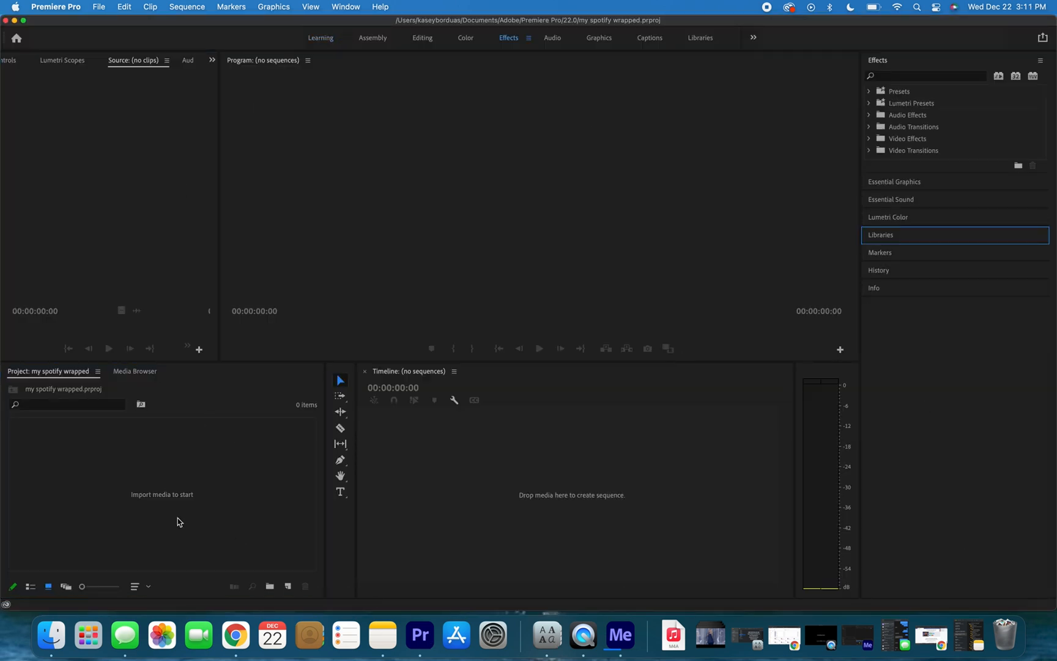
Import template.mp4 from the "axo spotify wrapped" folder into the project.
click(157, 511)
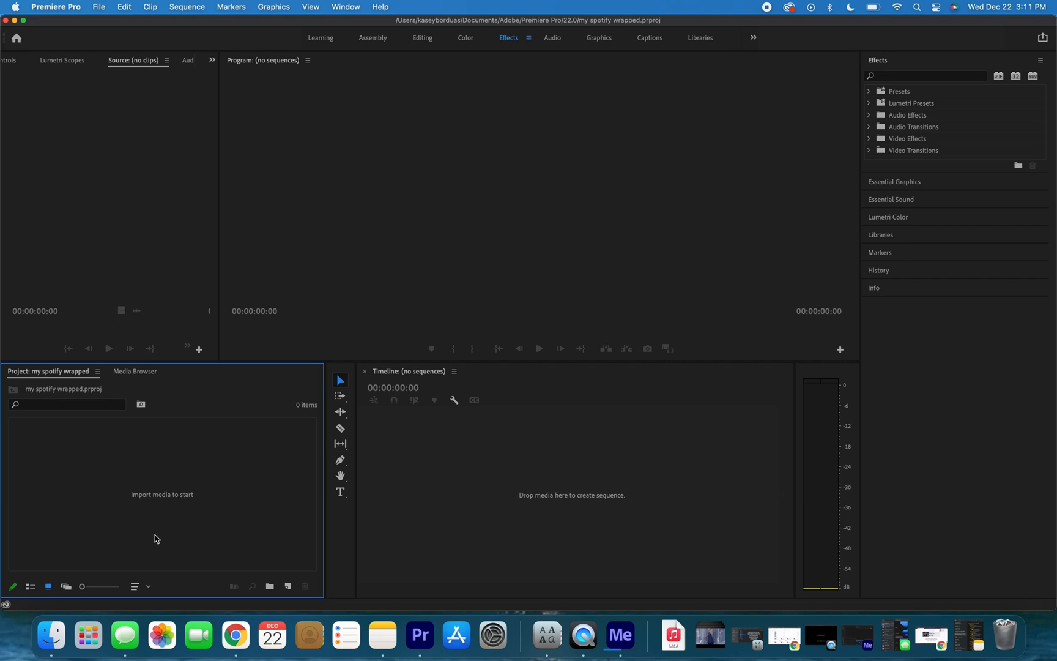
key(super+i)
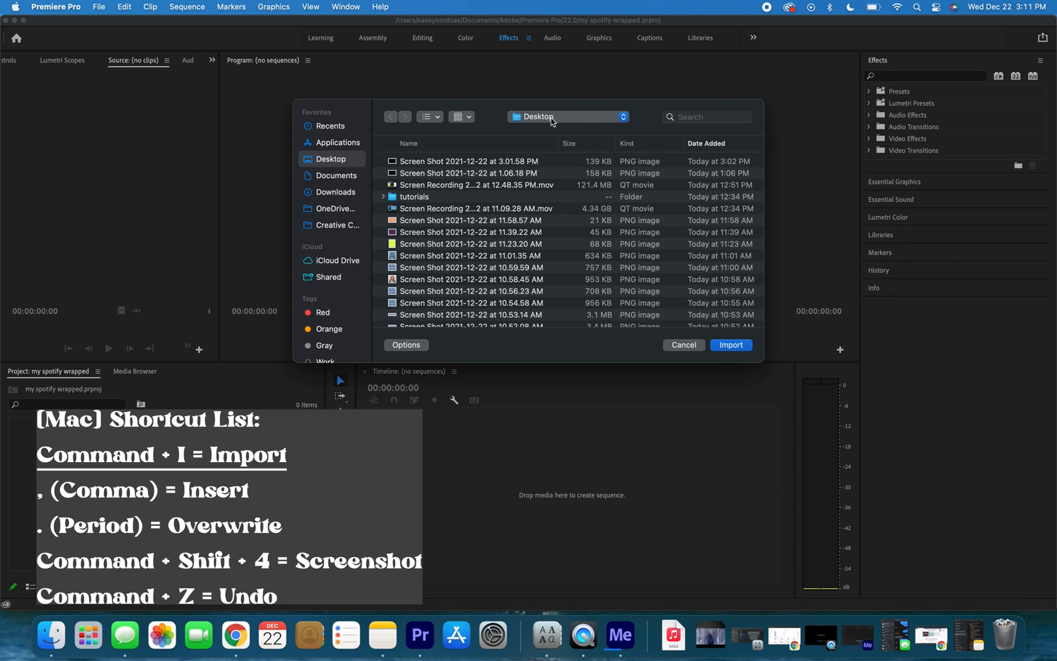
scroll(456, 290, down, 10)
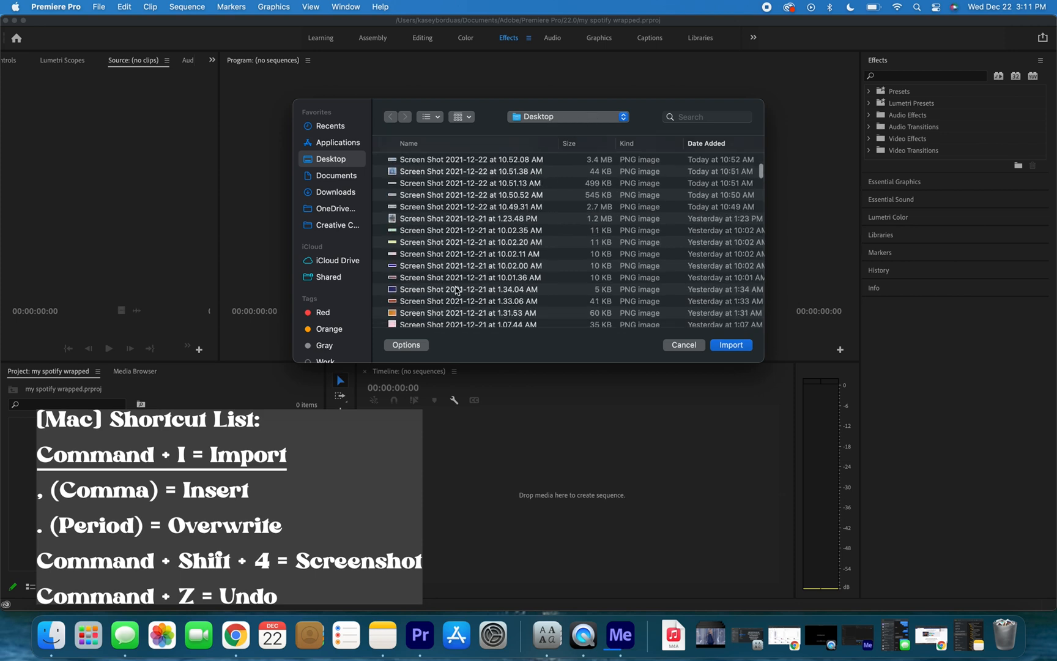
scroll(456, 290, up, 10)
click(335, 192)
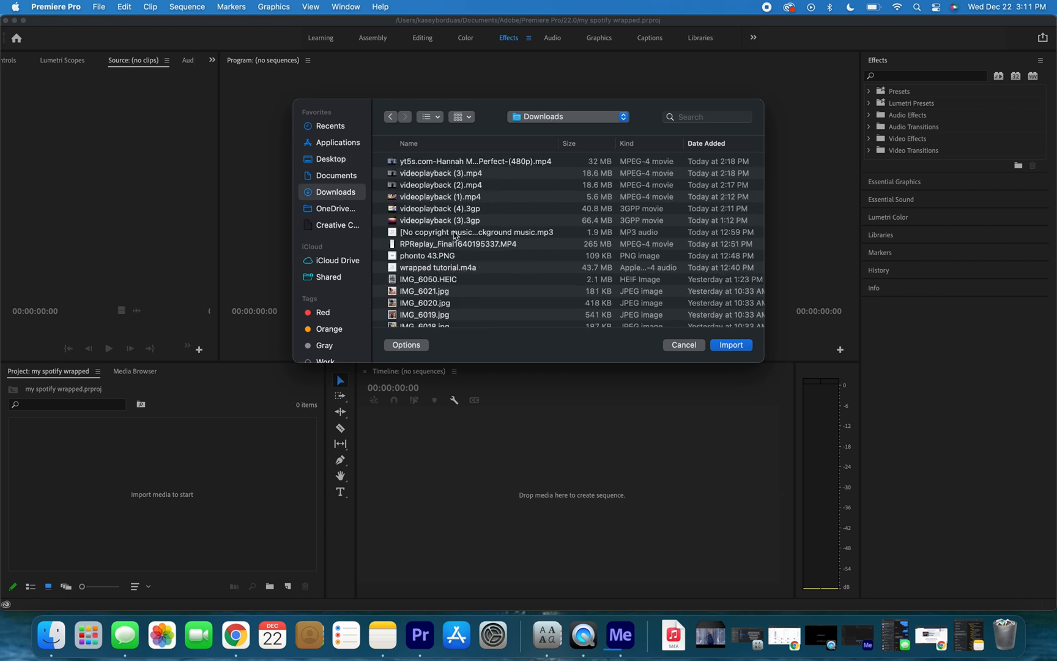
scroll(462, 300, down, 5)
scroll(461, 300, down, 15)
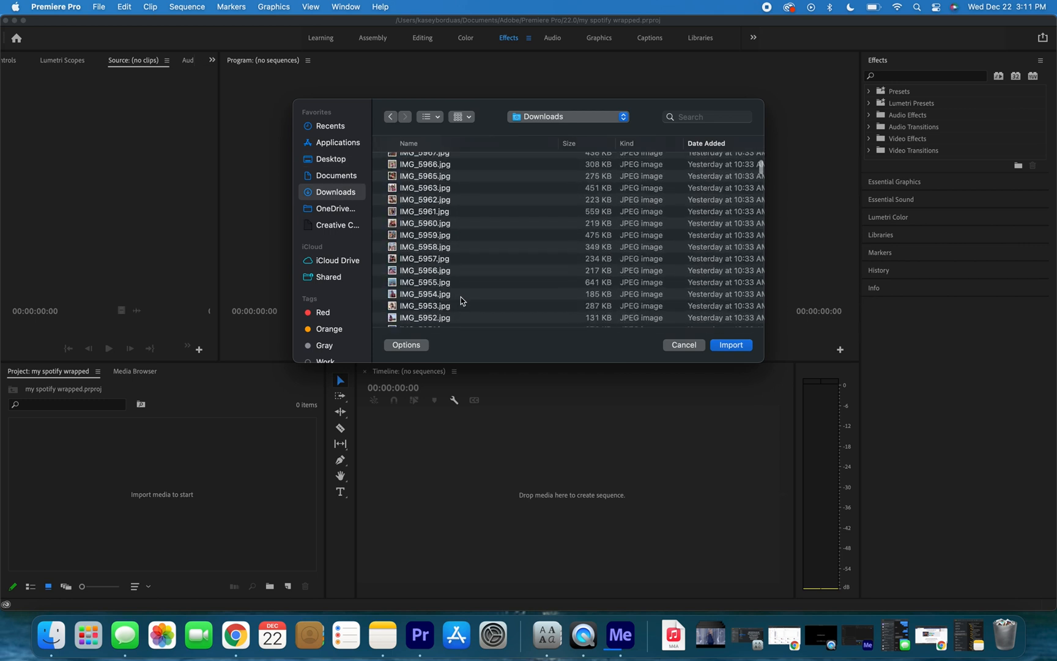
scroll(462, 299, up, 5)
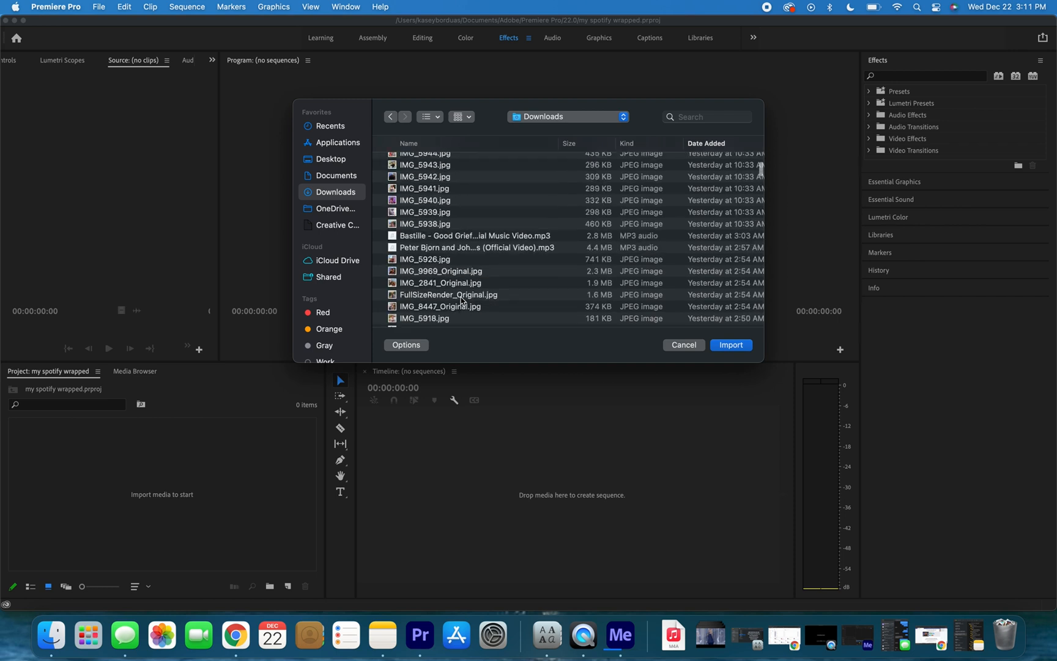
click(350, 163)
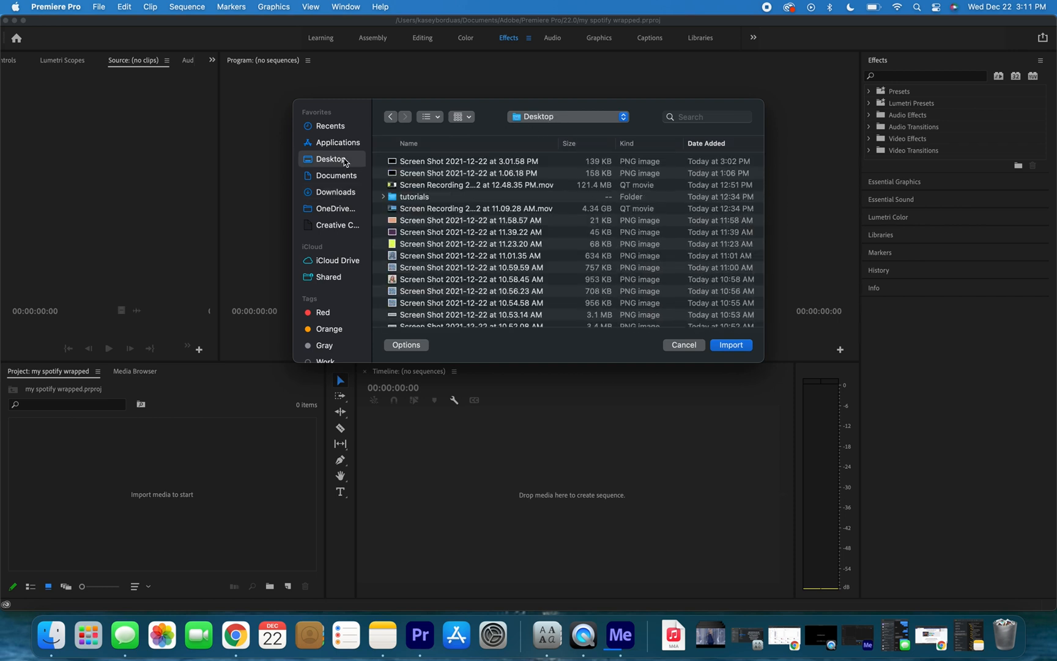
click(588, 117)
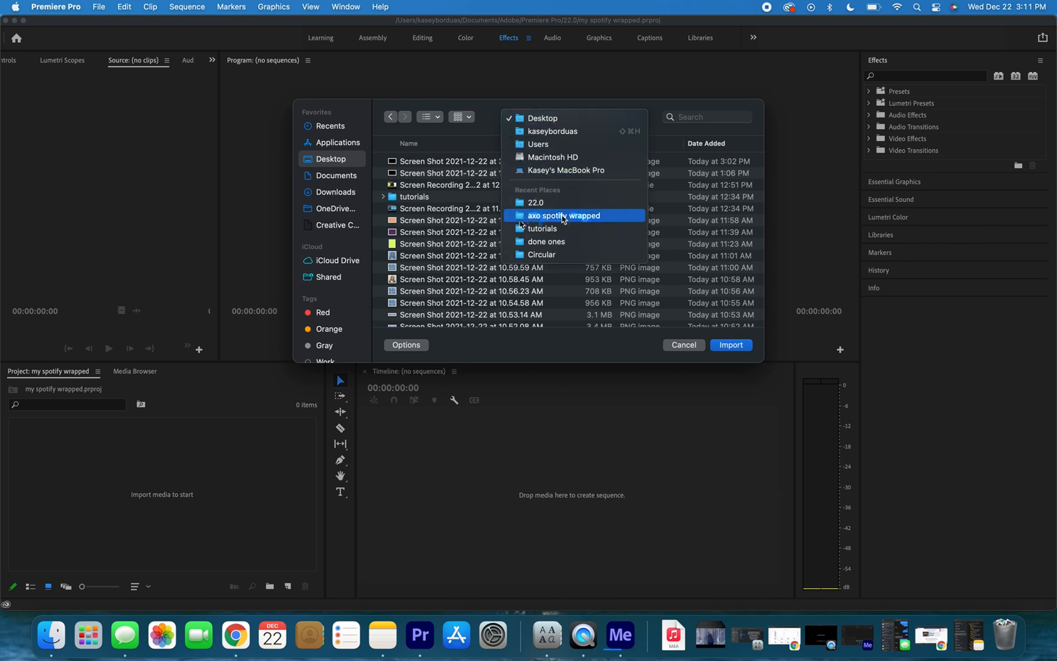
click(563, 215)
double_click(431, 268)
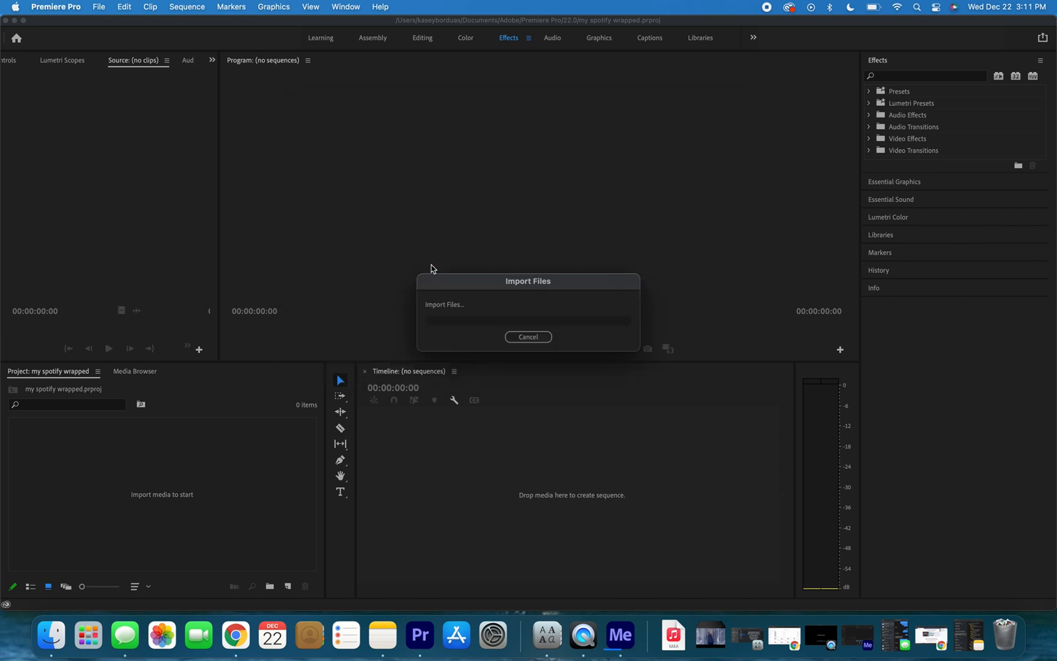
Open template.mp4 in the Source monitor and clear the selection in the project bin.
click(237, 485)
click(94, 463)
double_click(95, 463)
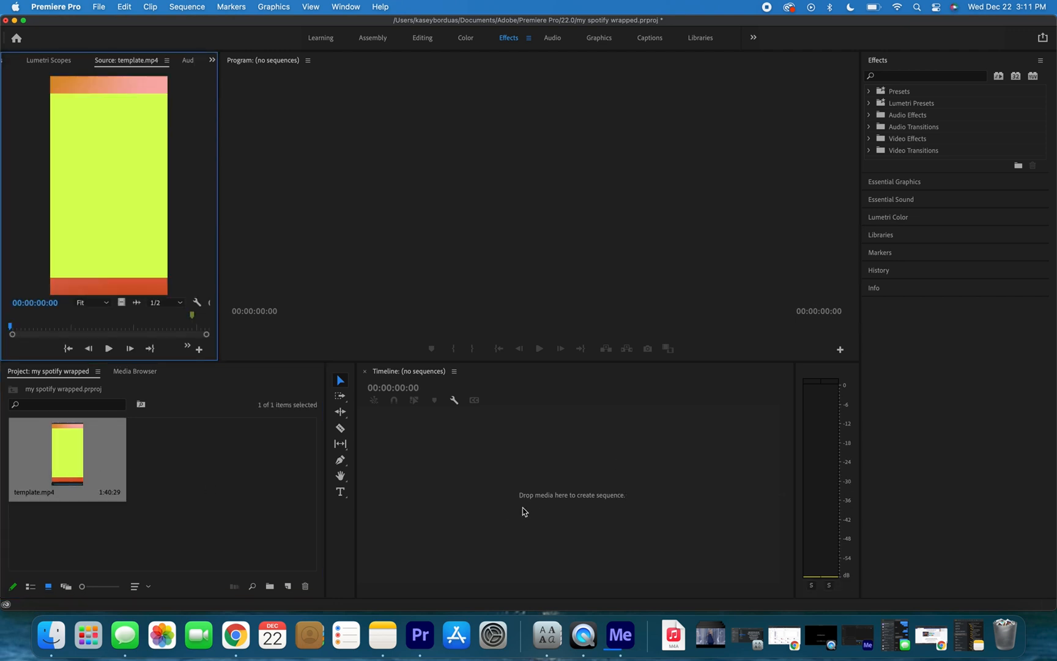
click(166, 468)
Start a new sequence and name it "my spotify wrapped".
click(98, 6)
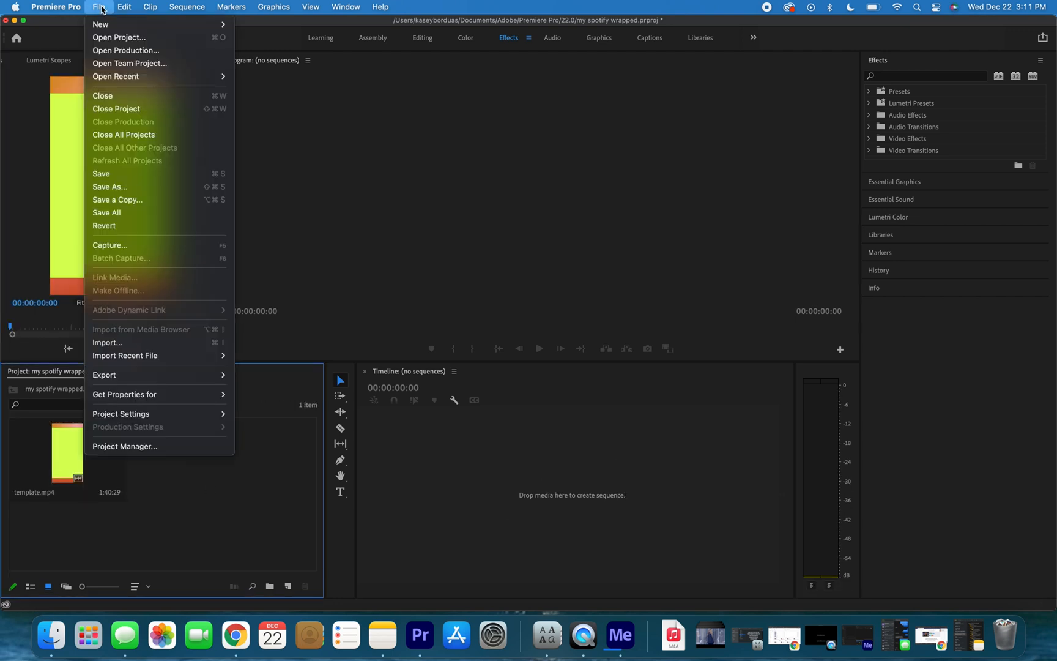
mouse_move(107, 25)
click(279, 62)
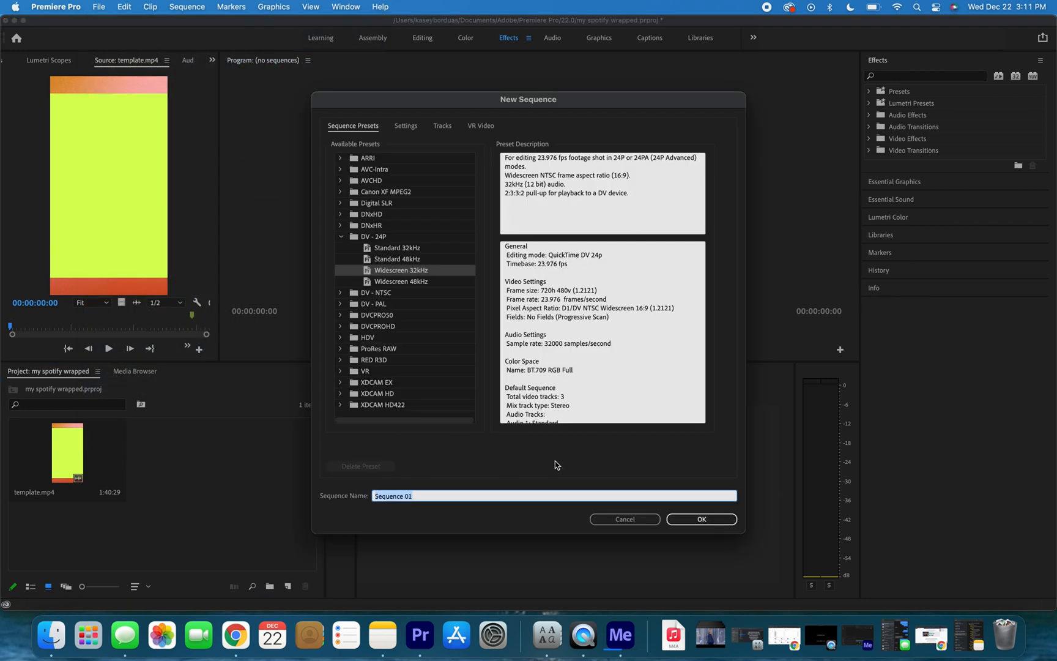
text(my spotify wrapped)
Set the new sequence's editing mode to Custom and its frame size to 1080 horizontal by 1920 vertical.
click(407, 125)
click(459, 147)
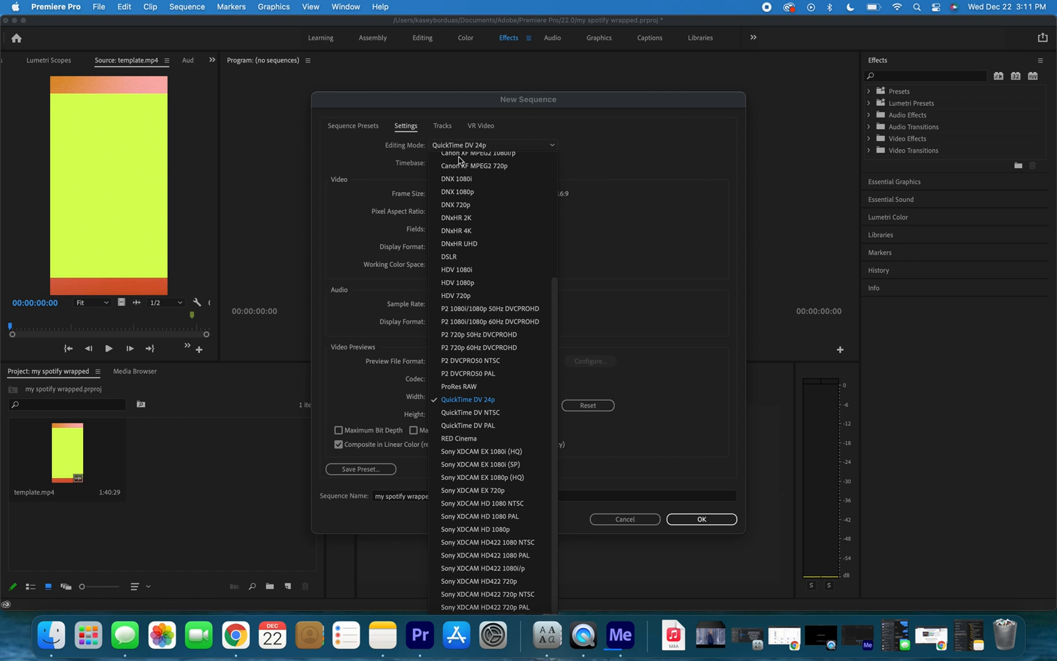
scroll(459, 161, up, 10)
click(472, 163)
click(440, 193)
text(1080)
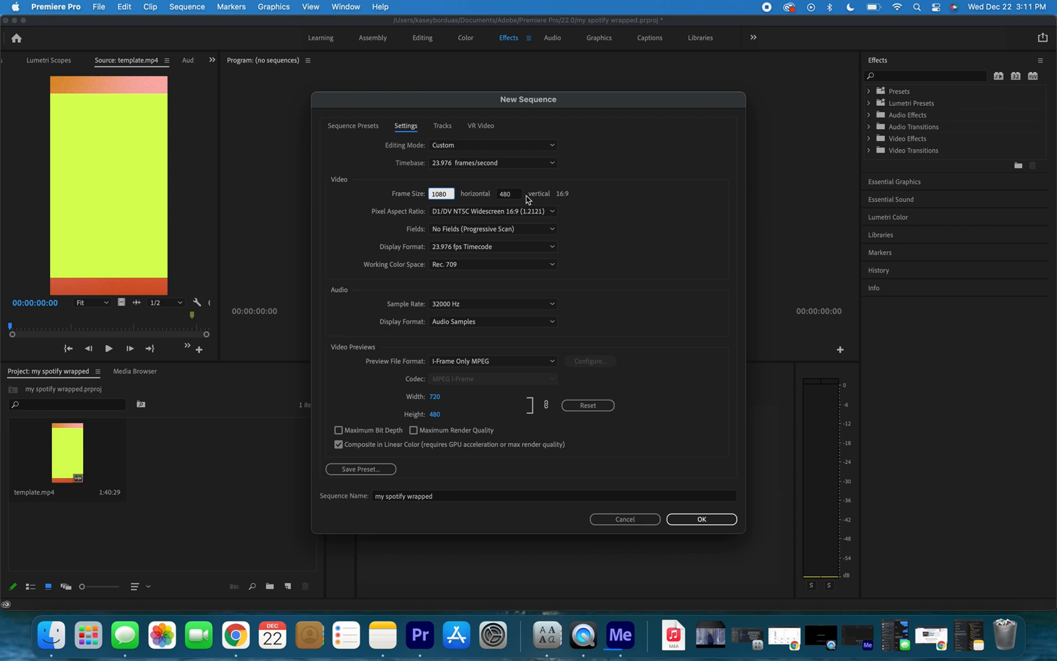
click(513, 193)
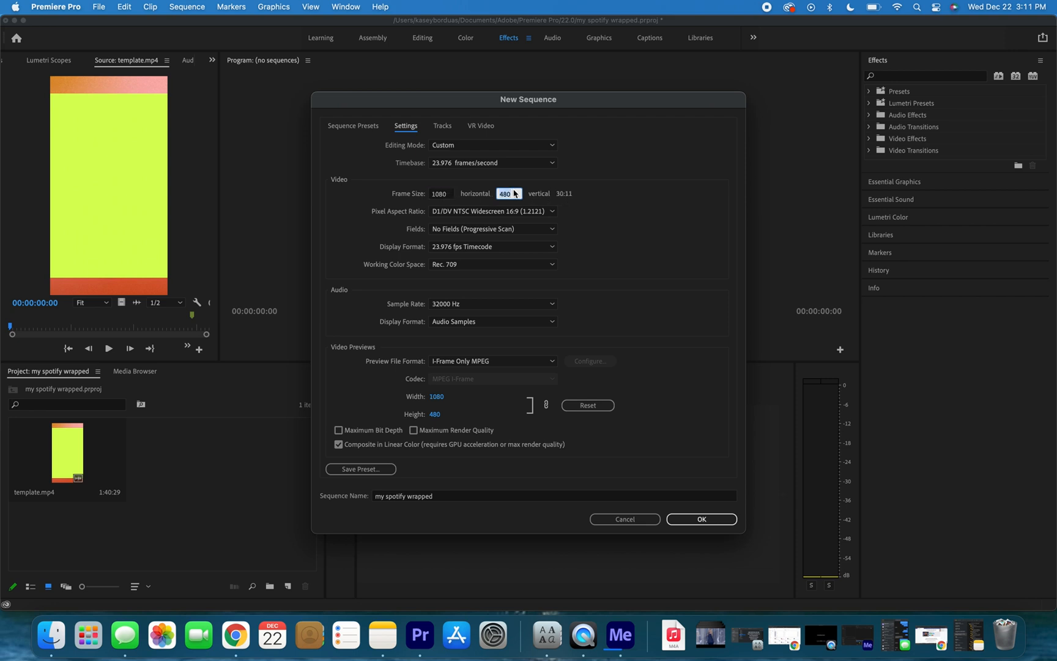
text(1)
click(633, 206)
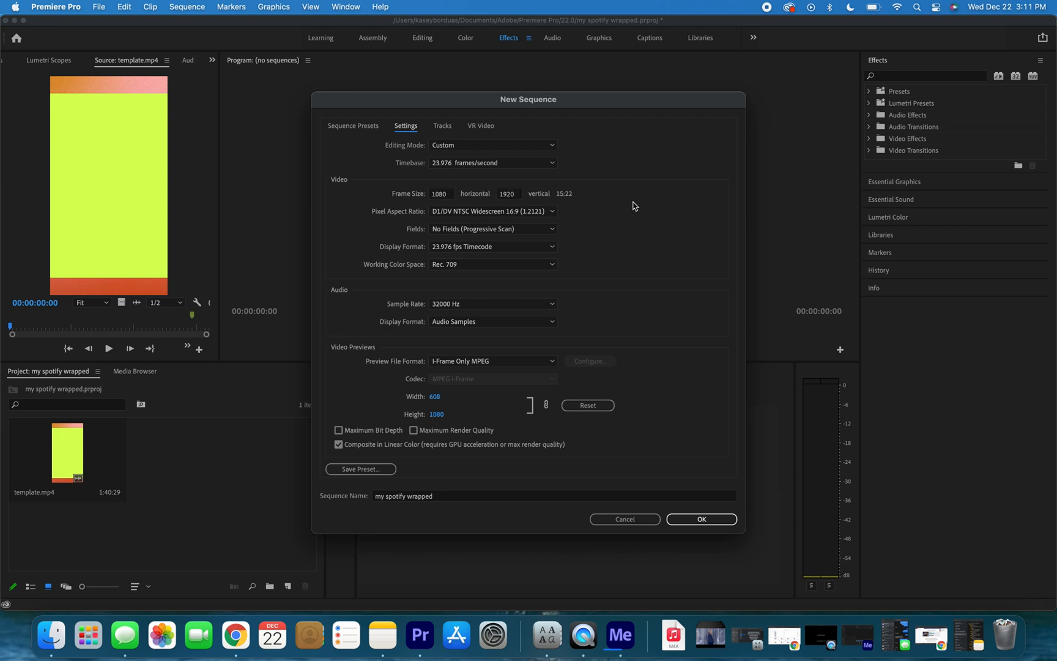
Set the pixel aspect ratio to Square Pixels (1.0) and create the sequence.
click(548, 213)
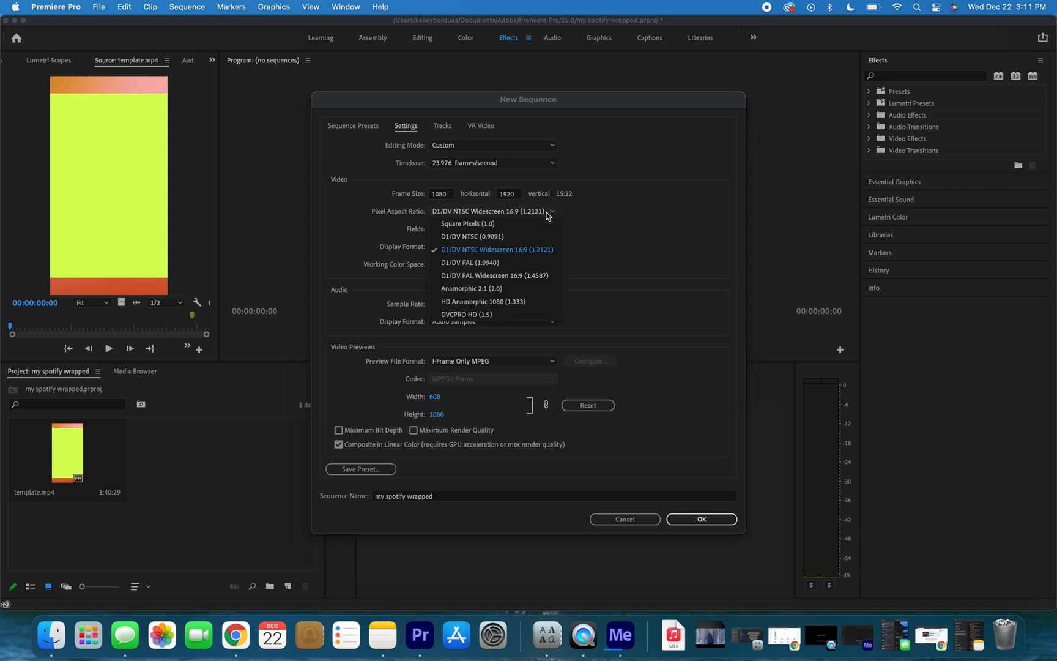
click(450, 224)
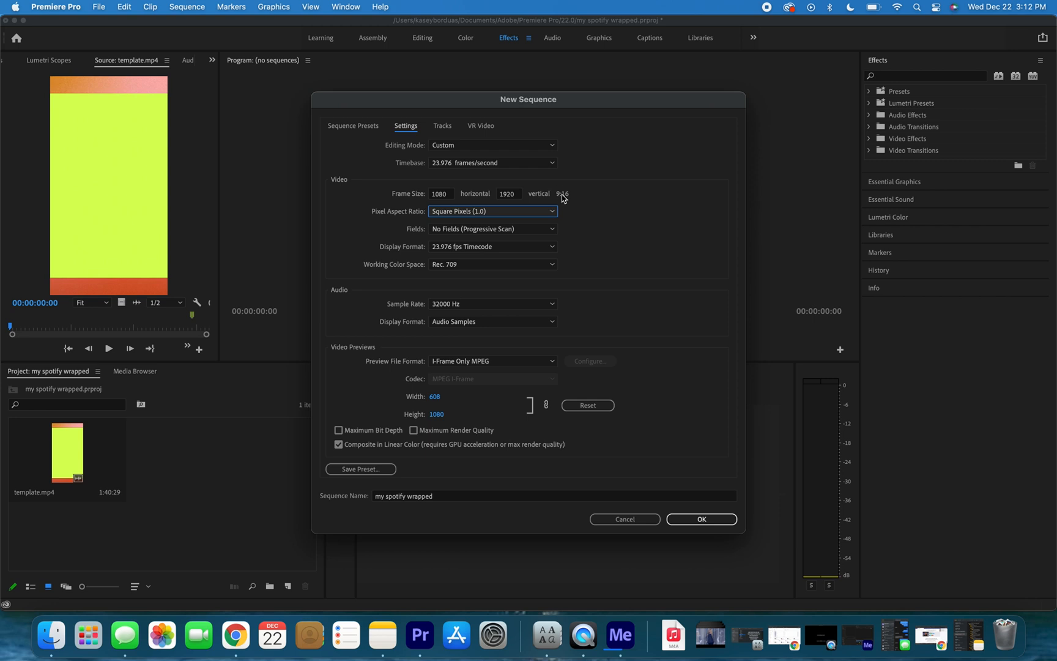
click(695, 520)
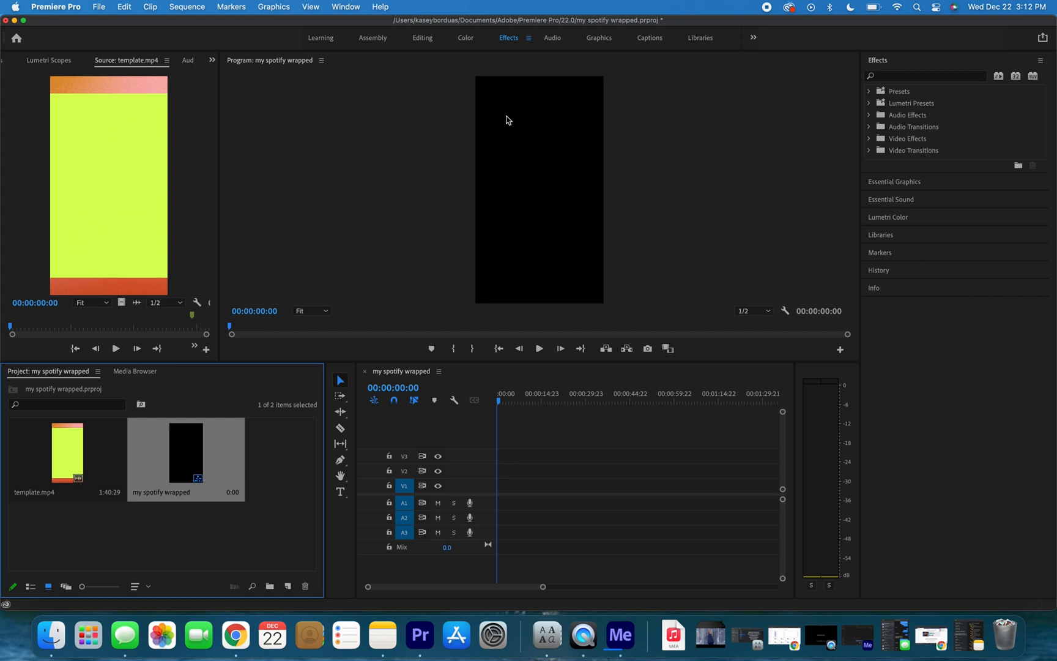
Place template.mp4 on track V1 at the start of the sequence, keeping the existing sequence settings.
click(68, 465)
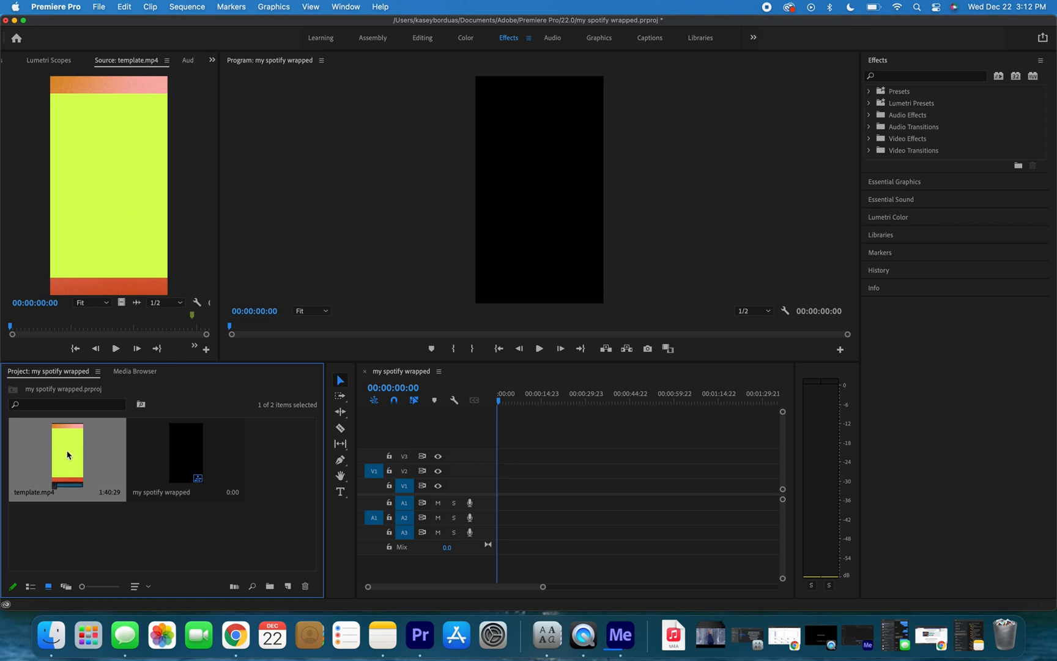
drag(84, 427, 474, 488)
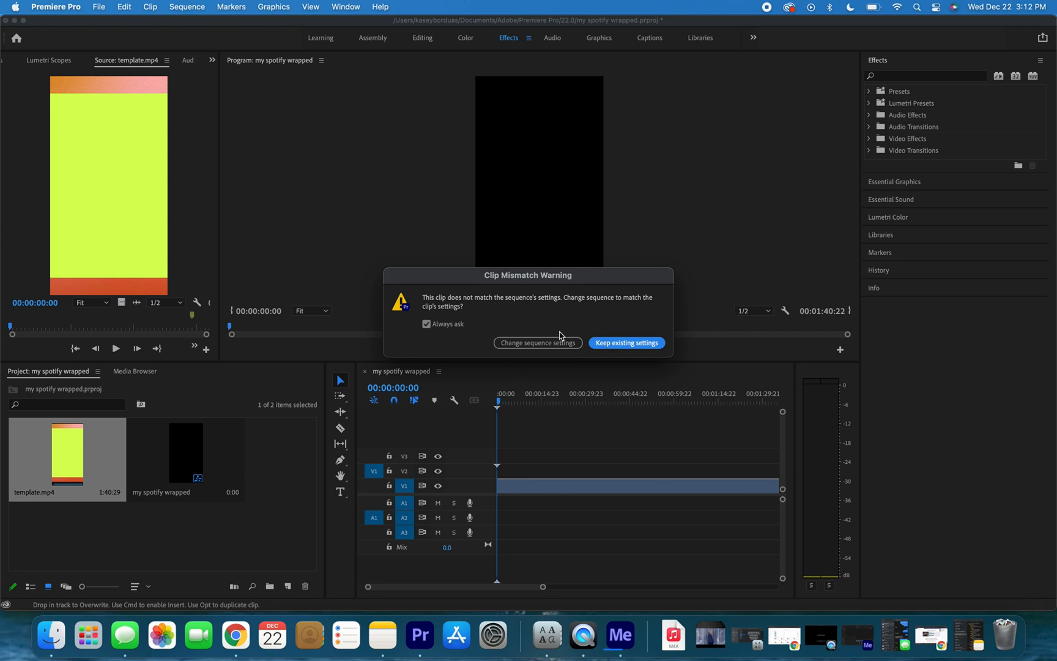
click(612, 343)
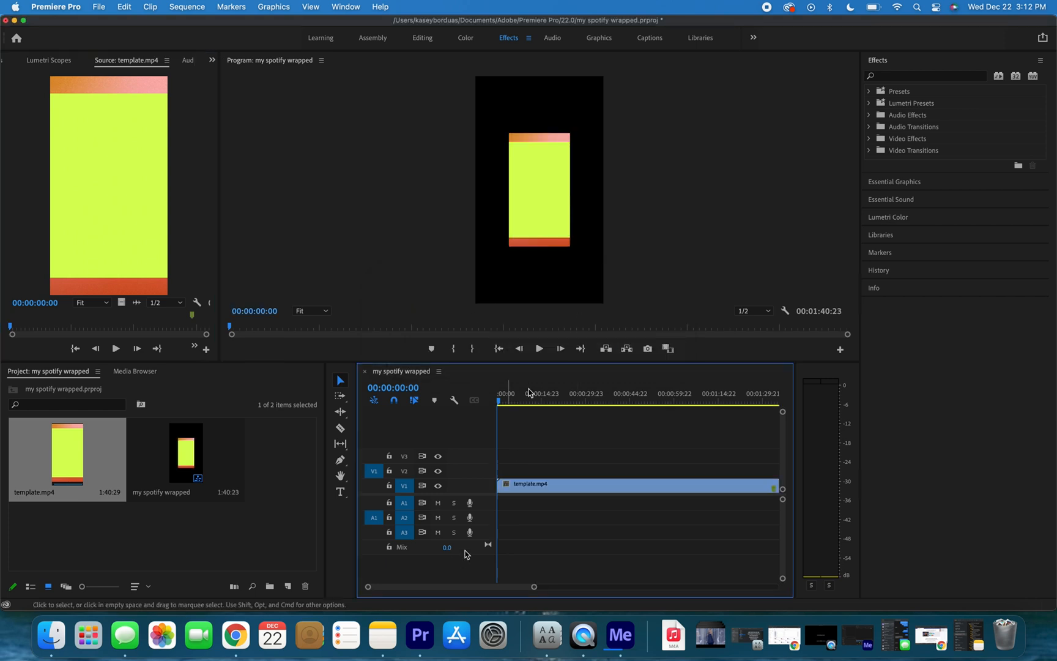
Scale the template.mp4 clip up to fill the vertical sequence frame.
click(543, 171)
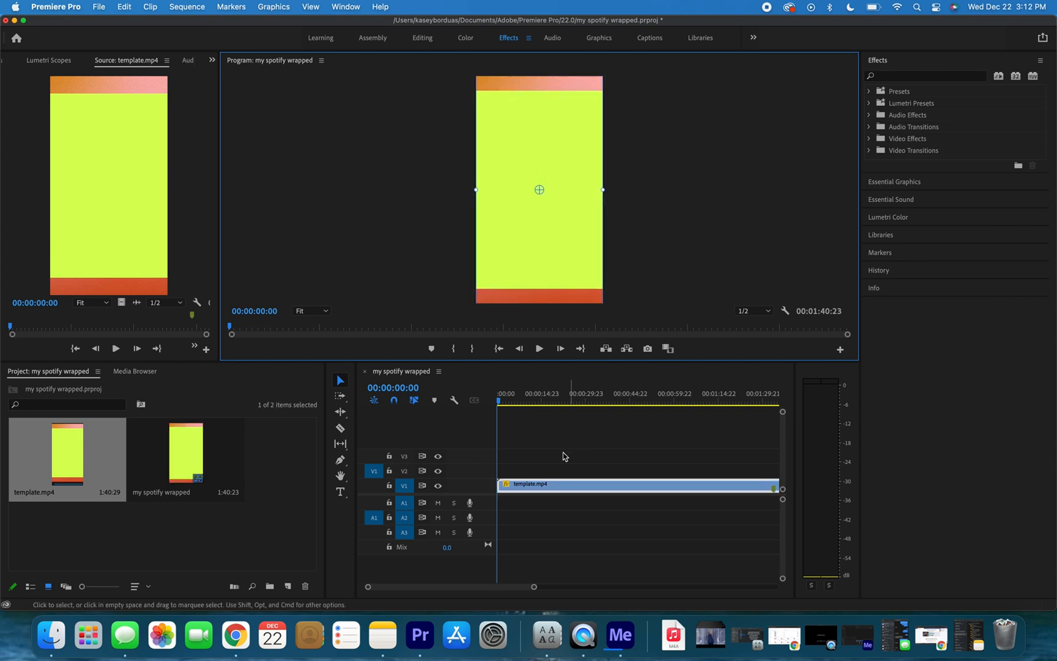
click(558, 469)
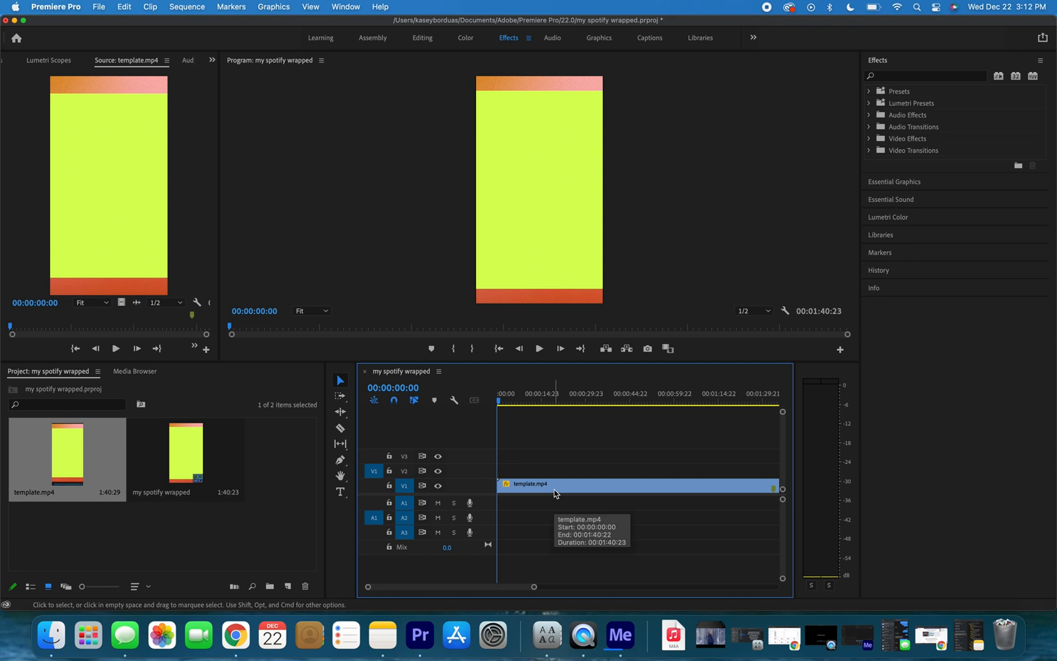
click(550, 489)
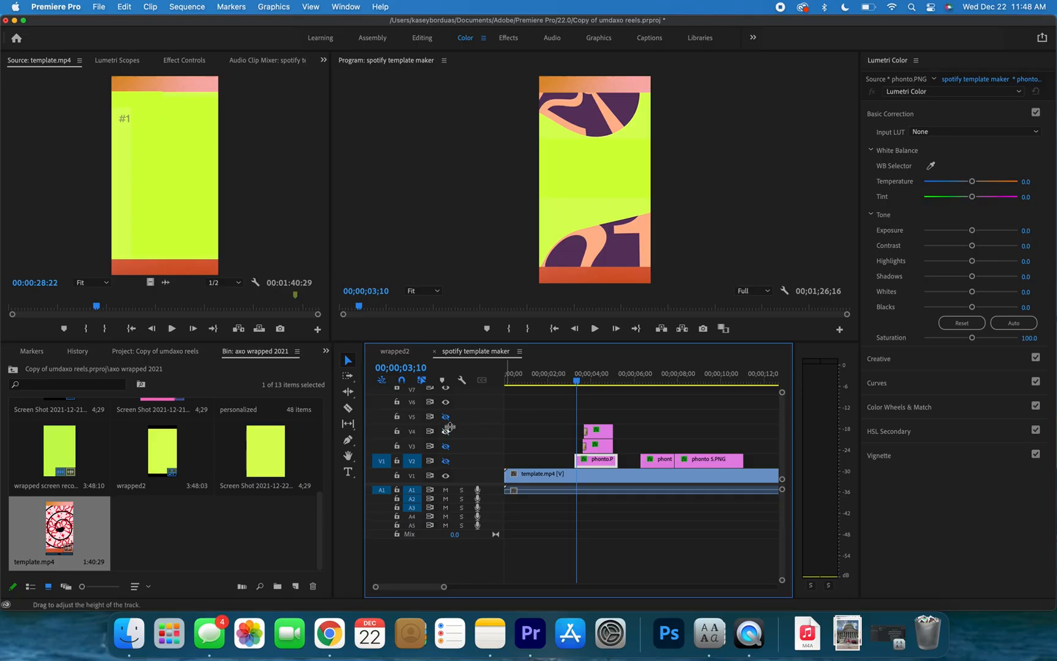
Check the overlay tracks of the spotify template maker sequence by toggling track V2's output on and off.
click(445, 418)
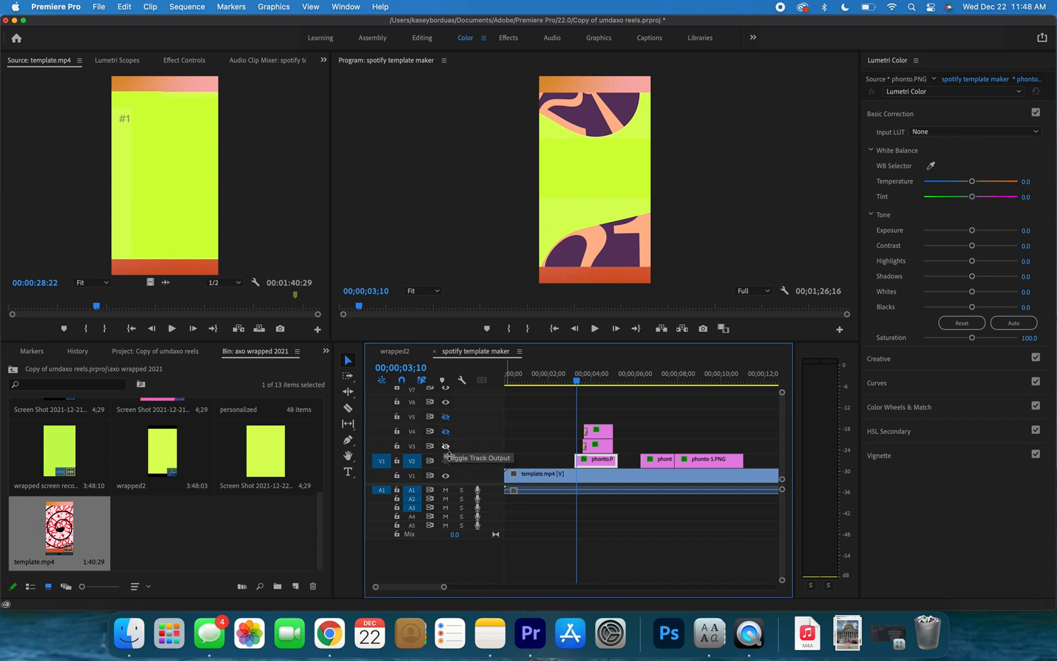
click(445, 432)
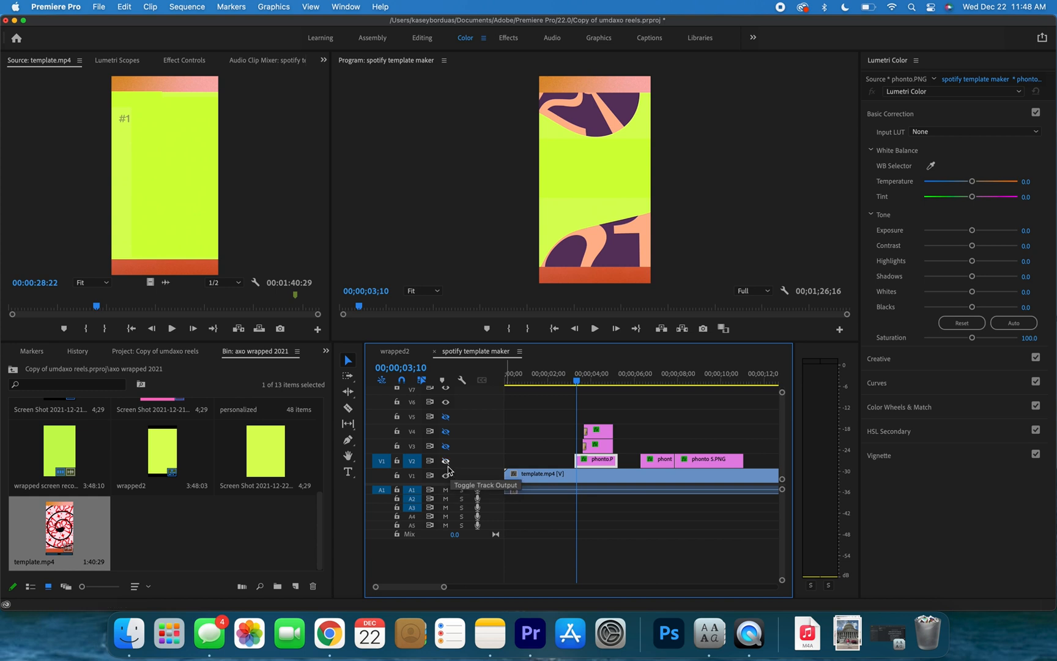
key(space)
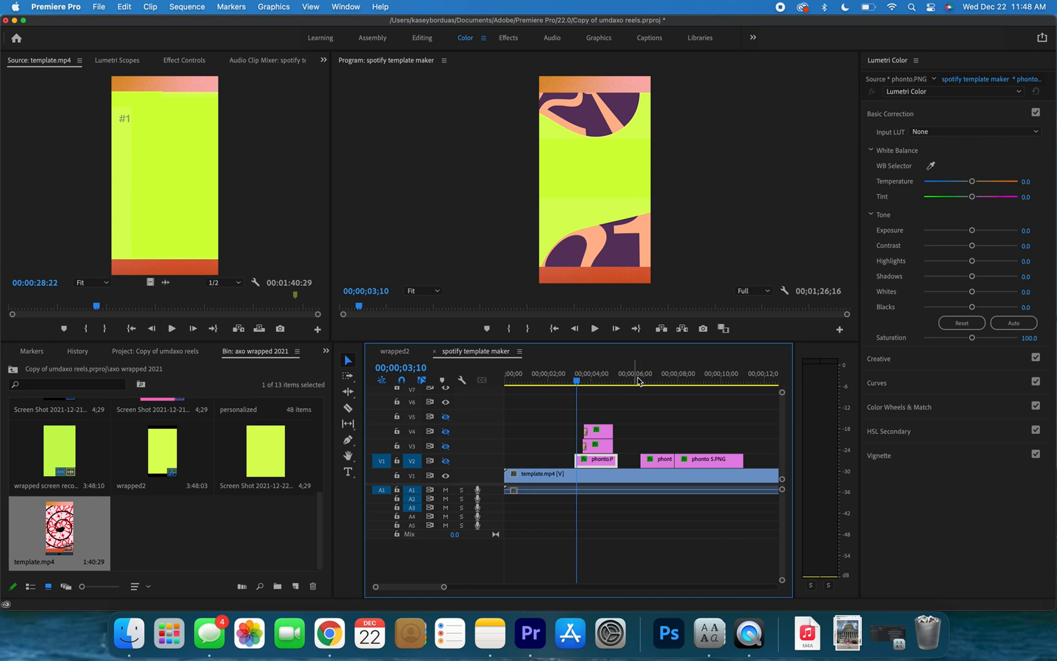
click(446, 462)
click(446, 462)
click(446, 461)
click(446, 461)
View the V4 overlay clip at 00;00;04;13 by switching that track's output on and back off.
drag(576, 385, 583, 384)
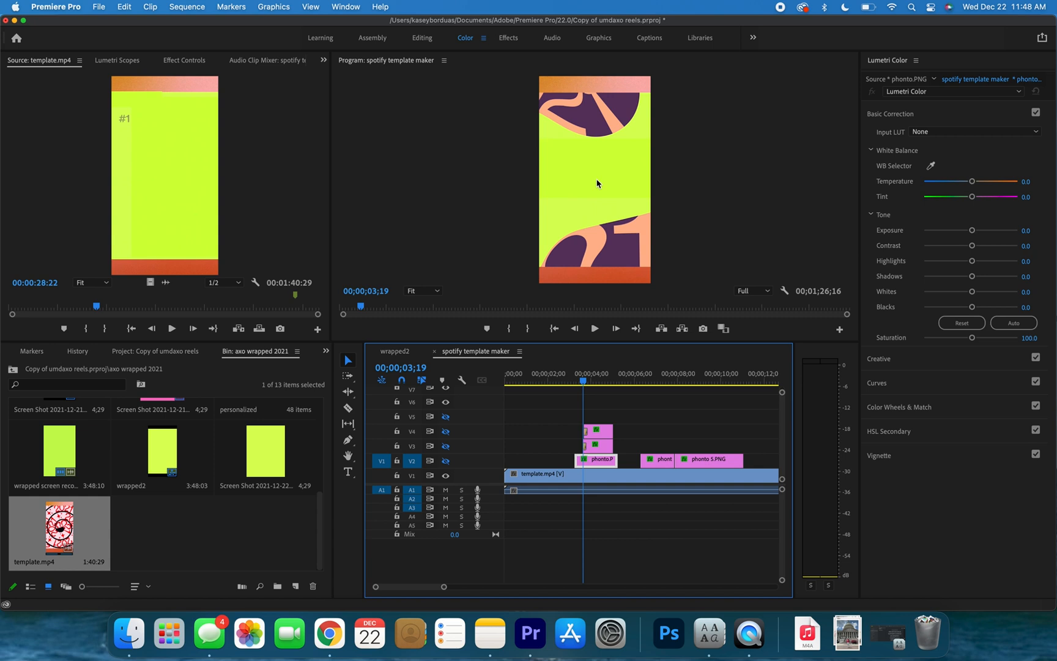
click(603, 382)
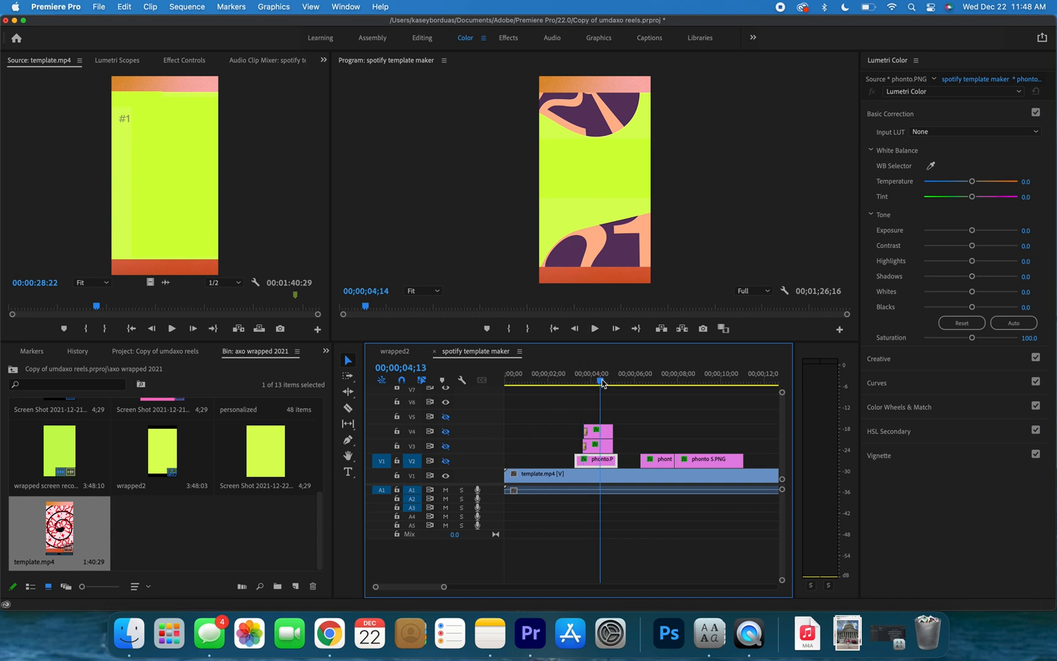
click(600, 433)
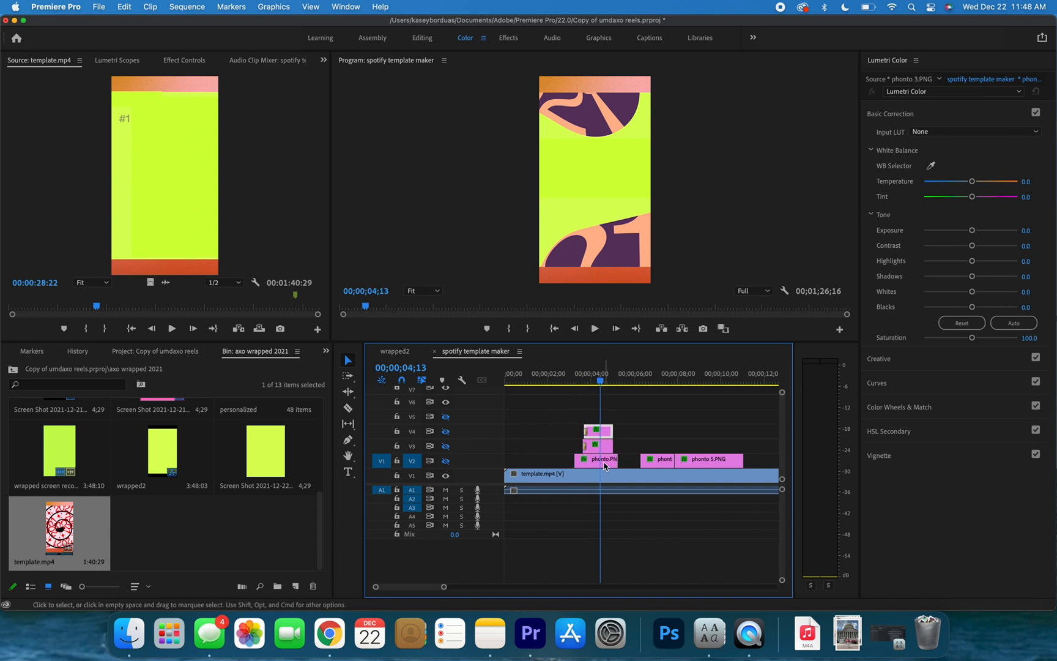
click(445, 435)
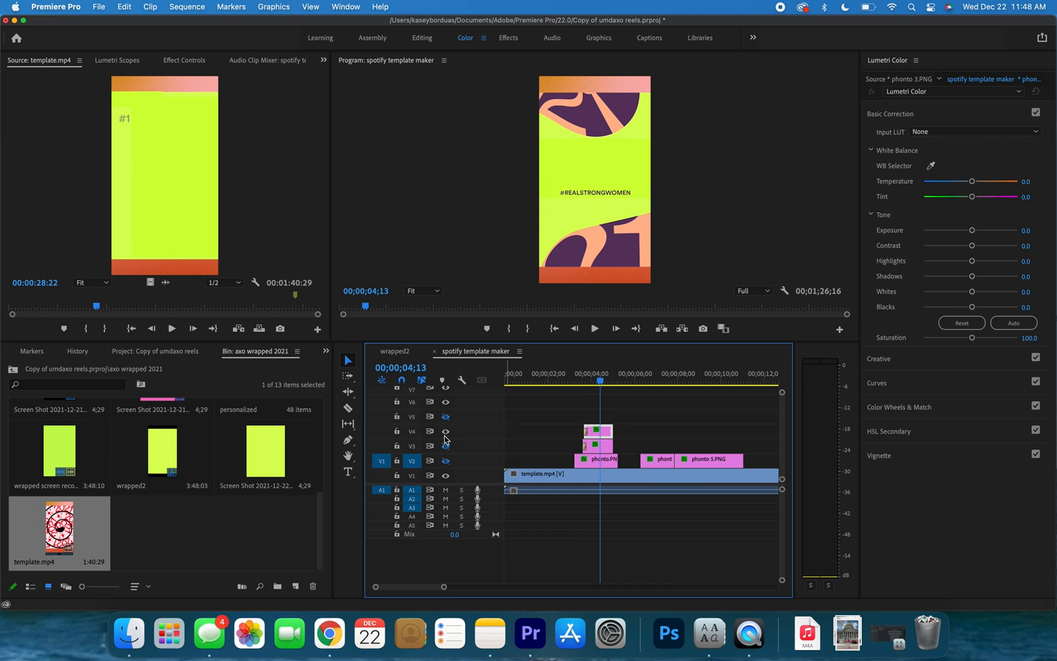
click(445, 435)
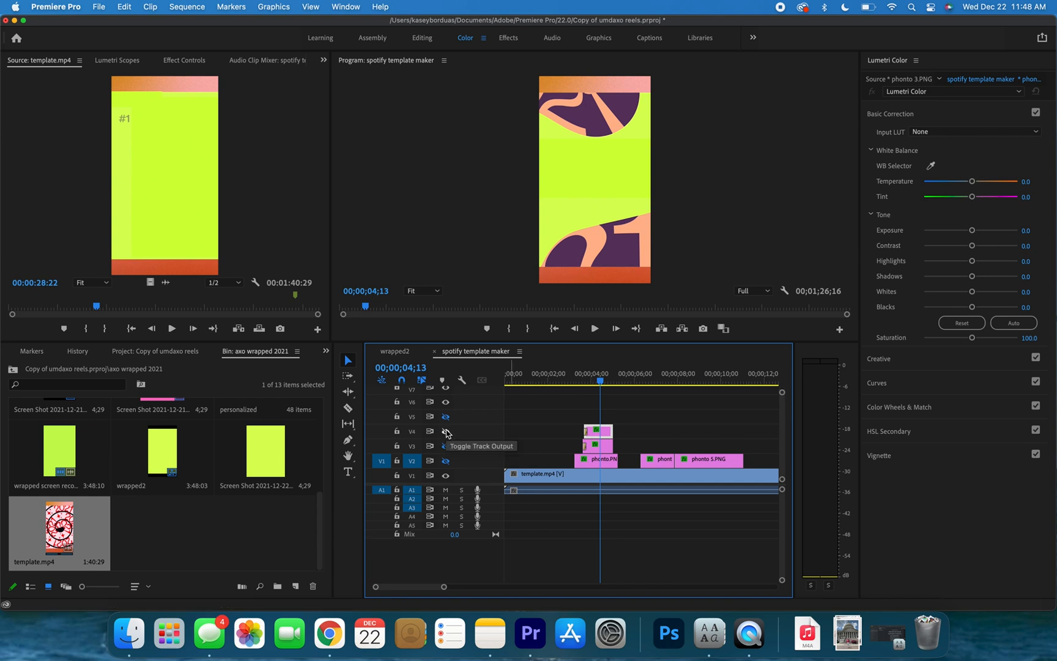
Lock video tracks V3 and V2.
click(397, 446)
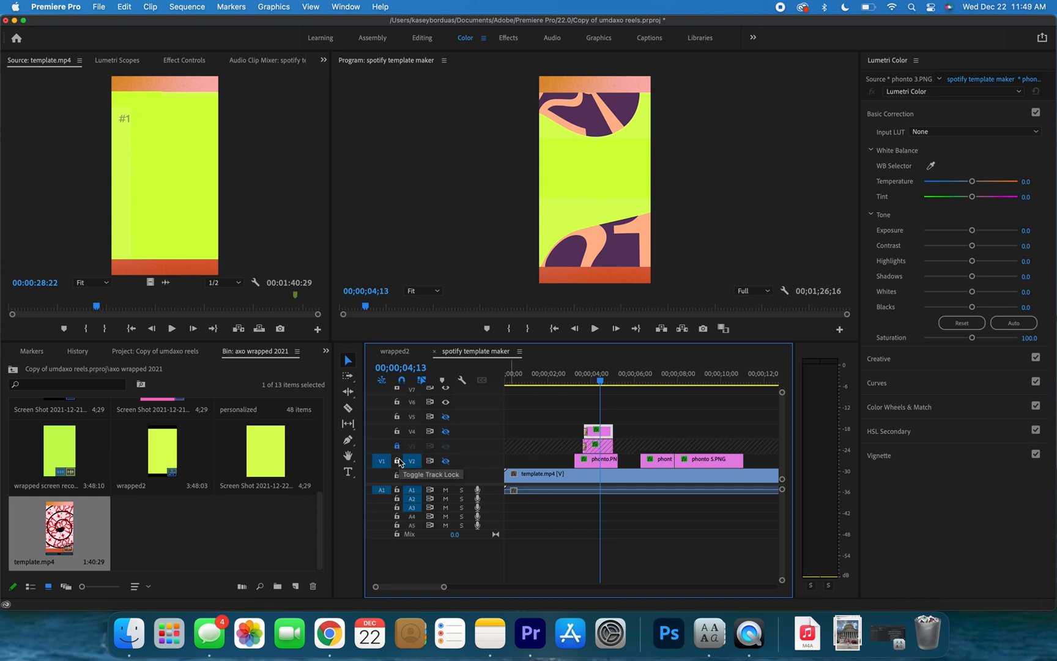
click(397, 460)
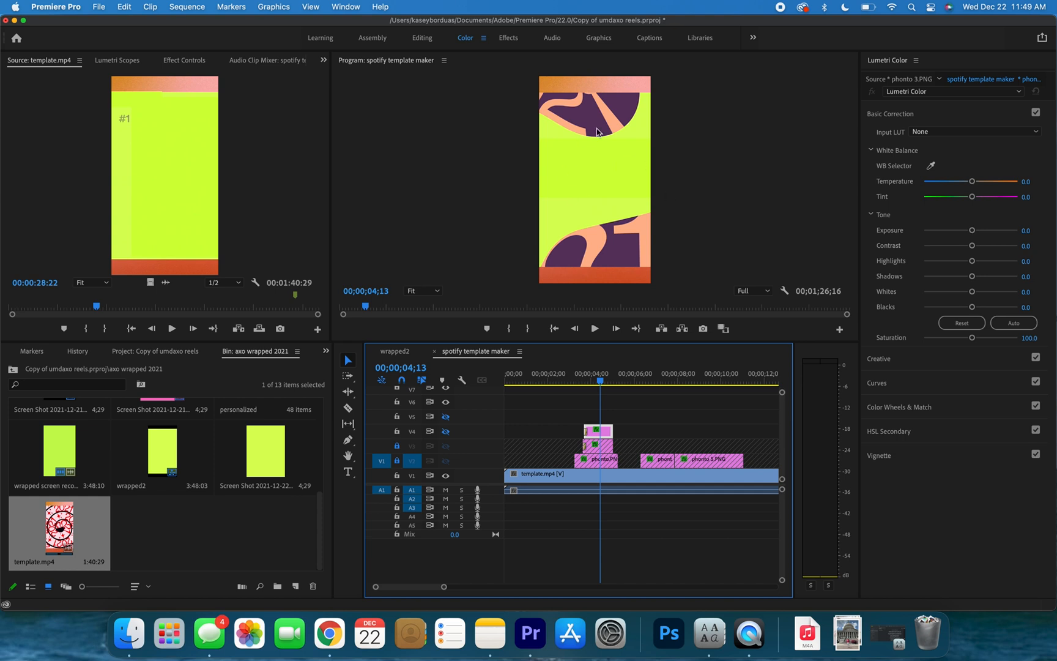
Unlock video tracks V3 and V2 and lock V1 with template.mp4 instead, placing the playhead at 00;00;01;26.
click(396, 445)
click(397, 461)
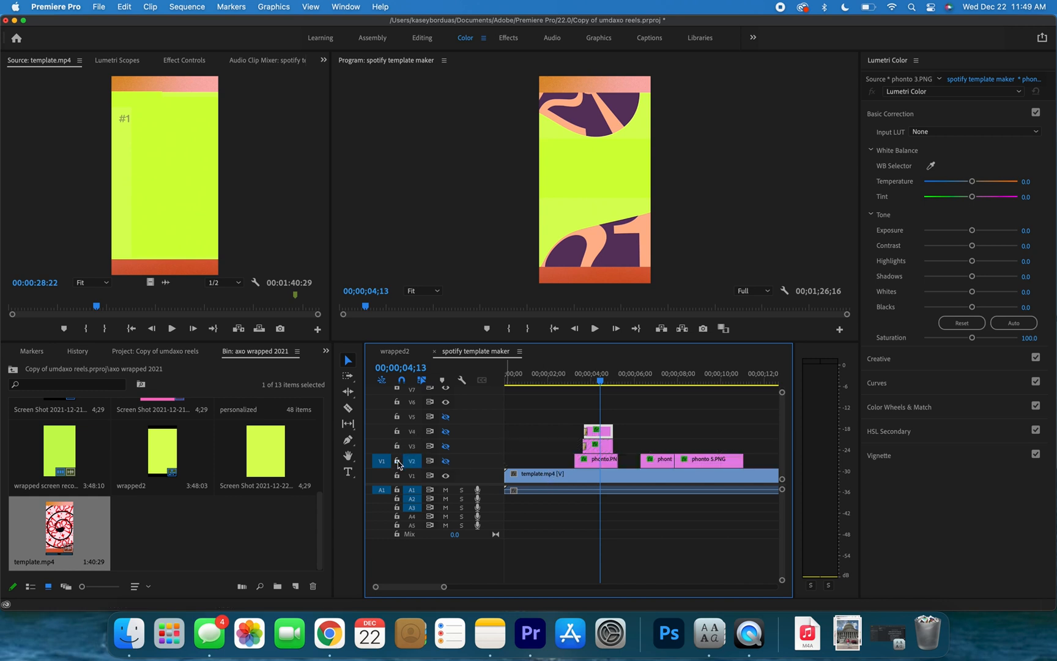
drag(600, 383, 528, 381)
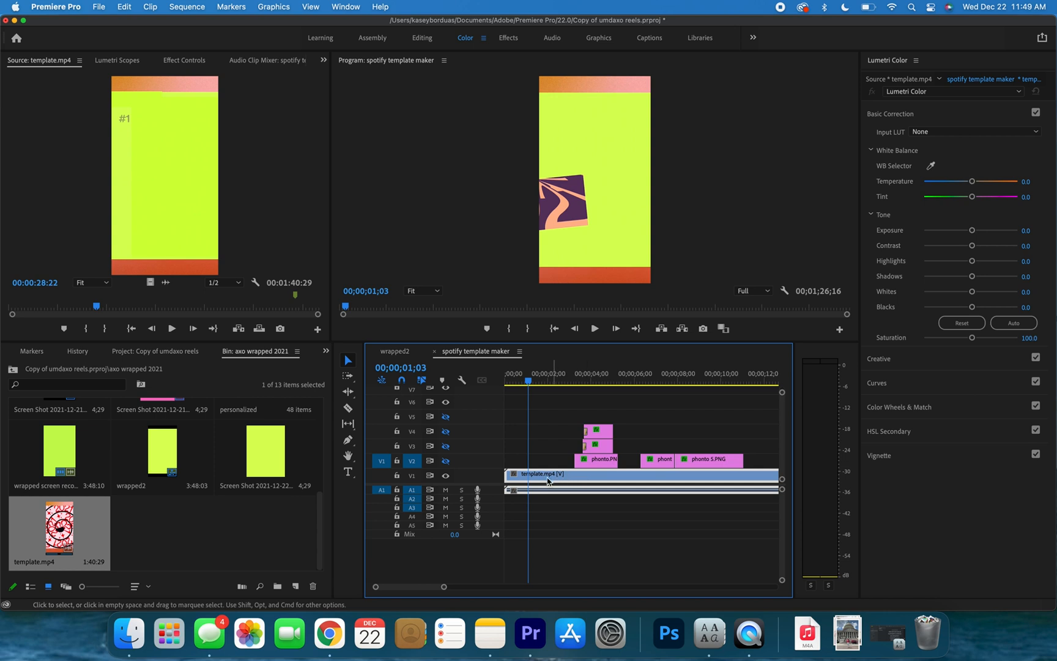
click(396, 474)
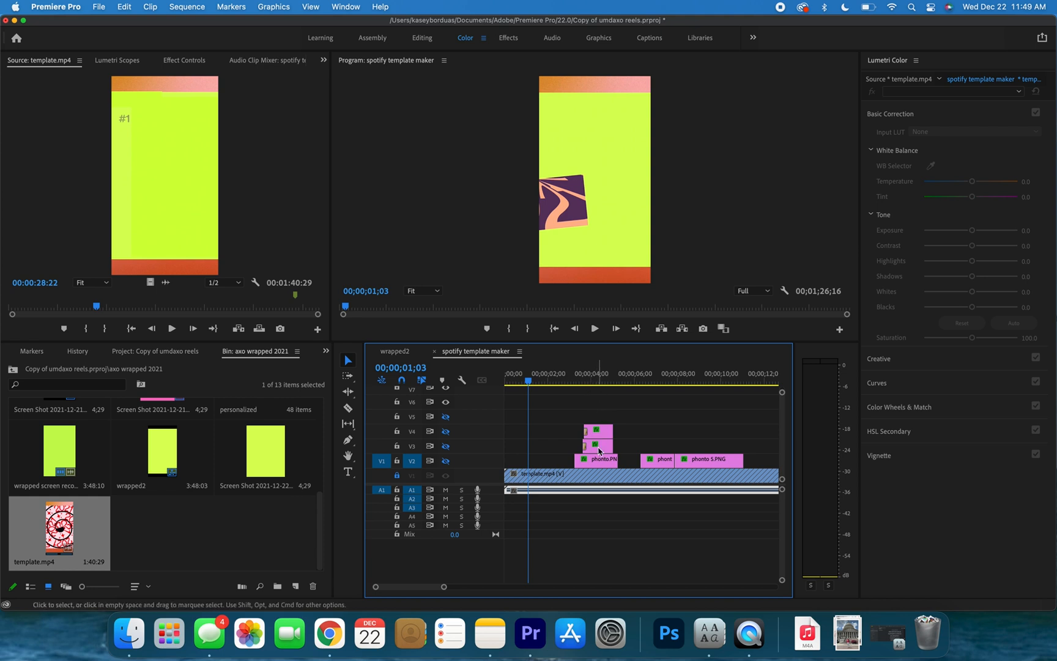
click(545, 382)
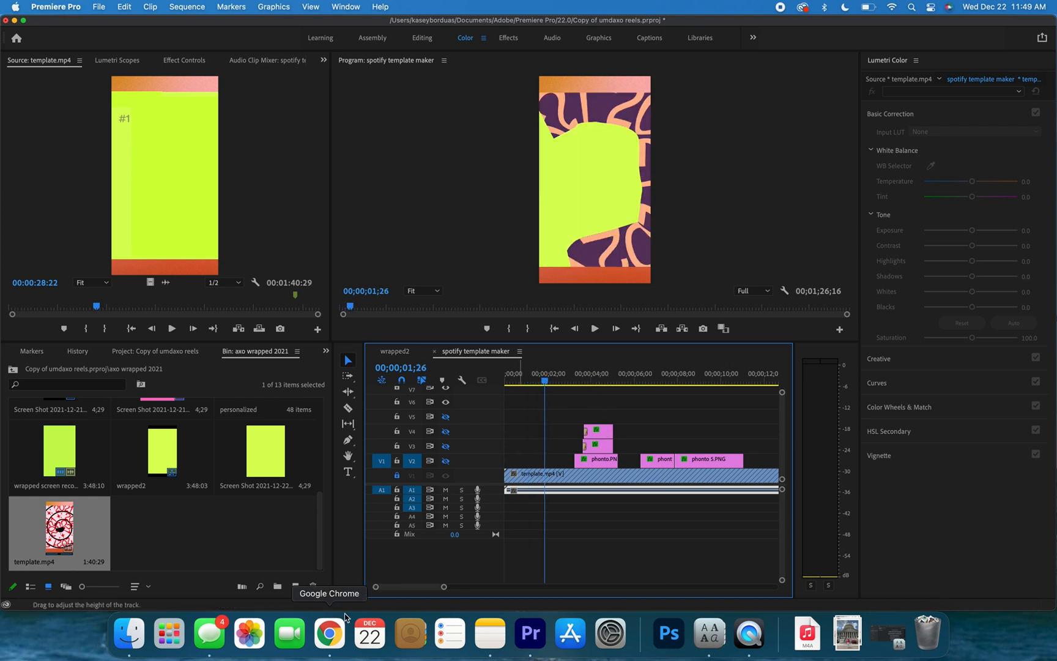
Switch to Chrome and search the web for "spotify wrapped font".
click(340, 655)
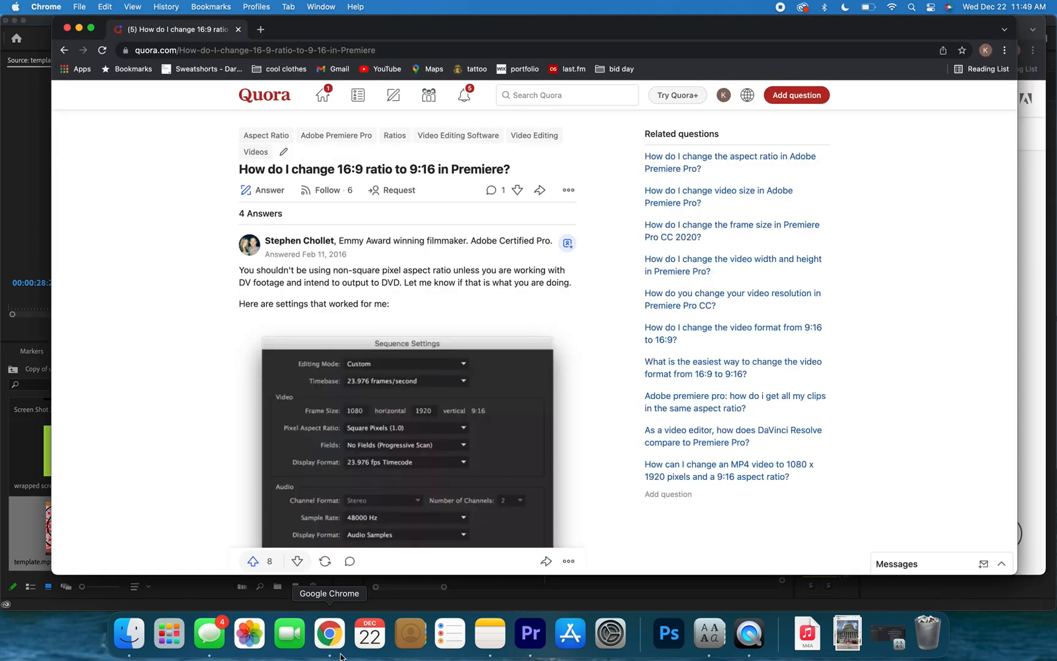
click(298, 51)
text(spotify)
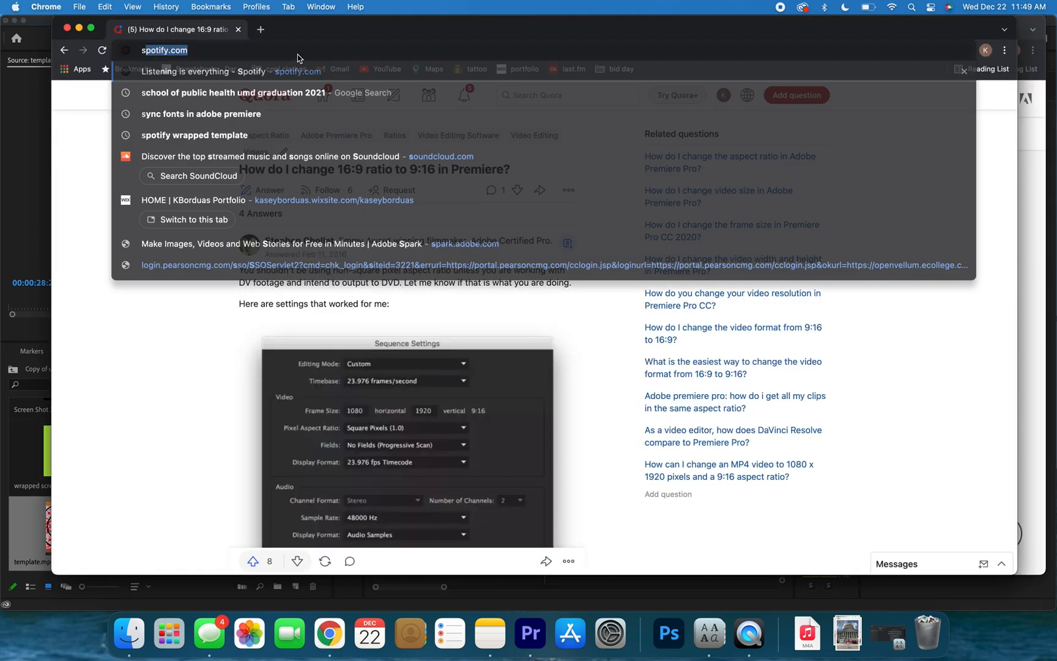
text( wrapped )
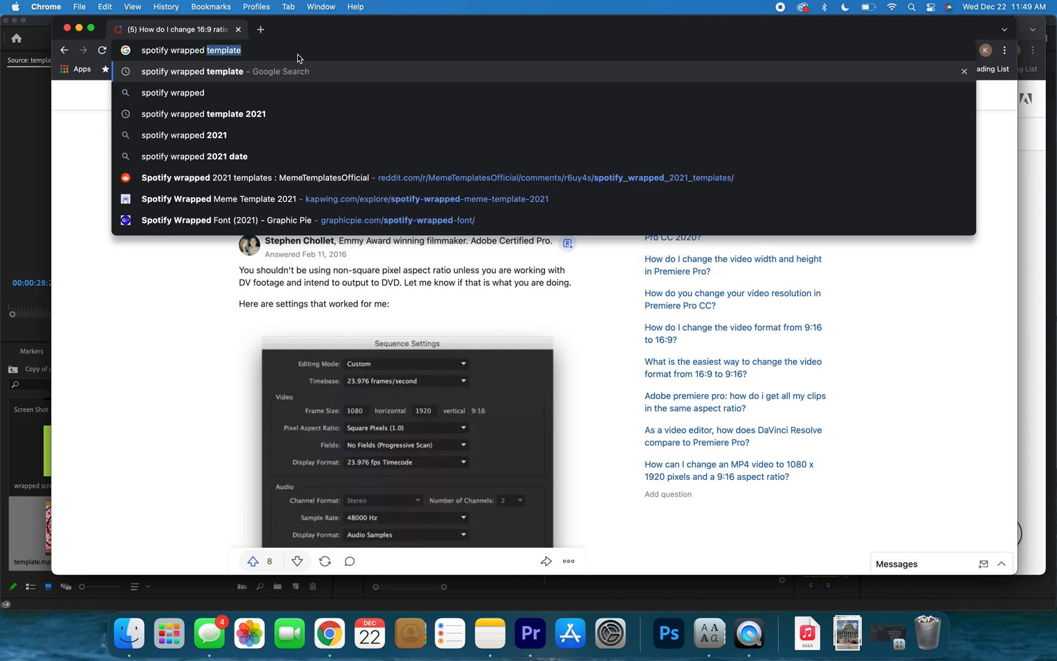
text(font)
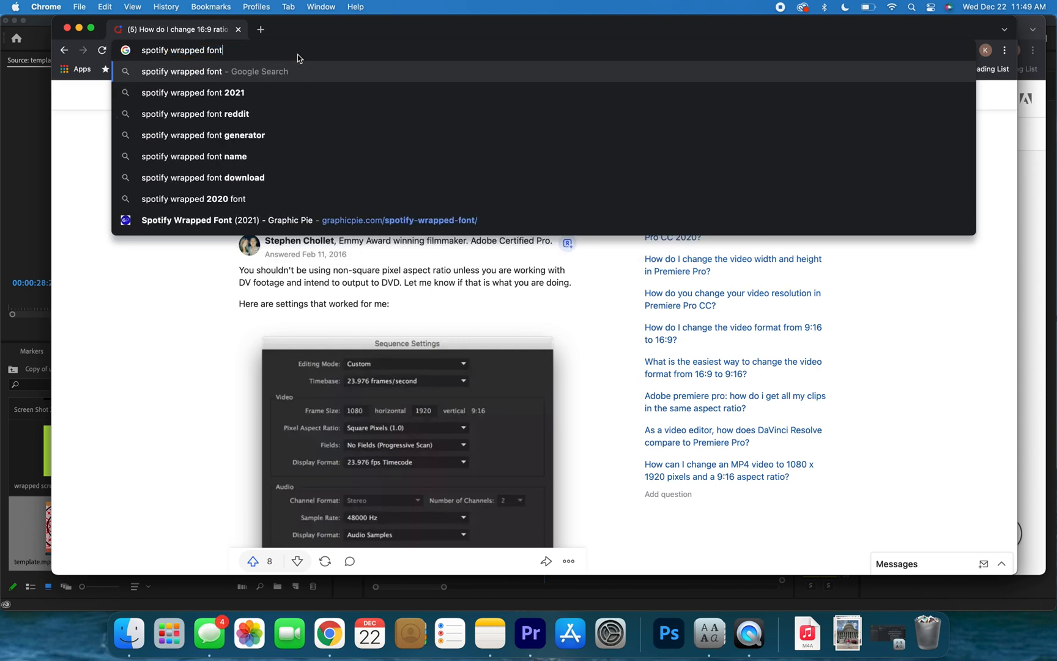
key(Return)
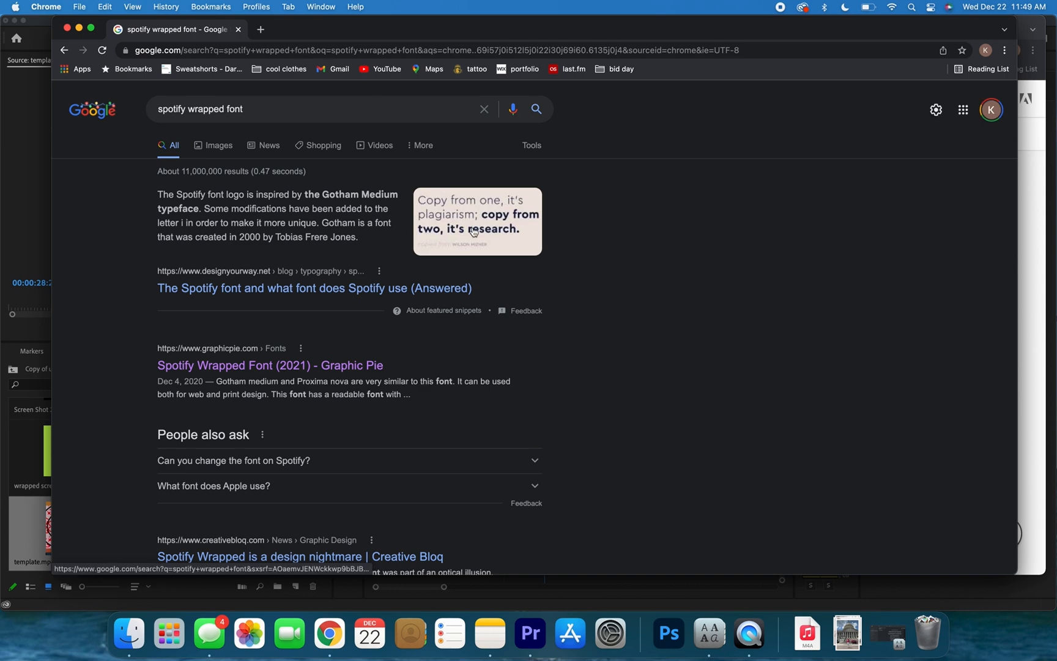
Open Graphic Pie's Spotify Wrapped Font article and examine the Hello Circular section with its file details and download option.
click(297, 365)
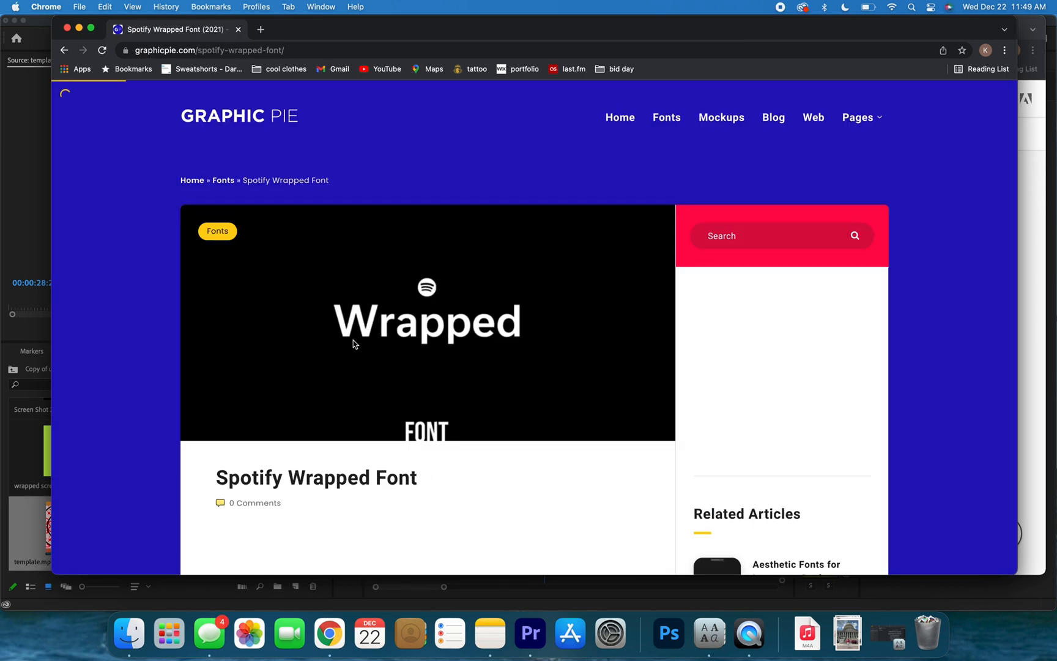
scroll(319, 392, down, 7)
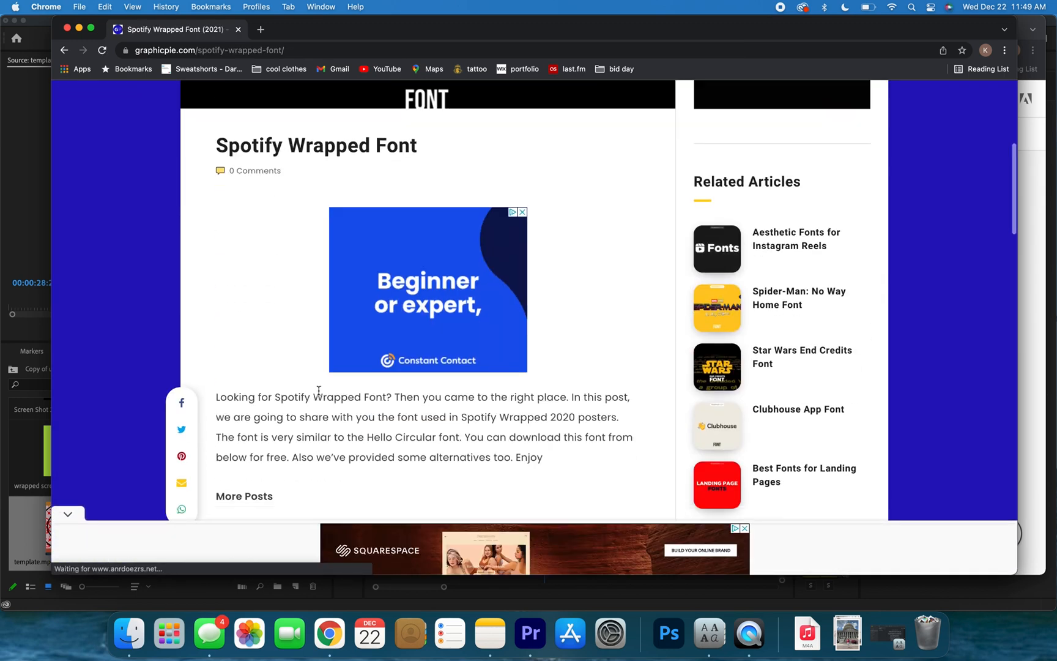
scroll(318, 395, down, 6)
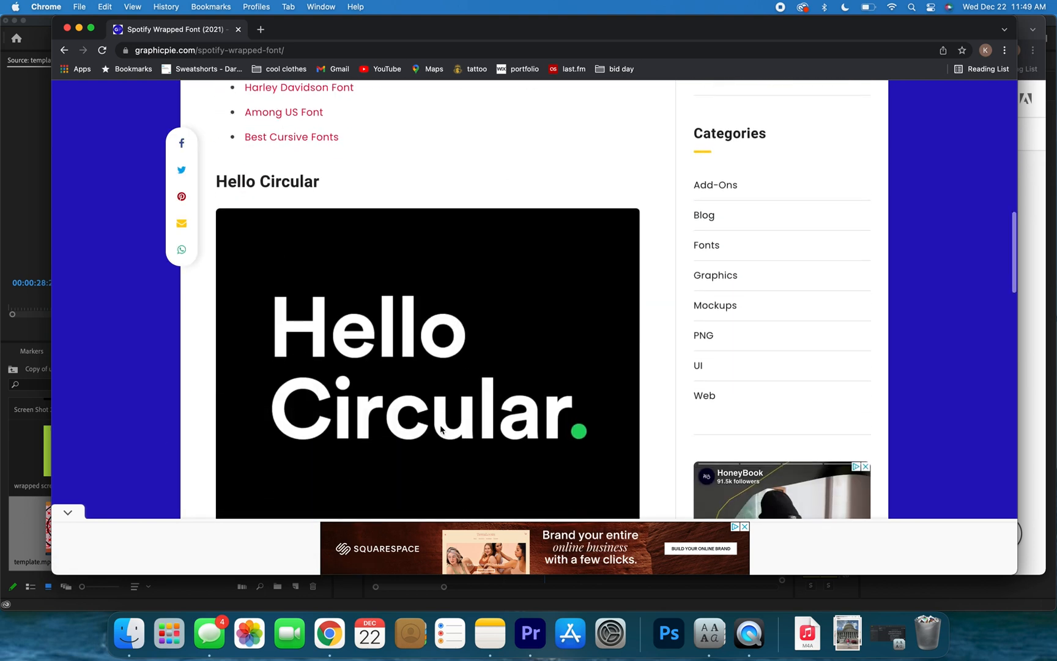
scroll(441, 429, down, 3)
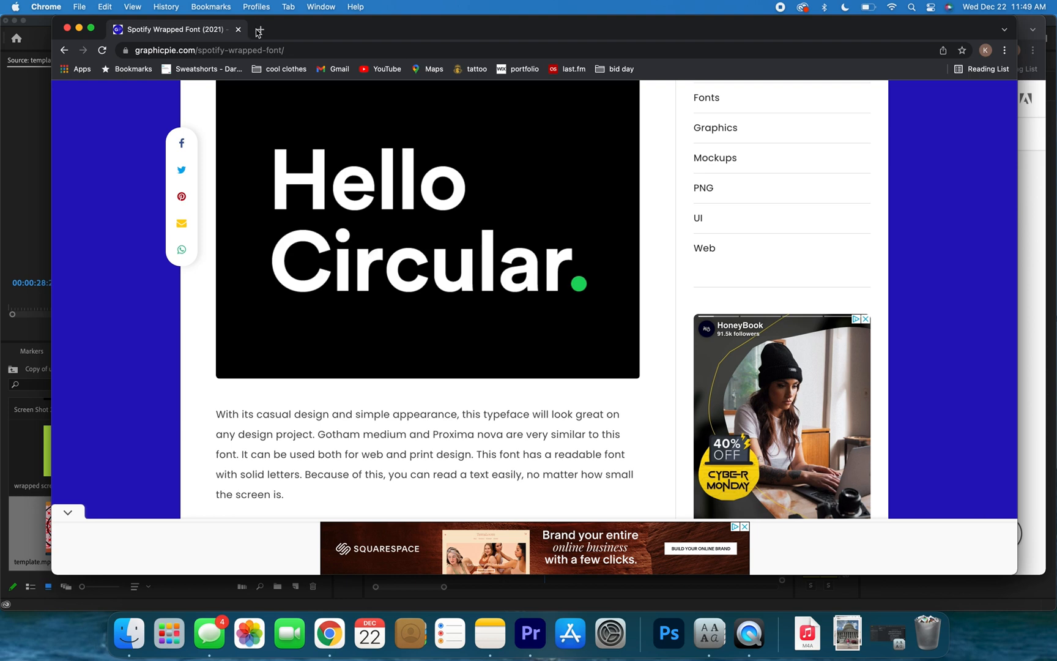
scroll(288, 438, down, 3)
scroll(293, 443, down, 2)
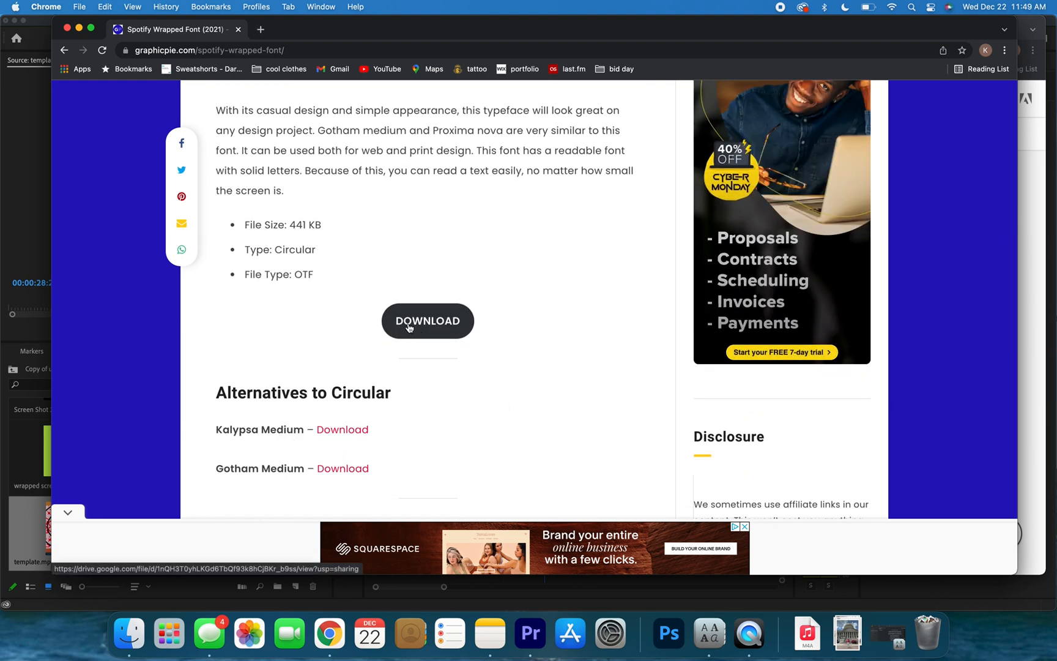
scroll(314, 162, up, 1)
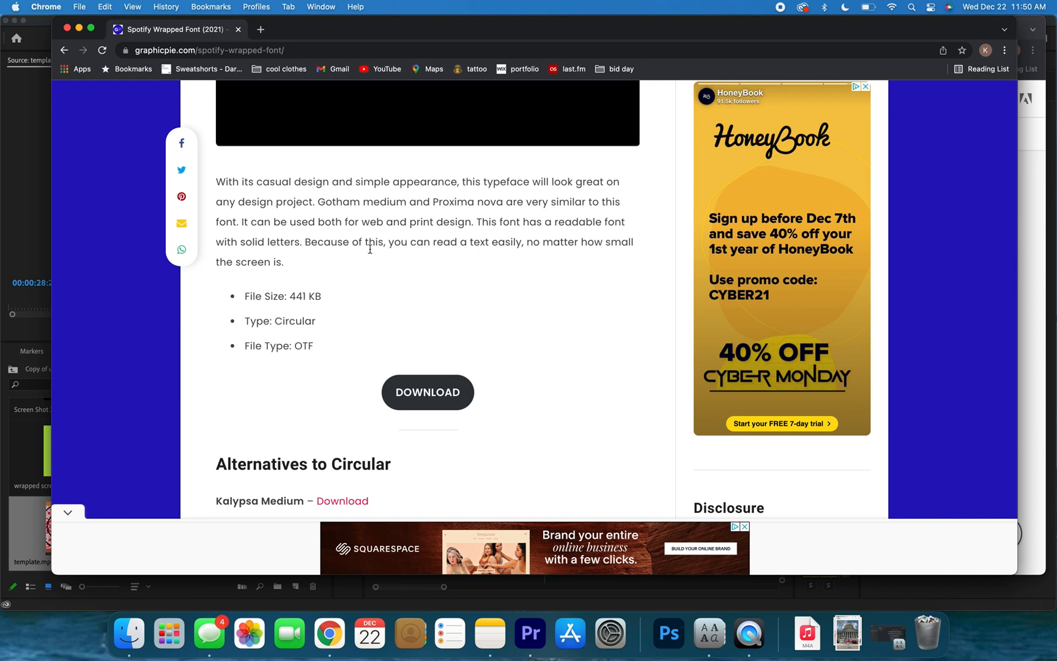
scroll(370, 249, up, 5)
scroll(476, 360, down, 4)
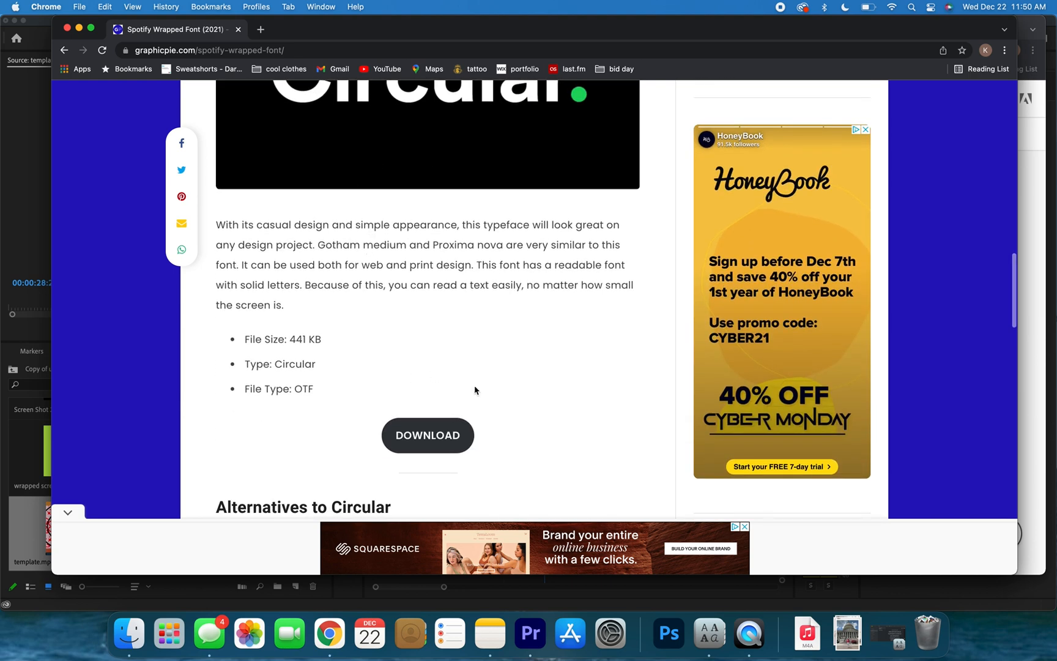
drag(289, 37, 283, 37)
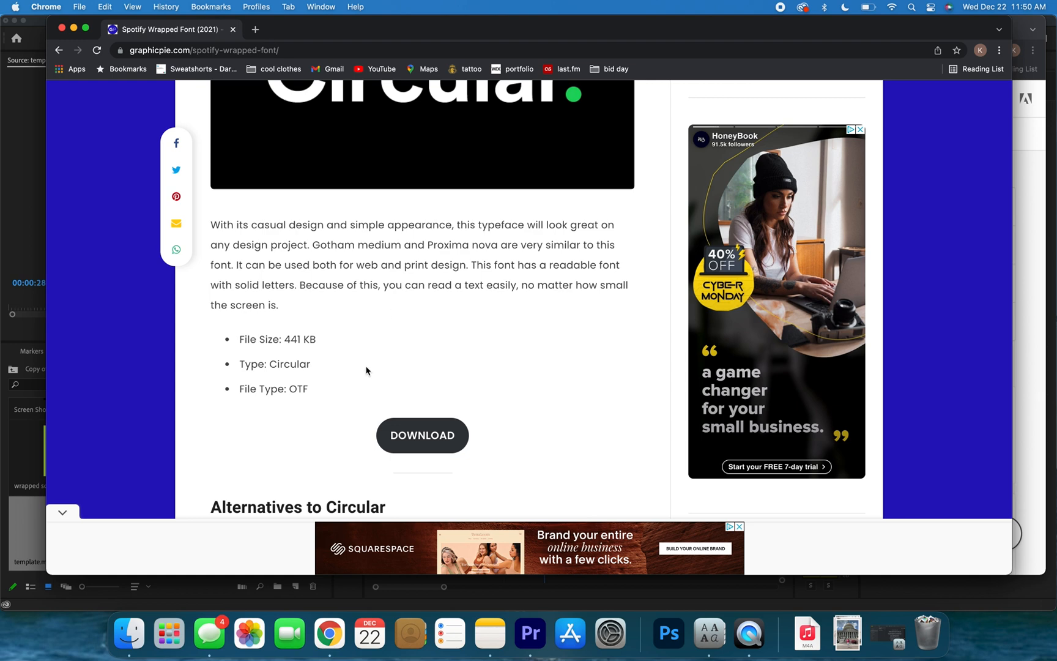
Switch to Finder and look through the Circular folder's OTF font files in Downloads.
click(130, 633)
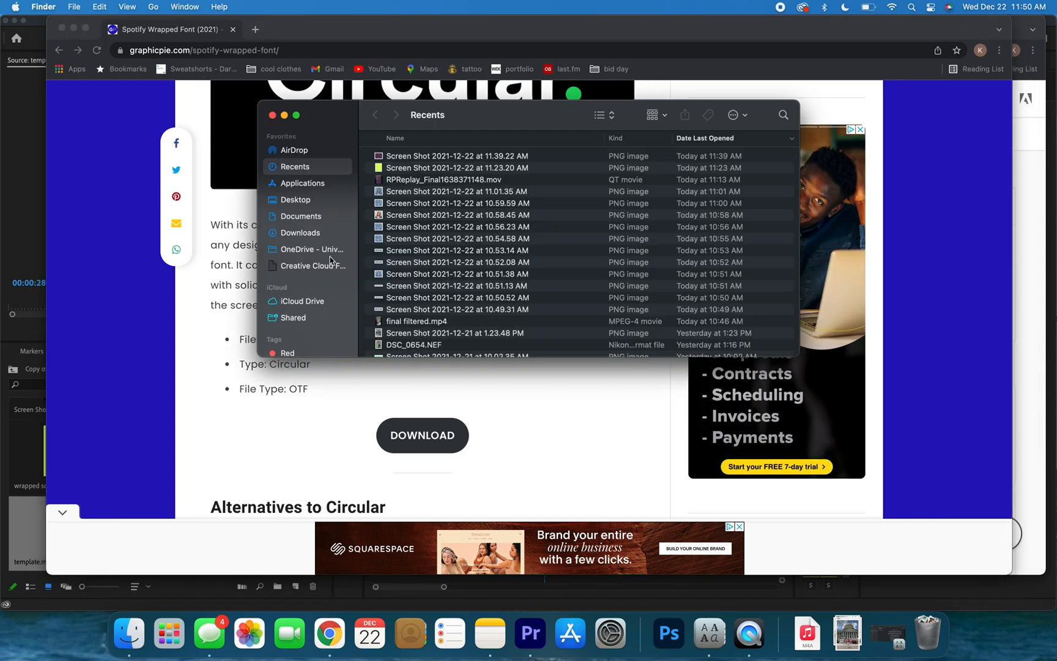
click(309, 233)
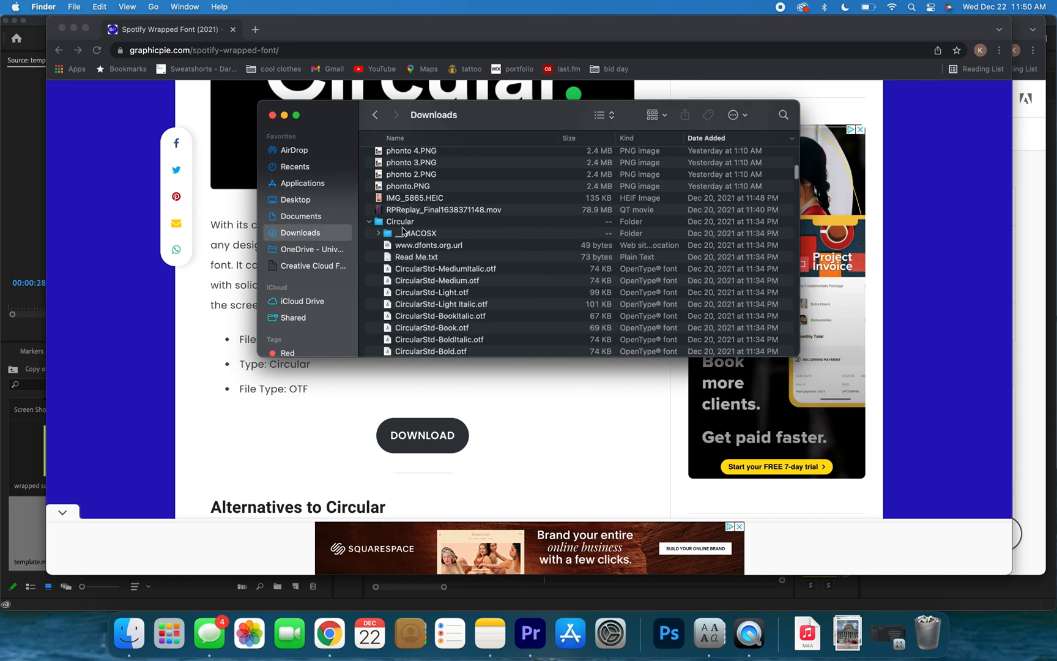
scroll(431, 285, down, 3)
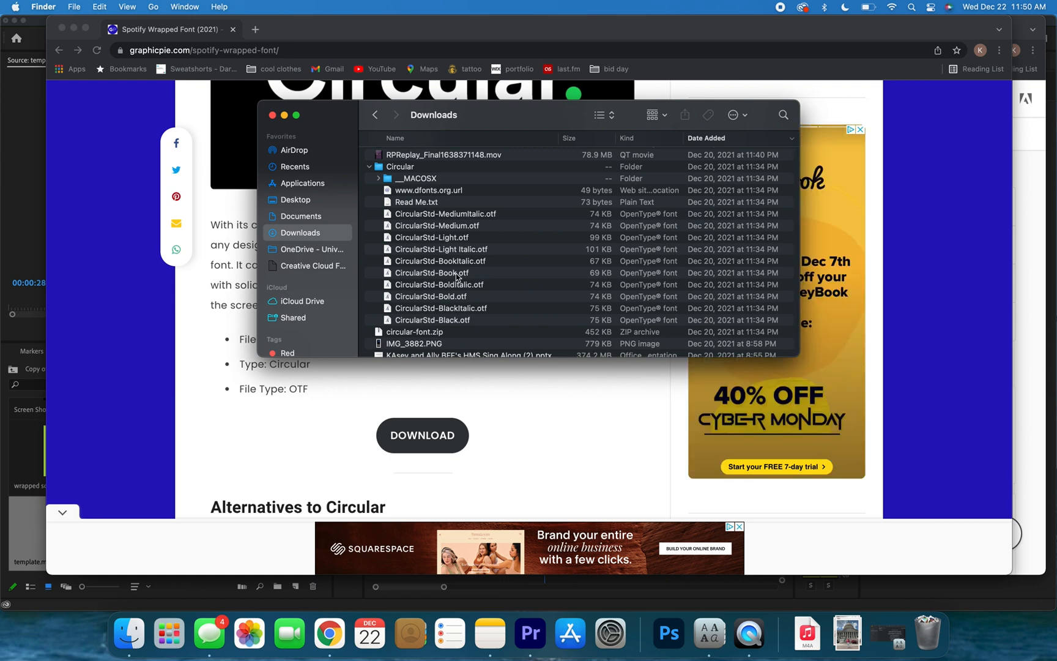
Open Font Book and inspect the Circular Std family's Light, Medium and Bold styles, then minimise it.
click(704, 637)
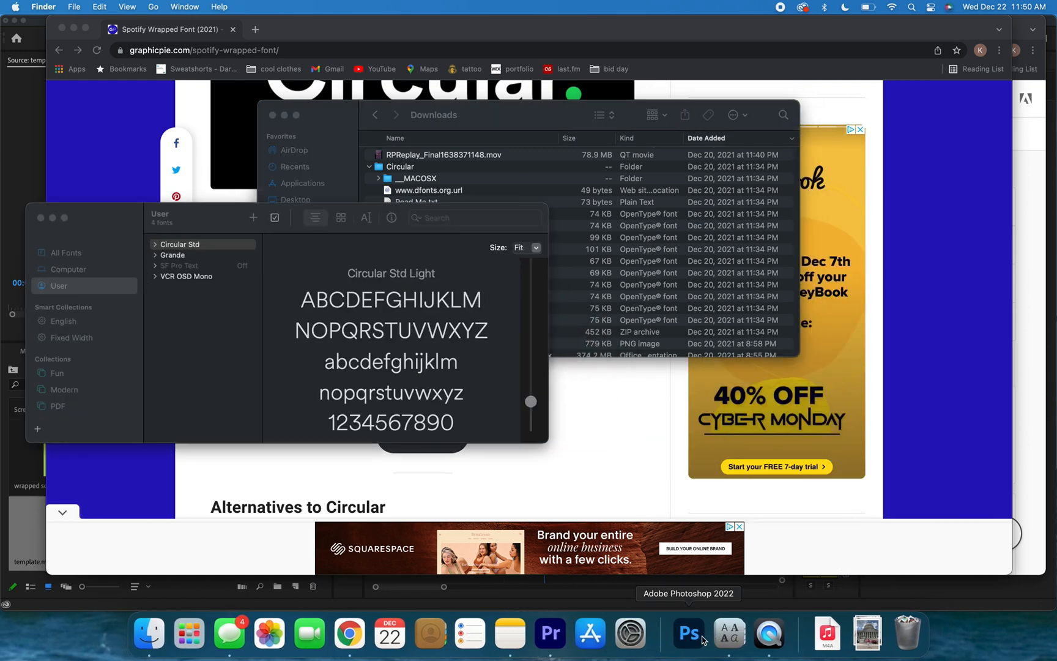
click(171, 246)
click(173, 254)
click(174, 246)
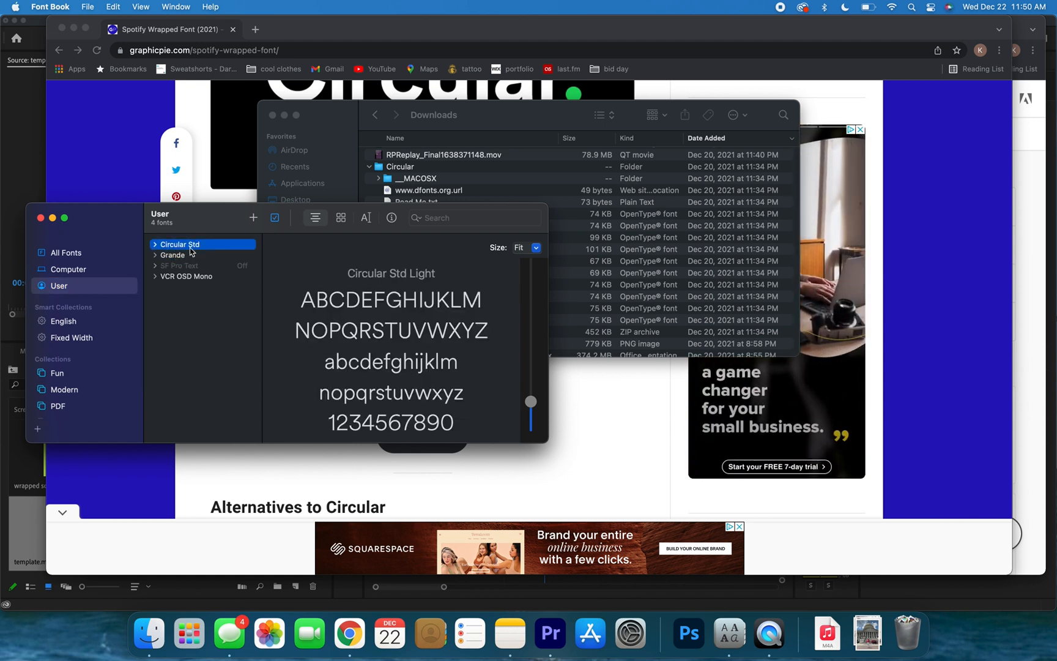
scroll(349, 337, down, 5)
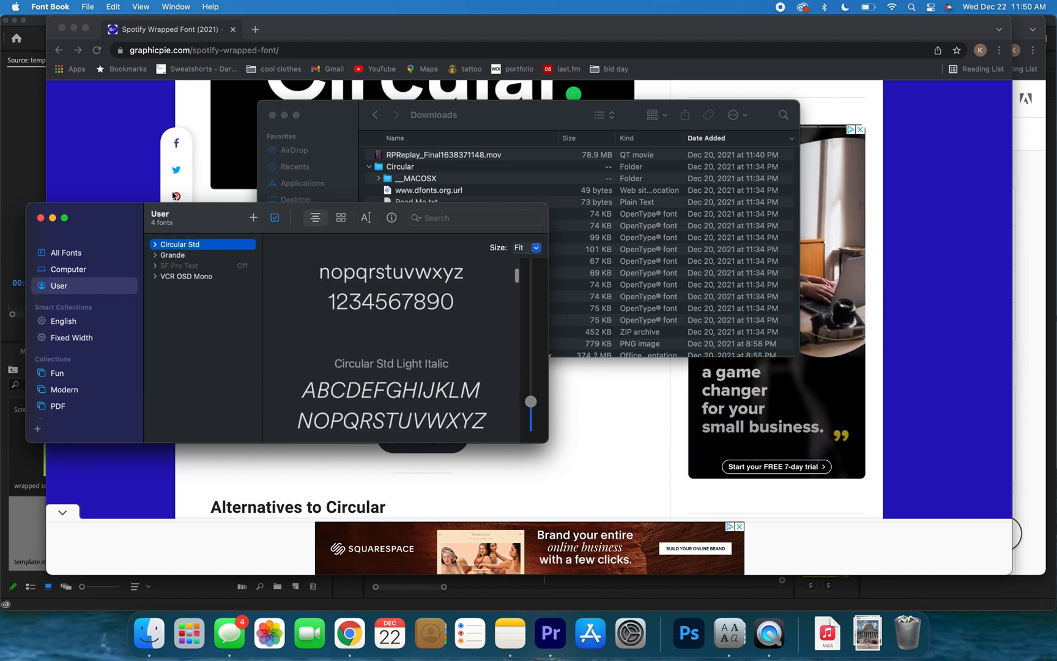
click(155, 245)
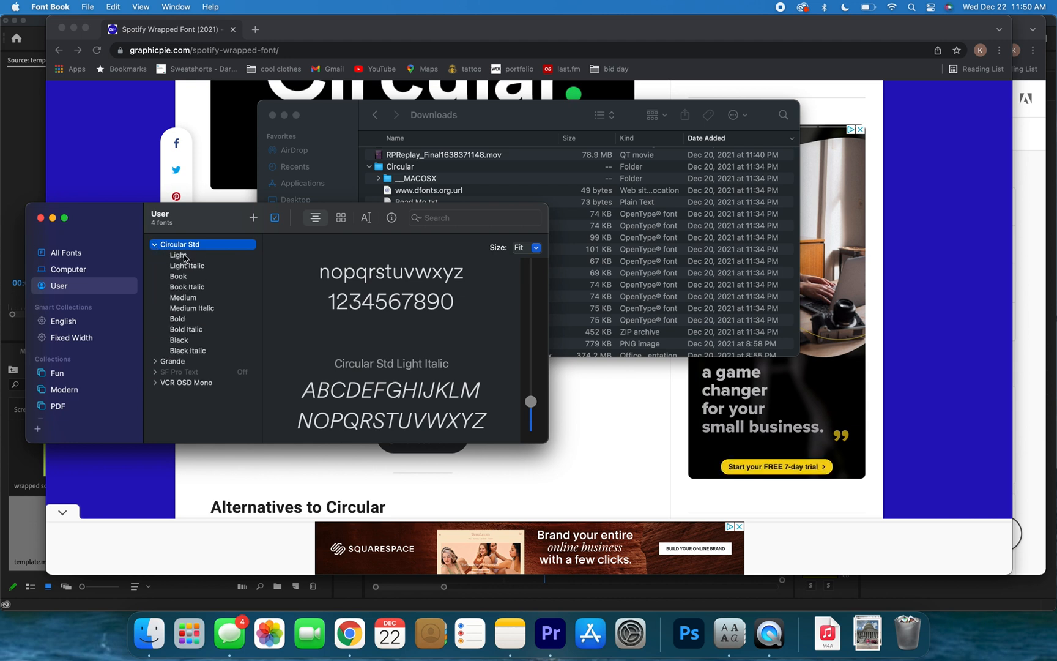
click(183, 255)
click(186, 297)
click(187, 319)
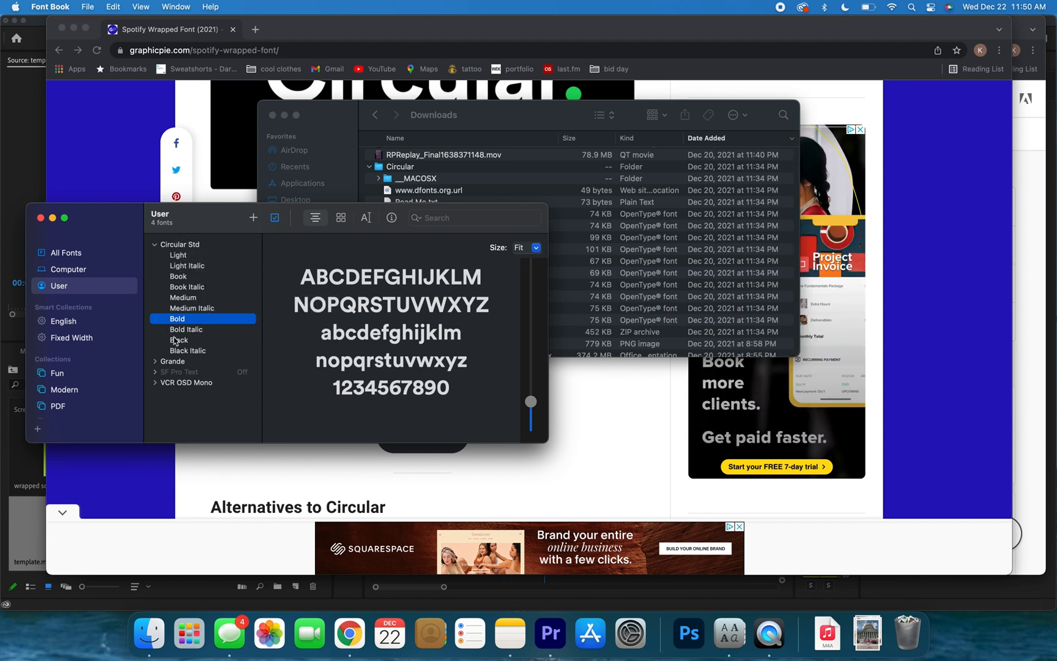
click(52, 218)
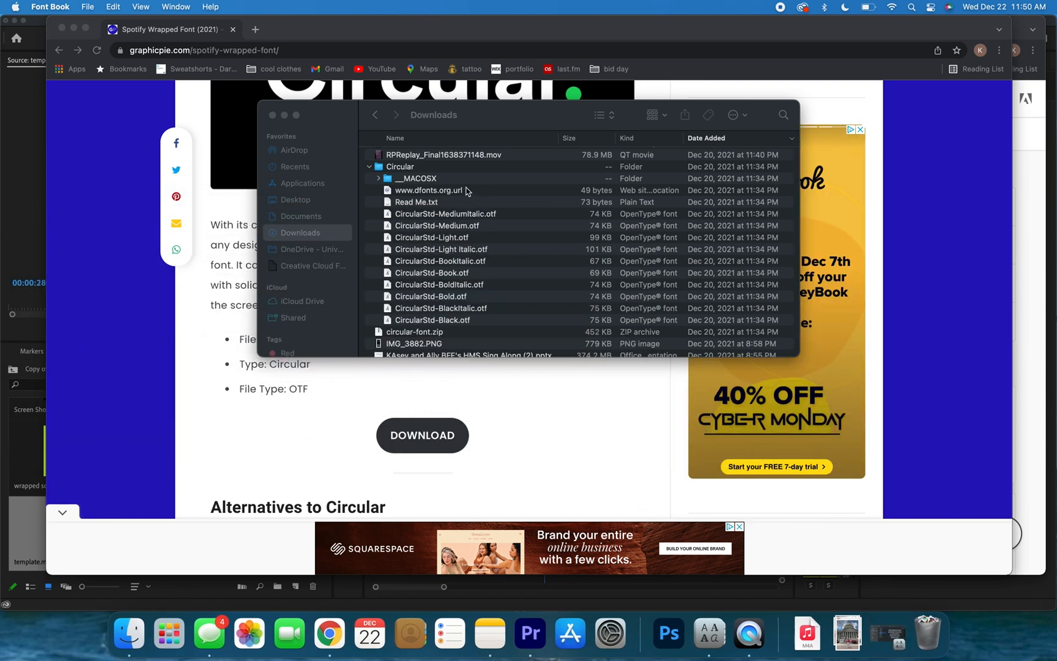
Return to Premiere Pro, save the project and close its window.
click(18, 205)
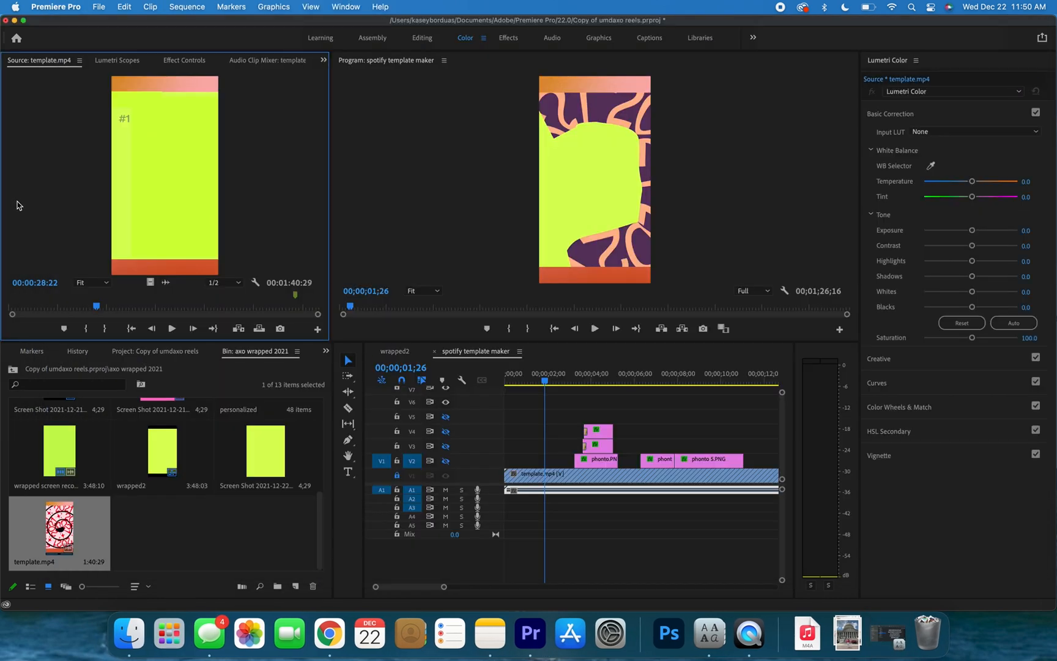
key(super+s)
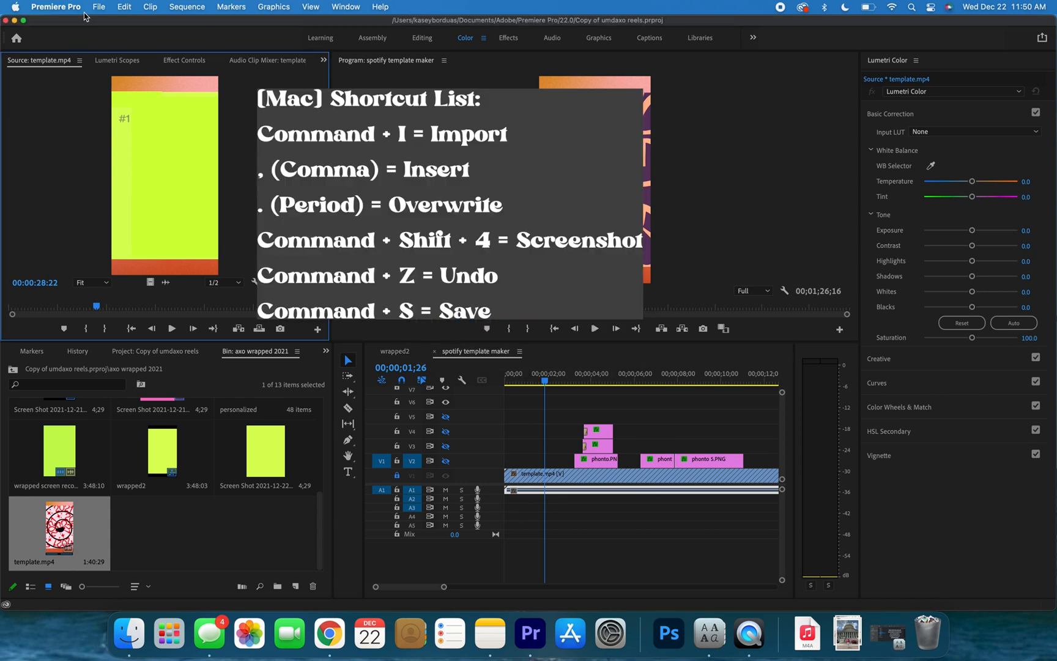
click(95, 8)
click(34, 33)
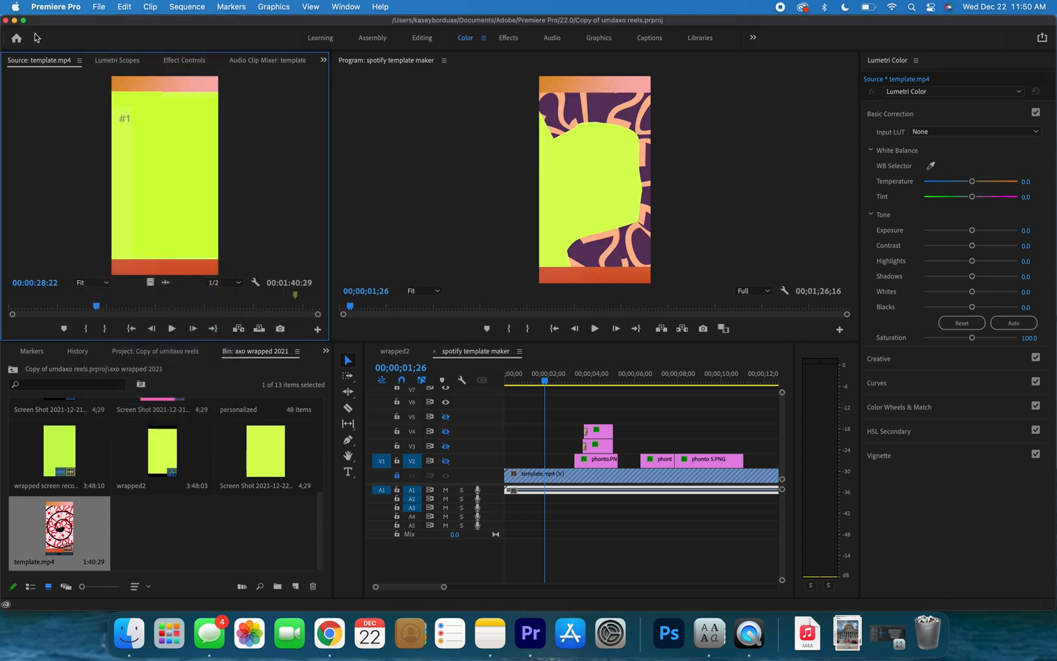
click(6, 21)
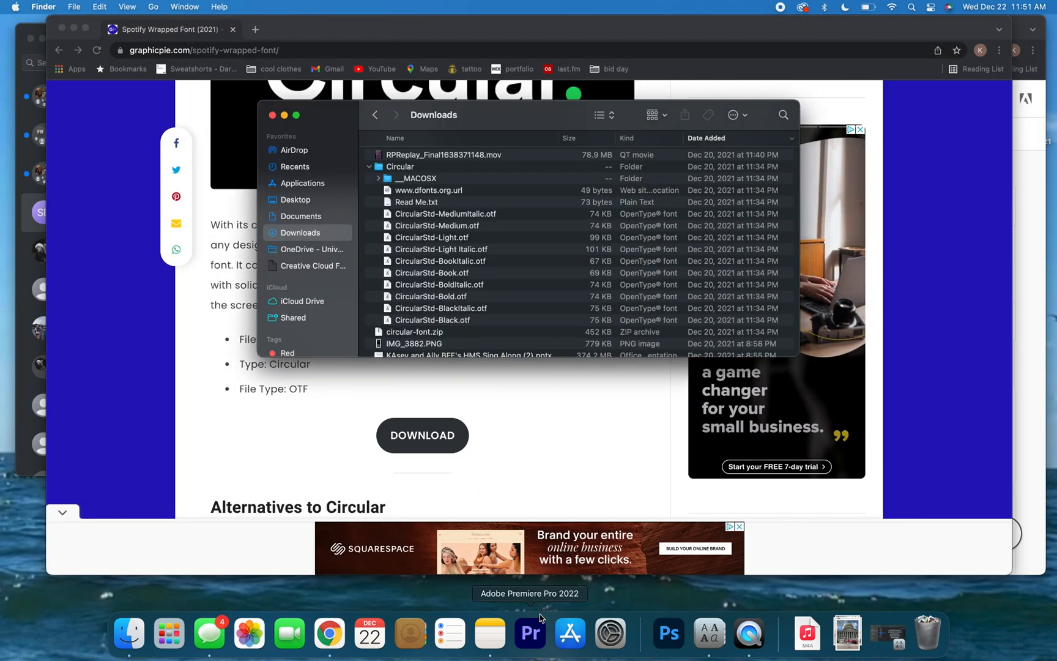
Bring Premiere Pro back up and open the recent project Copy of umdaxo reels.
click(531, 634)
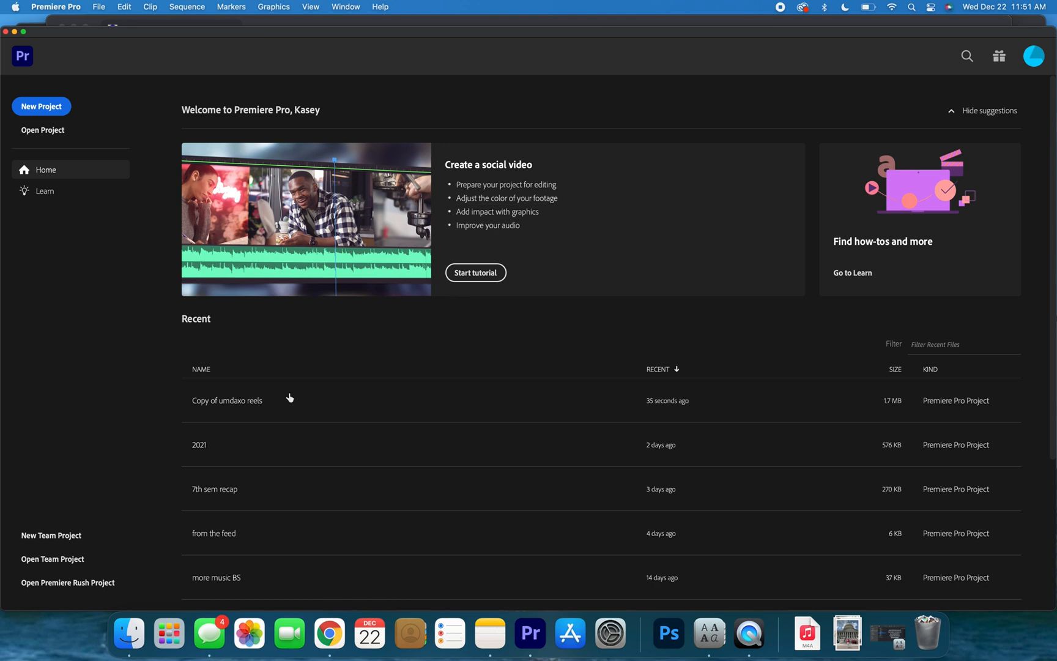
click(270, 403)
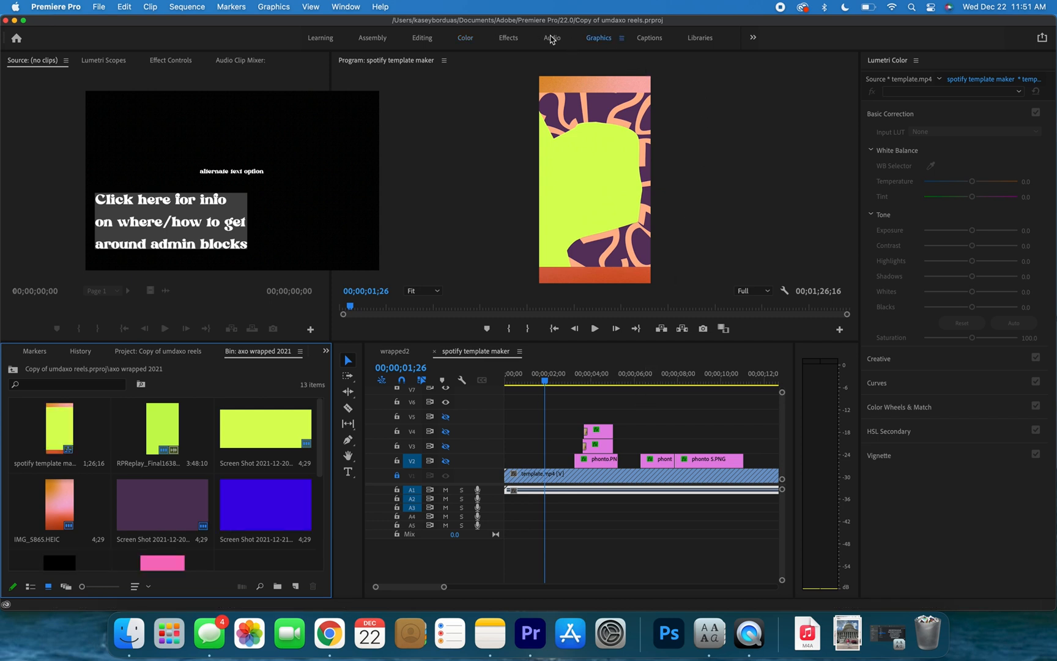
Switch to the Graphics workspace and show the Essential Graphics editing options.
click(581, 38)
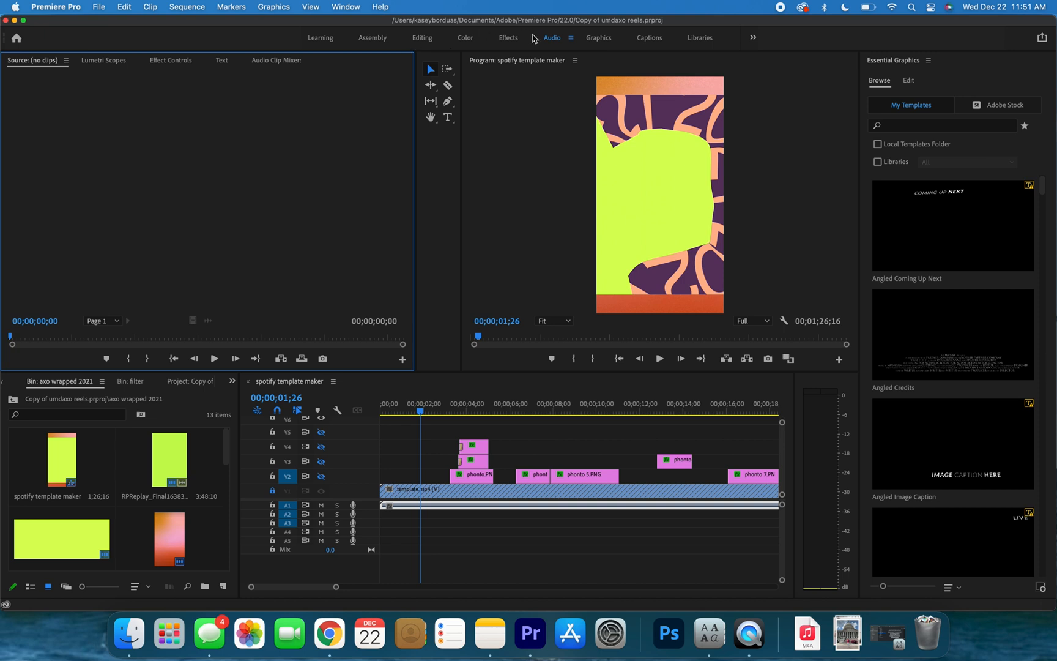
click(550, 38)
click(599, 38)
click(908, 80)
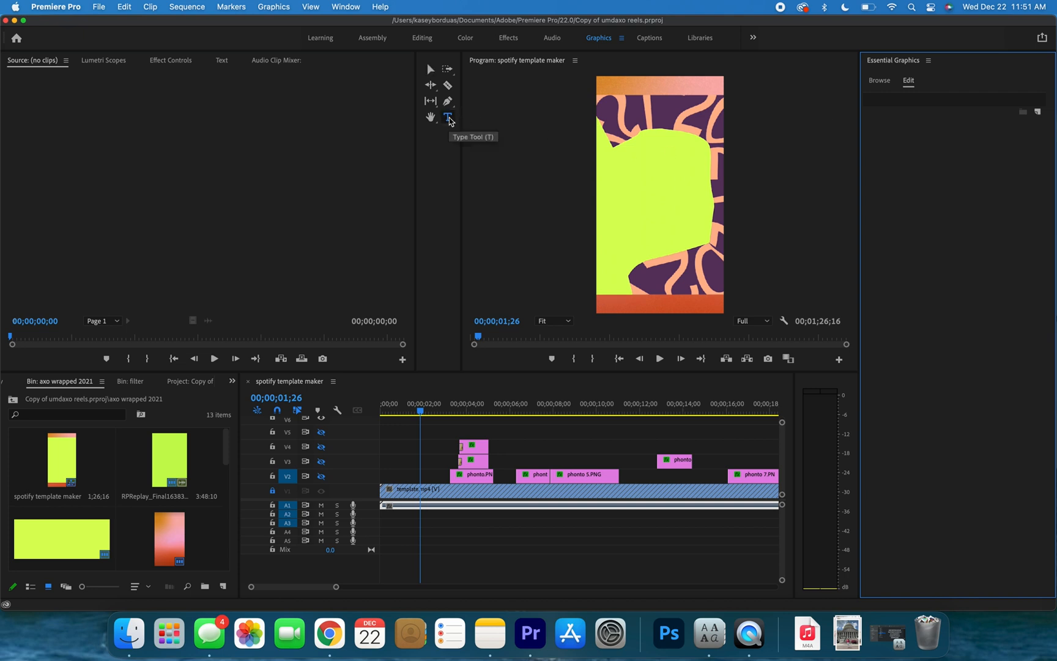
Add a text layer reading "Test" over the green area at 00;00;01;26 and set its font to Circular Std.
click(449, 118)
click(613, 168)
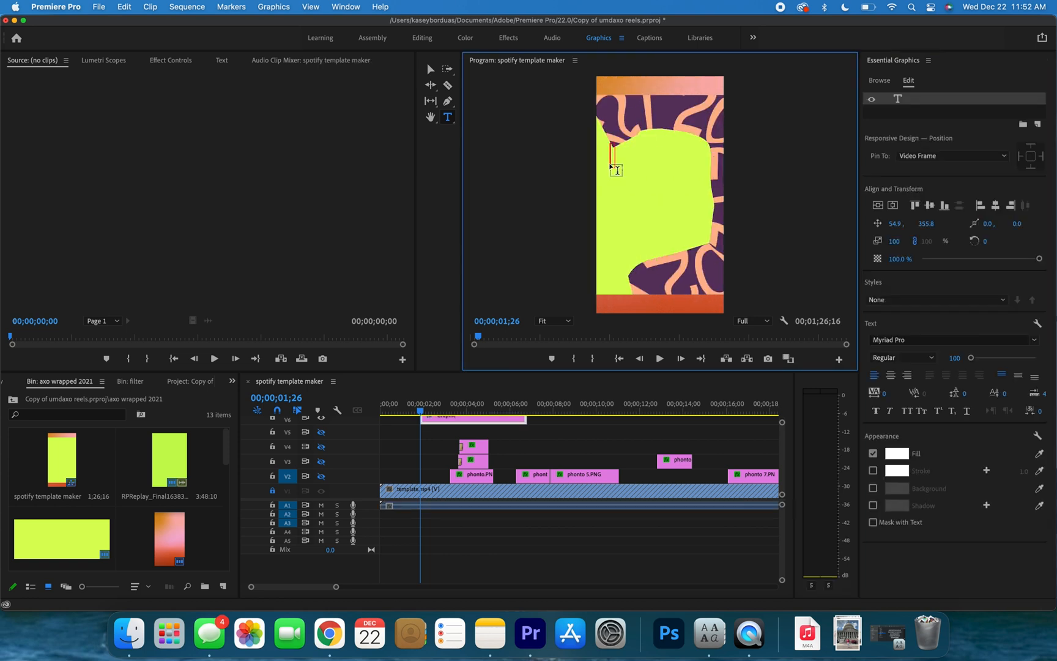
text(Test)
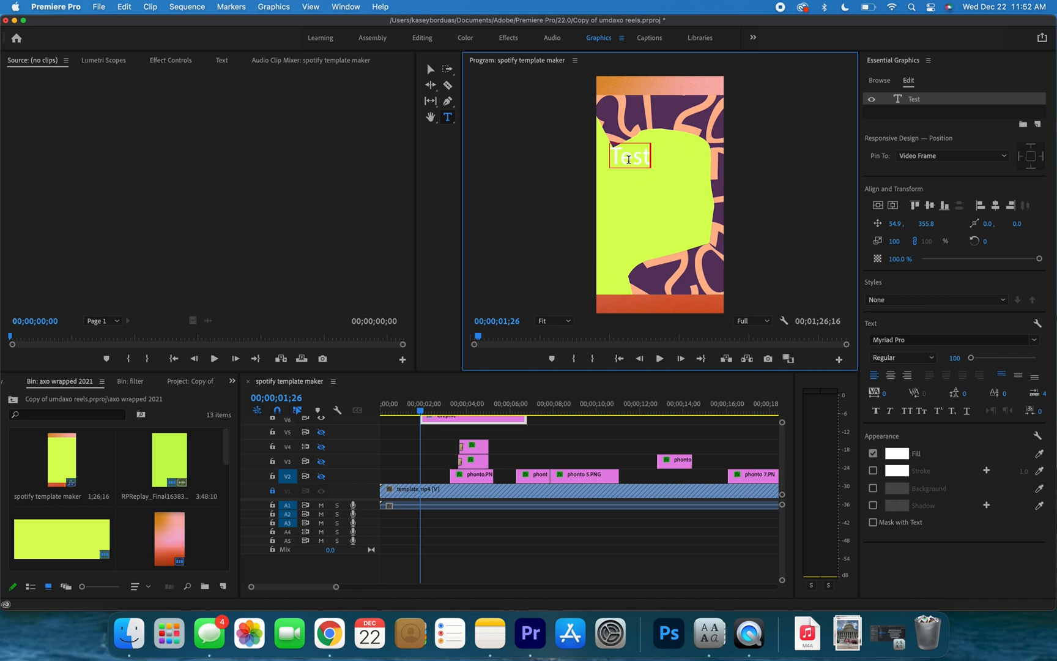
double_click(629, 159)
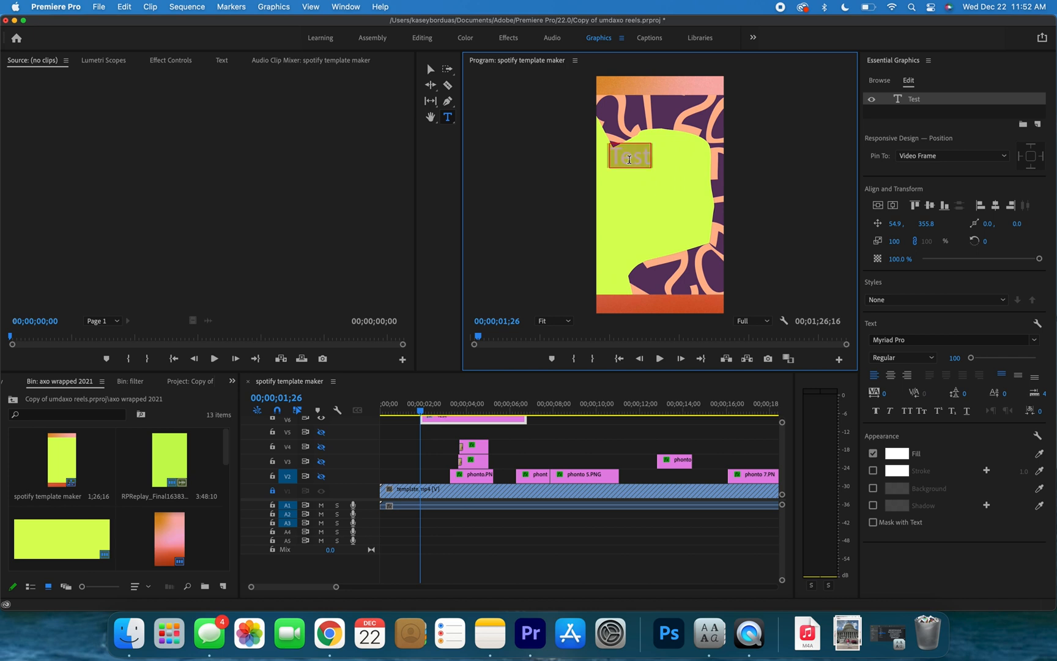
click(931, 341)
text(c)
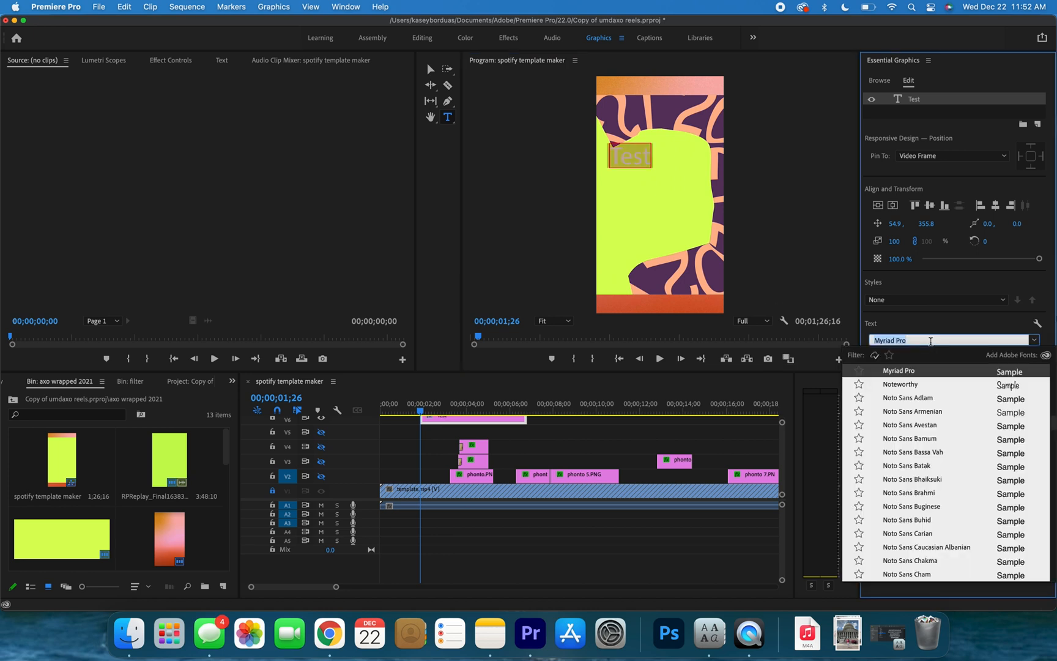
text(irc)
click(940, 371)
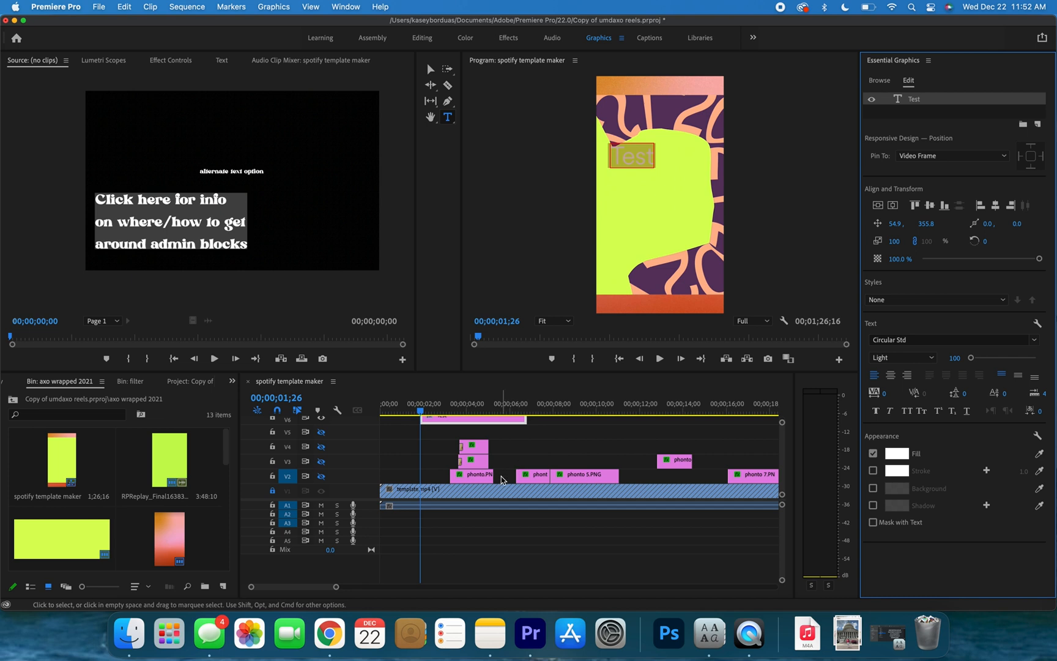
Move the Test text clip along the timeline to start with the phonto.PNG clip, and delete it.
scroll(501, 479, up, 2)
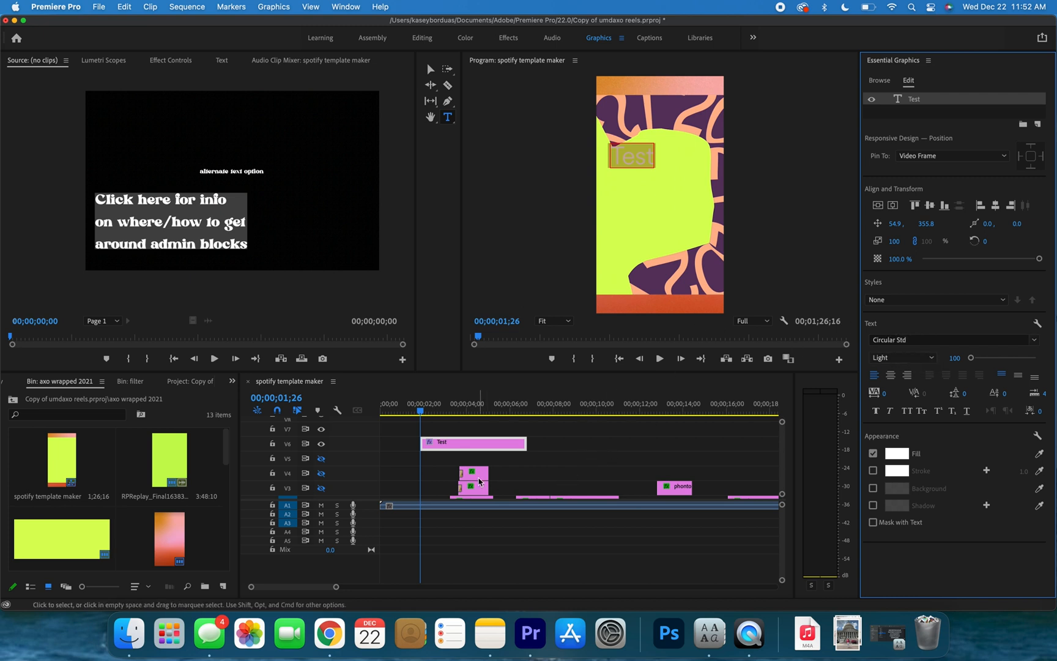
scroll(479, 482, down, 2)
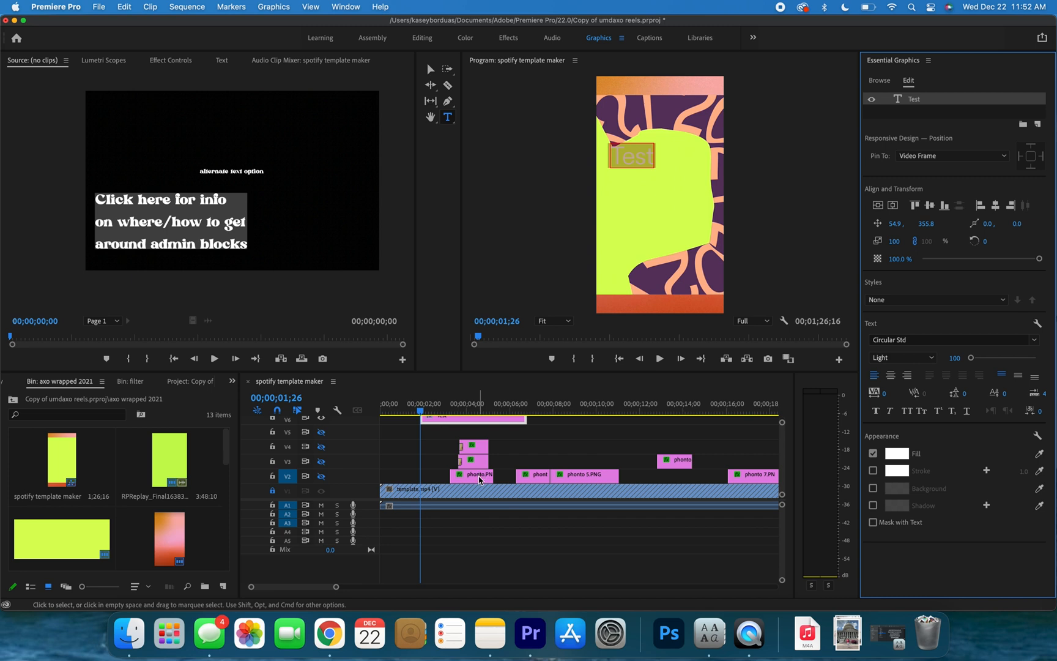
click(479, 480)
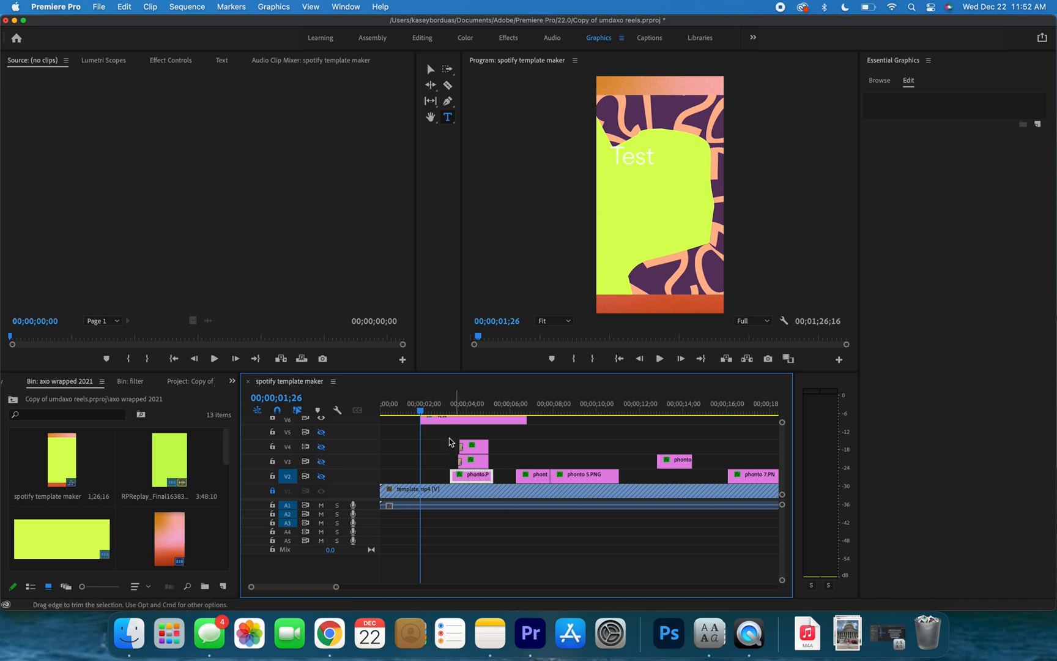
drag(436, 424, 469, 460)
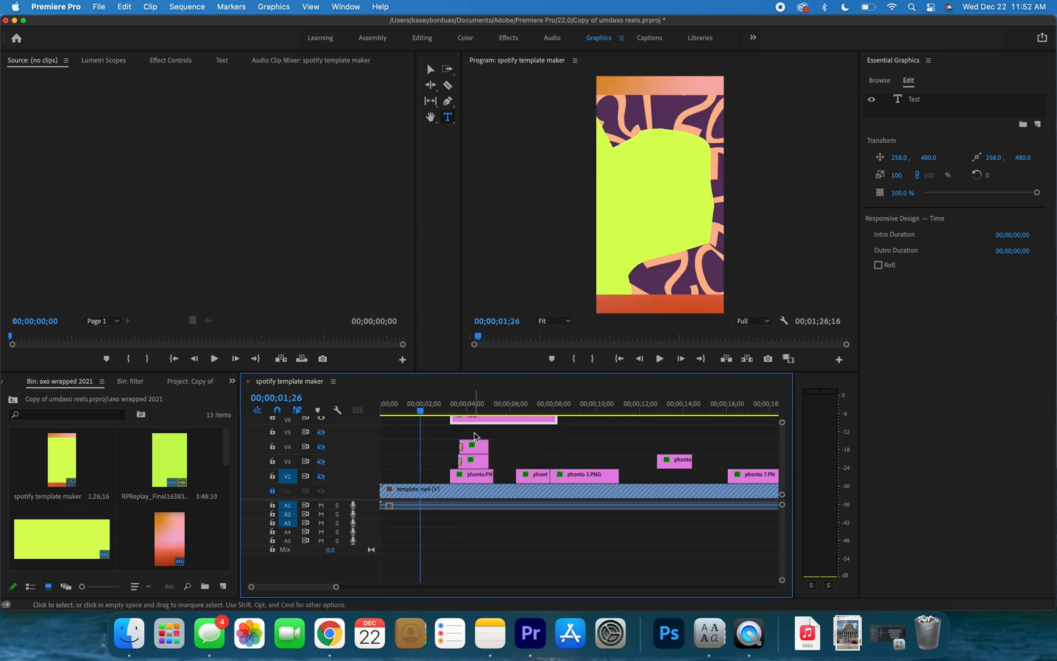
key(Delete)
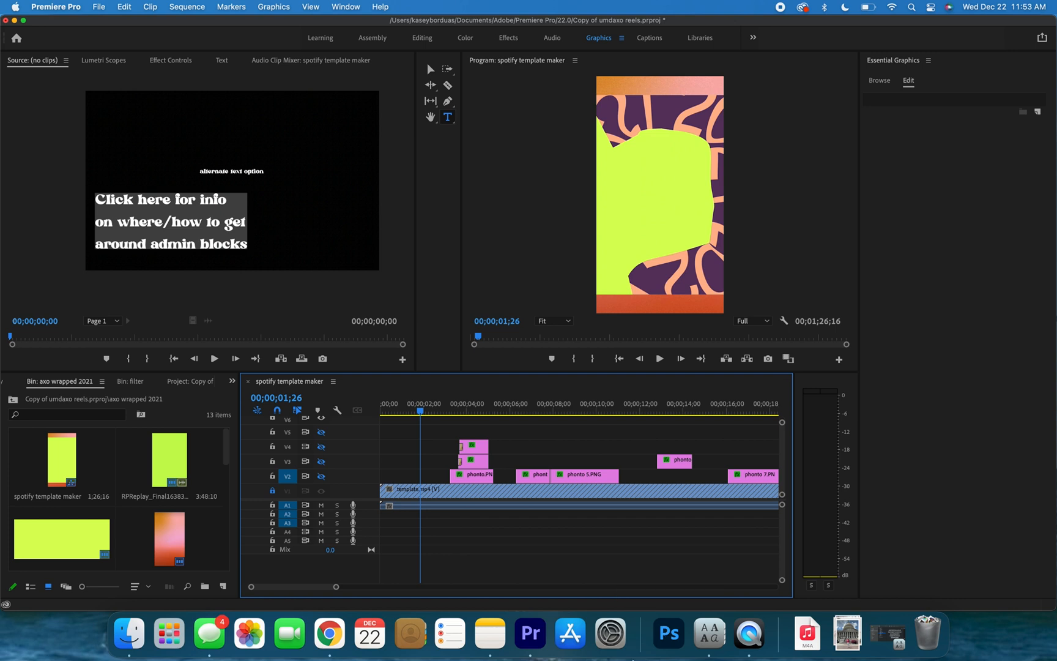
Select the phonto.PNG clip and scrub to 00;00;04;09 to examine its AXO Wrapped title in the program preview.
scroll(459, 428, up, 5)
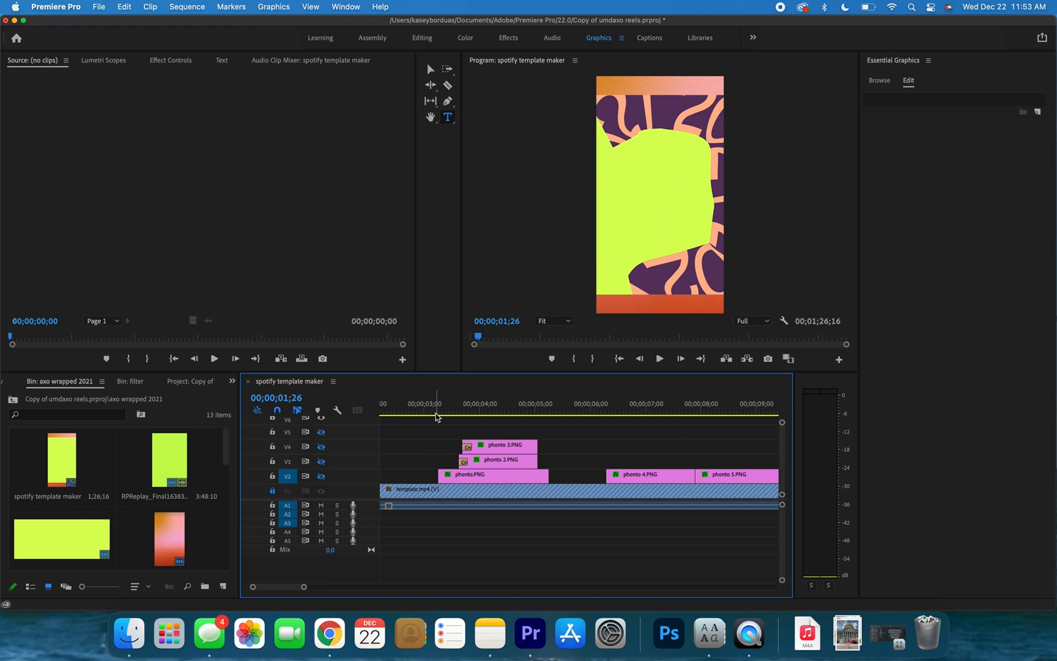
click(461, 477)
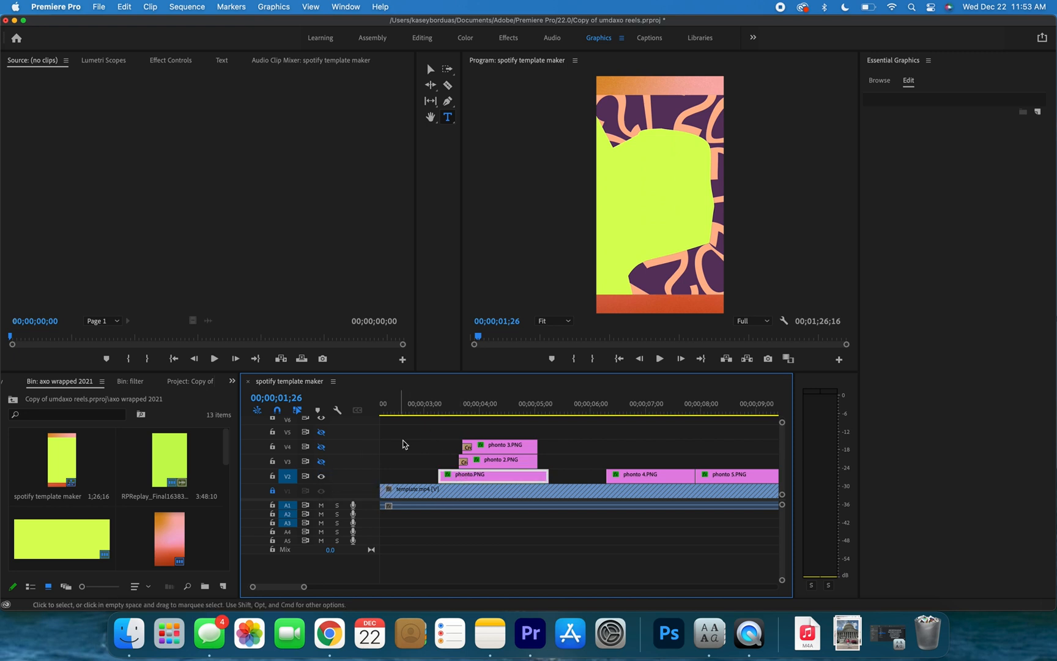
click(442, 413)
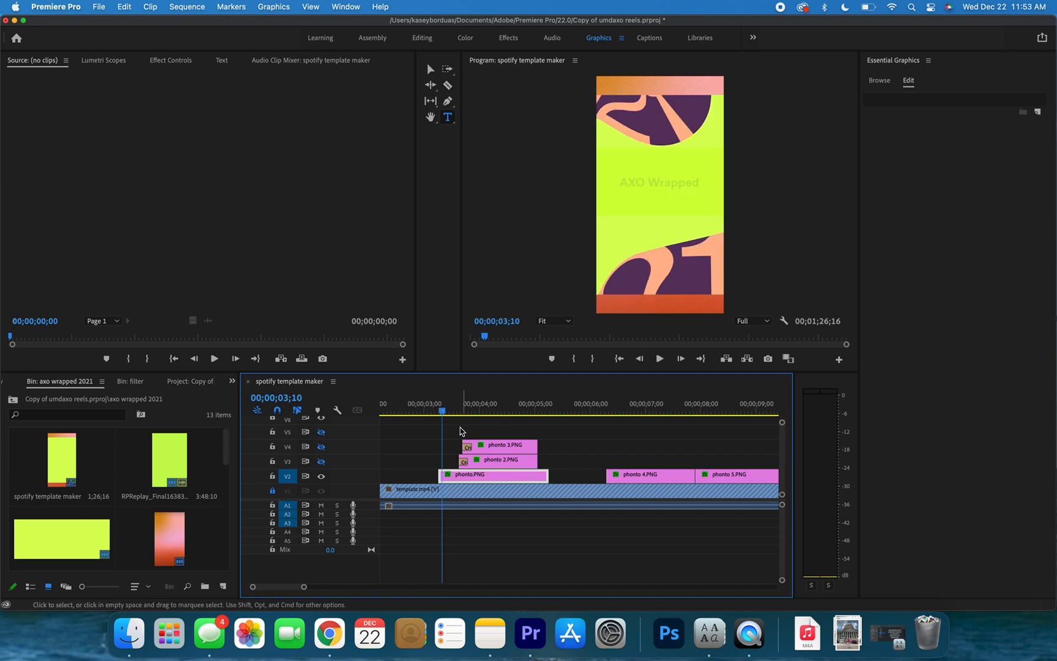
drag(443, 408, 498, 405)
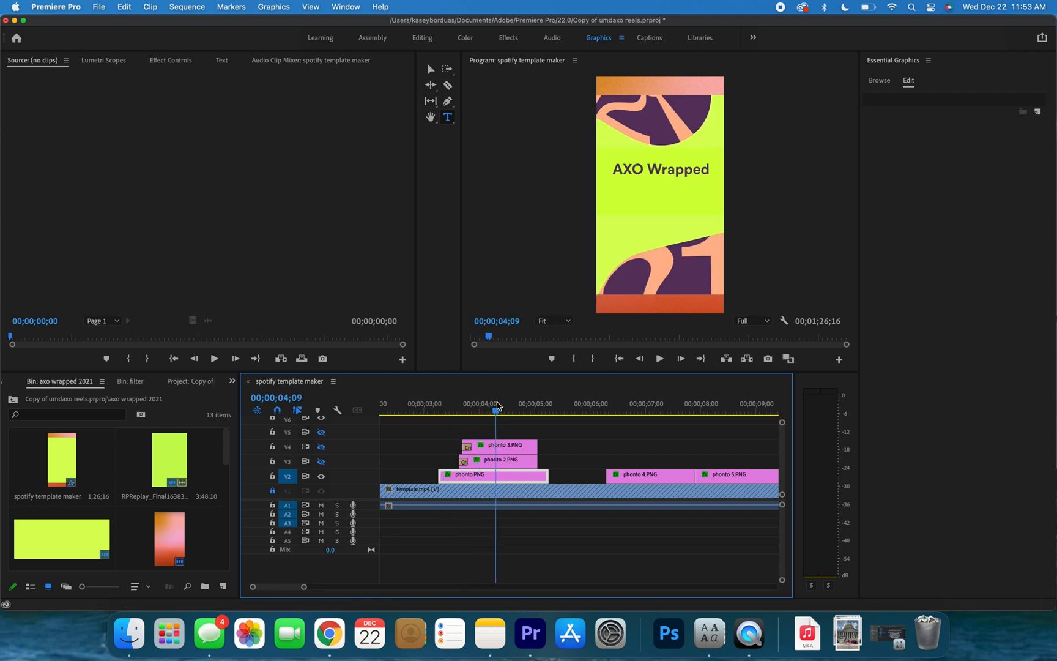
key(v)
click(649, 174)
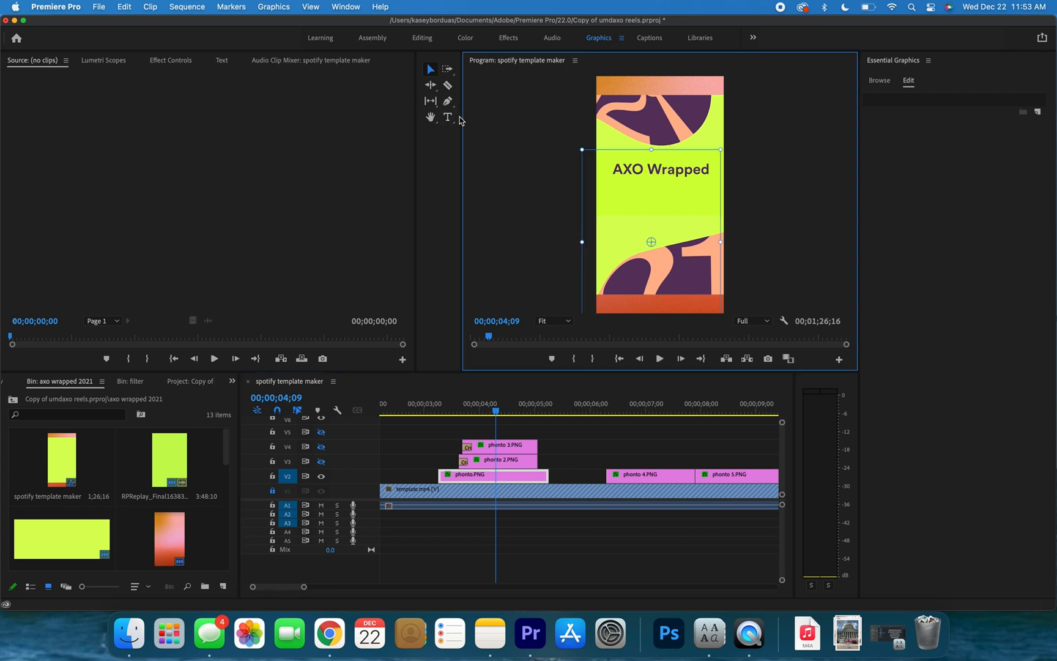
Add a text layer reading "AXO wrapped" above the existing title and remove the stray empty text layer.
click(448, 118)
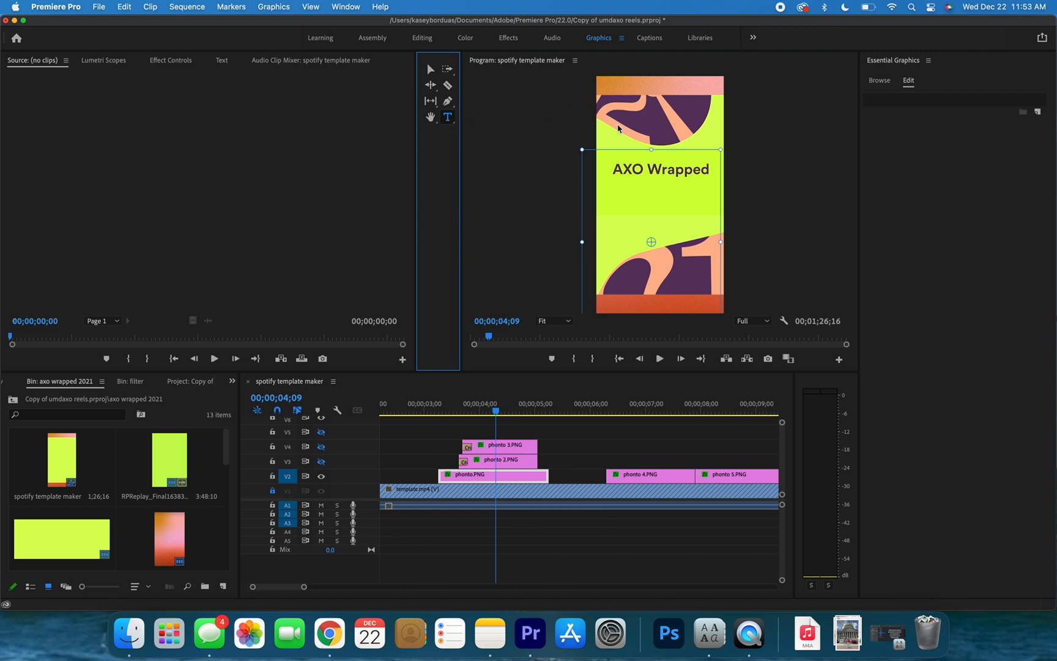
click(618, 126)
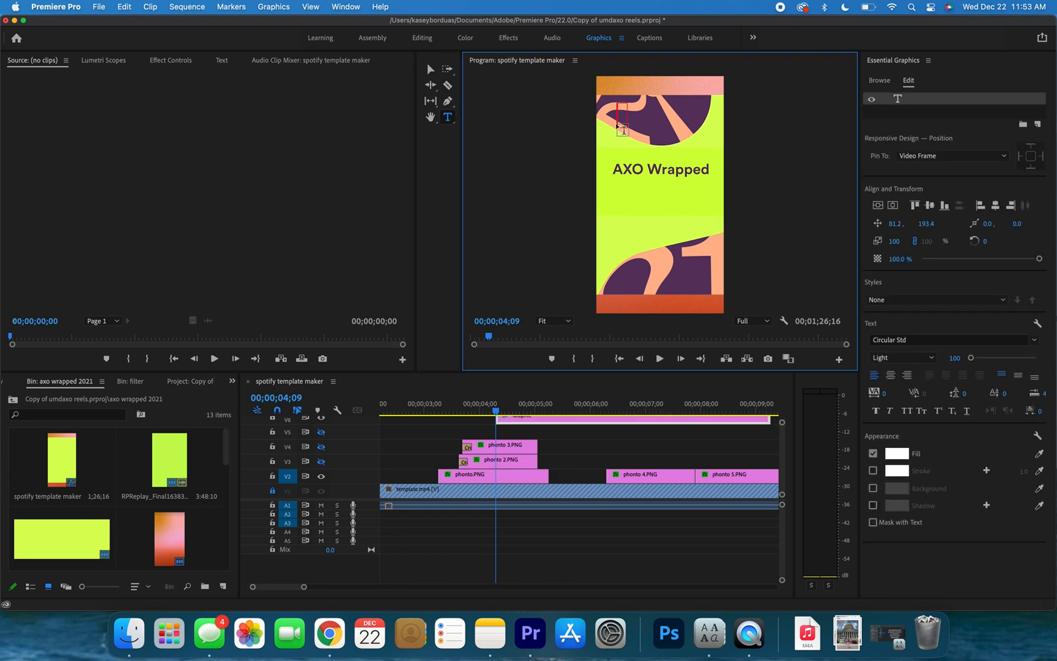
text(AXO)
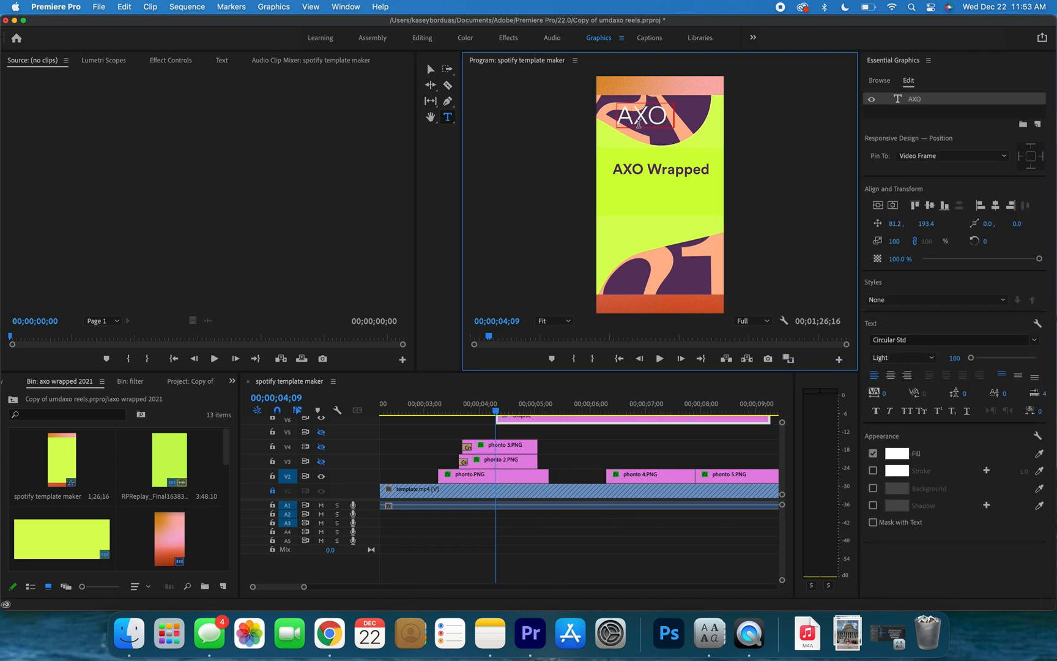
text( wrapped)
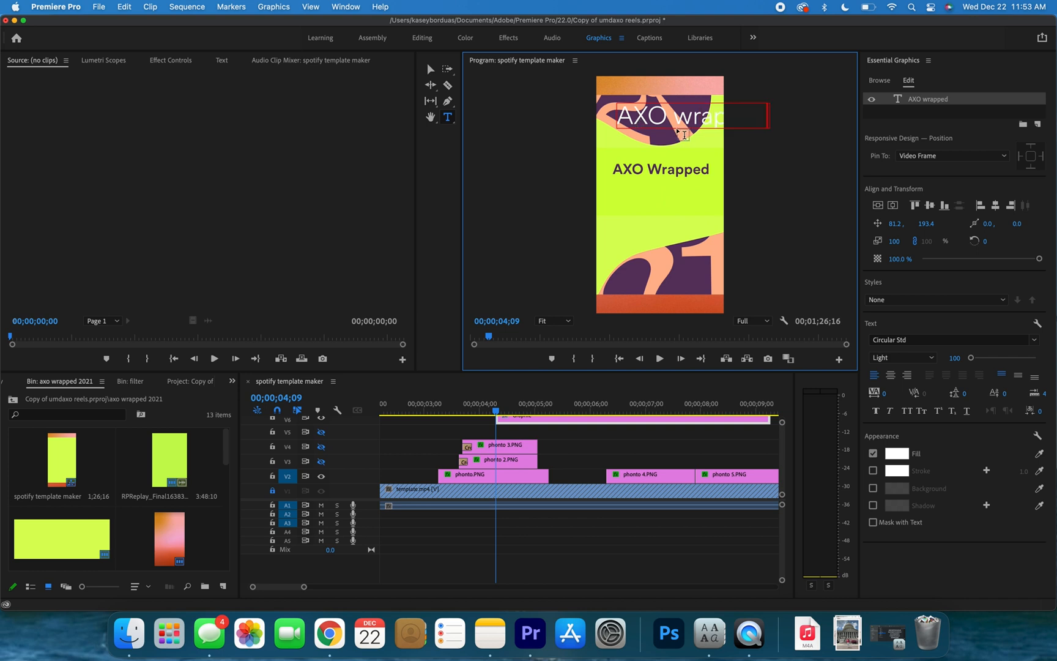
click(675, 122)
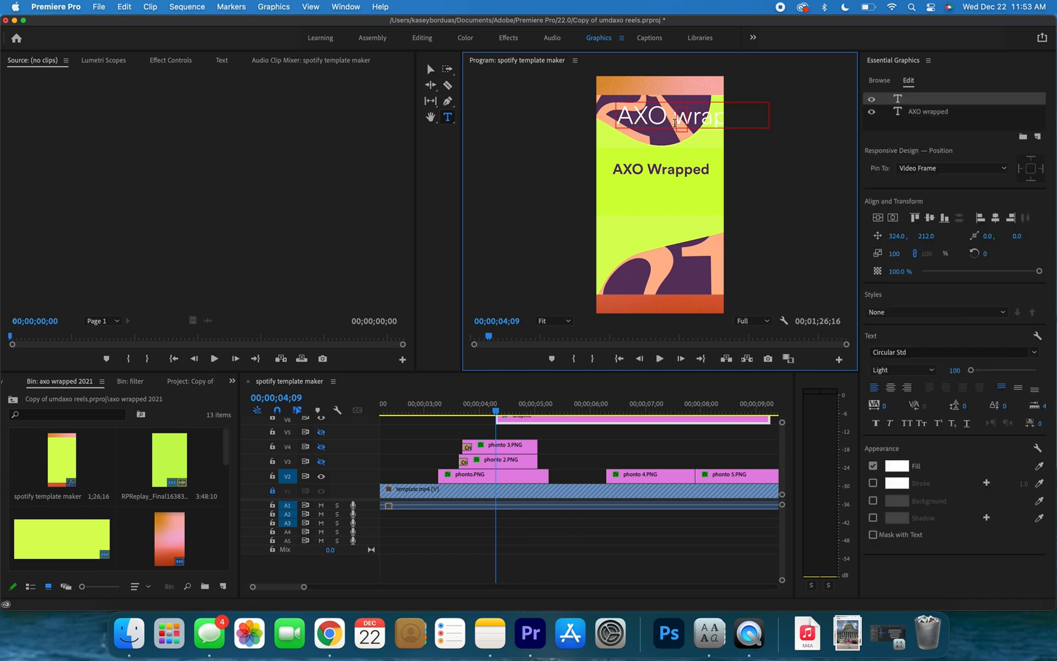
click(888, 100)
key(Delete)
Match the AXO wrapped text's fill to the dark purple of the background artwork using the fill eyedropper.
triple_click(663, 121)
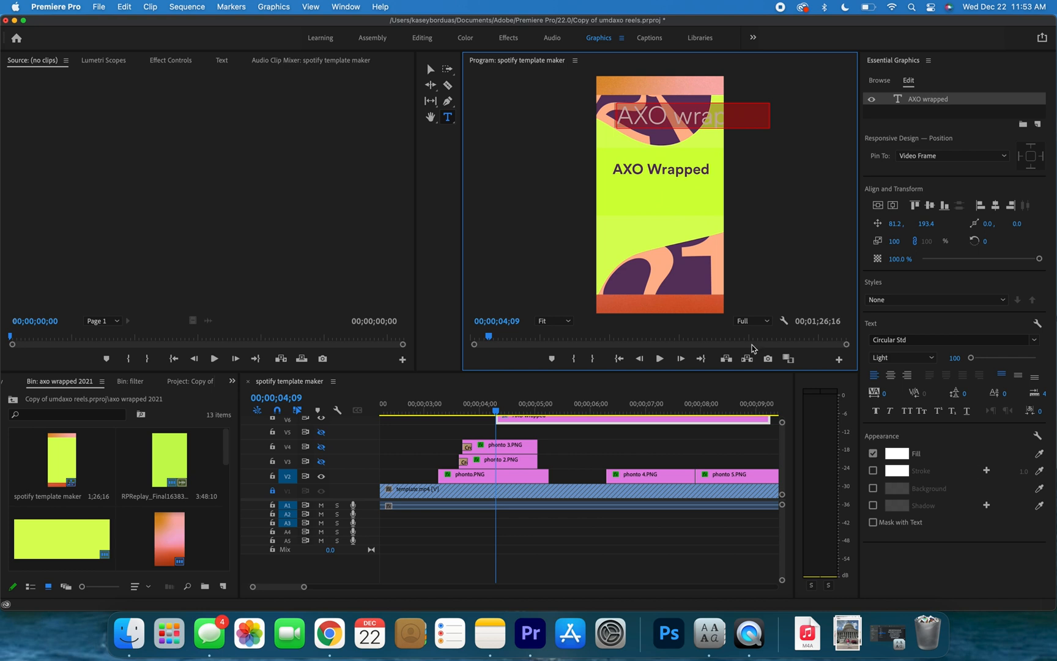
click(1039, 454)
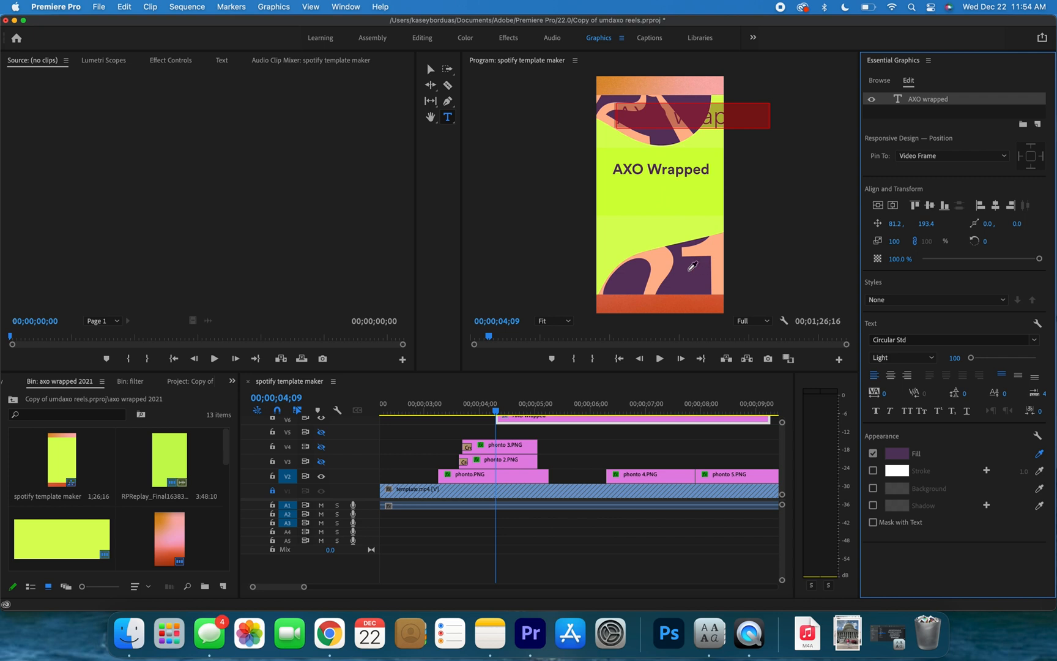
click(693, 270)
Move the new AXO wrapped text down over the existing title, and delete its clip from the timeline.
key(v)
drag(651, 101, 655, 157)
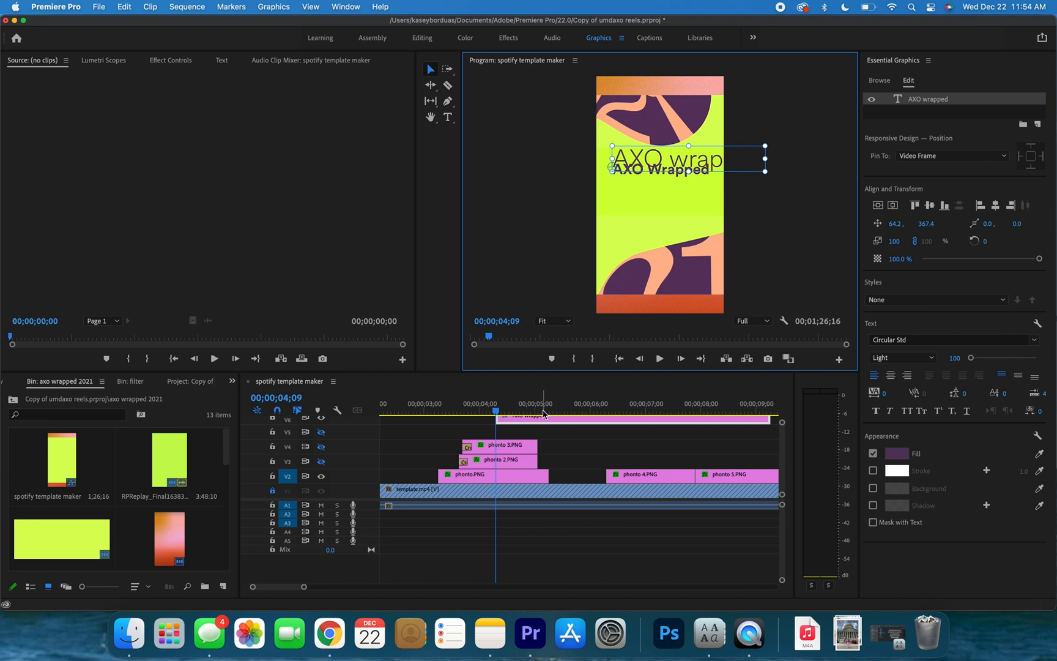
scroll(547, 459, up, 2)
key(Delete)
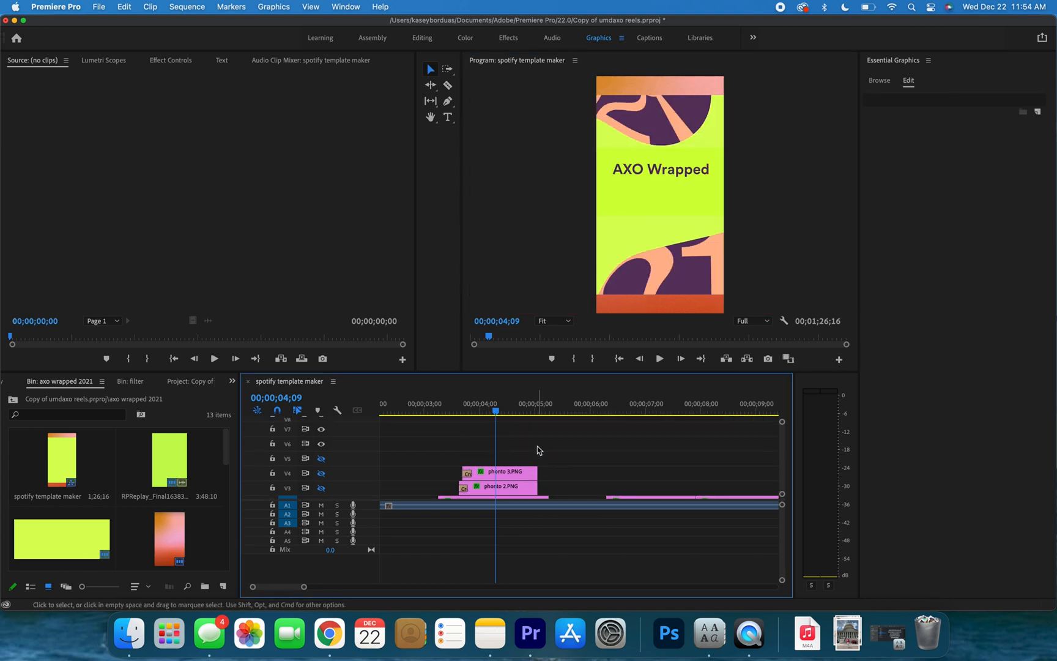
Move the playhead to 00;00;07;02 and select the phonto 4.PNG title clip.
scroll(538, 451, down, 2)
drag(611, 406, 649, 407)
scroll(119, 527, down, 4)
scroll(119, 528, up, 4)
click(667, 478)
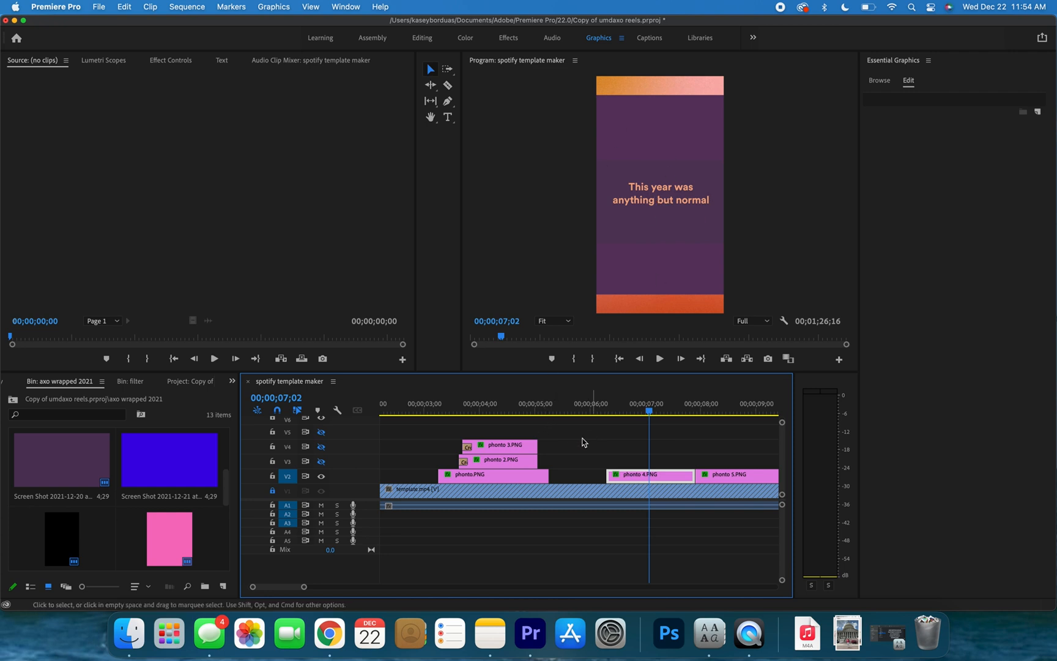
Enter "Test" in the new text layer below the "This year was anything but normal" title and hide track V2.
scroll(202, 488, up, 3)
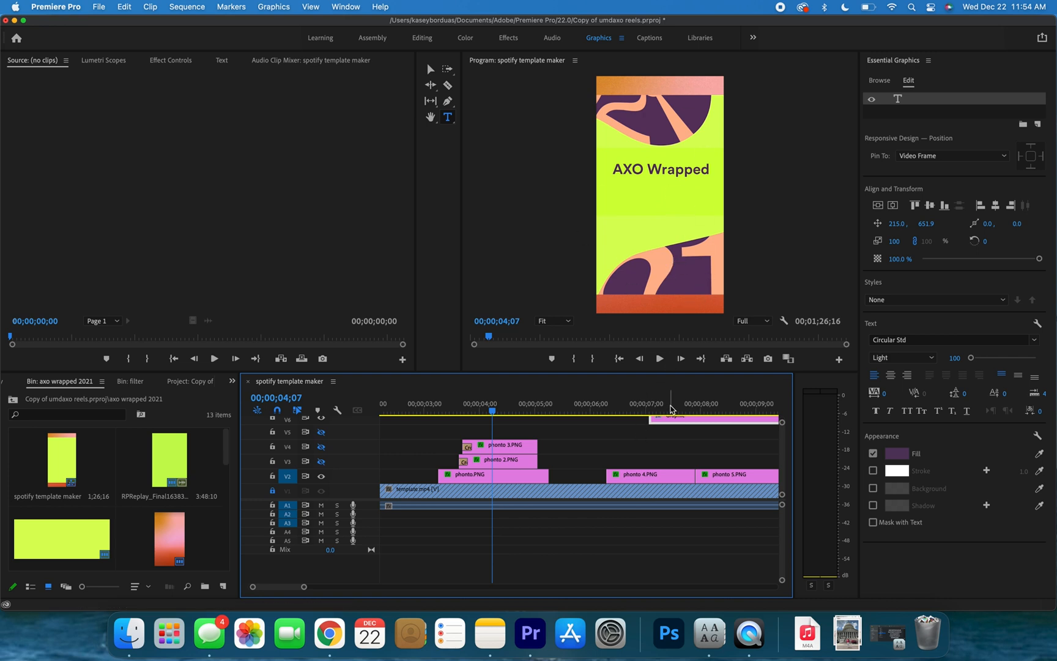
click(668, 408)
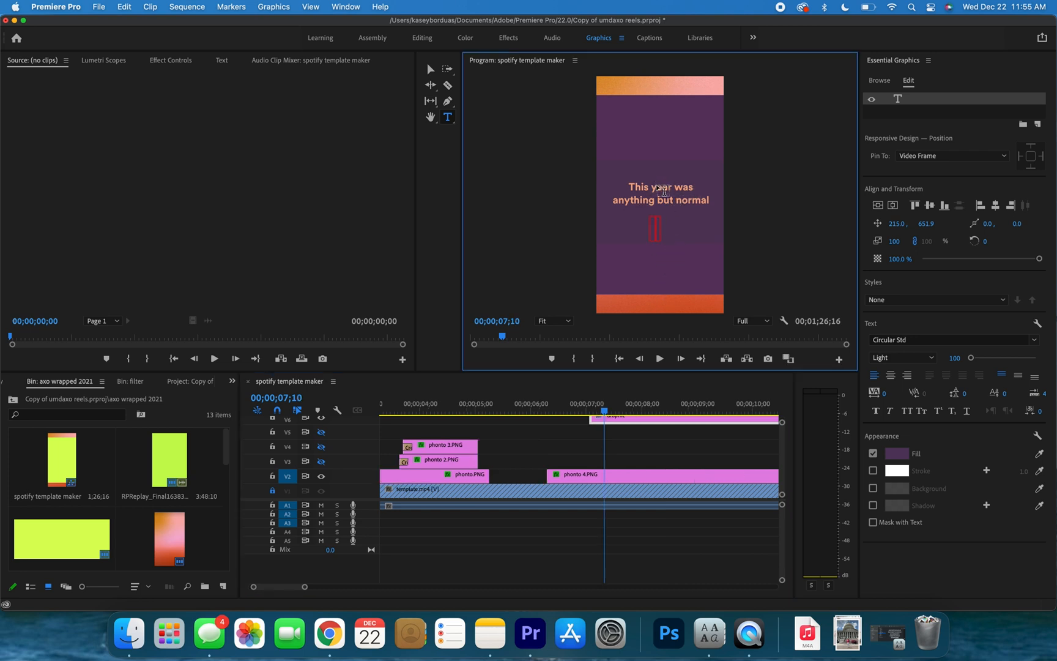
double_click(663, 229)
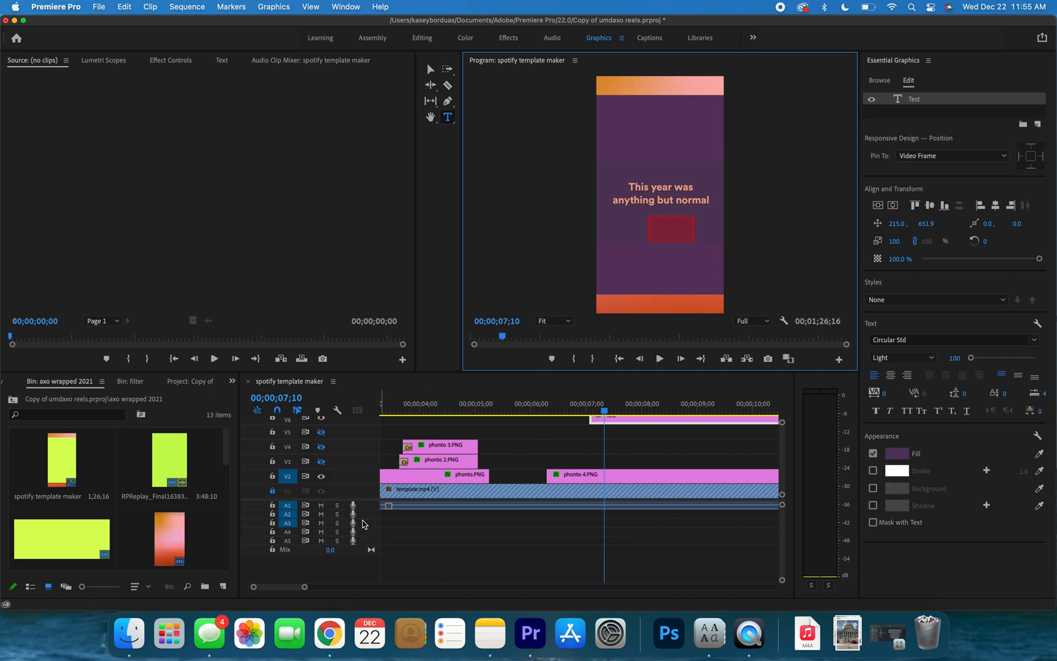
click(321, 477)
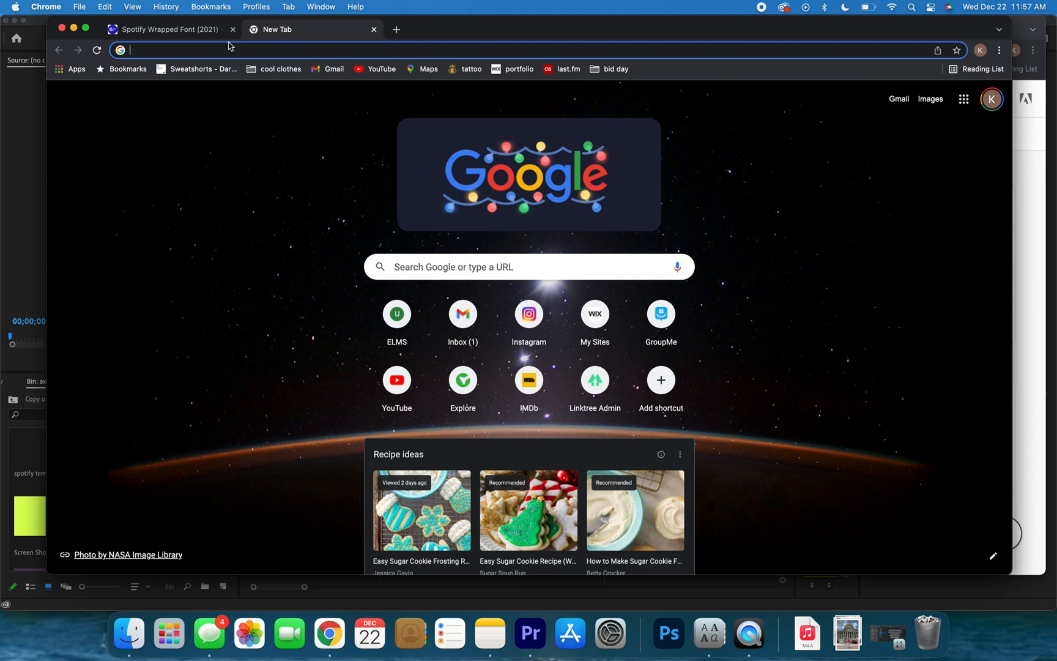
In Chrome, search for "find rgb color on screen" and open image-color-picker.com's Color Picker from Screen tool.
text(find rgb color on screen)
key(Return)
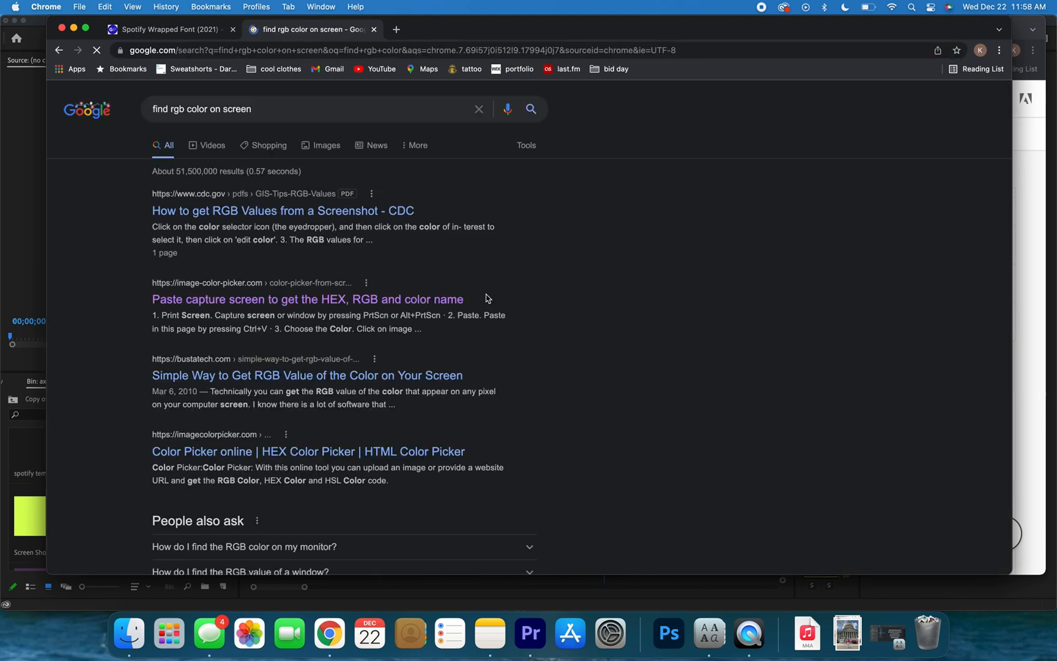
click(309, 300)
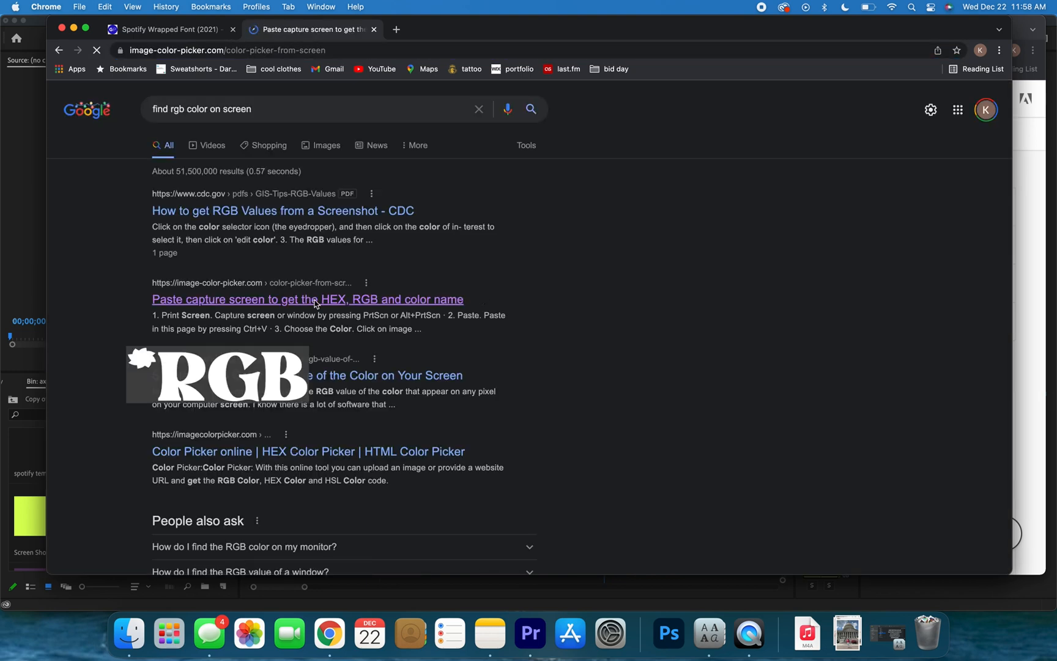
scroll(394, 506, down, 5)
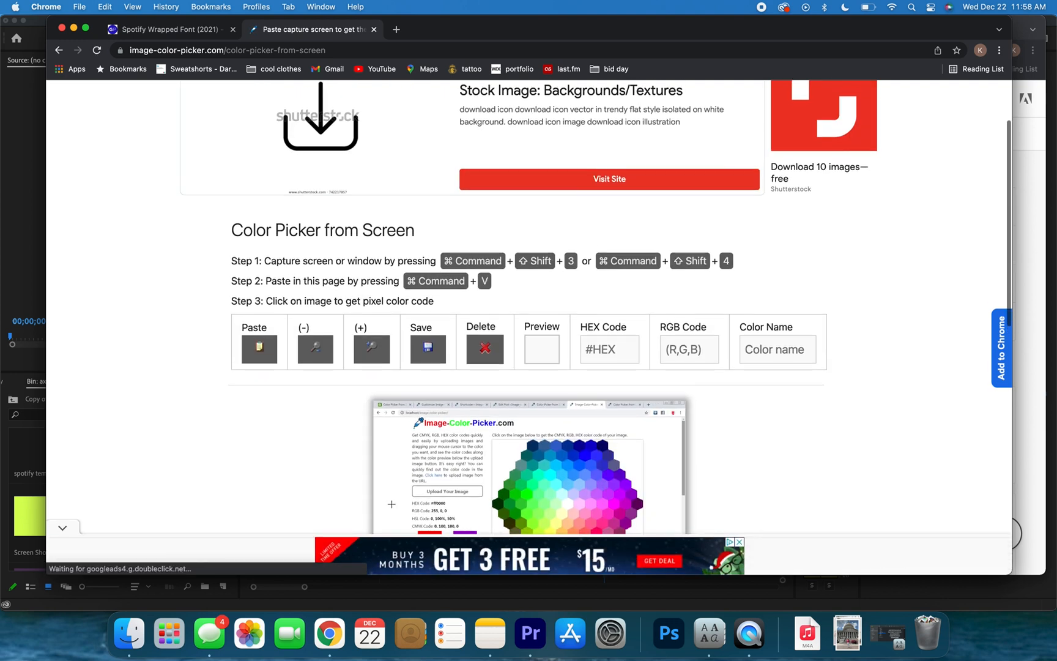
scroll(392, 506, down, 1)
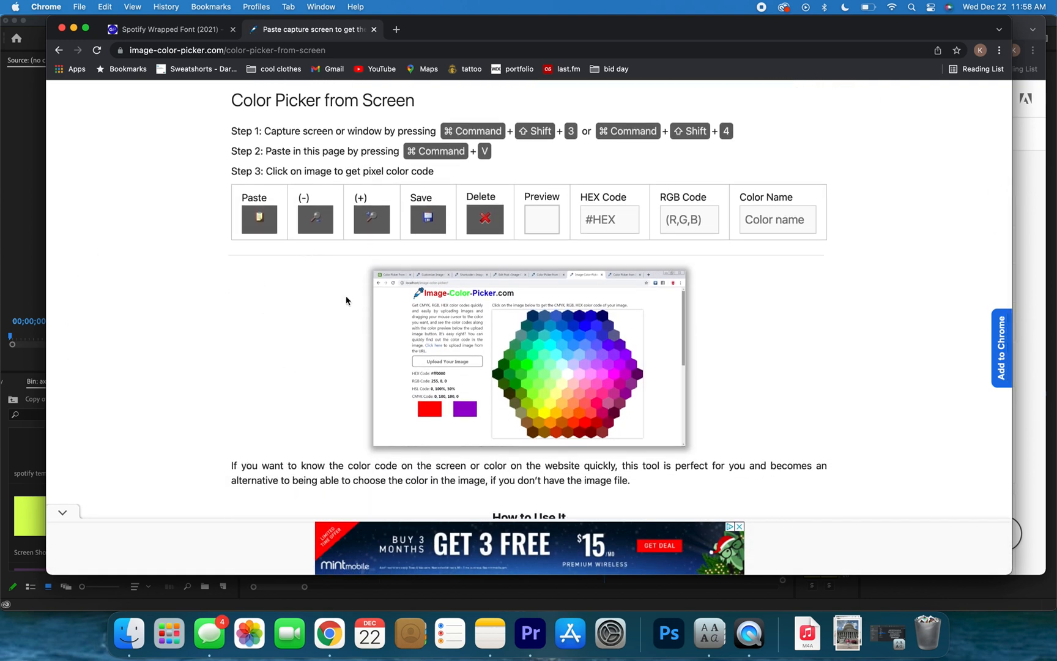
Open the screen recording RPReplay_Final1638371148.mov from the Downloads folder in QuickTime Player.
click(137, 648)
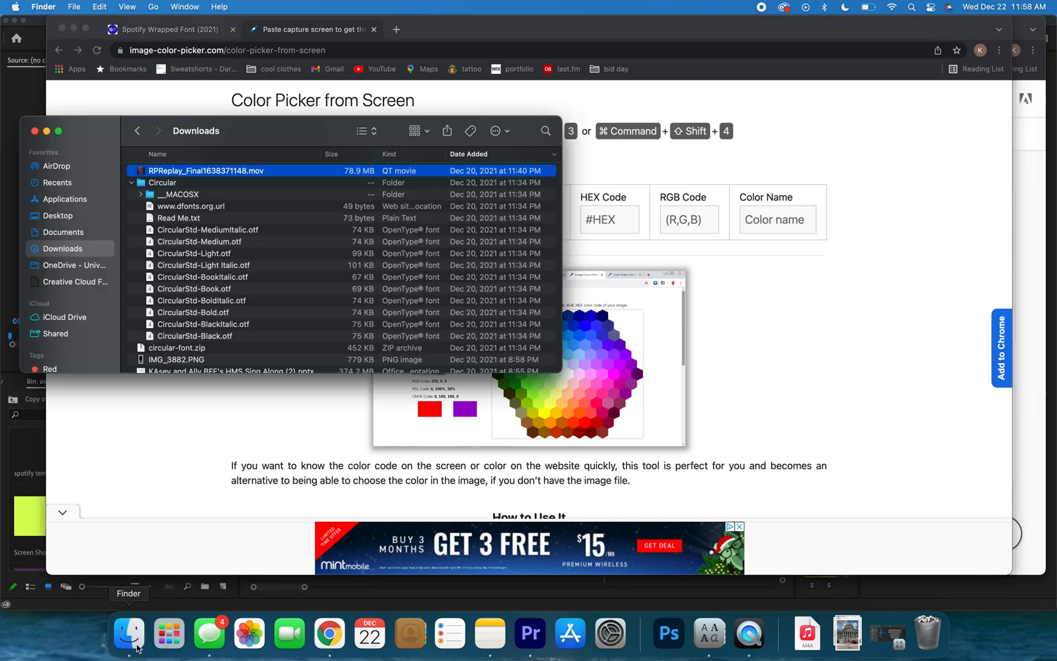
double_click(153, 174)
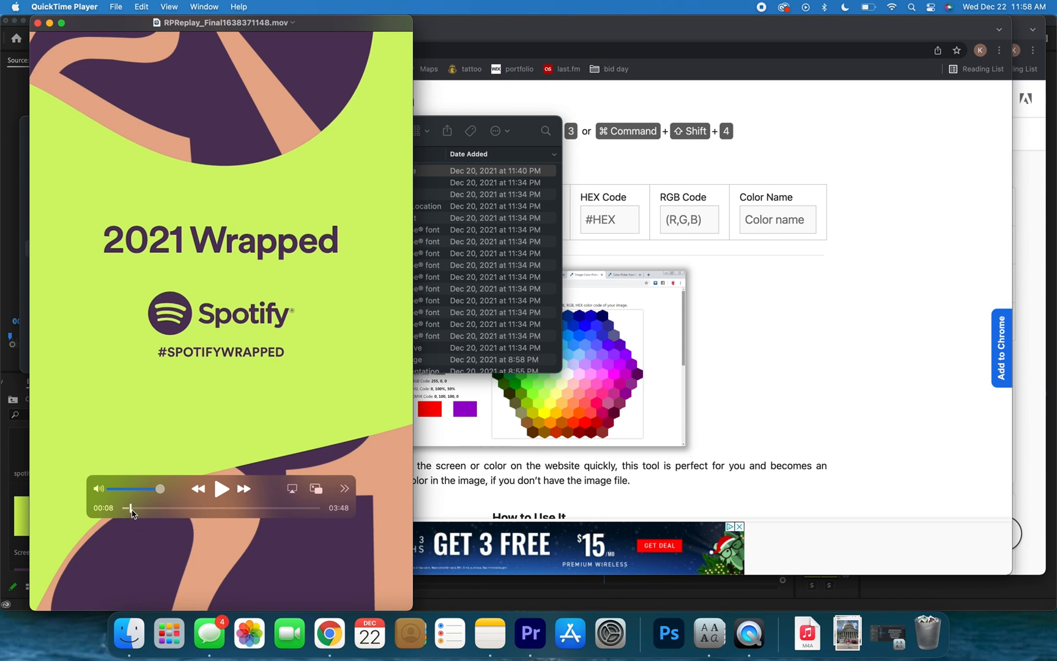
Move the recording to 01:48 and capture a screenshot of the plain peach area above the skincare-routine text.
drag(130, 512, 216, 511)
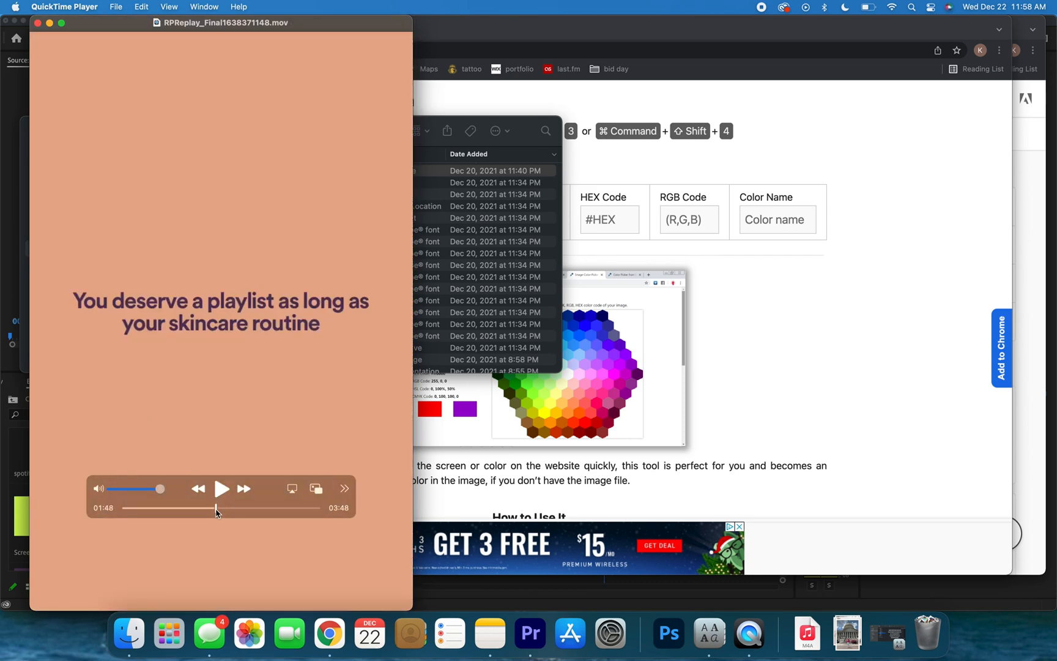
key(super+shift+4)
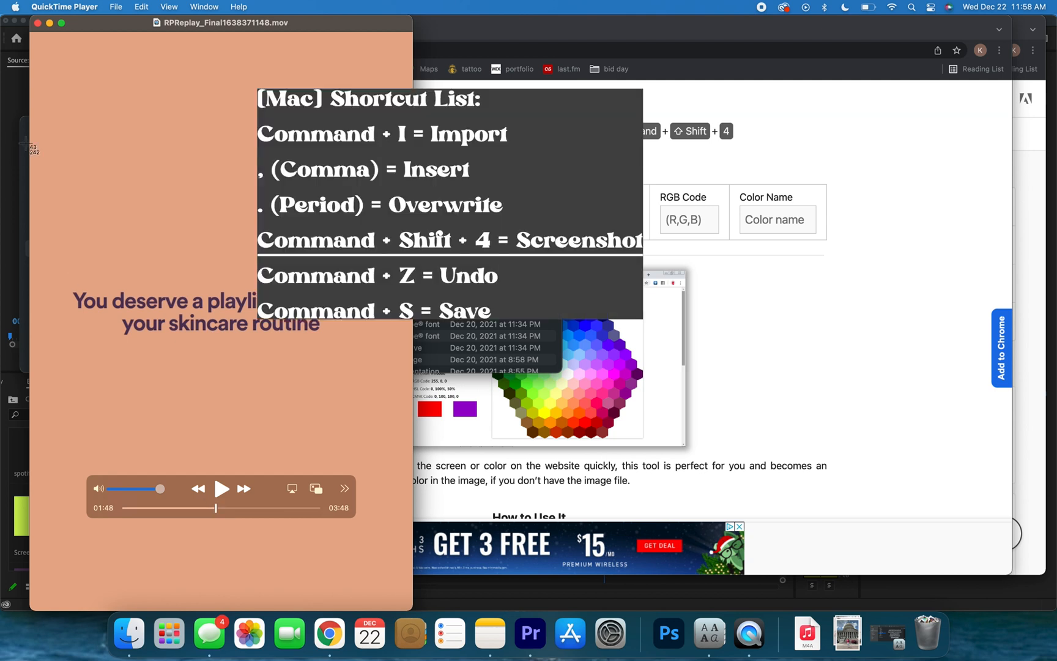
drag(52, 55, 405, 283)
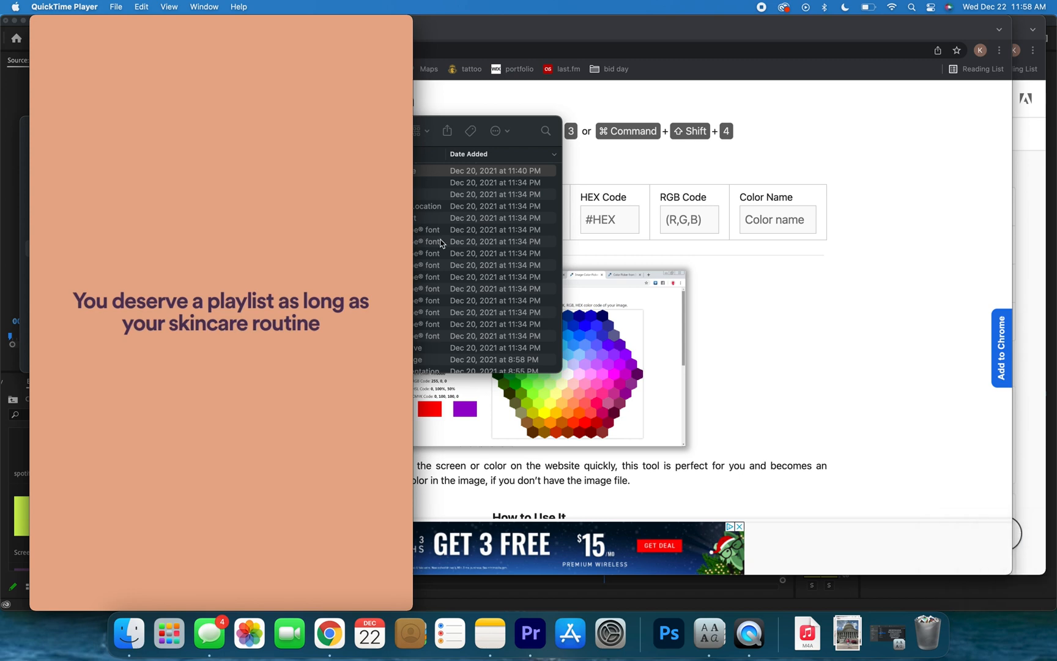
In Finder, copy the newest screenshot, Screen Shot 2021-12-22 at 11.58.57 AM, from the Desktop folder.
click(463, 241)
click(73, 218)
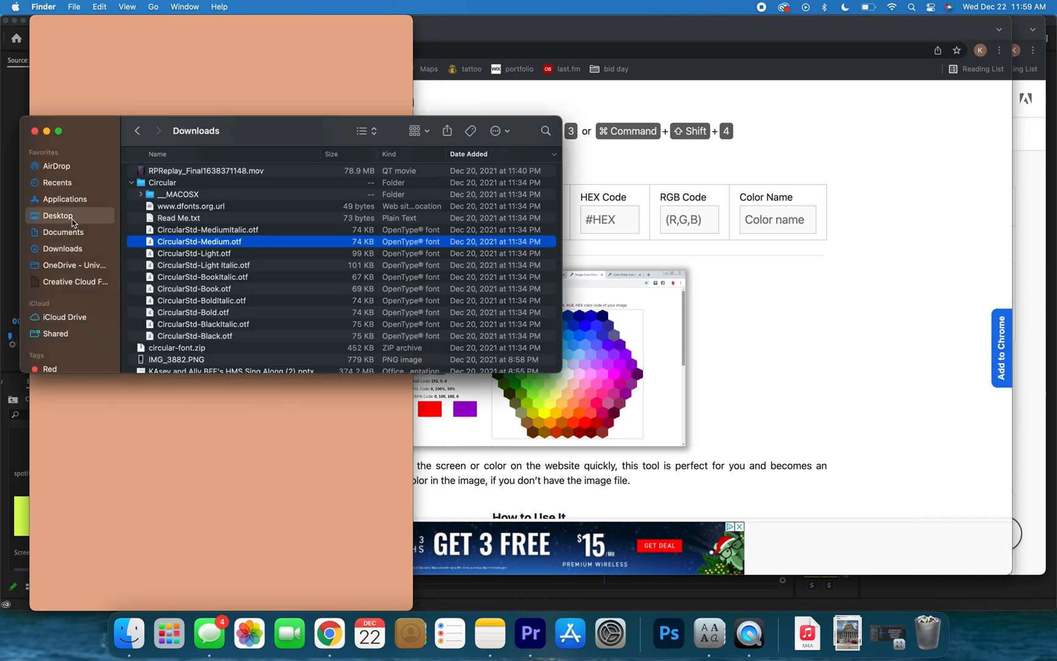
click(401, 160)
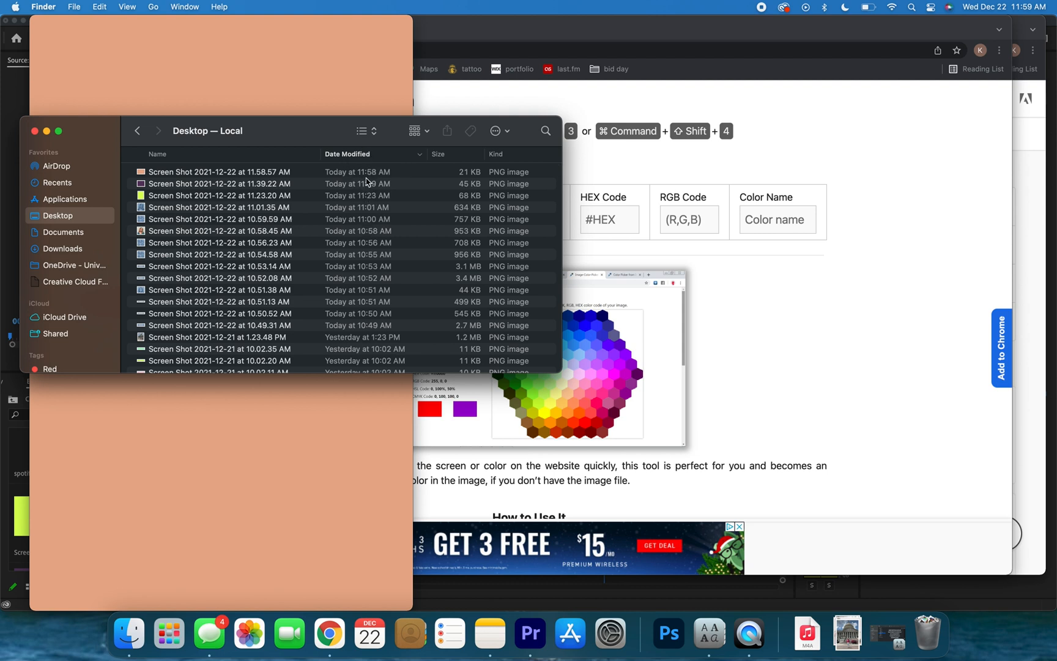
click(247, 170)
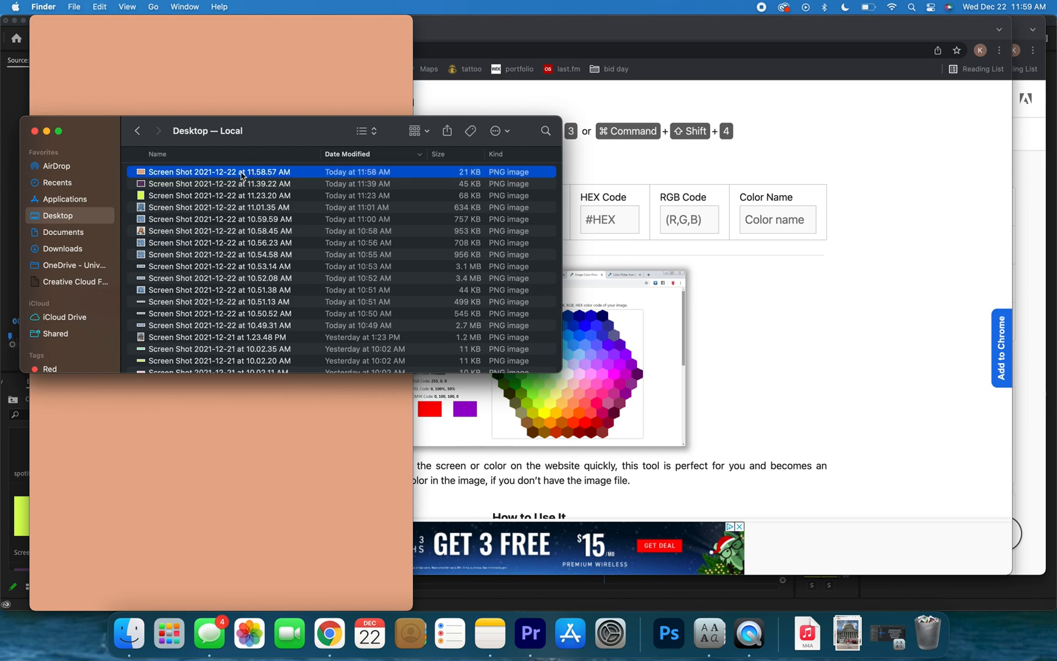
right_click(242, 174)
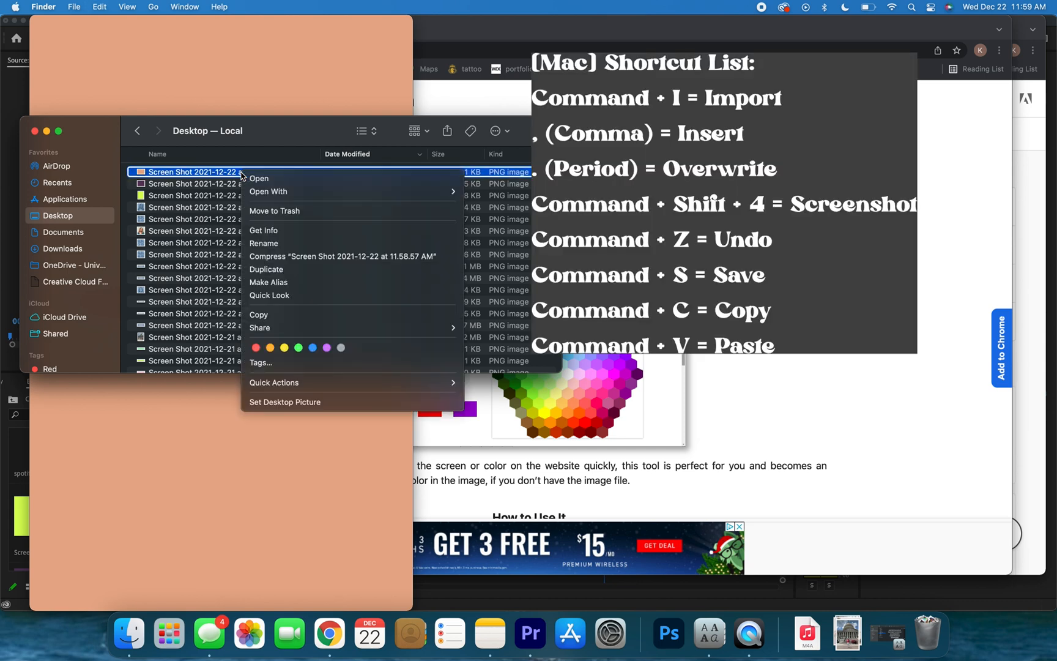
click(278, 315)
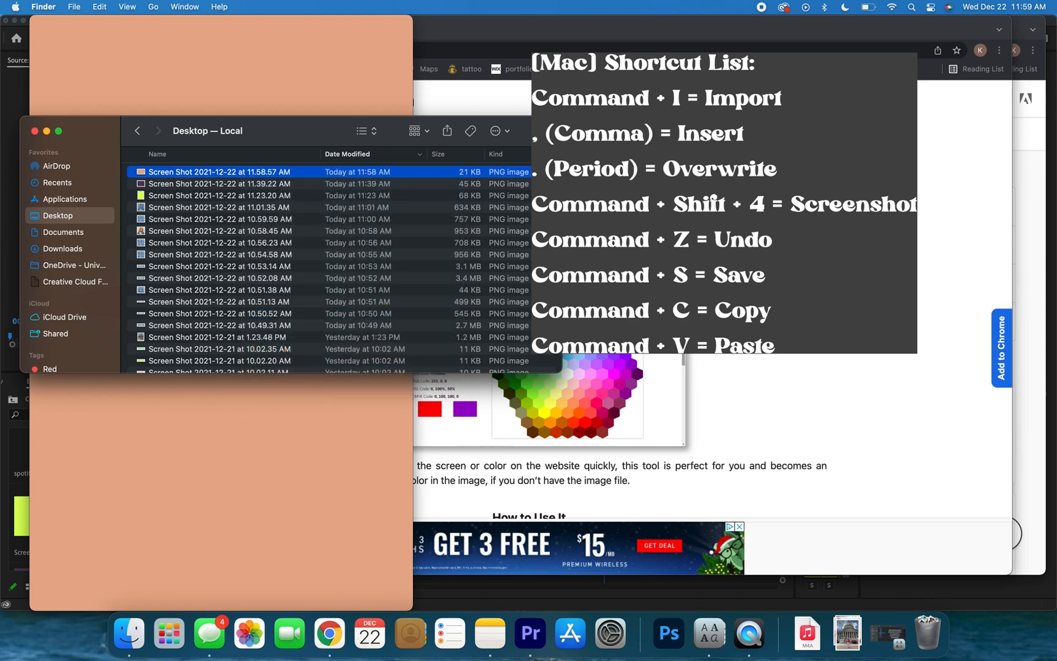
In Chrome, paste the screenshot into the Color Picker from Screen page and sample the peach colour.
click(762, 284)
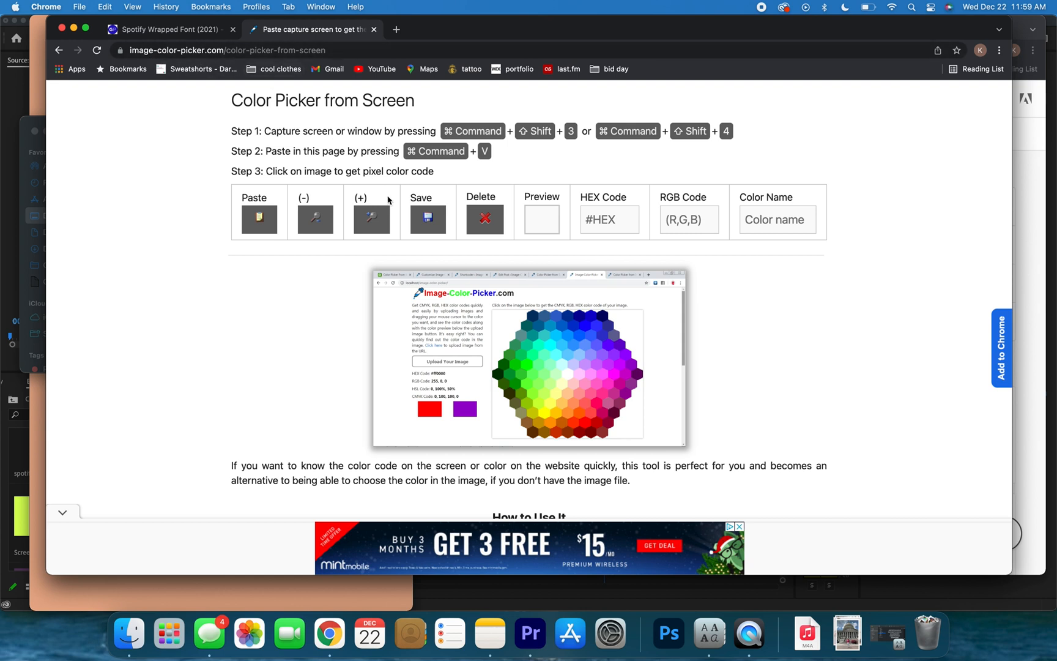
click(384, 223)
click(383, 222)
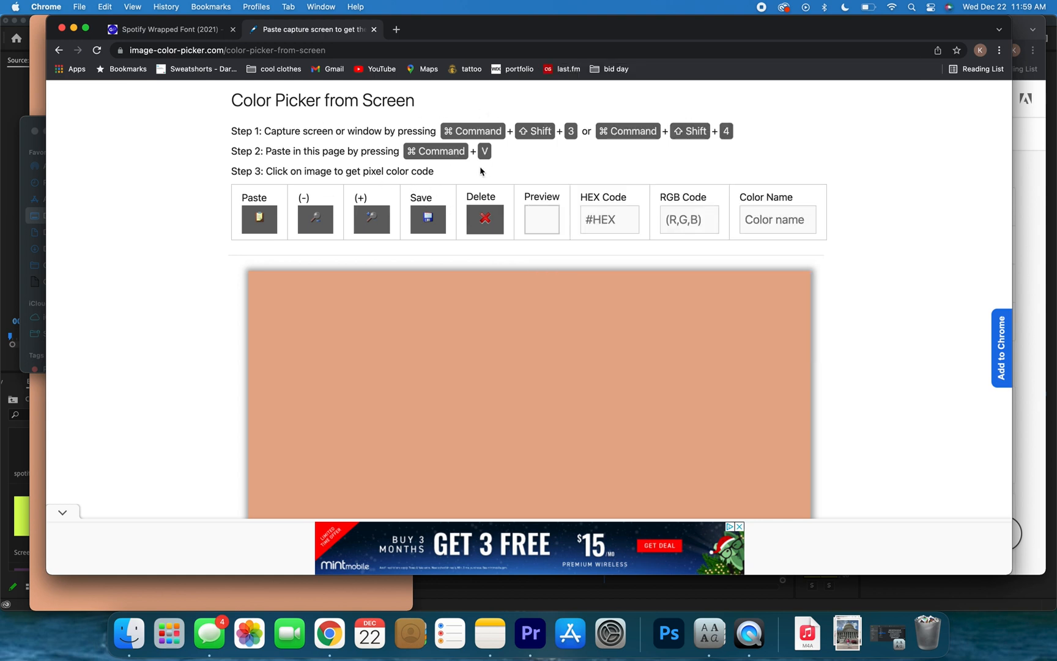
scroll(481, 322, down, 2)
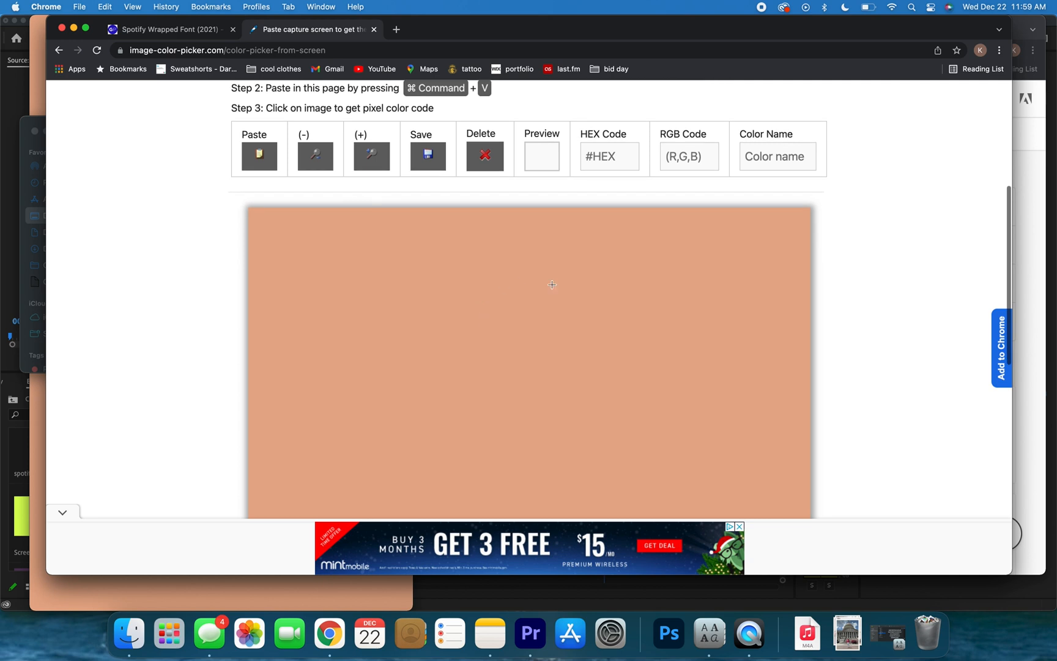
click(560, 317)
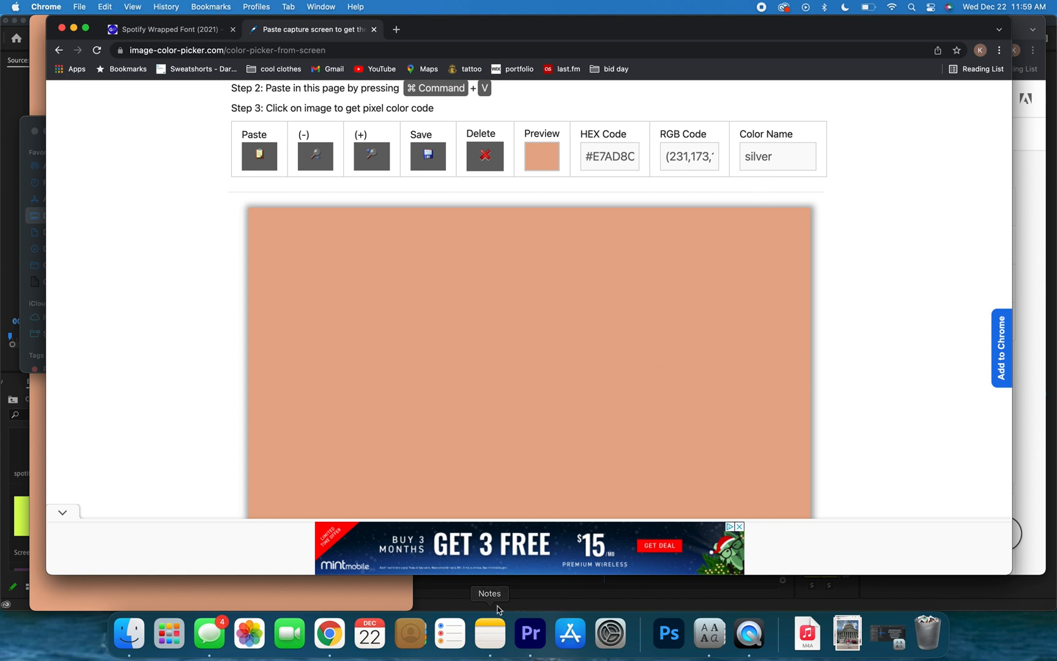
Open the vvvv text layer's fill colour in Premiere Pro, and copy the hex code #E7AD8C from the colour-picker page in Chrome.
click(528, 638)
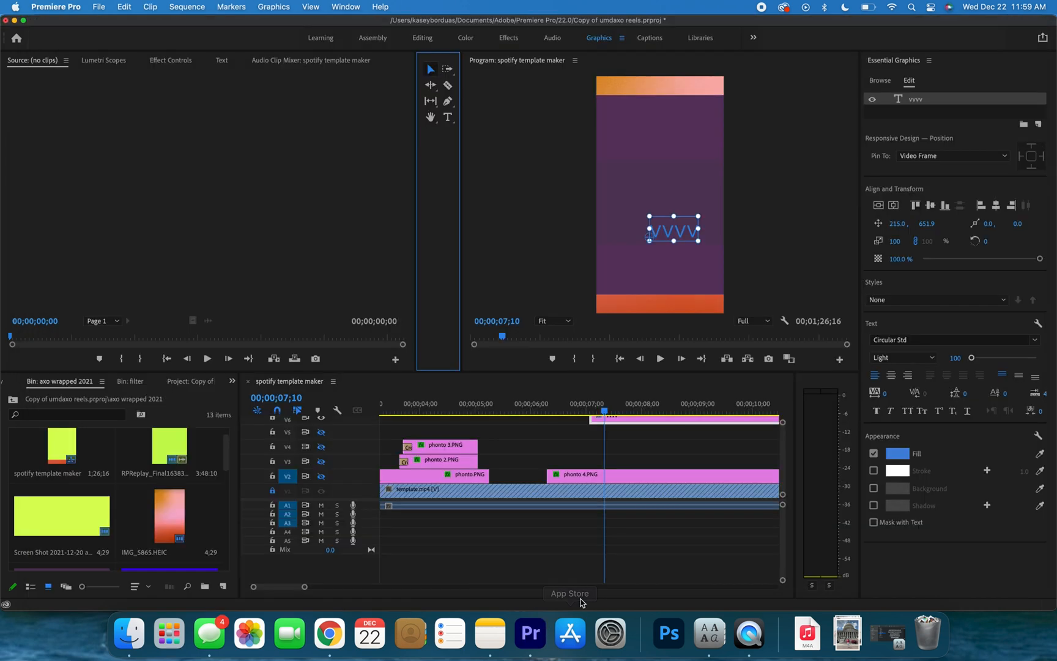
click(897, 453)
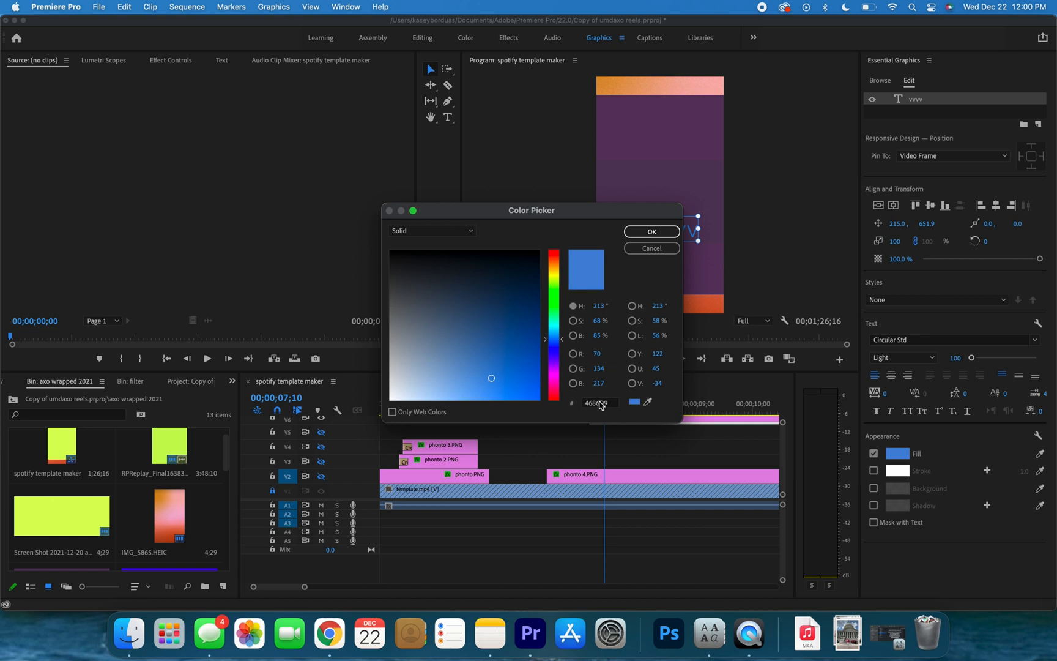
click(331, 640)
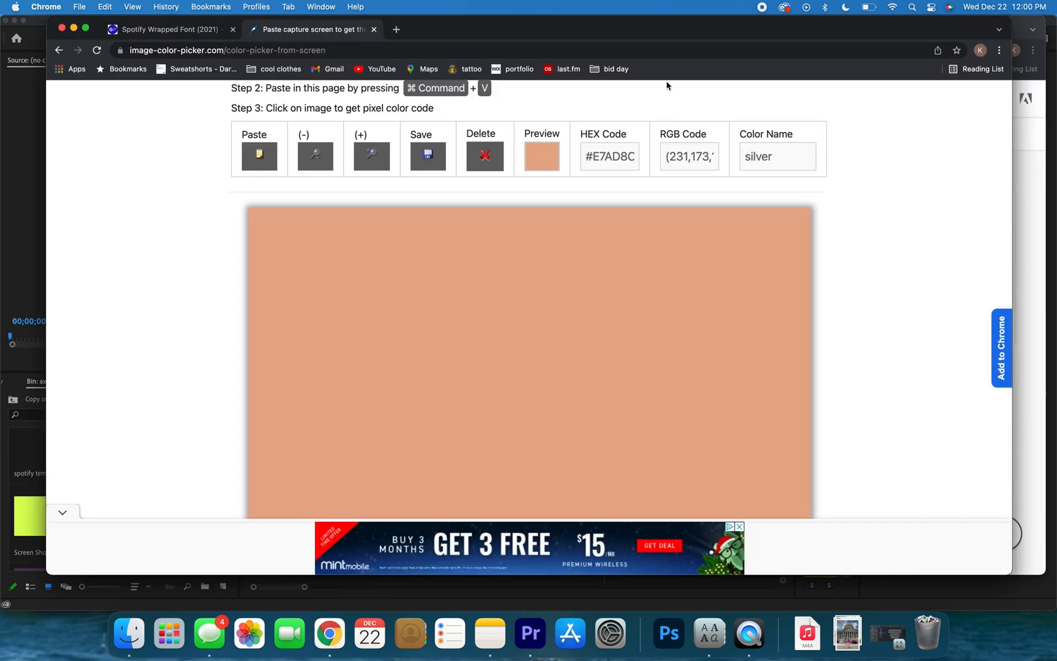
triple_click(609, 155)
key(super+c)
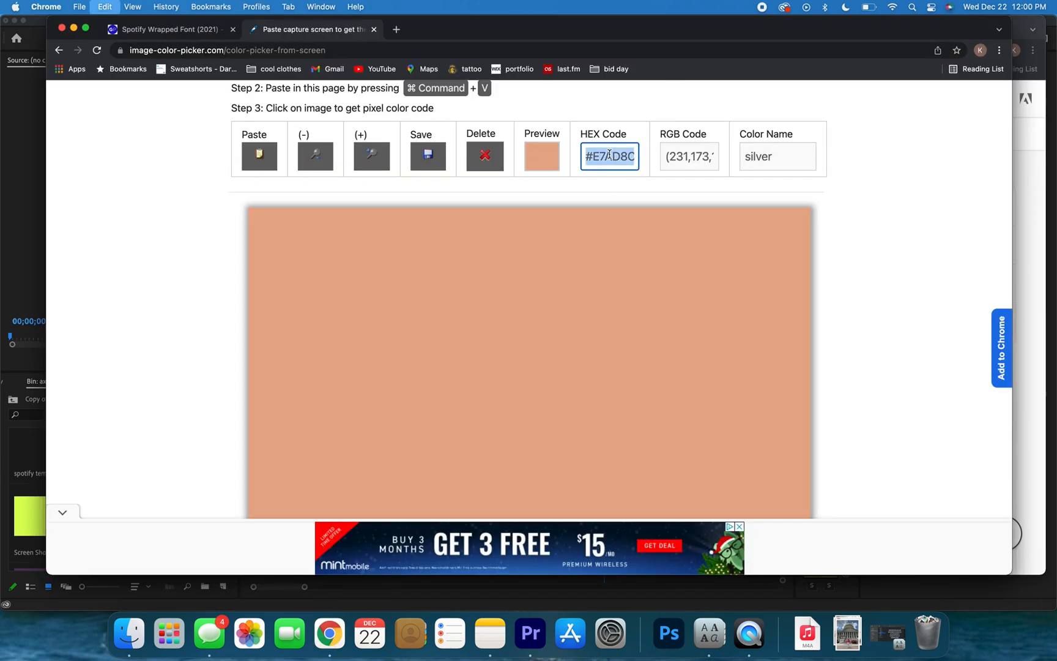
In Premiere Pro, set the vvvv text layer's fill to hex E7AD8C and accept the colour.
click(530, 633)
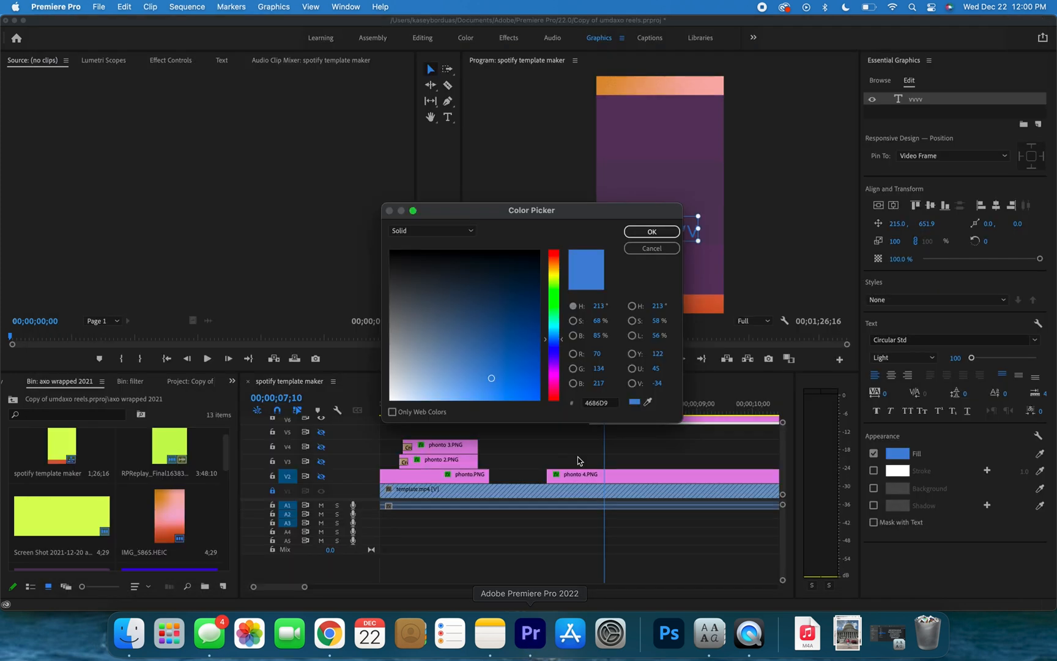
click(602, 407)
key(super+v)
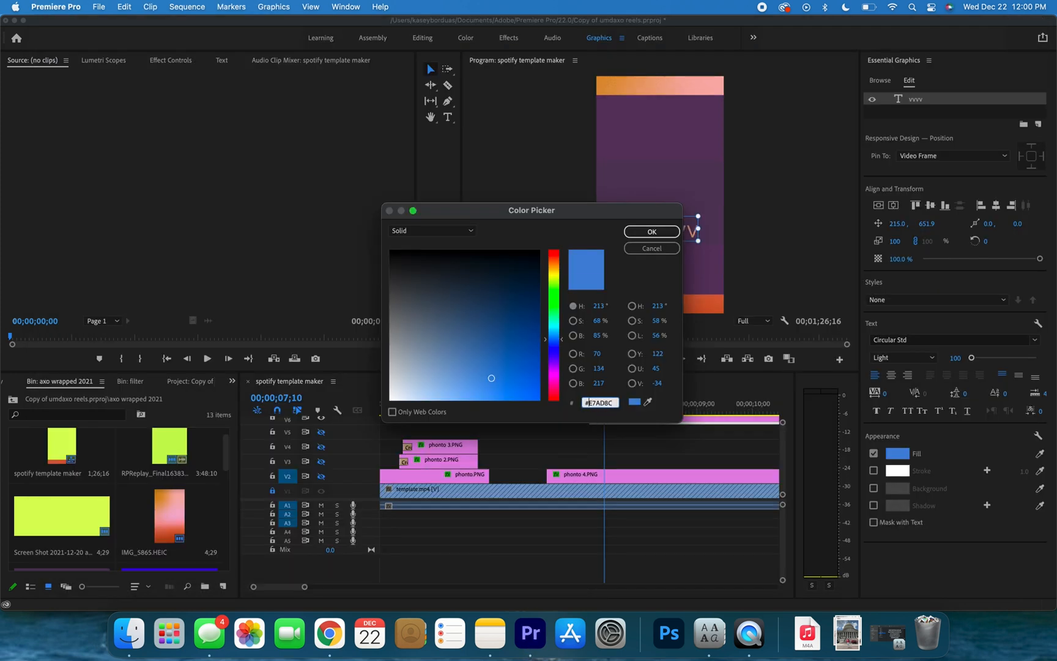
key(BackSpace)
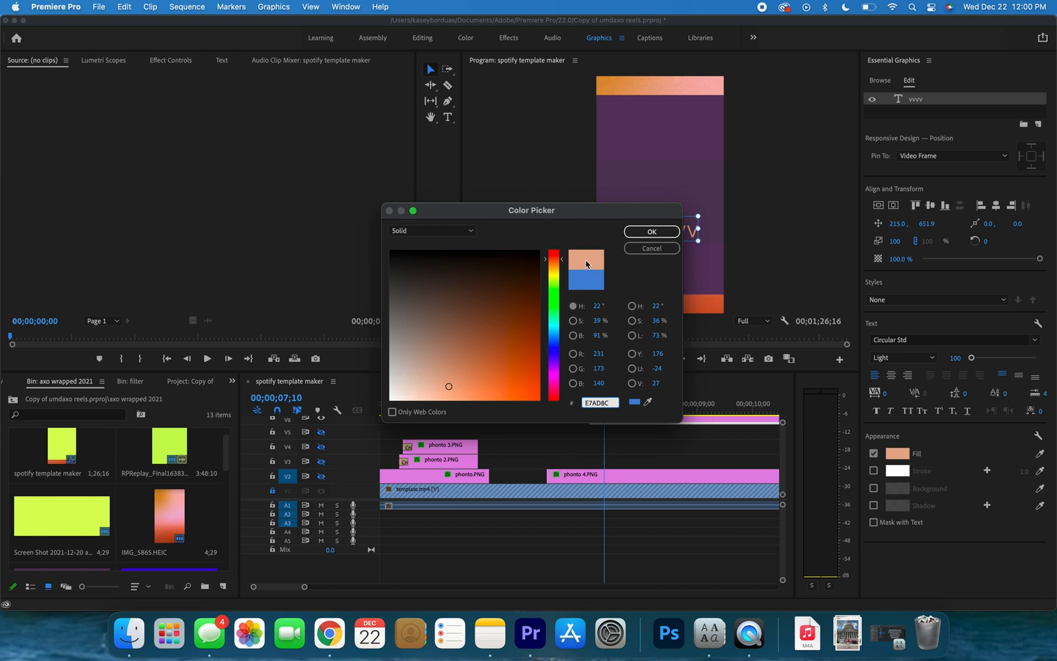
click(643, 237)
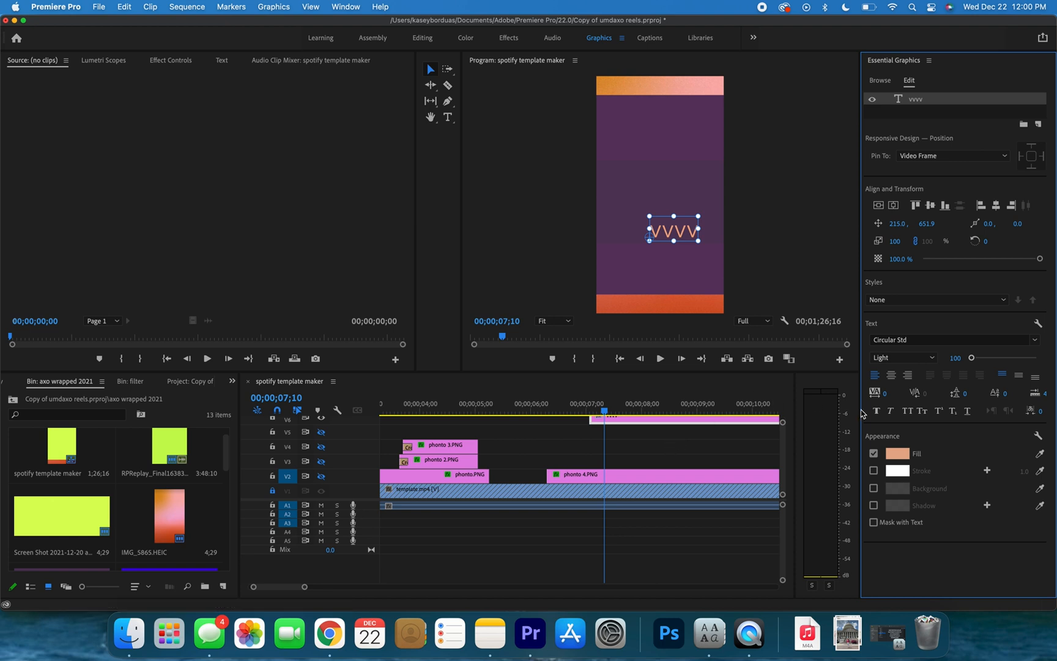
Remove the last character of the text layer's fill hex code and accept the resulting colour.
click(897, 453)
click(610, 404)
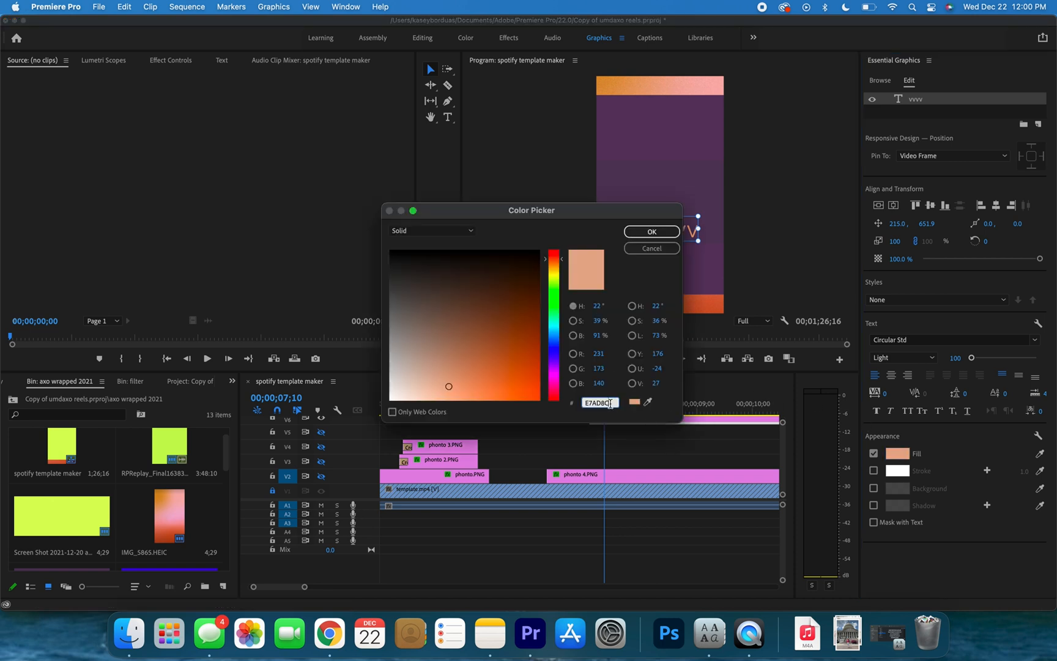
key(BackSpace)
key(Return)
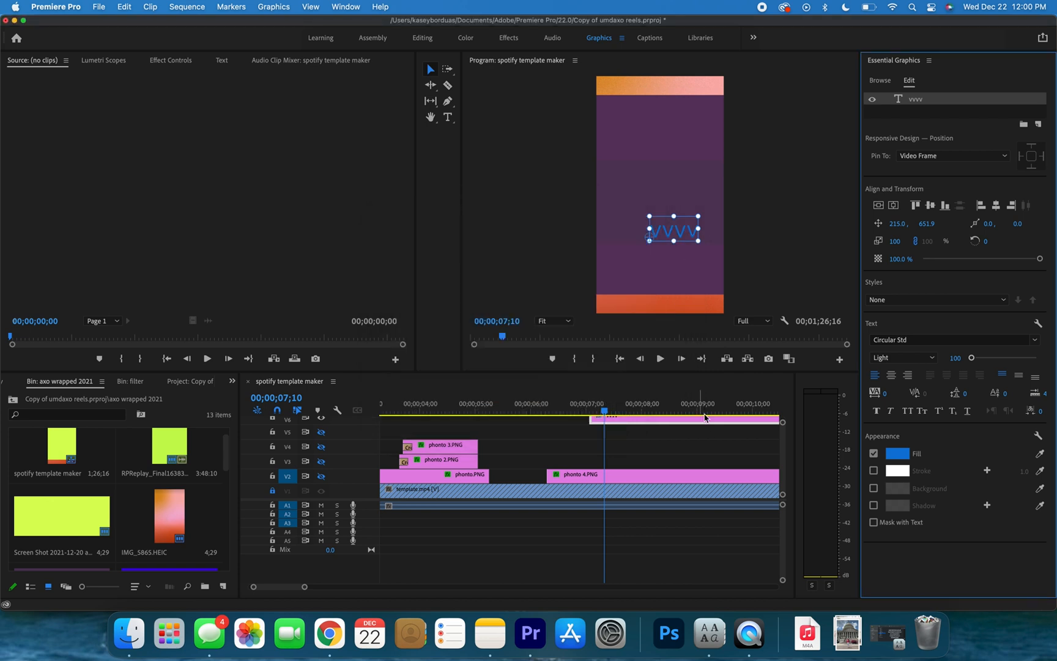
click(897, 453)
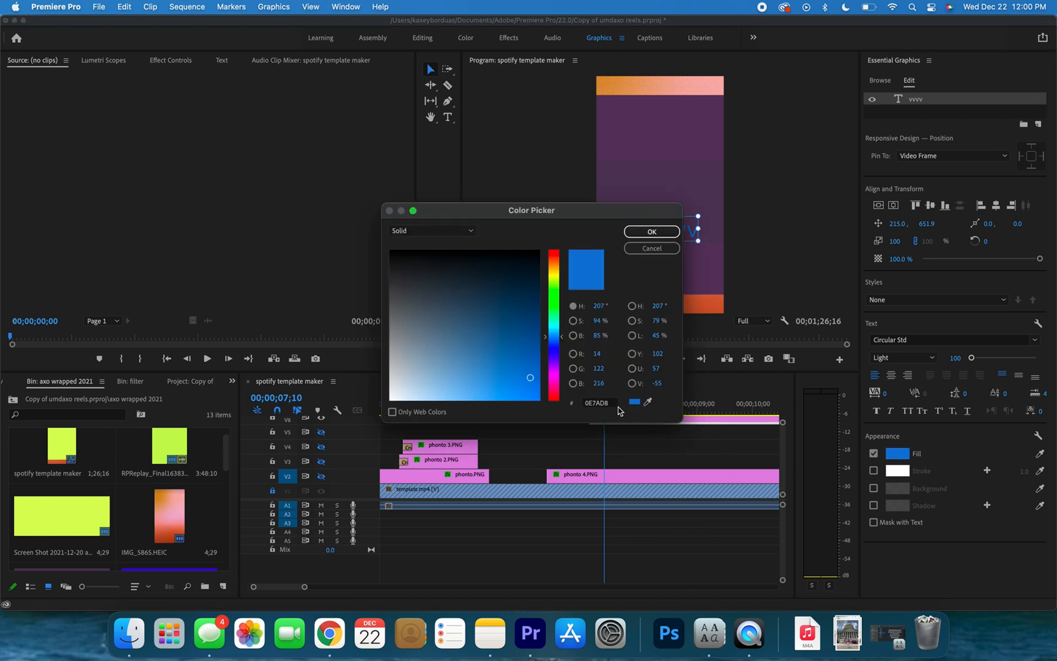
click(598, 402)
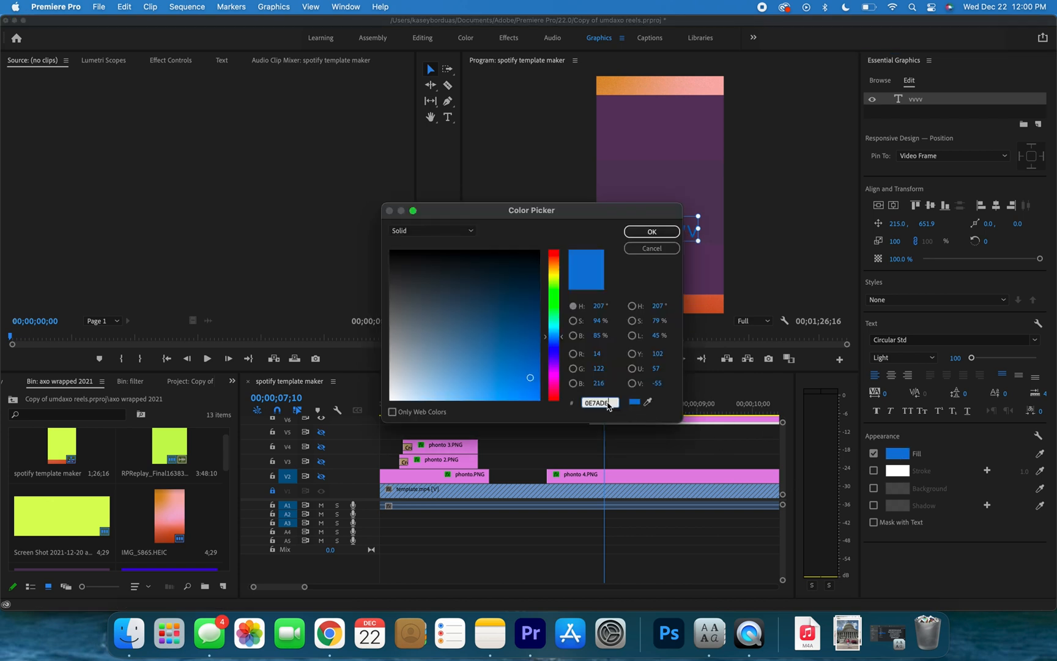
click(653, 248)
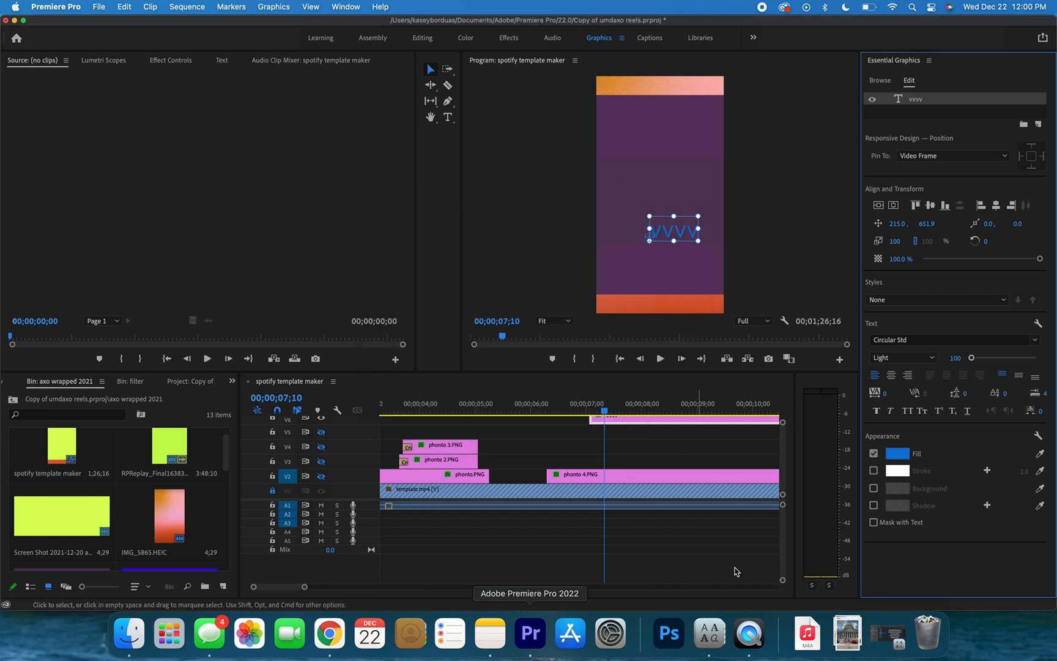
Reopen the text layer's fill colour, look up the sampled RGB code in Chrome, and set the red value to 231 in Premiere Pro.
click(898, 453)
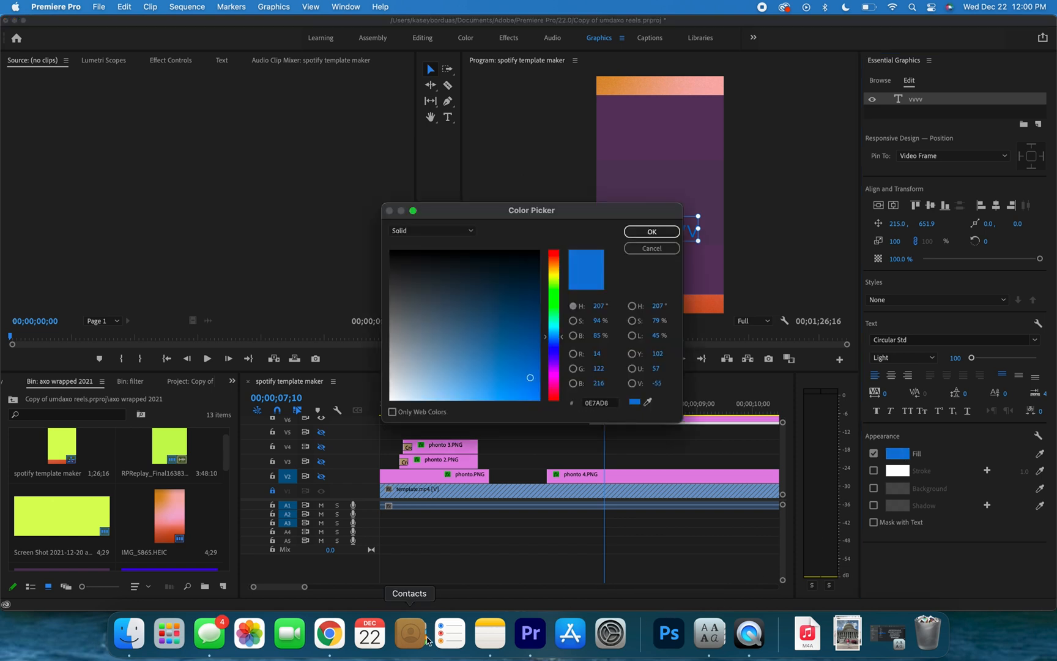
click(329, 633)
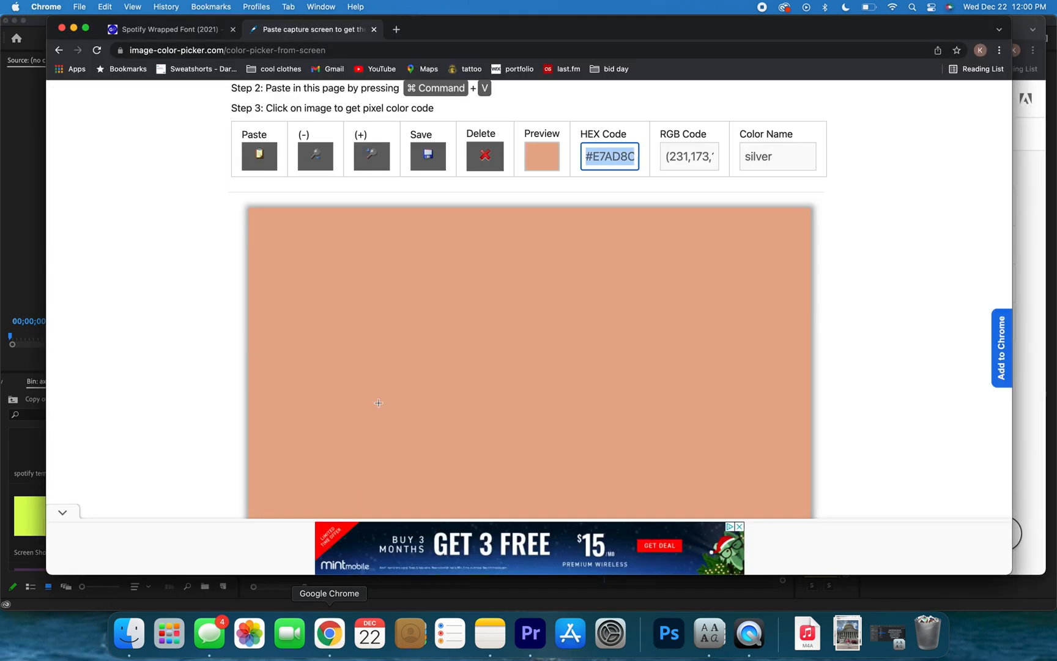
click(683, 157)
click(530, 633)
click(597, 354)
text(23)
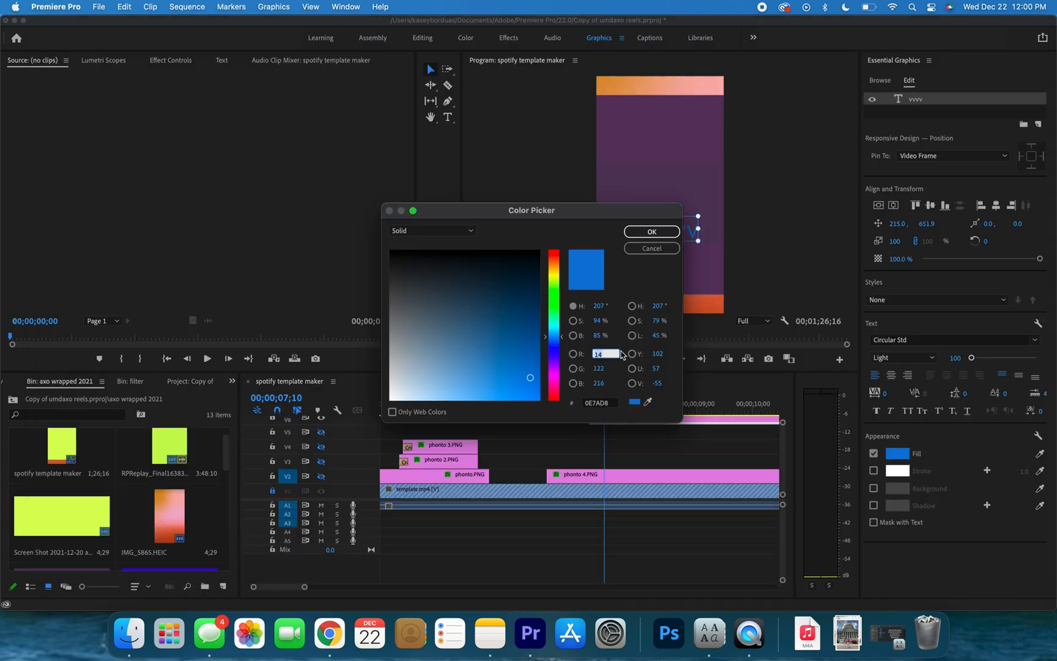
text(1)
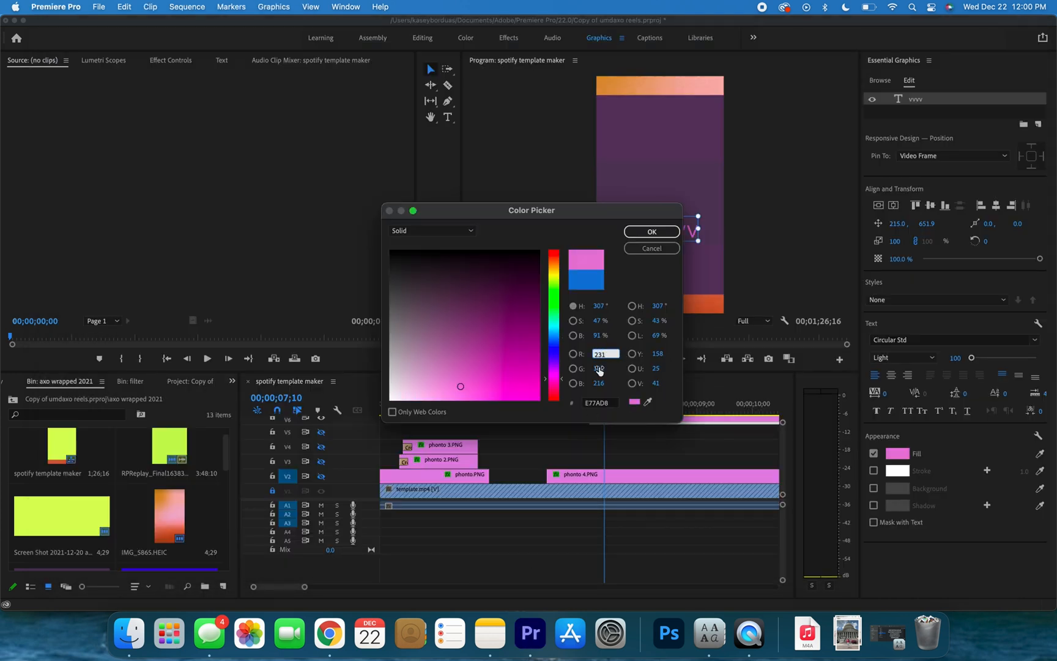
Check the green component of the sampled RGB code in Chrome and set the fill's green value to 173 in Premiere Pro.
click(599, 369)
click(331, 633)
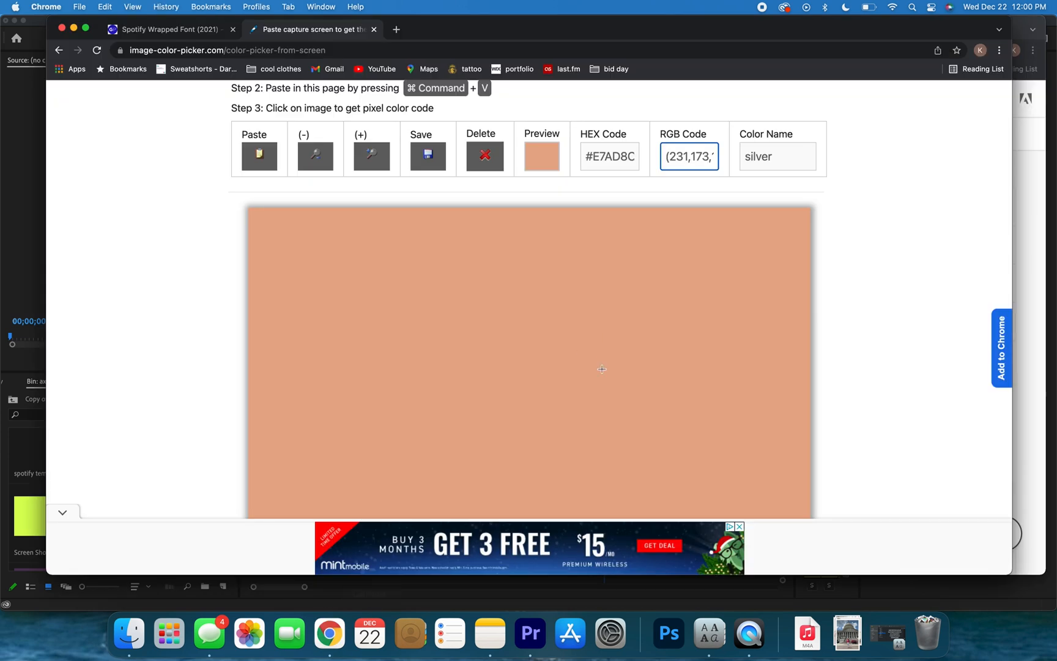
click(531, 633)
click(600, 369)
text(173)
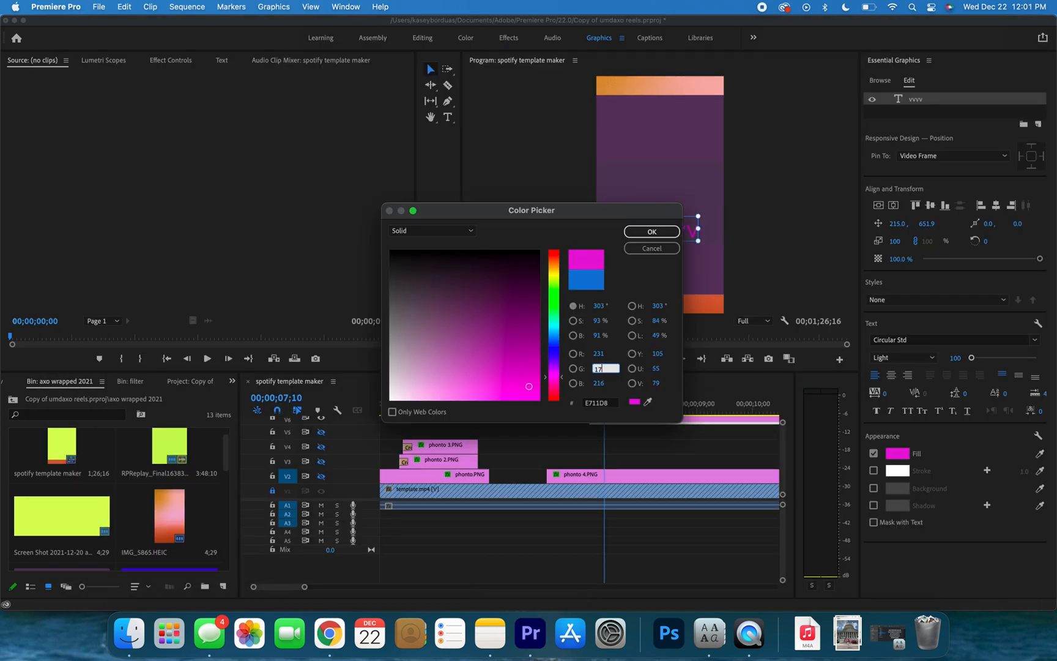
Check the blue component of the sampled RGB code in Chrome and set the fill's blue value to 140 in Premiere Pro.
click(599, 383)
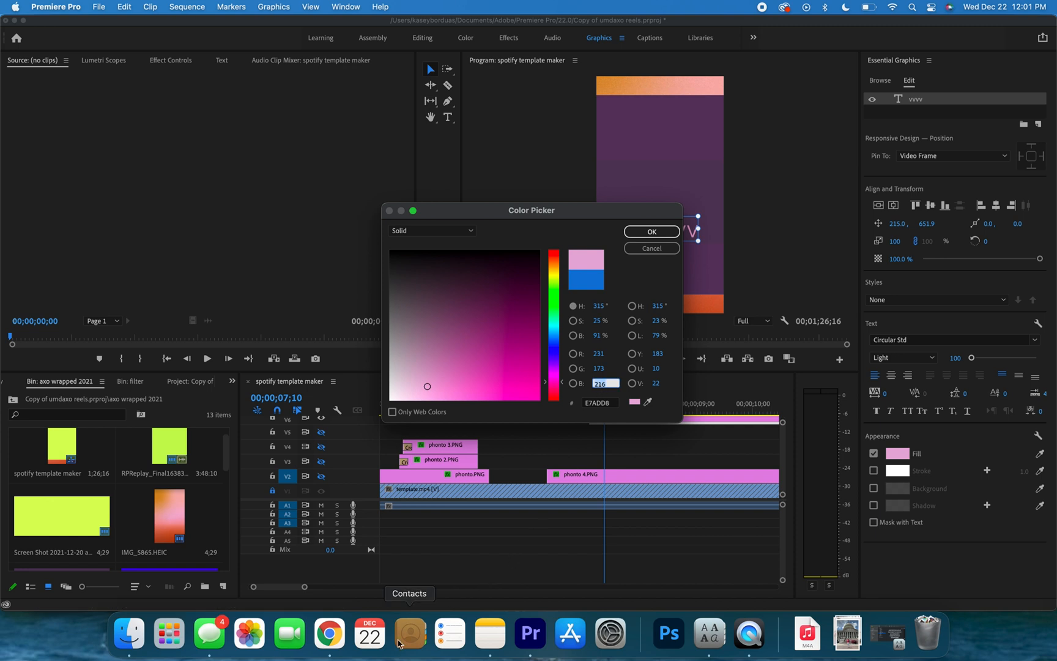
click(331, 633)
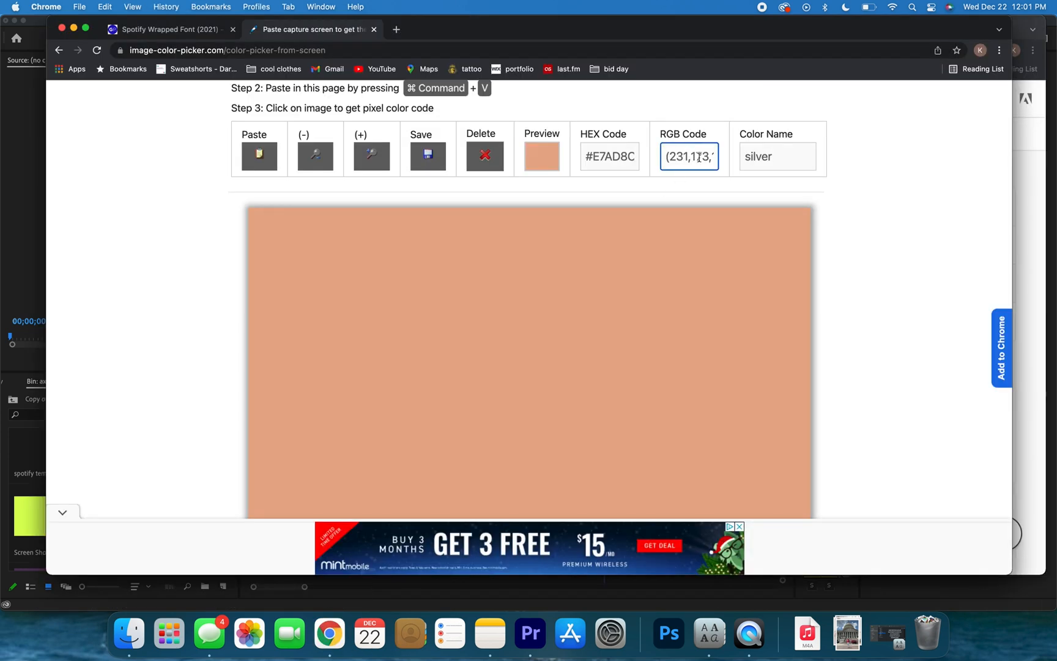
scroll(699, 157, right, 1)
click(529, 633)
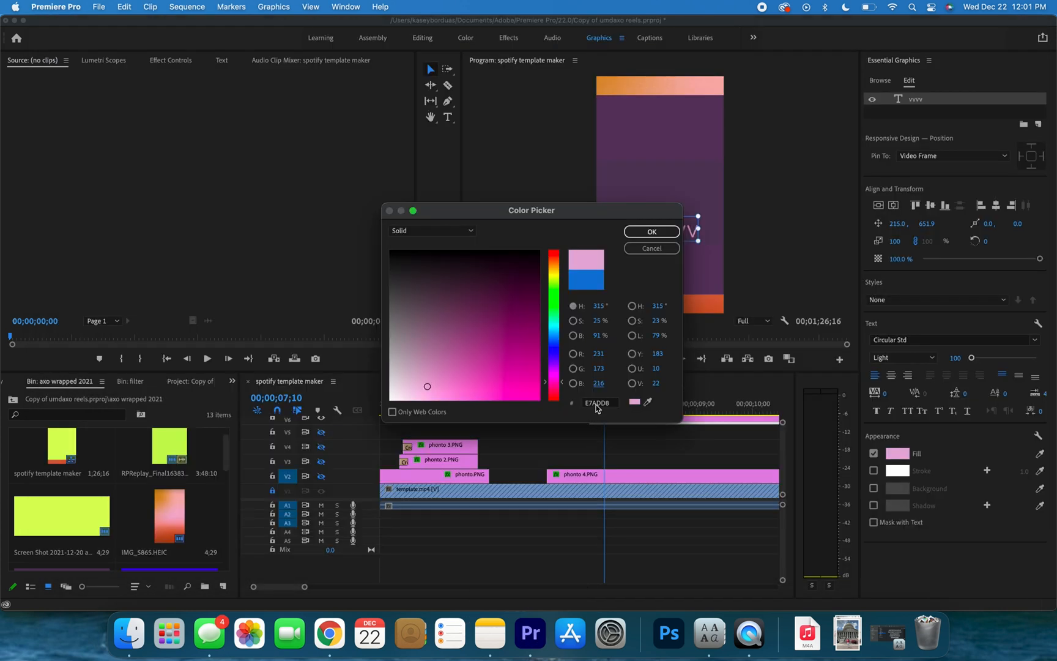
click(598, 383)
text(140)
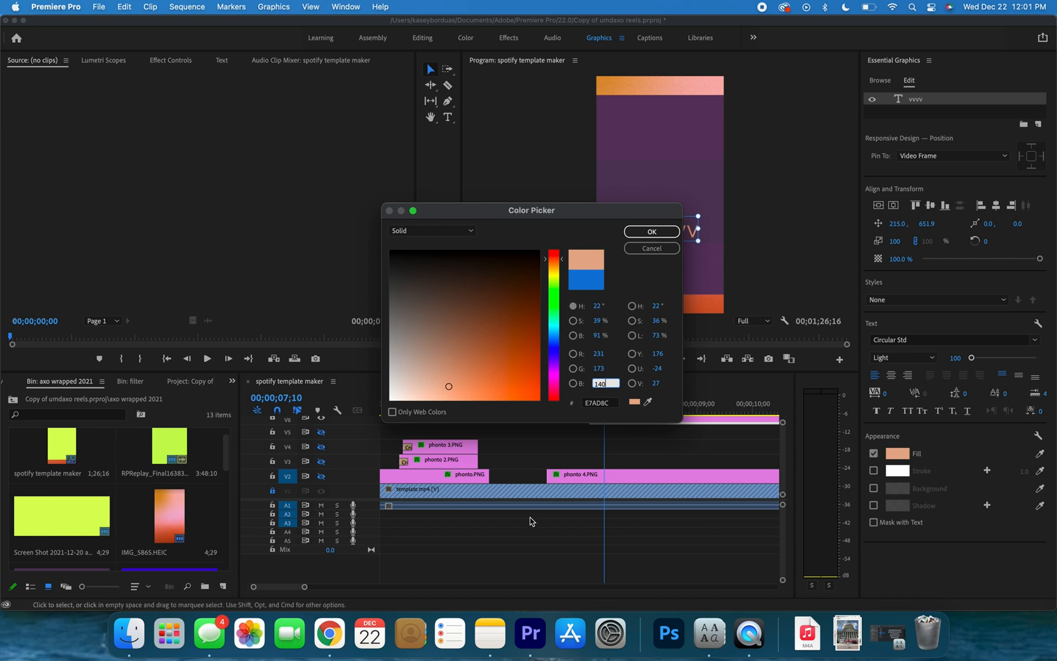
Check the sampled RGB code in Chrome once more and accept the text layer's fill colour E7AD8C in Premiere Pro.
click(331, 647)
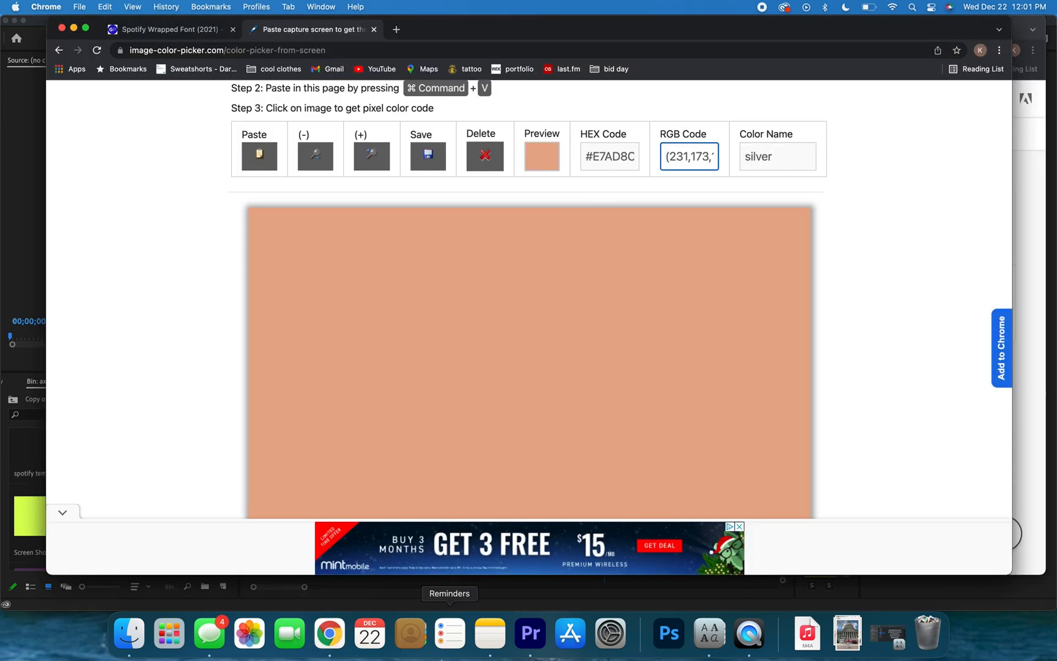
click(531, 635)
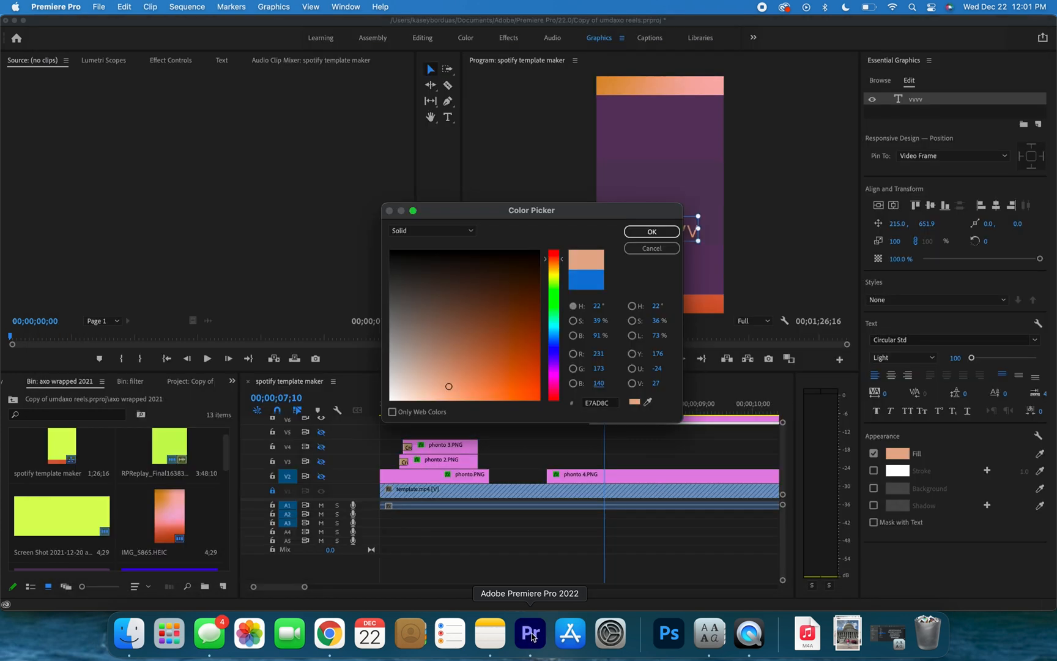
click(651, 233)
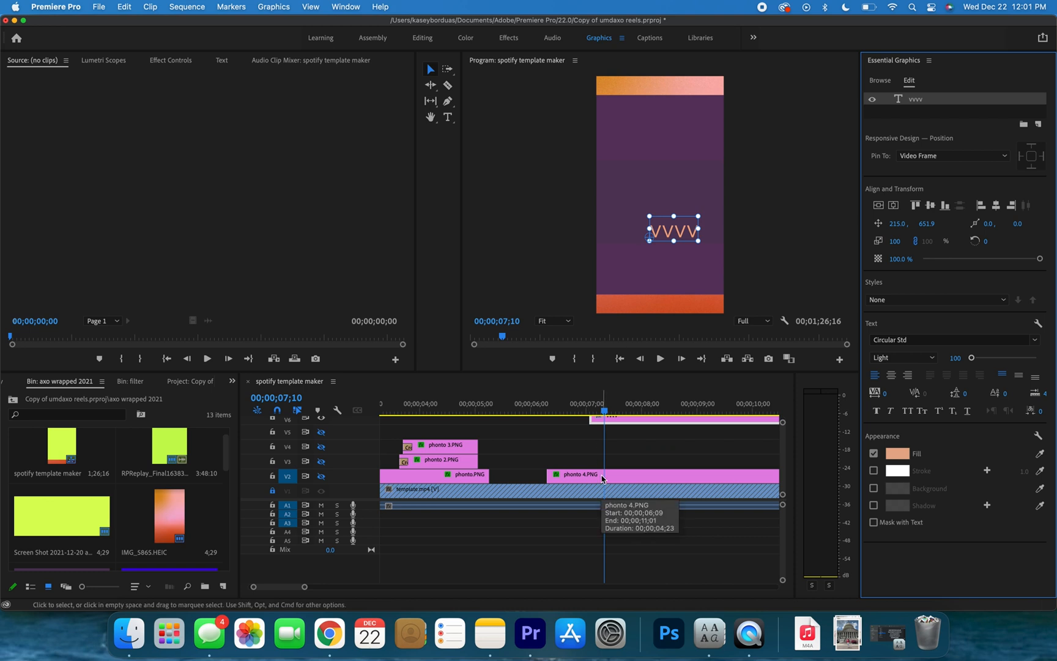
scroll(602, 478, up, 1)
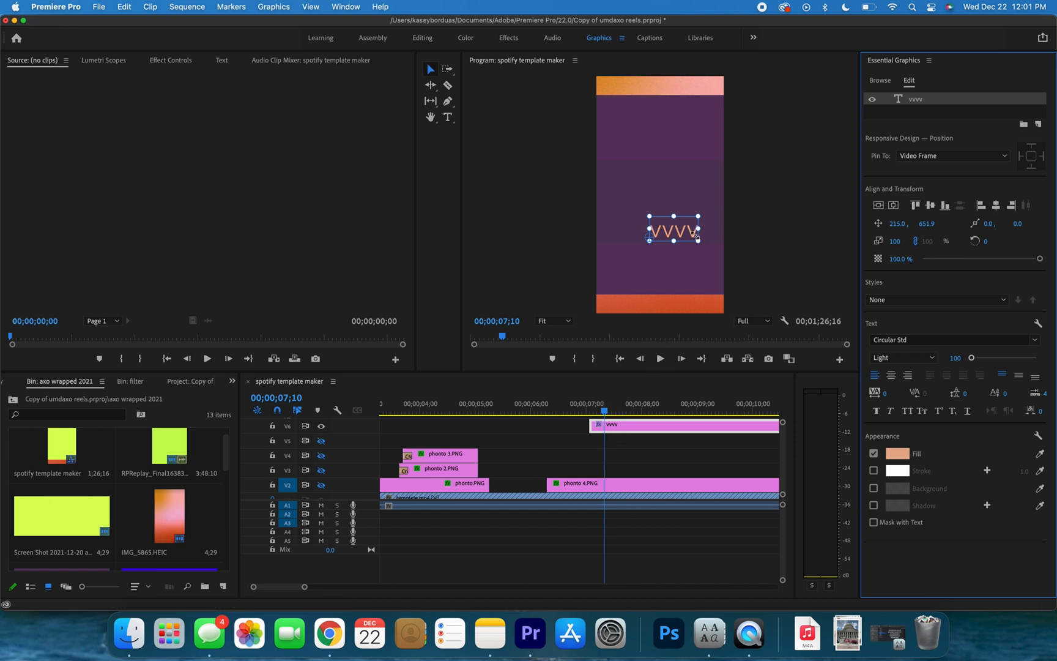
click(335, 650)
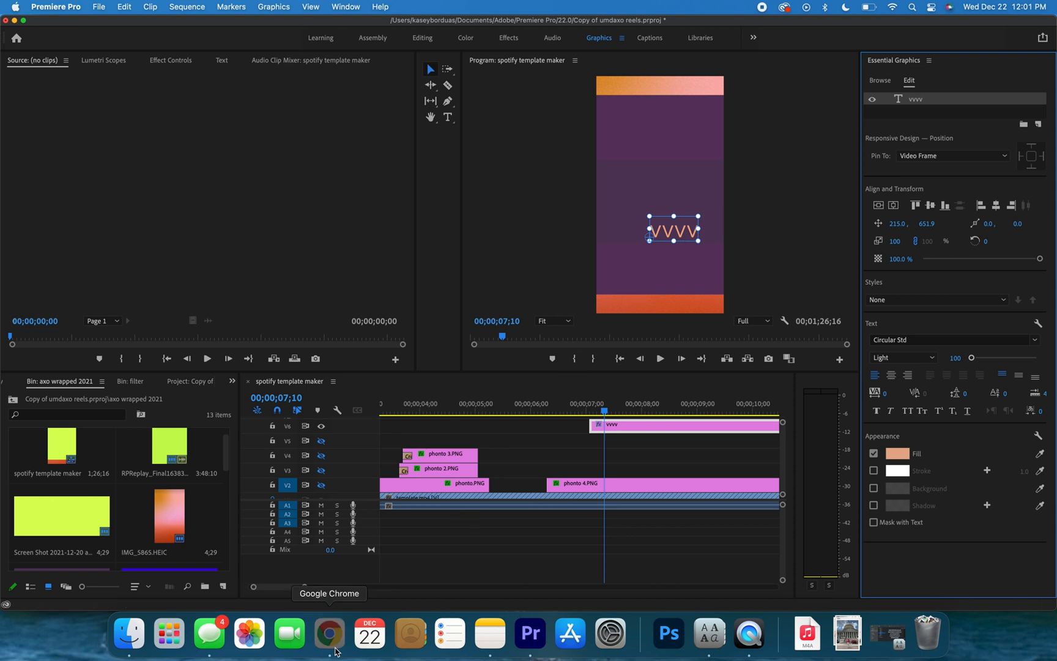
scroll(399, 334, up, 5)
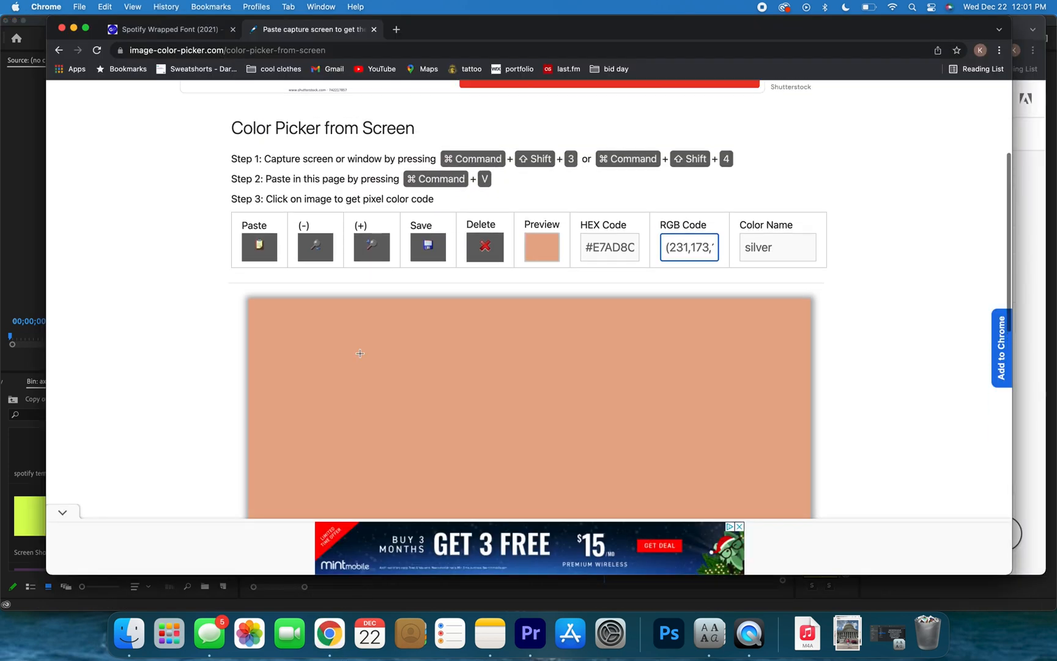
scroll(424, 376, down, 2)
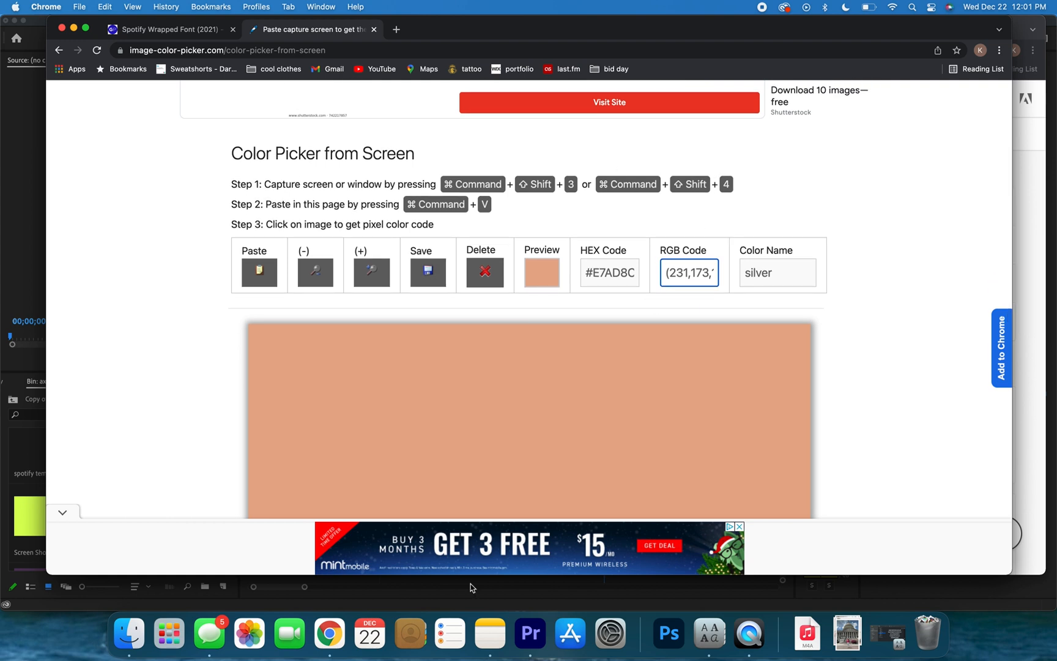
click(531, 633)
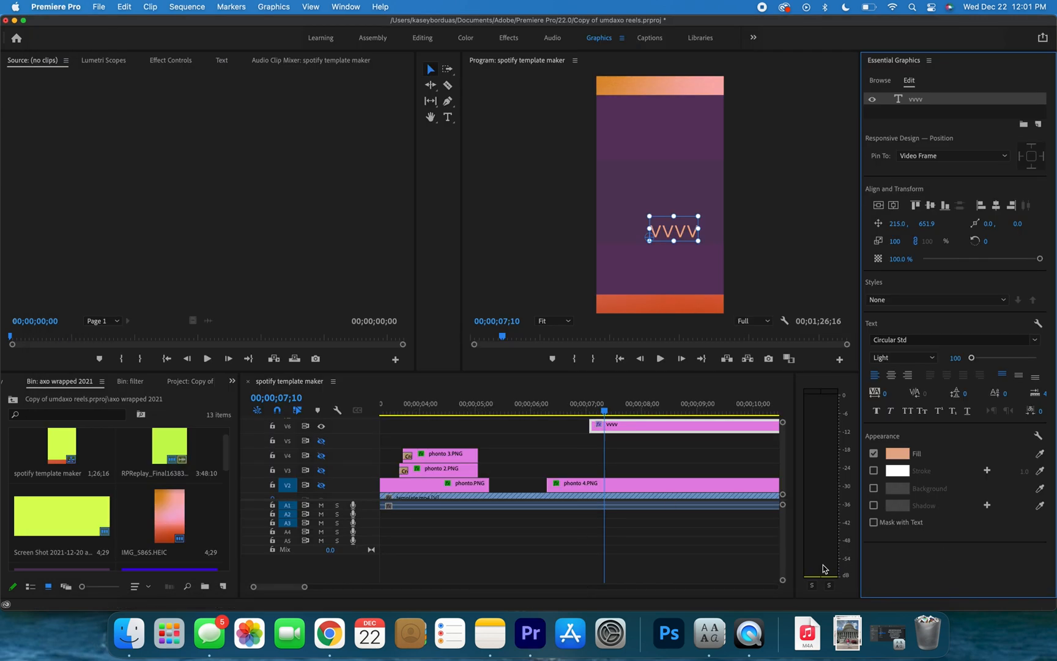
Delete the vvvv text clip from track V6.
scroll(652, 488, up, 3)
click(649, 464)
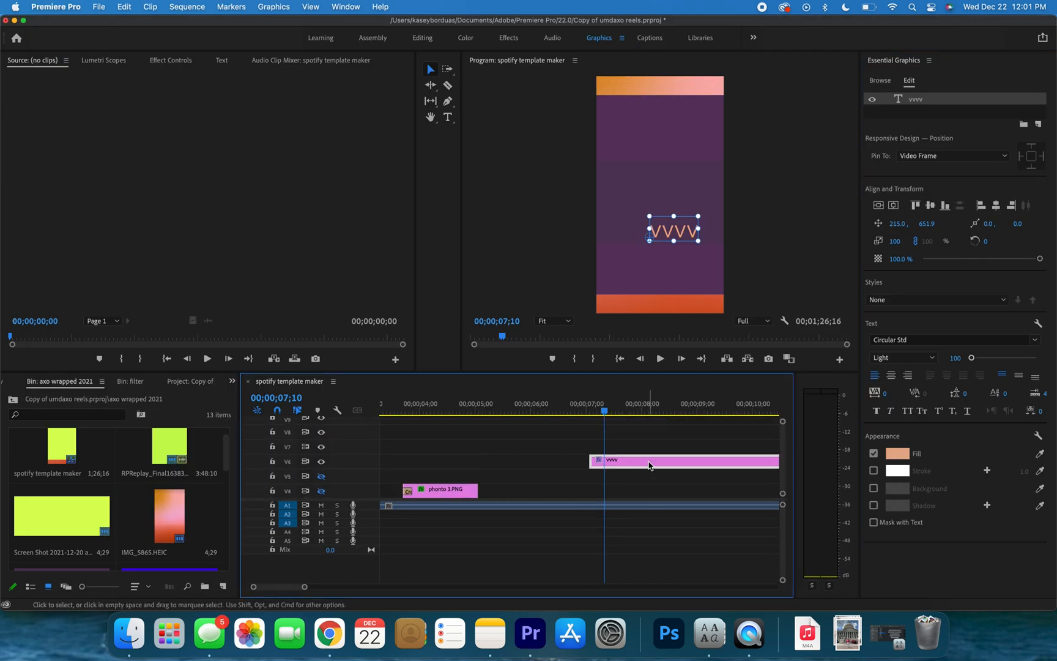
key(Delete)
Bring the playhead over the phonto.PNG clip, turn on track V2's output, and select the AXO Wrapped title in the preview.
scroll(648, 462, down, 3)
scroll(648, 461, left, 5)
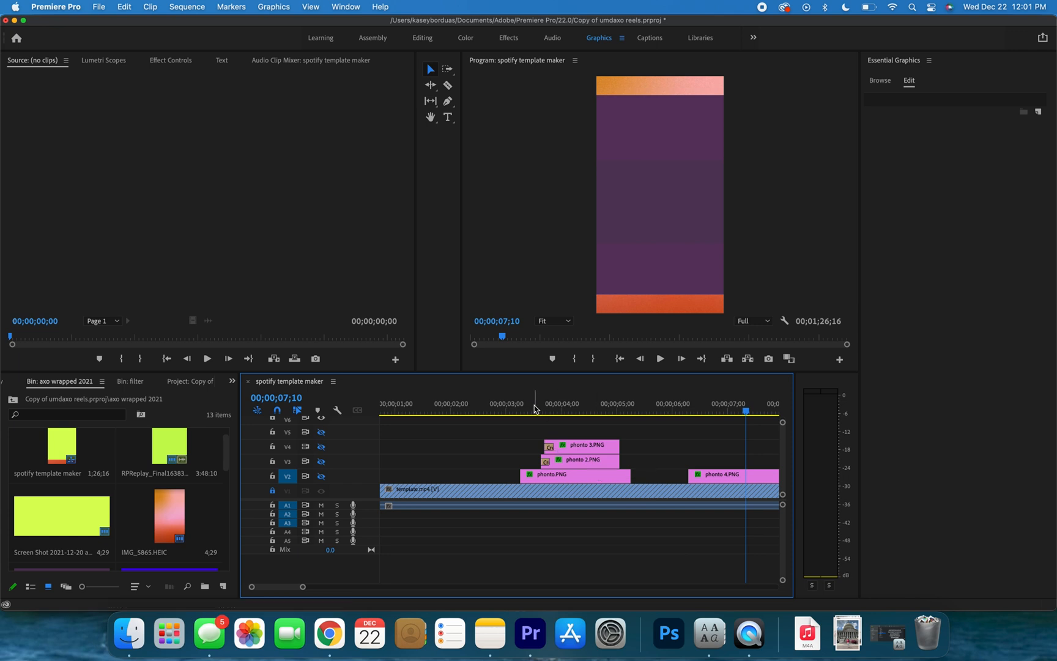
click(532, 408)
drag(530, 415, 587, 418)
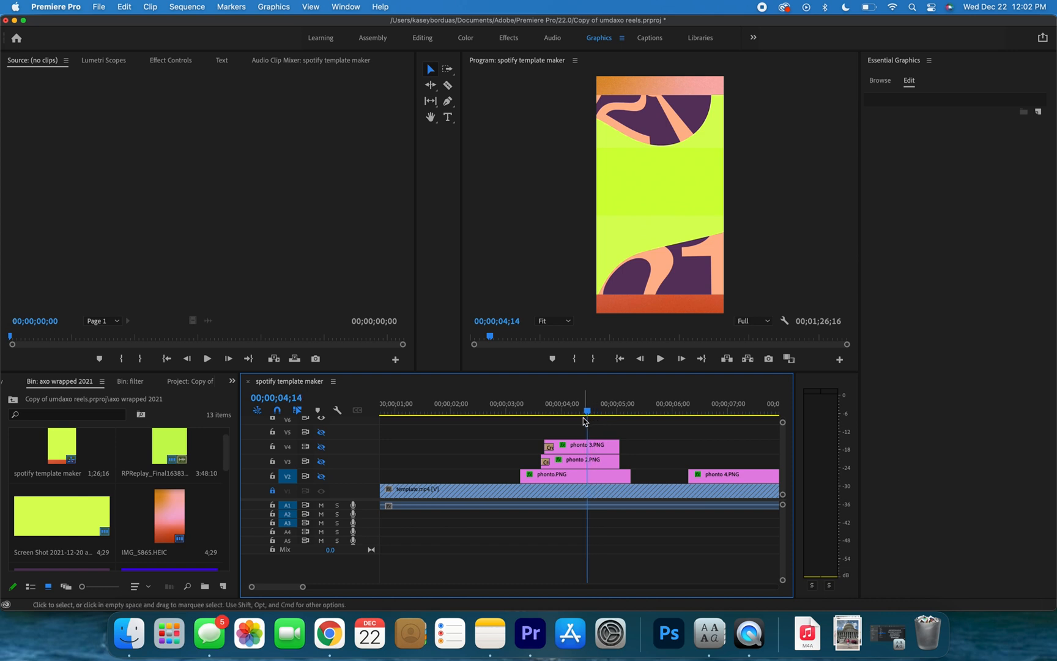
click(321, 476)
click(664, 172)
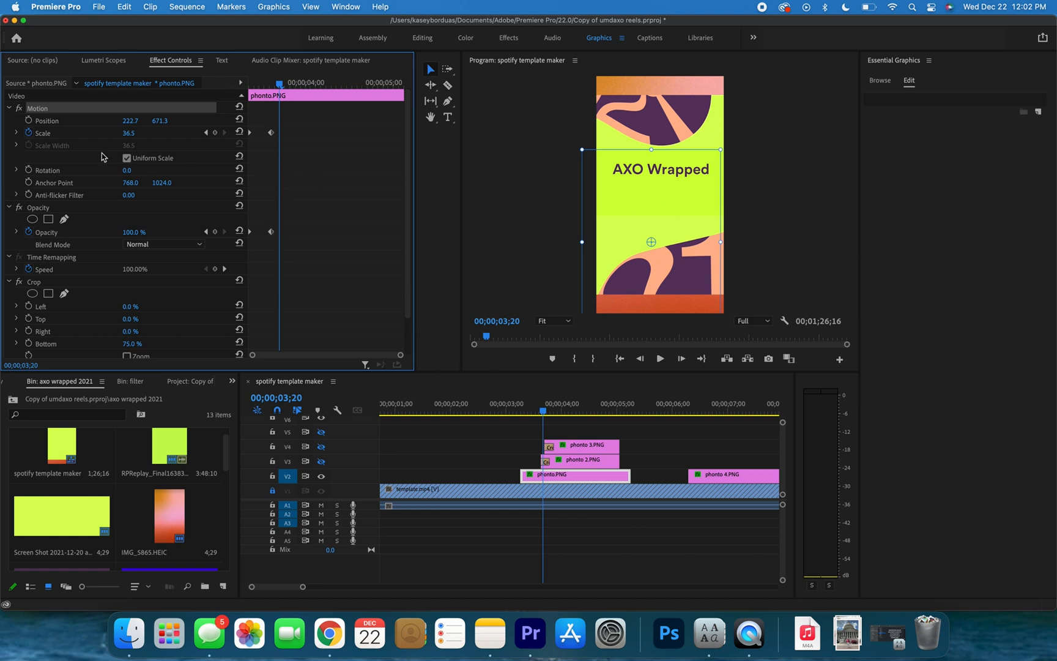
Remove all scale and opacity keyframes from the phonto.PNG title clip and preview its start.
click(29, 133)
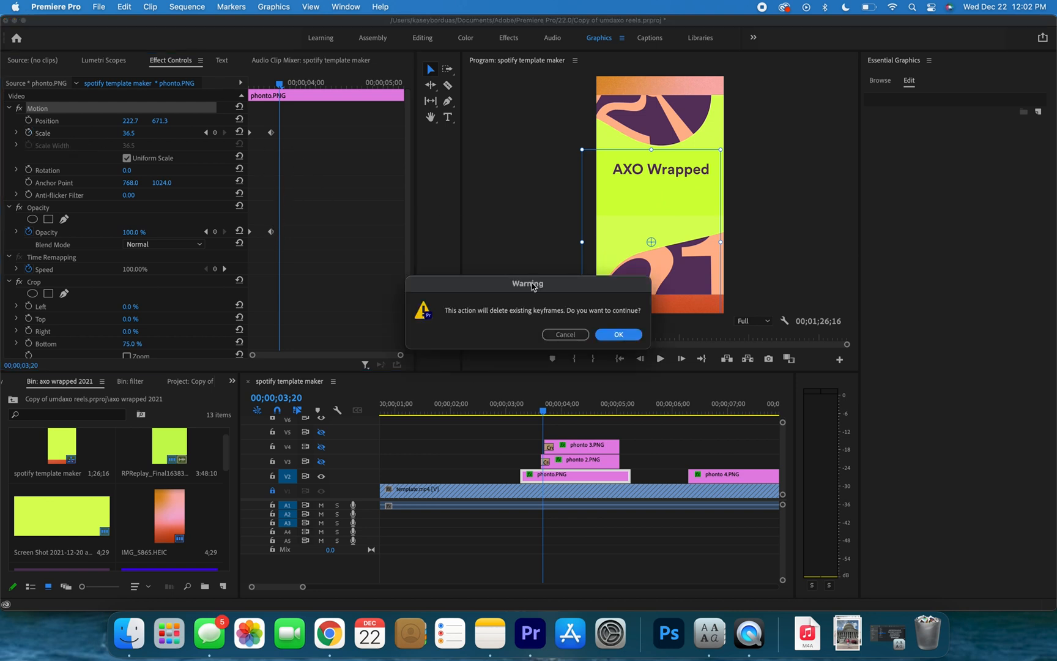
click(611, 335)
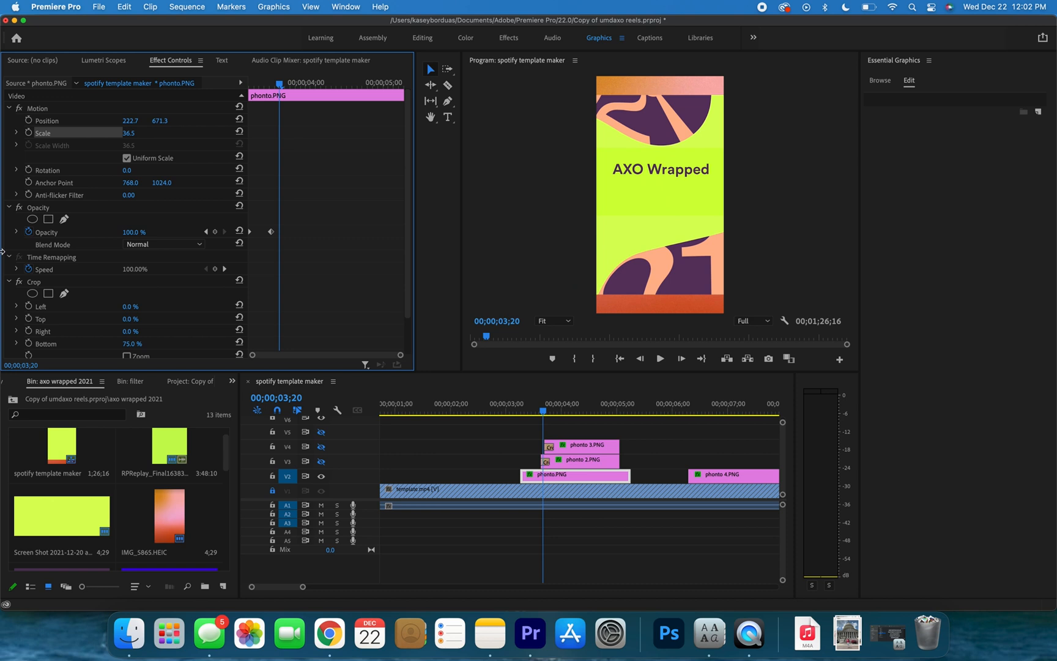
click(28, 232)
click(616, 334)
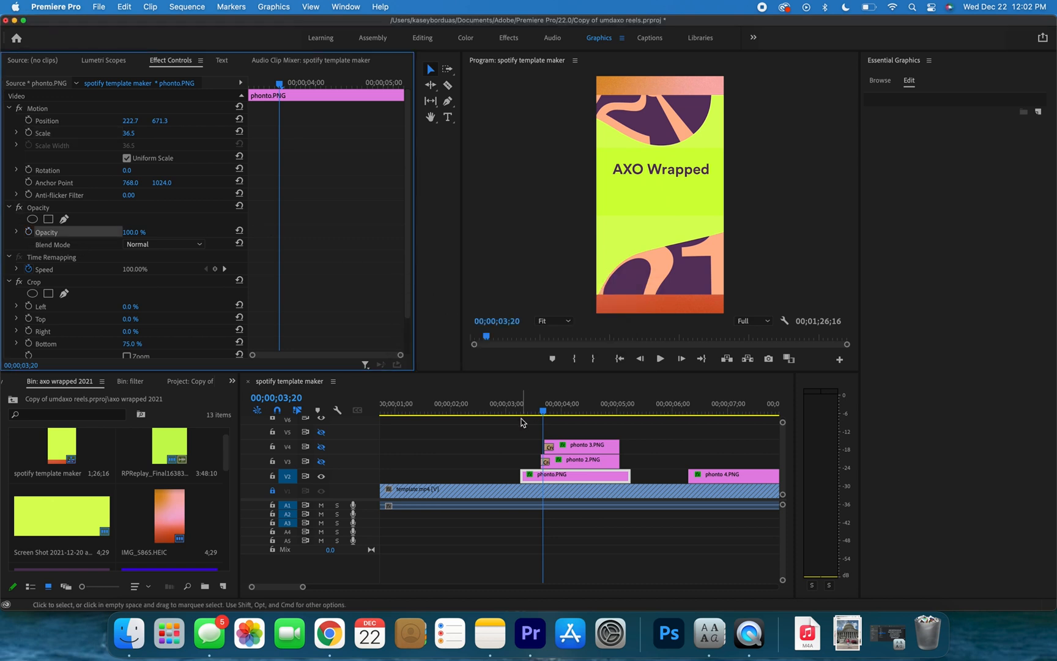
click(514, 410)
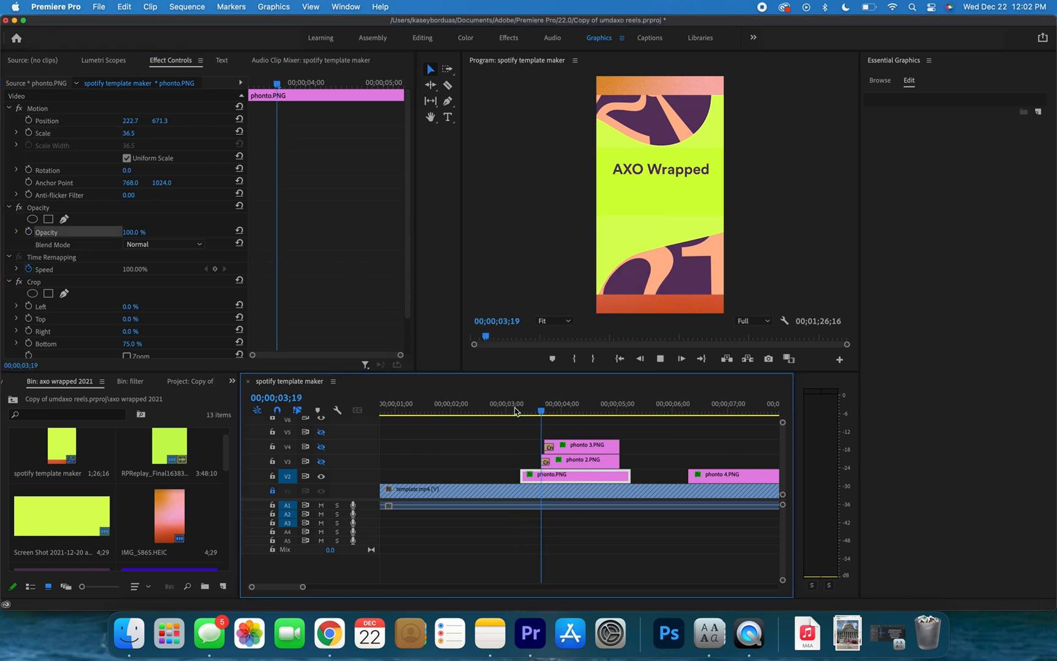
click(516, 411)
drag(516, 410, 528, 411)
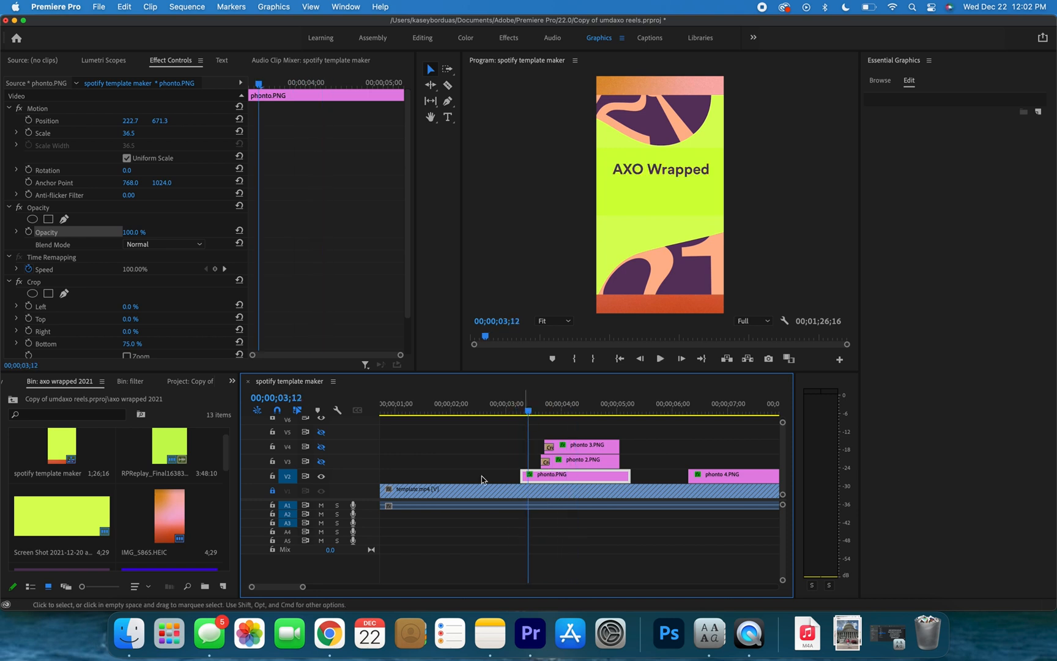
Open RPReplay_Final1638371148.mov from Downloads, examine how the 2021 Wrapped title appears in the opening seconds, and minimise the video.
click(129, 633)
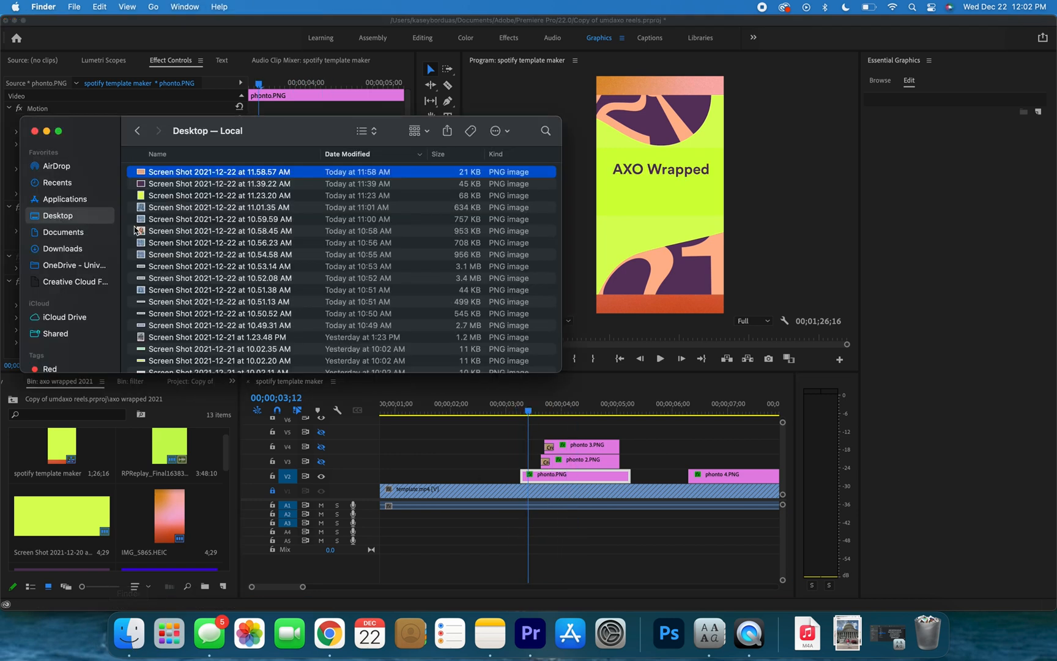
click(78, 250)
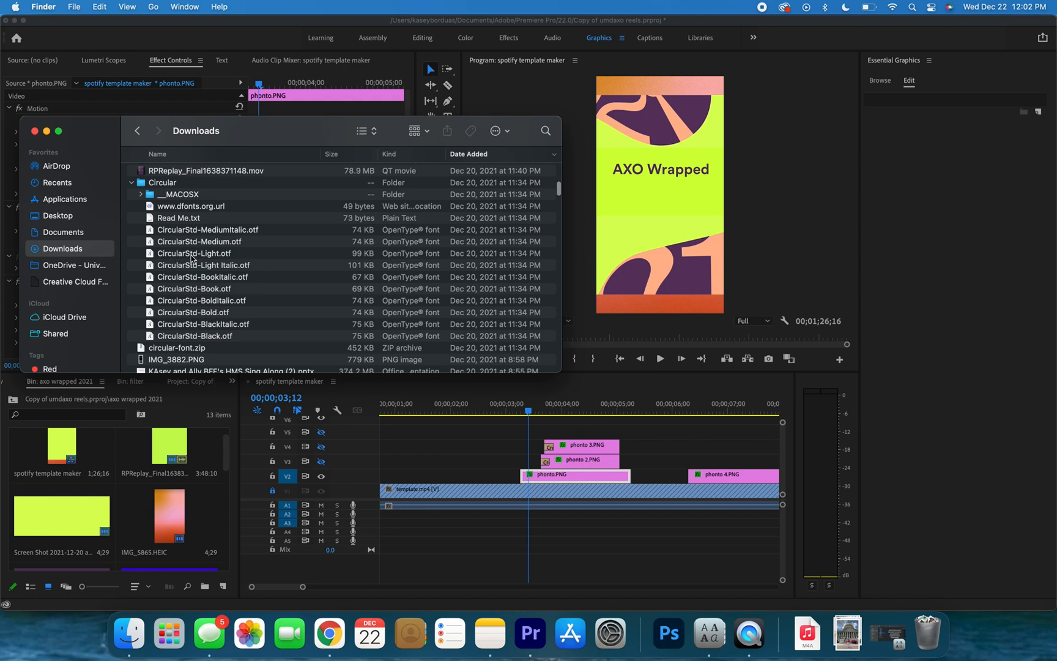
double_click(205, 171)
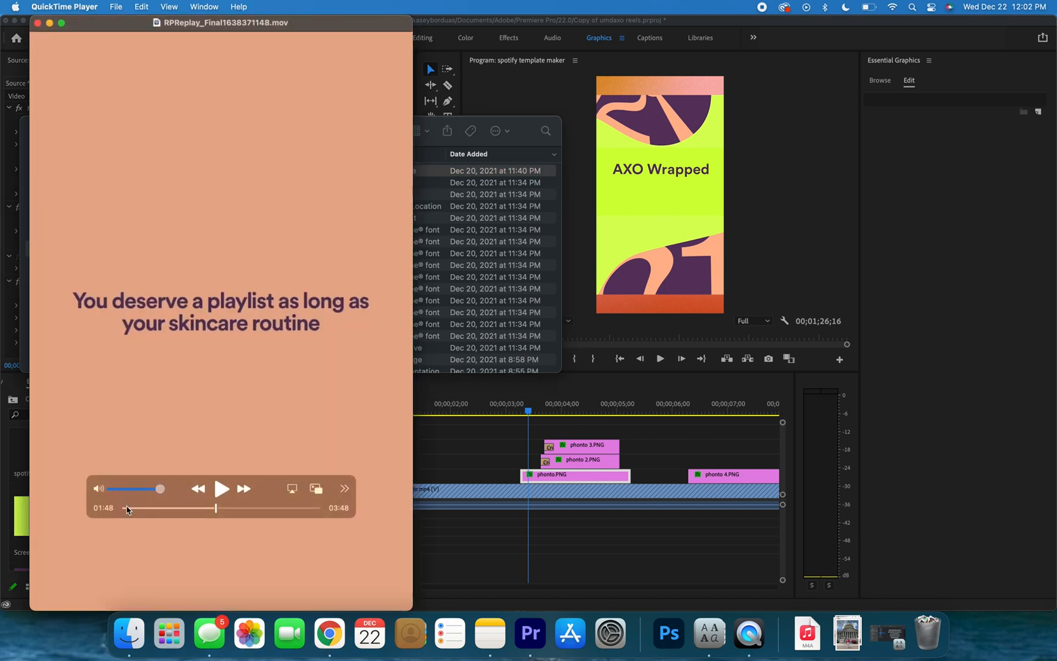
click(131, 508)
drag(130, 510, 123, 510)
key(space)
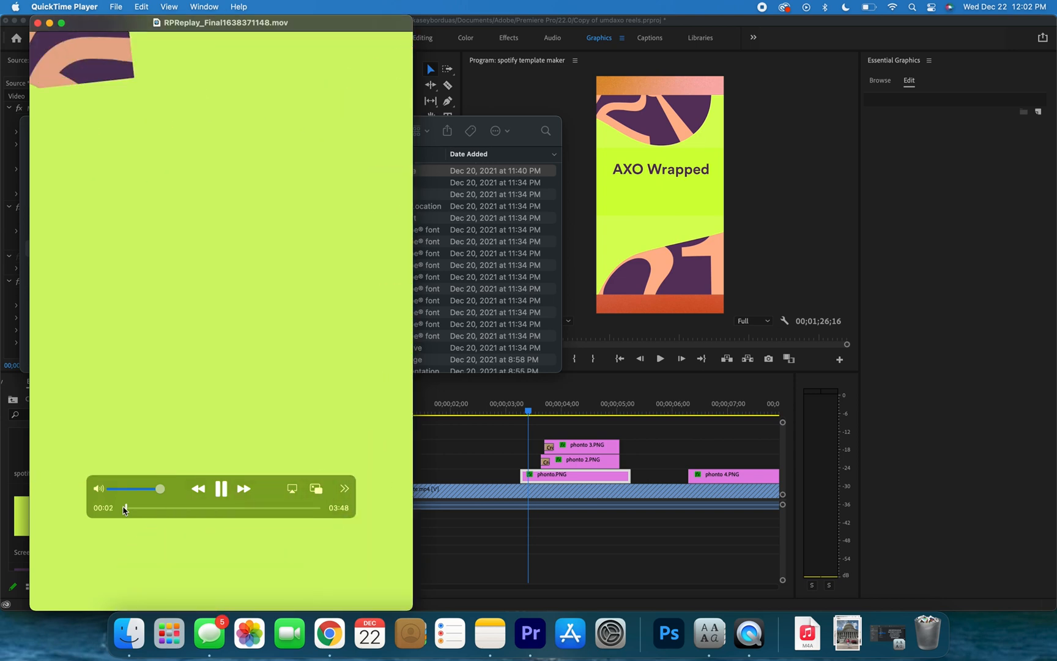
key(space)
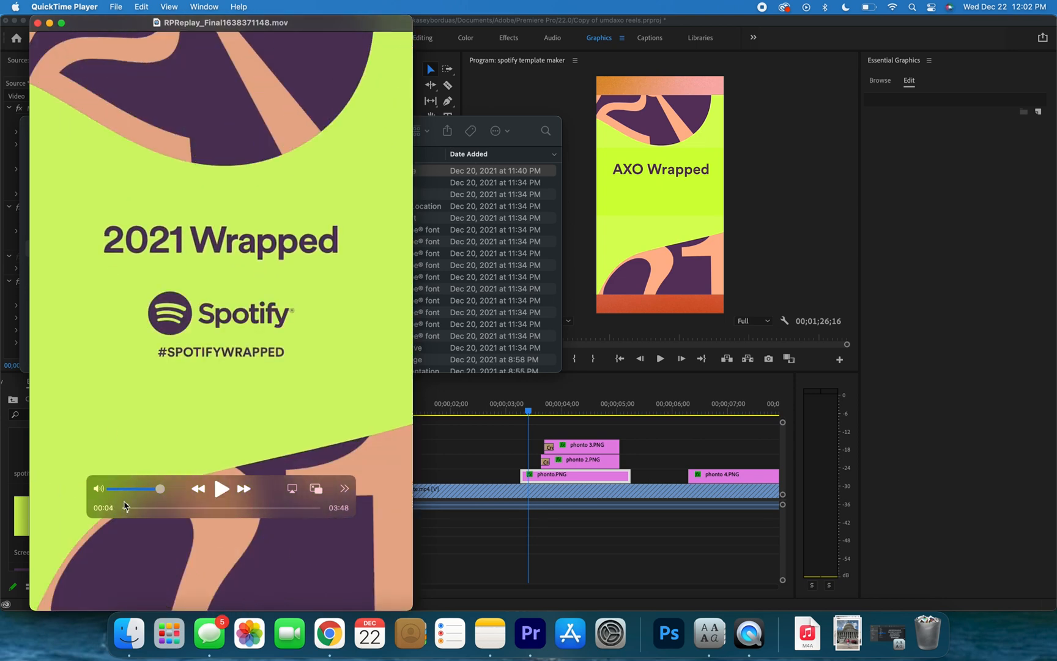
click(50, 23)
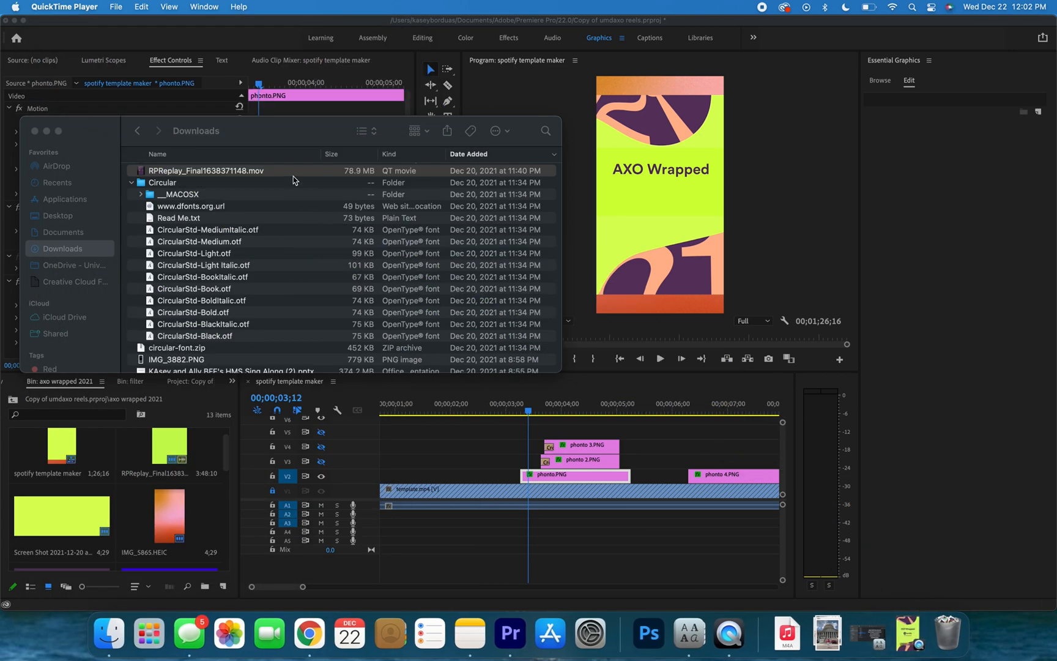
Return to Premiere Pro and play the sequence from just before the phonto.PNG title clip for comparison.
click(707, 581)
click(519, 411)
key(space)
key(space)
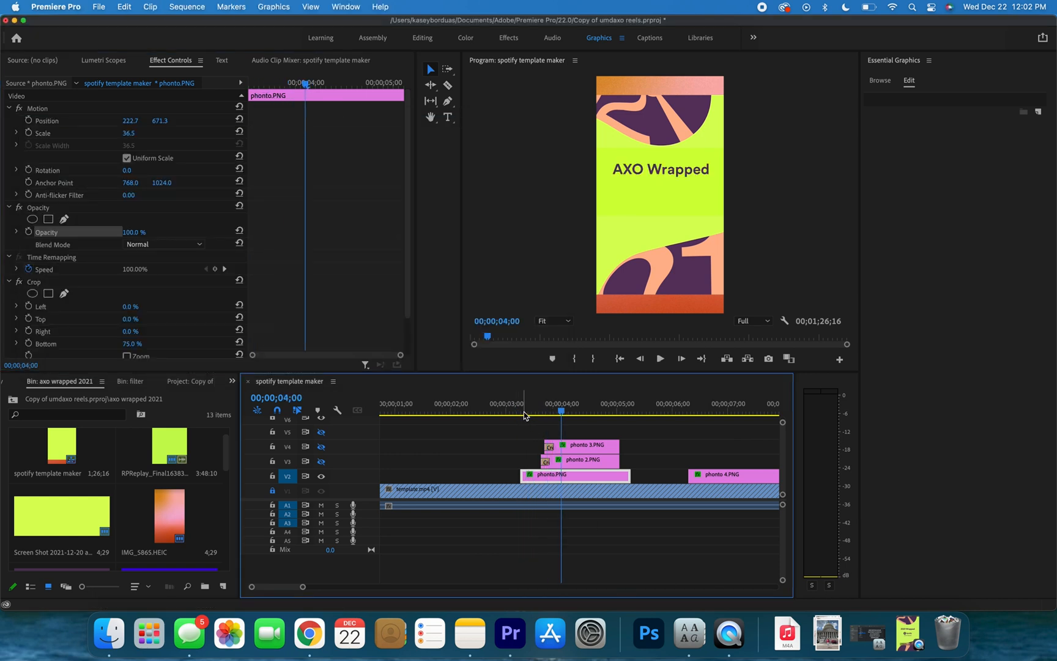
Place the playhead at 00;00;03;14 and start scale and opacity keyframes there on the phonto.PNG title clip.
drag(274, 85, 249, 85)
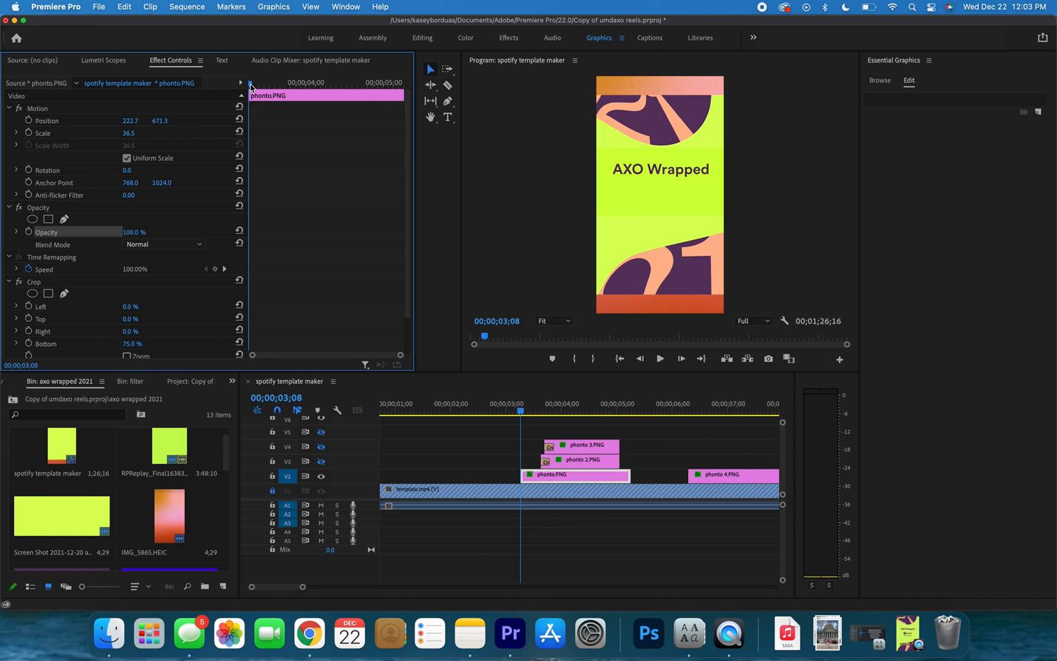
drag(251, 87, 267, 89)
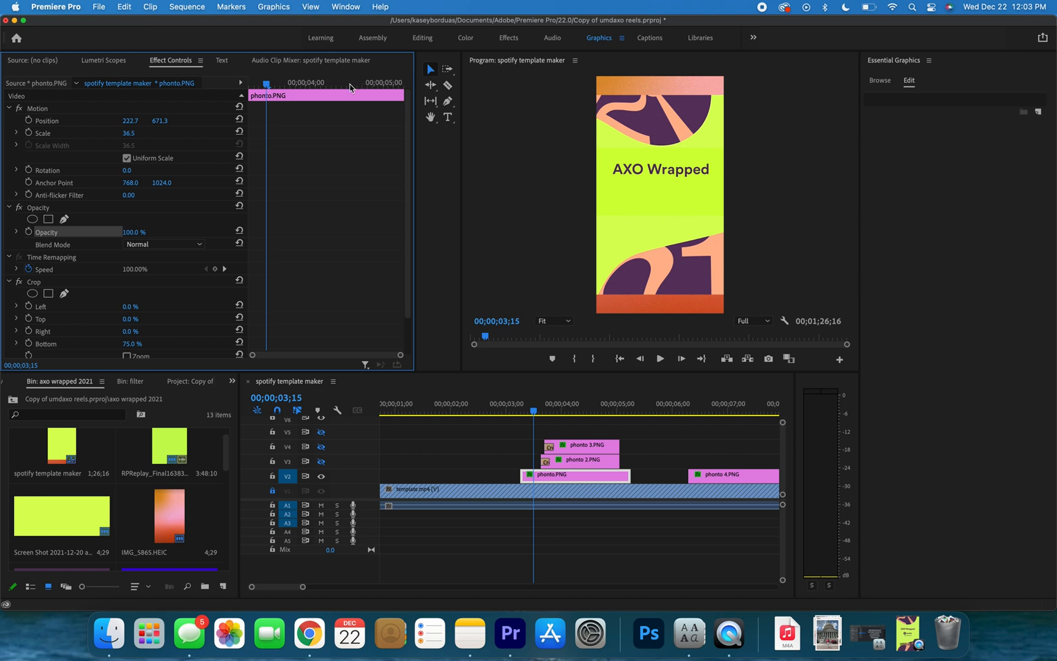
mouse_move(269, 90)
mouse_down()
mouse_move(251, 90)
mouse_move(279, 90)
mouse_move(268, 93)
mouse_up()
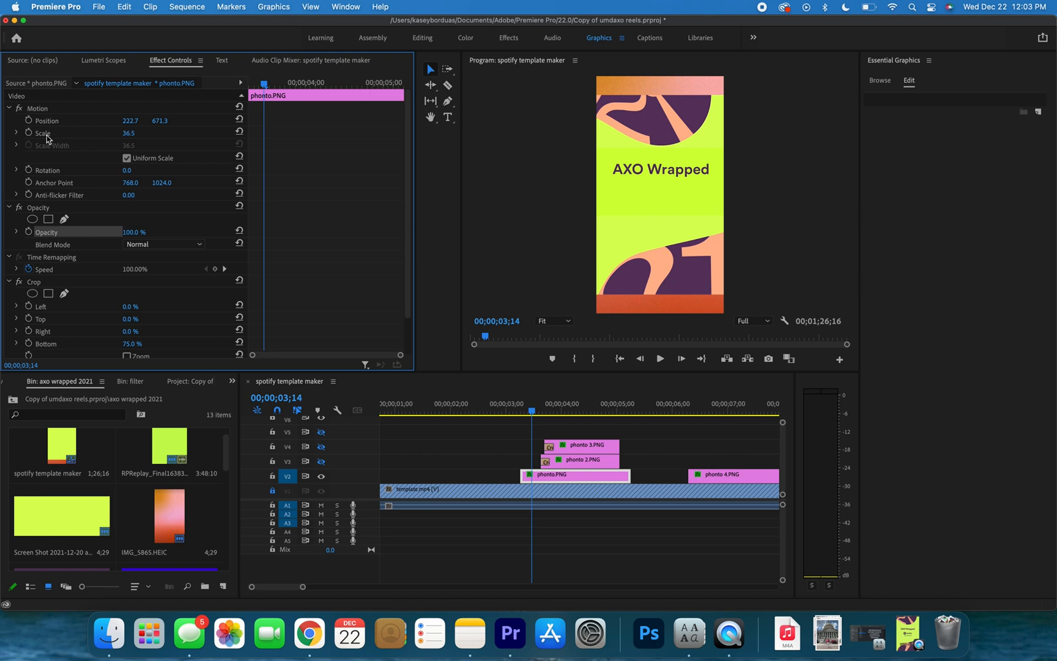
click(28, 134)
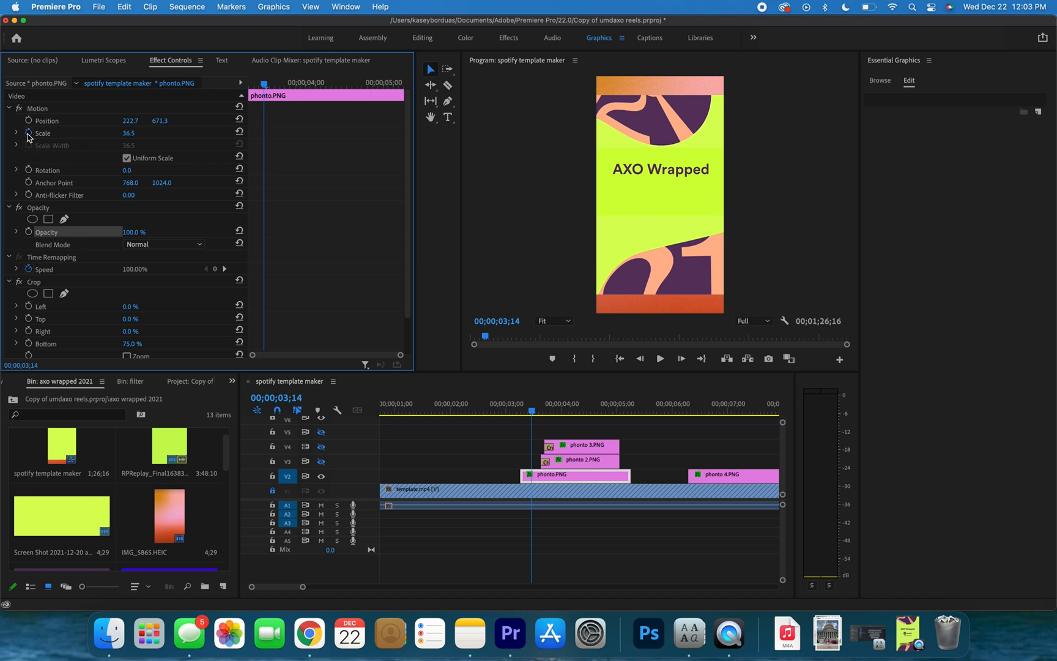
click(28, 232)
At the title clip's first frame, 00;00;03;08, add keyframes with scale 30 and opacity 0%.
drag(264, 86, 232, 90)
key(Left)
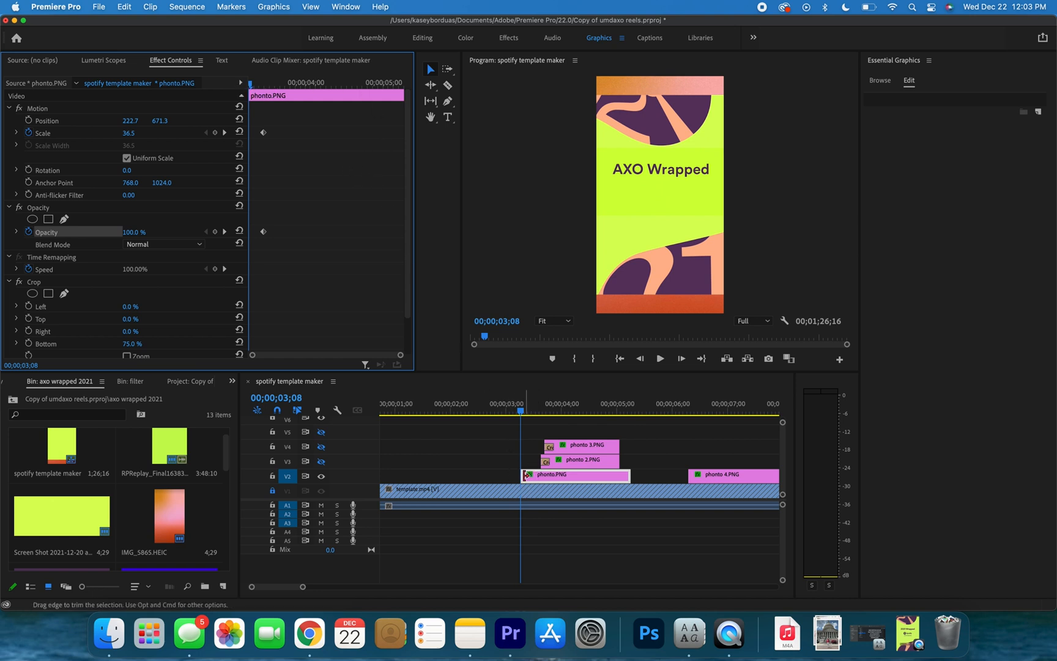
mouse_move(522, 416)
mouse_down()
mouse_move(529, 413)
mouse_move(519, 413)
mouse_up()
drag(249, 88, 239, 89)
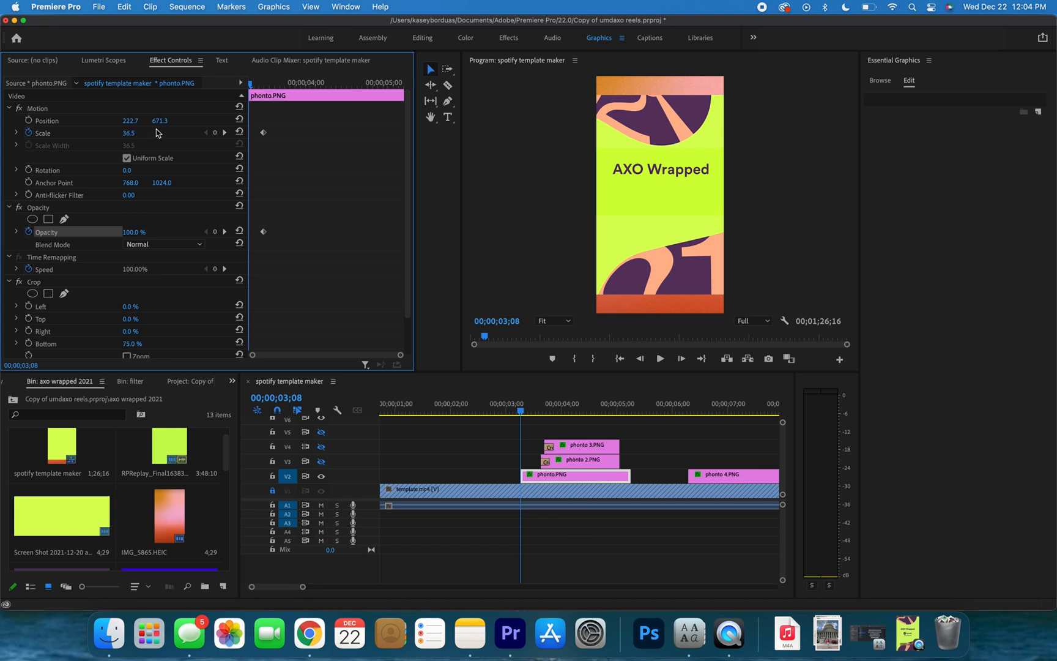
click(129, 134)
text(30)
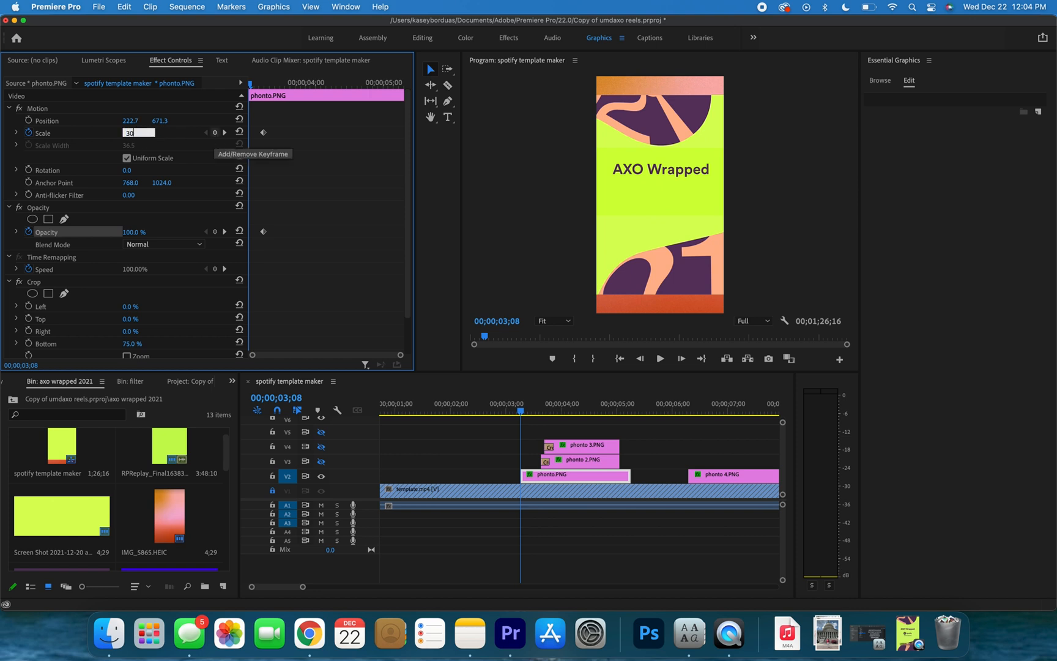
key(Return)
click(137, 231)
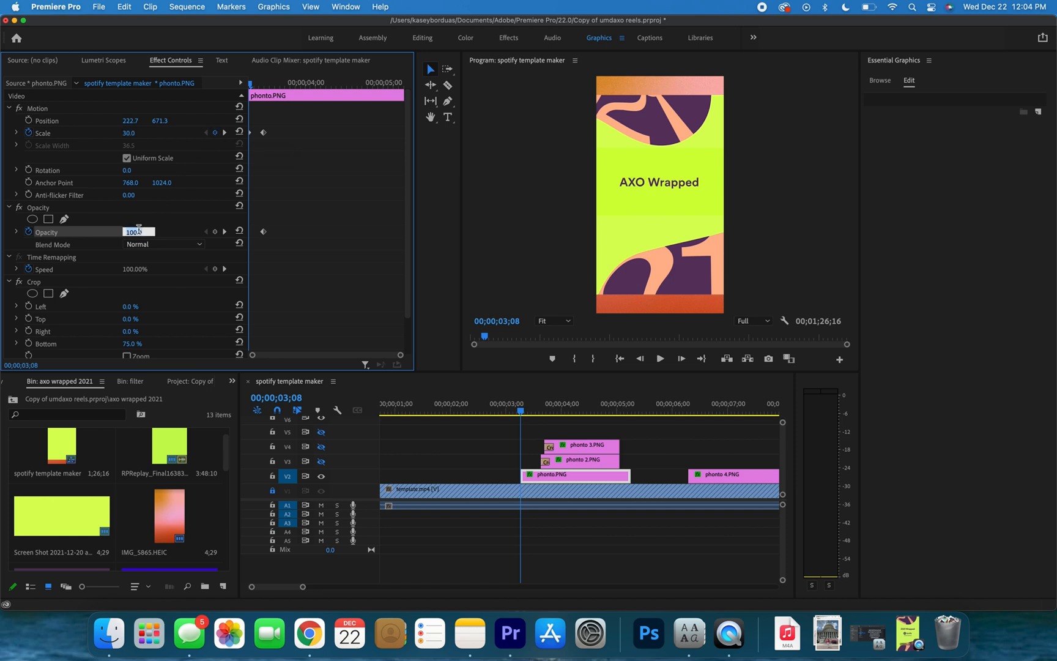
text(0)
key(Return)
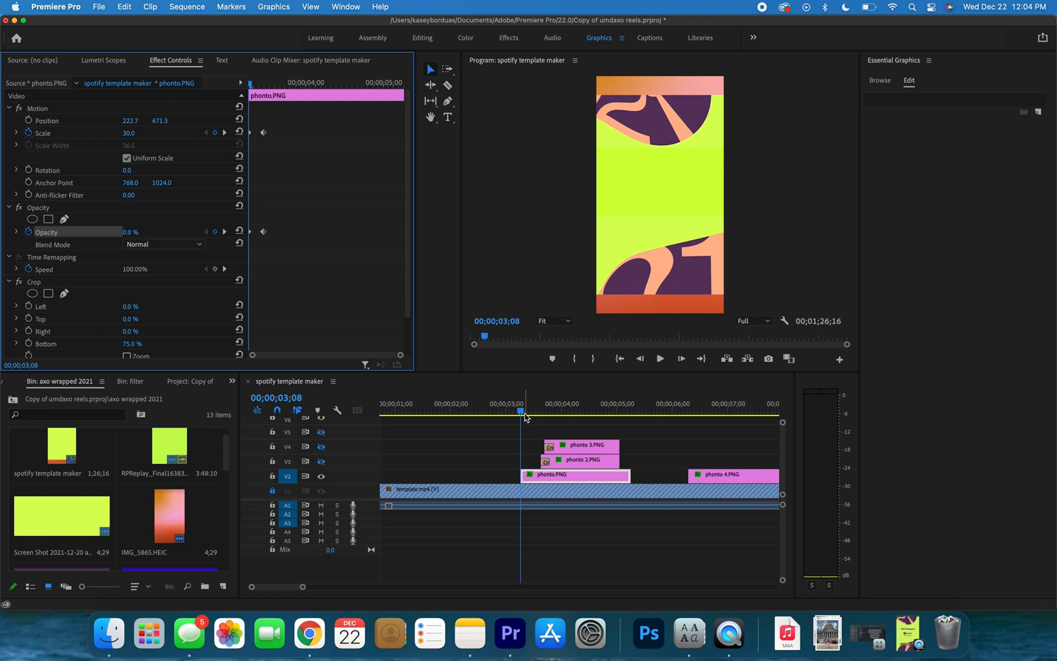
Try 20% and 100% opacity on the title clip's first keyframe, and set it back to 0%.
click(132, 232)
text(20)
key(Return)
click(139, 230)
text(100)
key(Return)
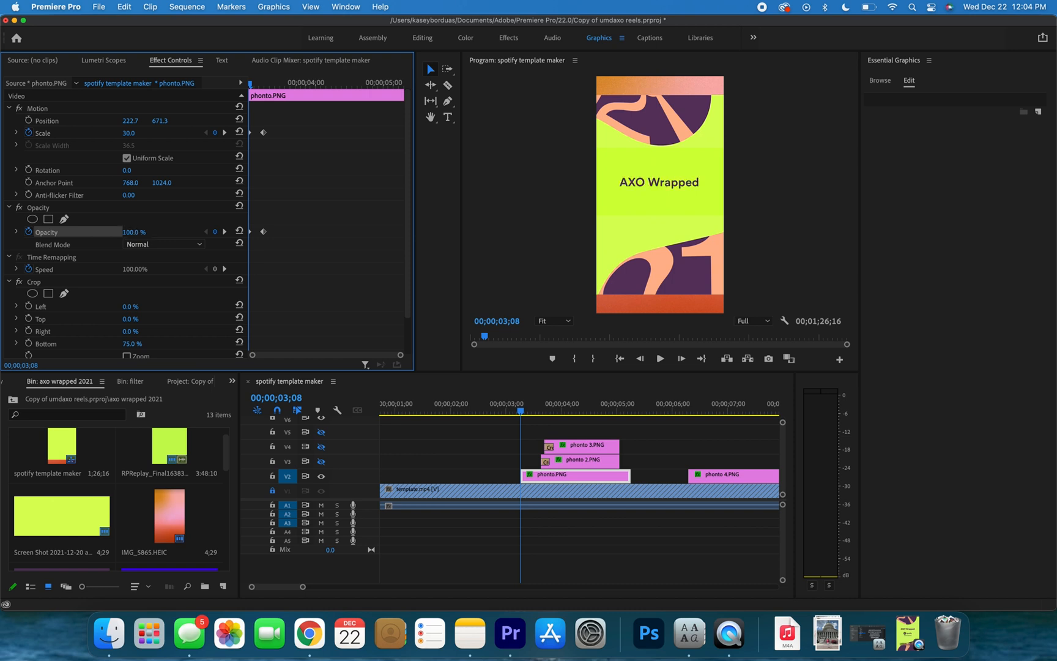
click(131, 233)
text(0)
key(Return)
Preview the title's fade-in and scale-up, and return the playhead to 00;00;03;03 just before the clip.
click(521, 413)
key(space)
click(512, 415)
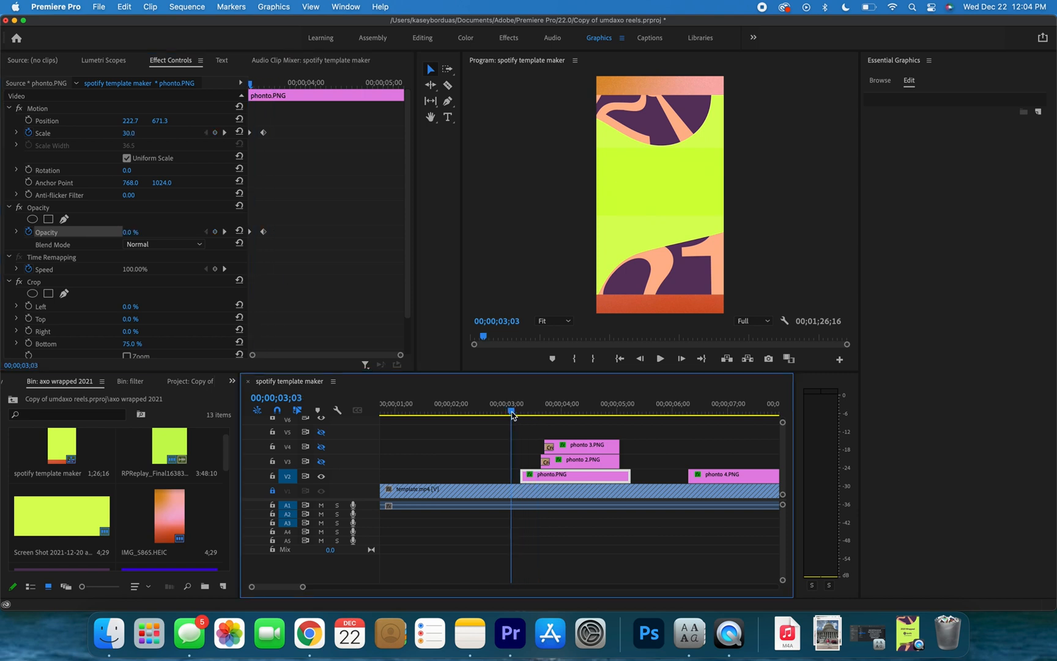
Replay the title's fade-in and scale-up twice from 00;00;03;03.
click(513, 414)
key(space)
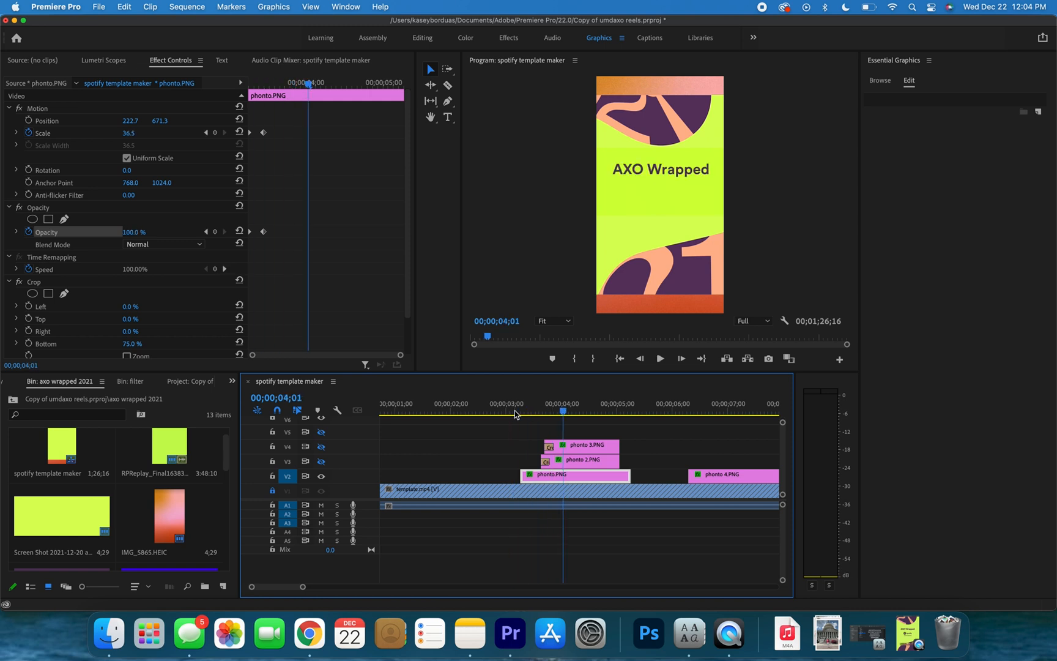
click(512, 413)
key(space)
key(space)
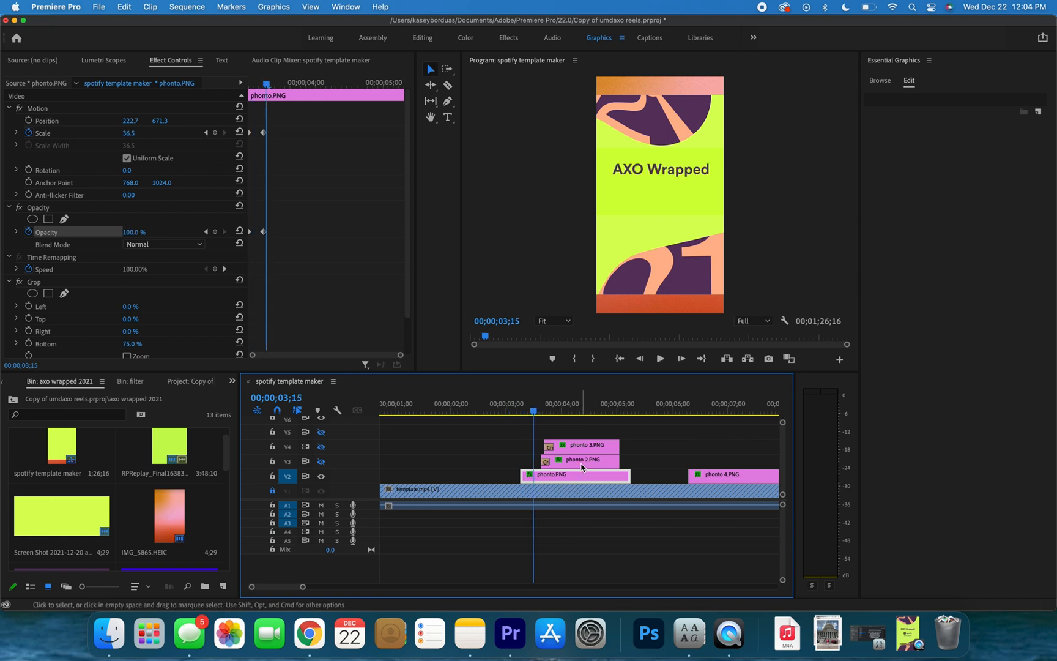
Switch to the Effects workspace and expand the Dissolve group of video transitions.
click(524, 45)
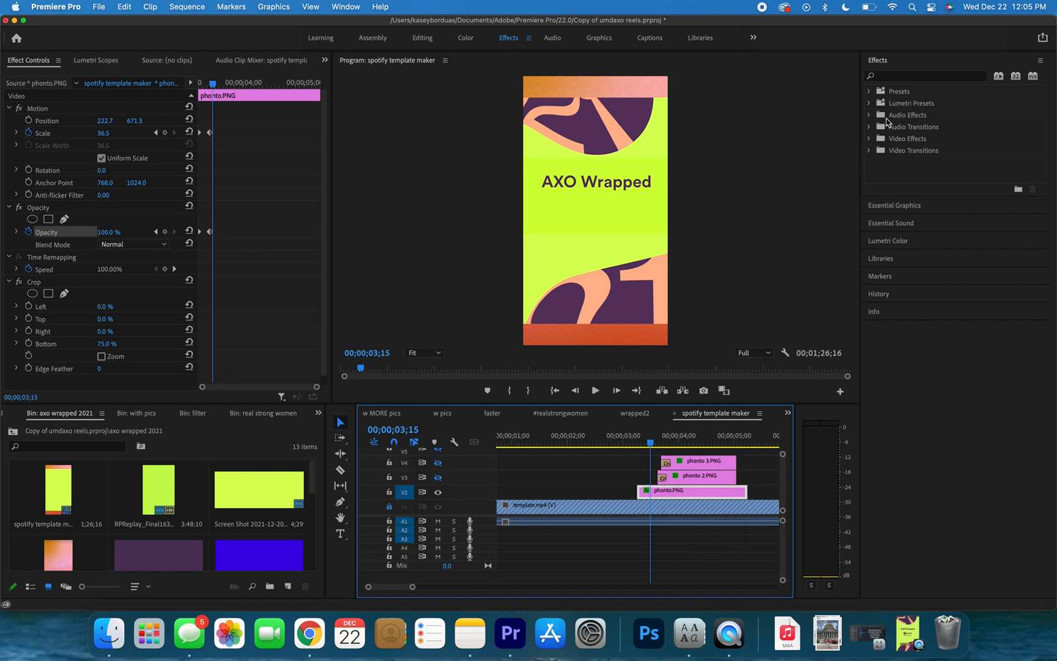
click(869, 150)
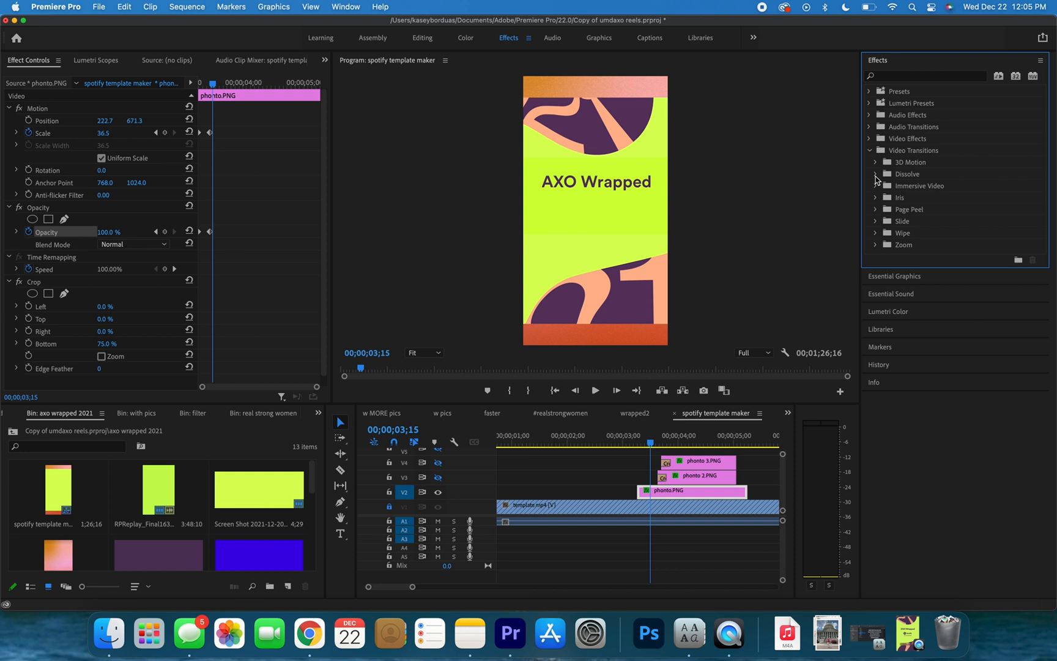
click(875, 175)
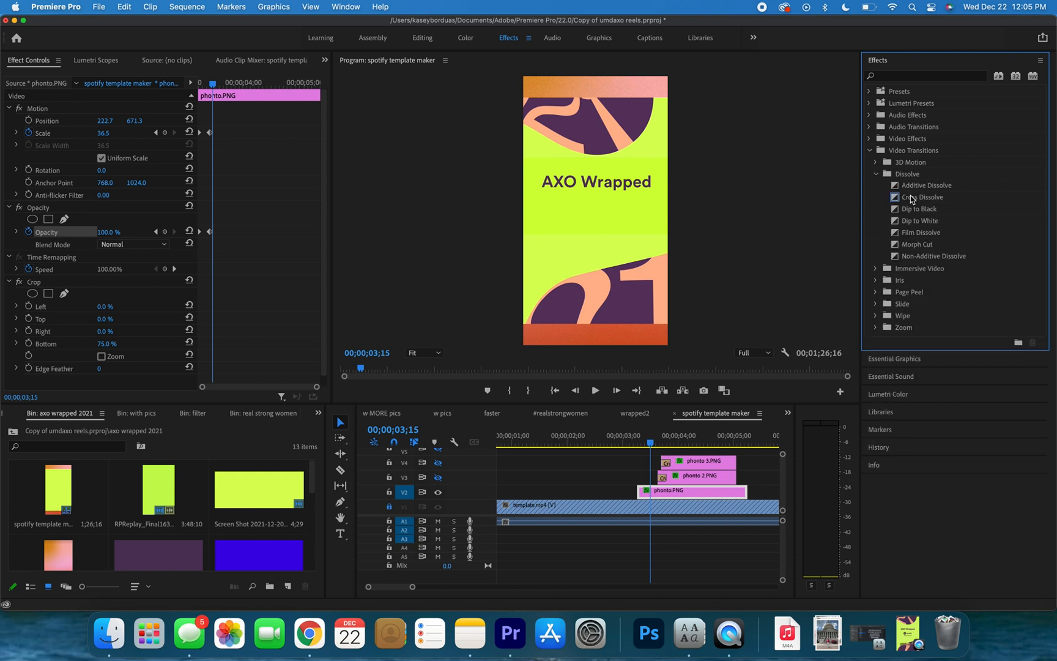
Make tracks V3 and V4 visible and preview the stacked title clips from just before phonto.PNG.
drag(639, 439, 628, 447)
key(space)
key(space)
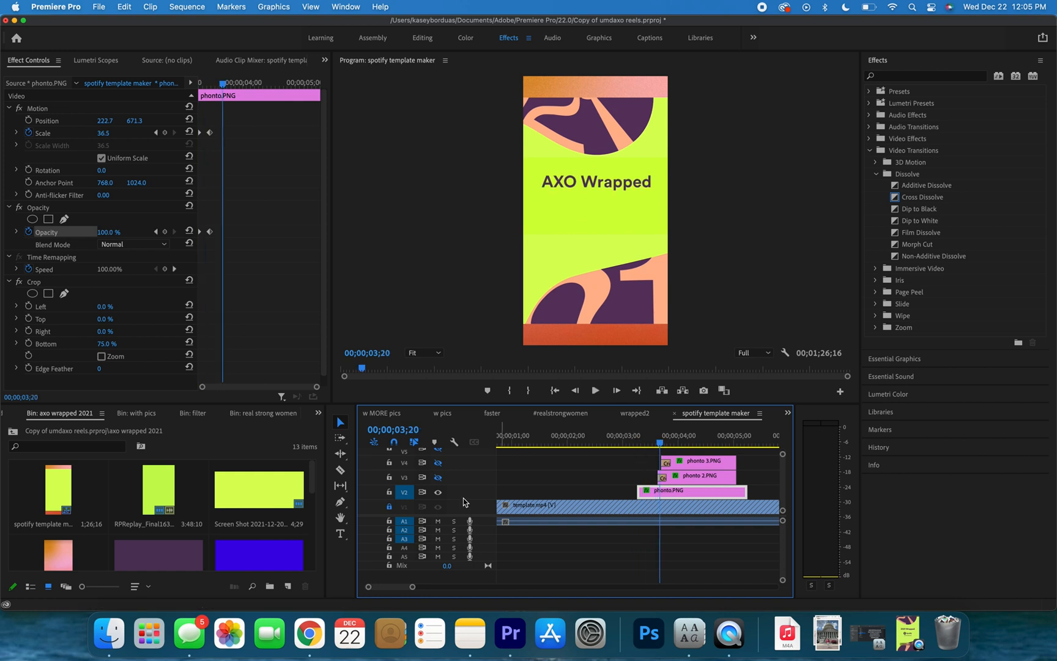
click(438, 478)
click(438, 463)
click(624, 440)
key(space)
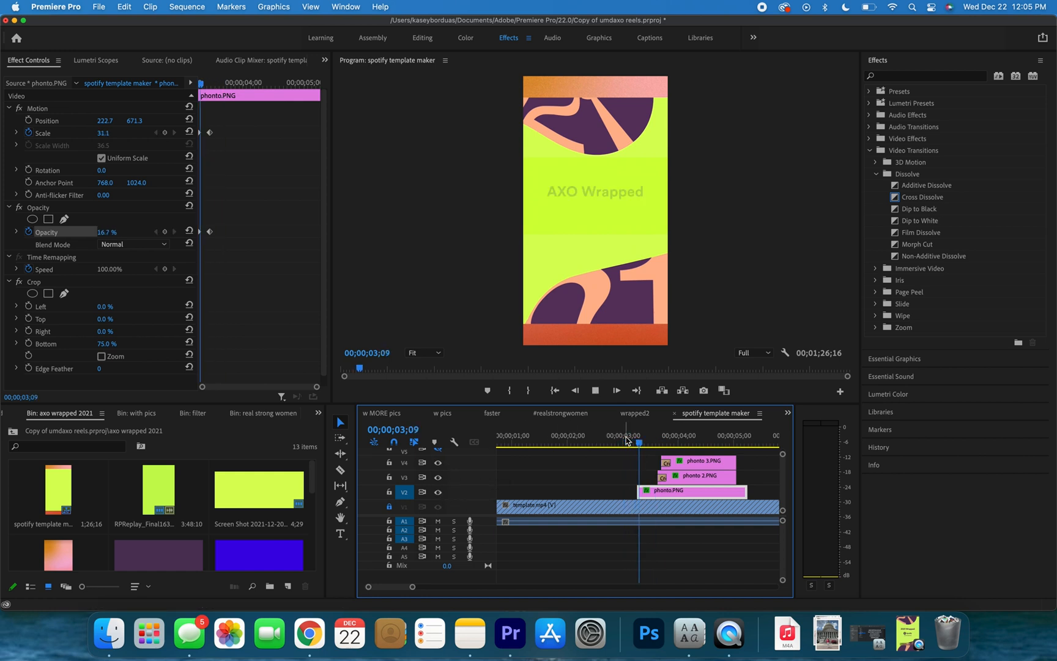
key(space)
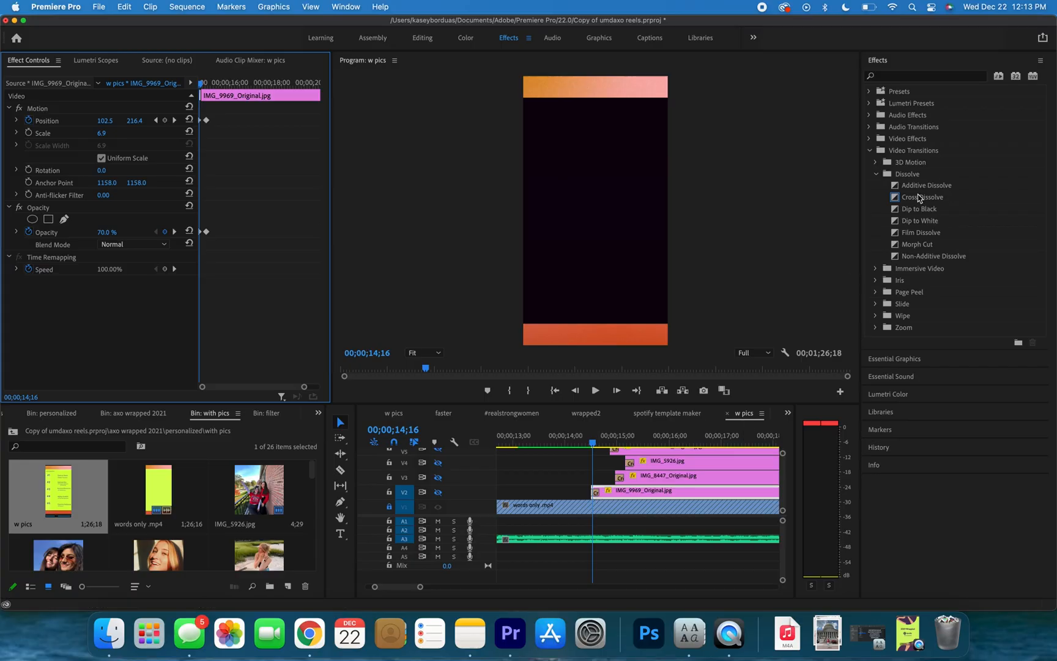
Apply a Cross Dissolve to the start of IMG_9969_Original.jpg on V2 and set its duration to 5 frames.
drag(918, 198, 599, 497)
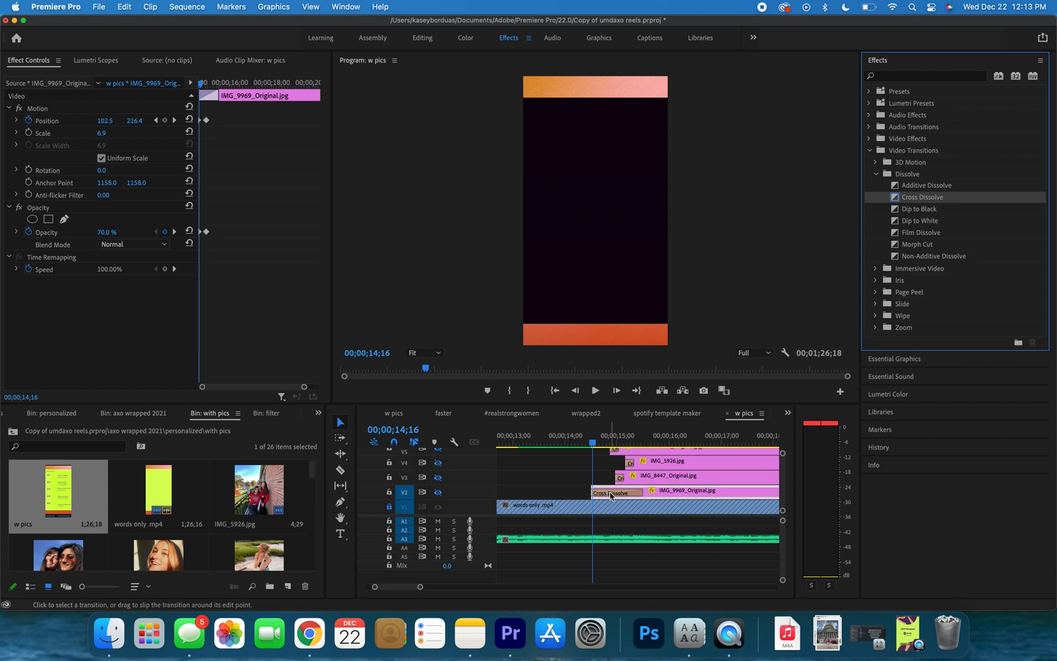
double_click(610, 496)
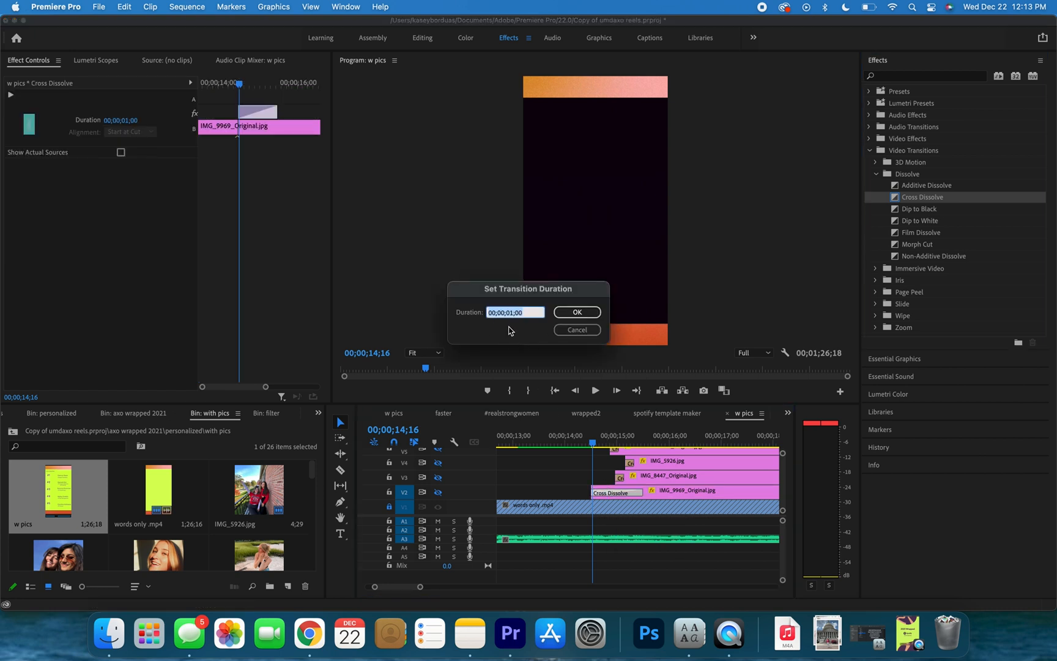
text(5)
key(Return)
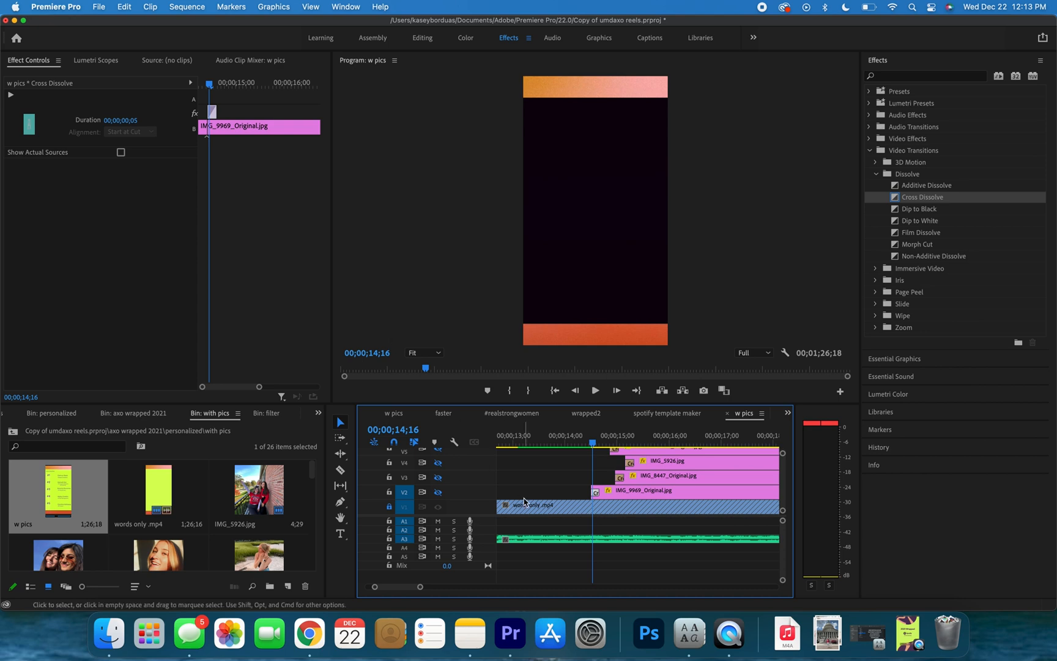
click(607, 495)
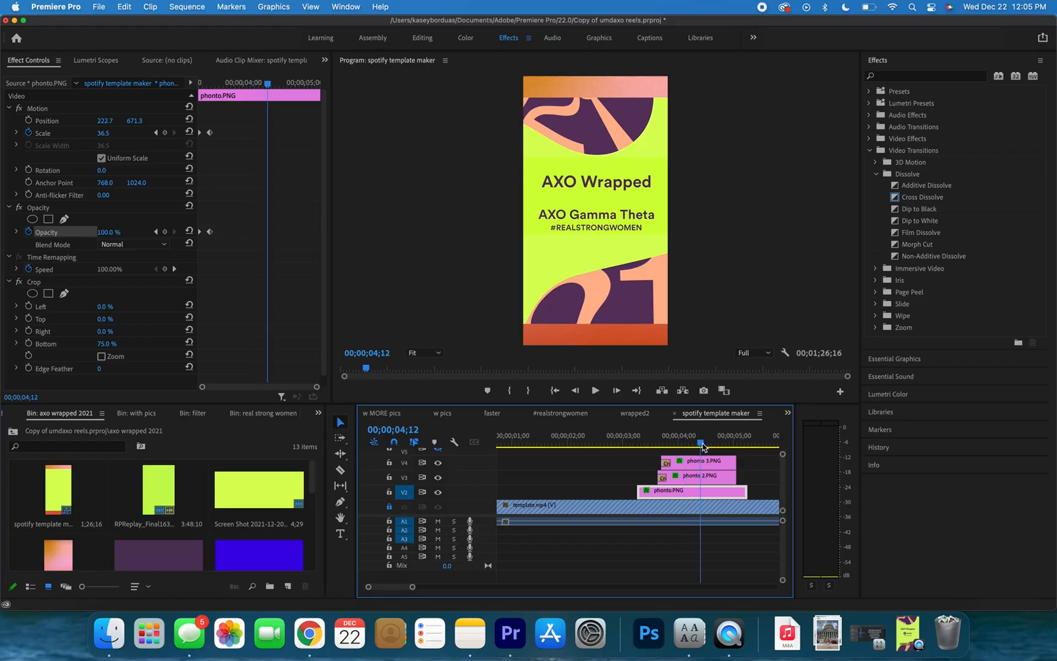
Scrub through the end of the three title clips and on to 00;00;06;06, just before phonto 4.PNG.
mouse_move(701, 443)
mouse_down()
mouse_move(750, 443)
mouse_move(685, 444)
mouse_up()
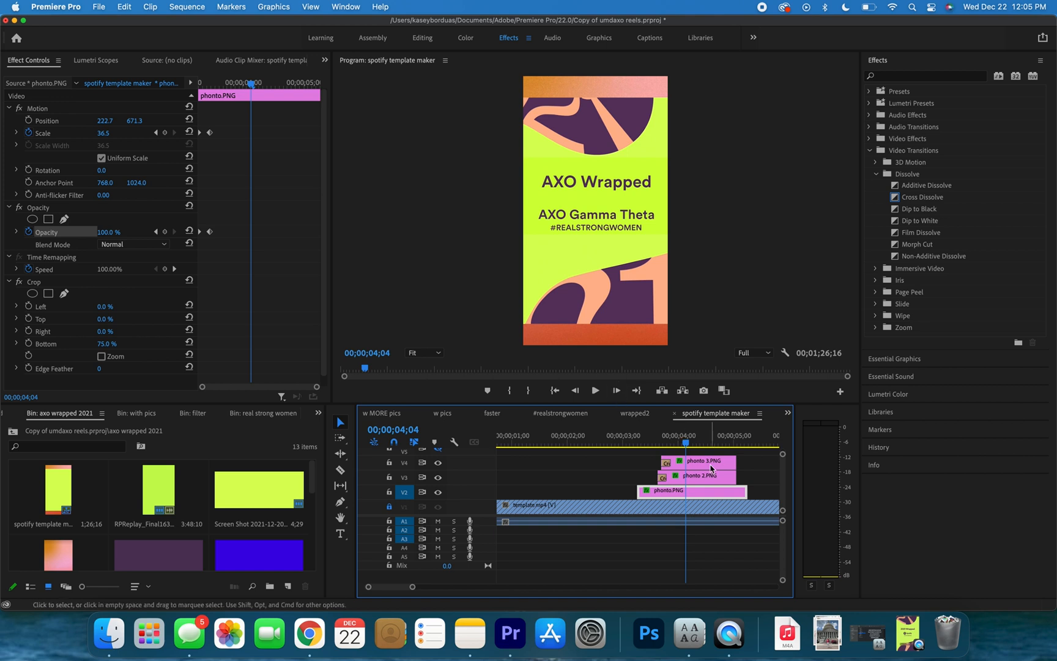
scroll(708, 454, right, 1)
drag(708, 442, 701, 442)
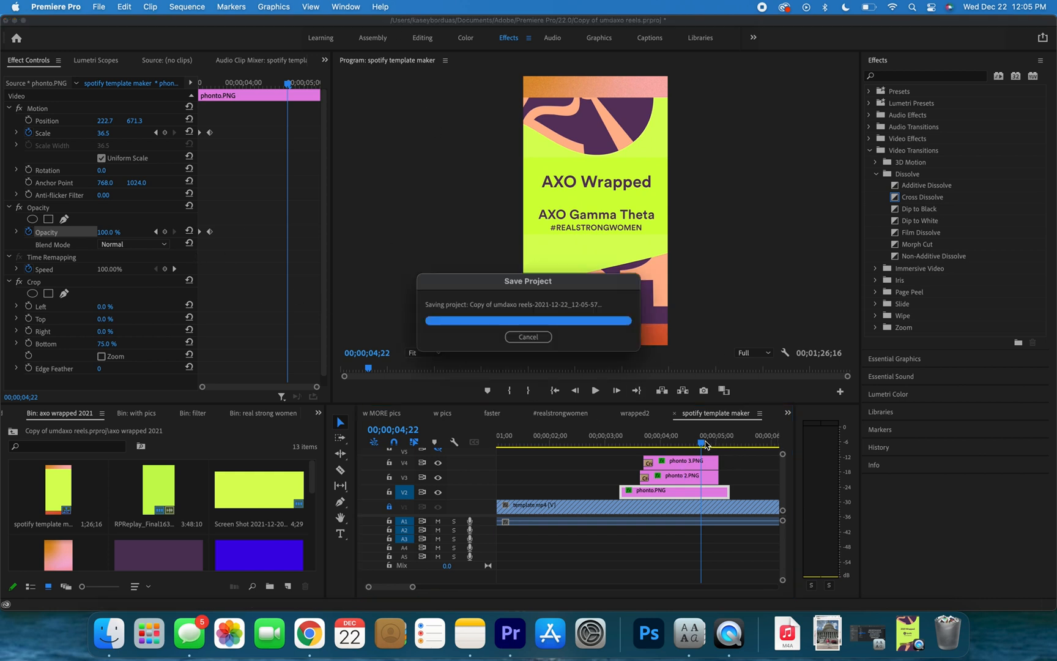
drag(704, 444, 743, 450)
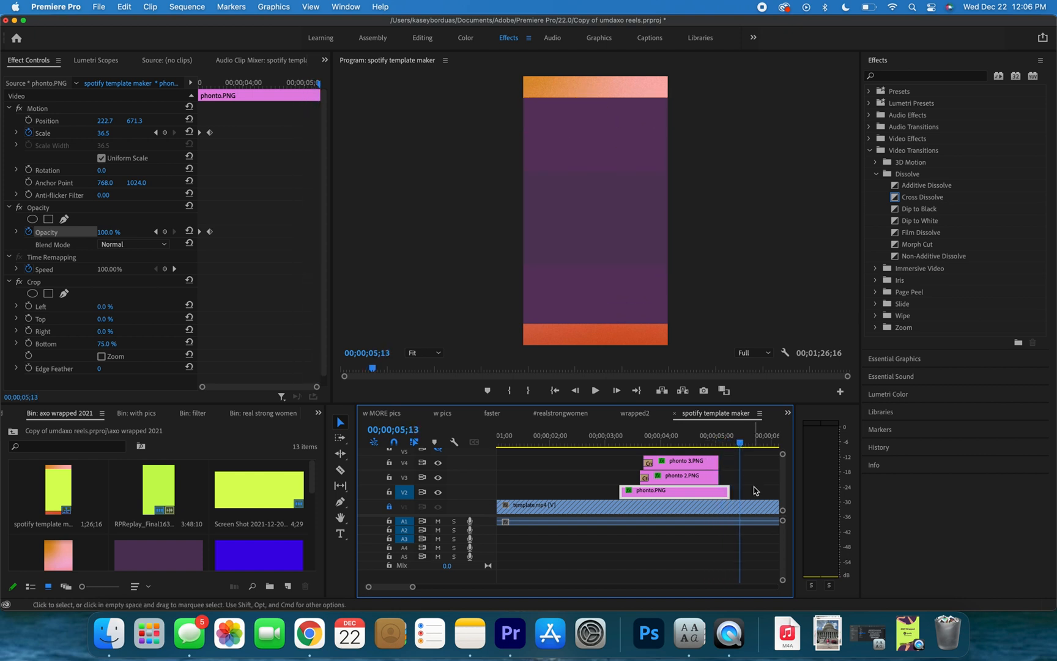
scroll(754, 491, right, 4)
drag(550, 436, 661, 436)
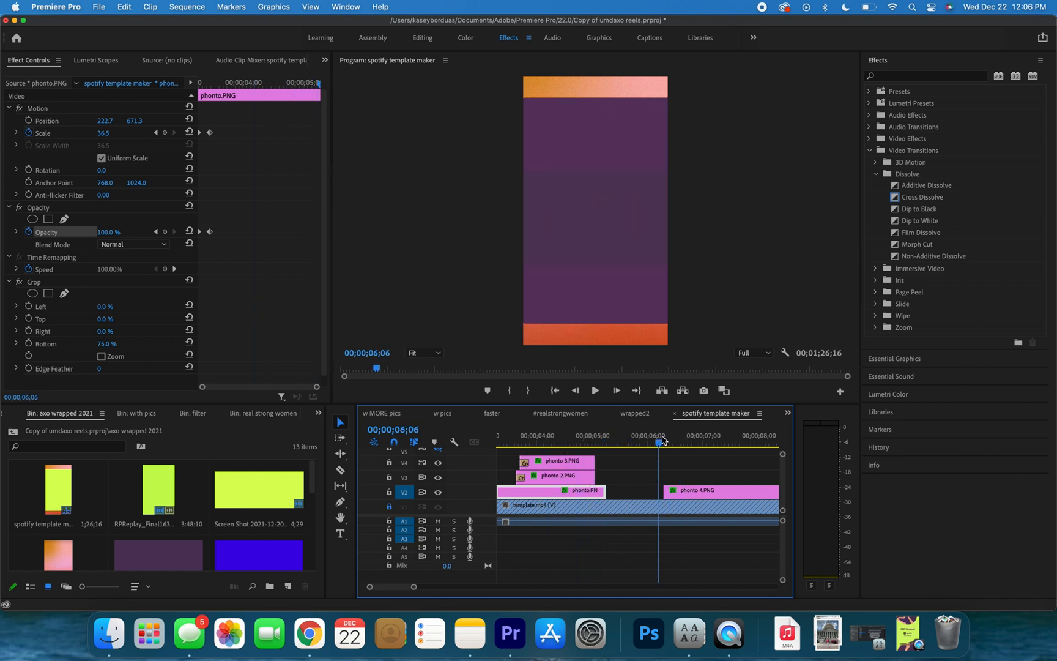
Select the phonto 4.PNG clip and scrub through its fade-in to 00;00;07;14.
click(707, 493)
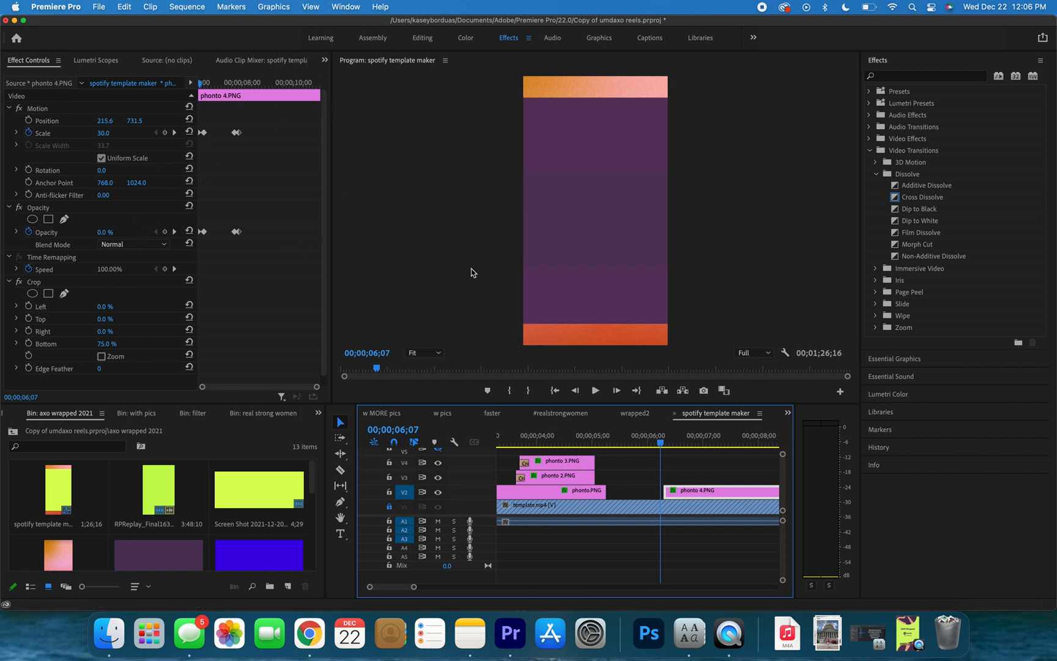
scroll(738, 534, right, 3)
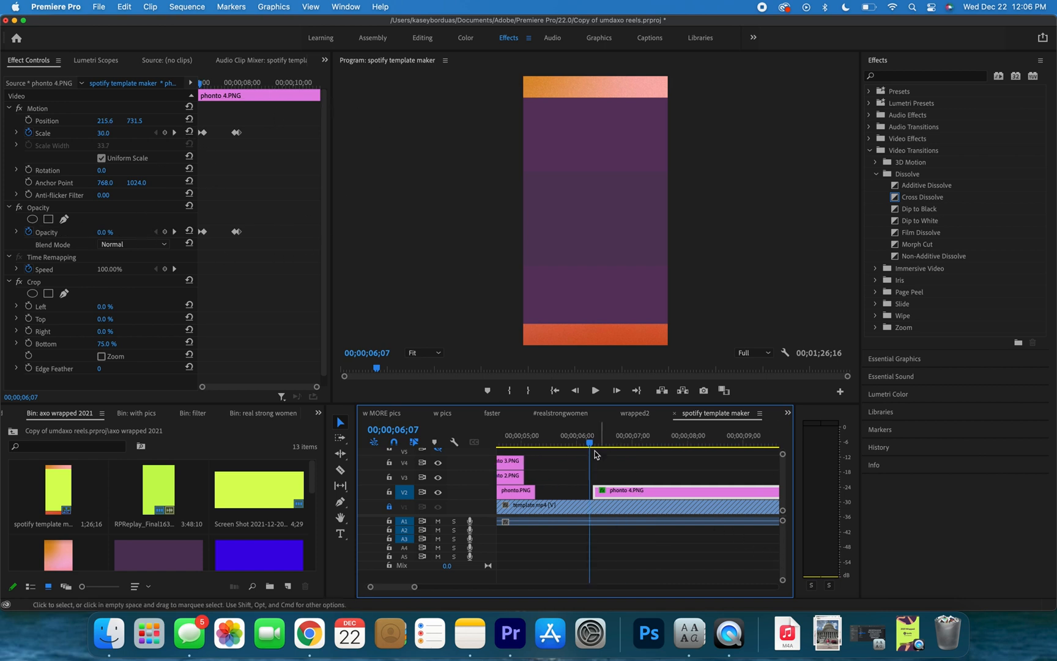
drag(590, 440, 660, 443)
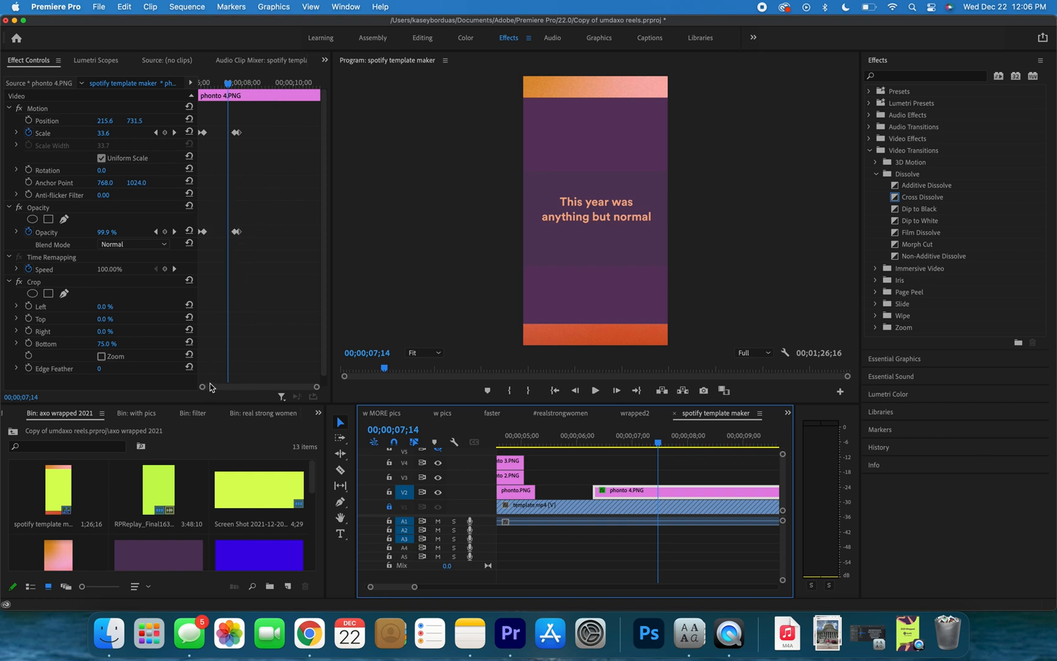
Delete phonto 4.PNG's third opacity keyframe and recreate it at 00;00;07;22 with 99.9% opacity.
drag(202, 387, 235, 387)
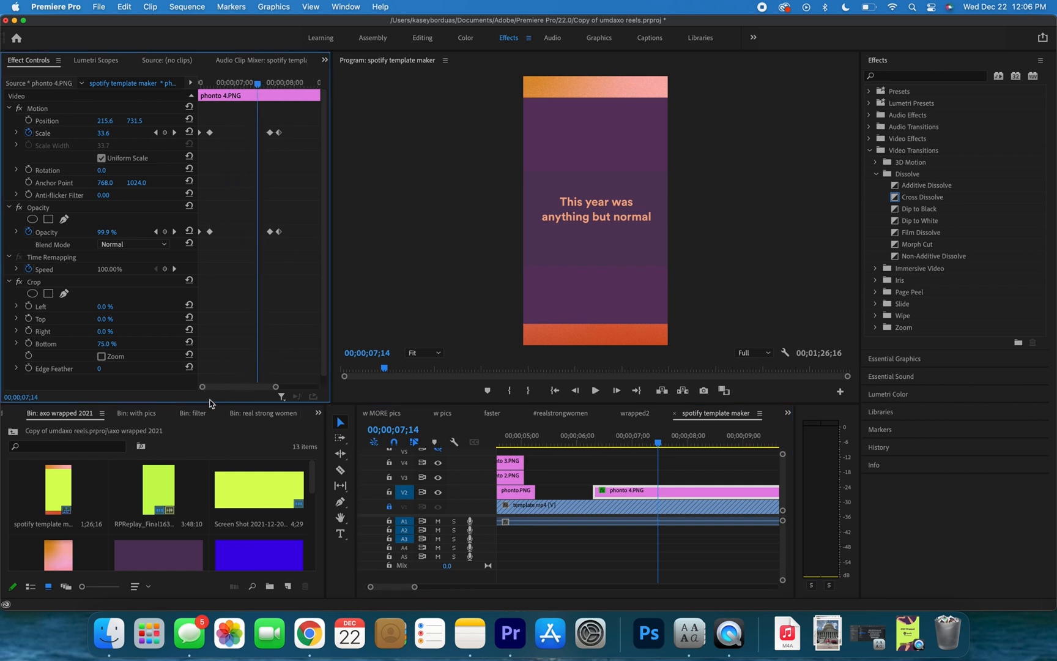
drag(203, 387, 228, 387)
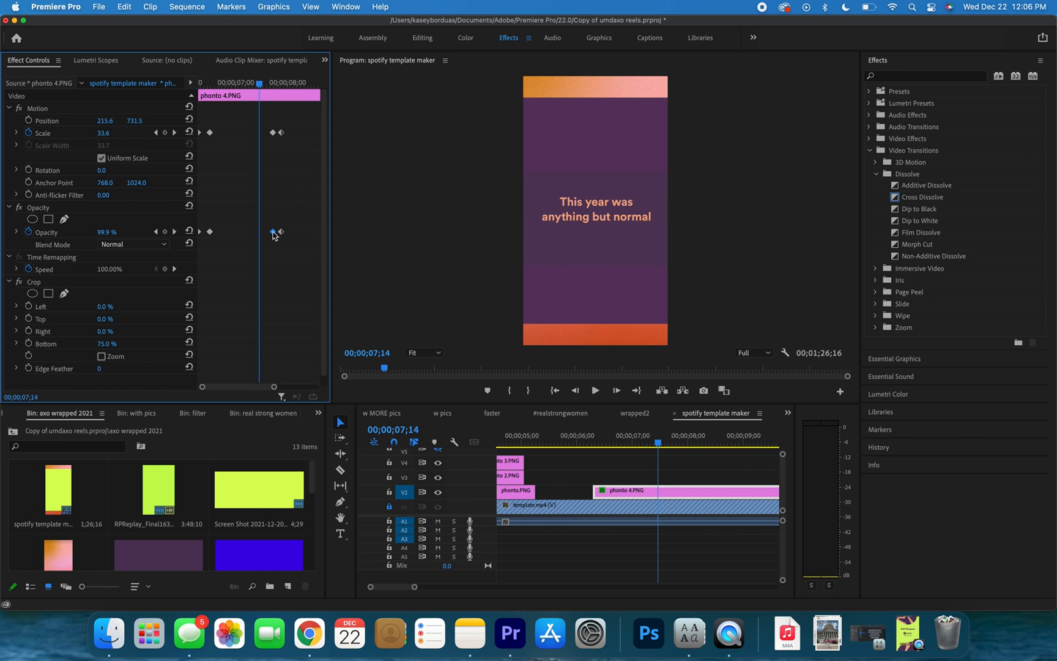
key(Delete)
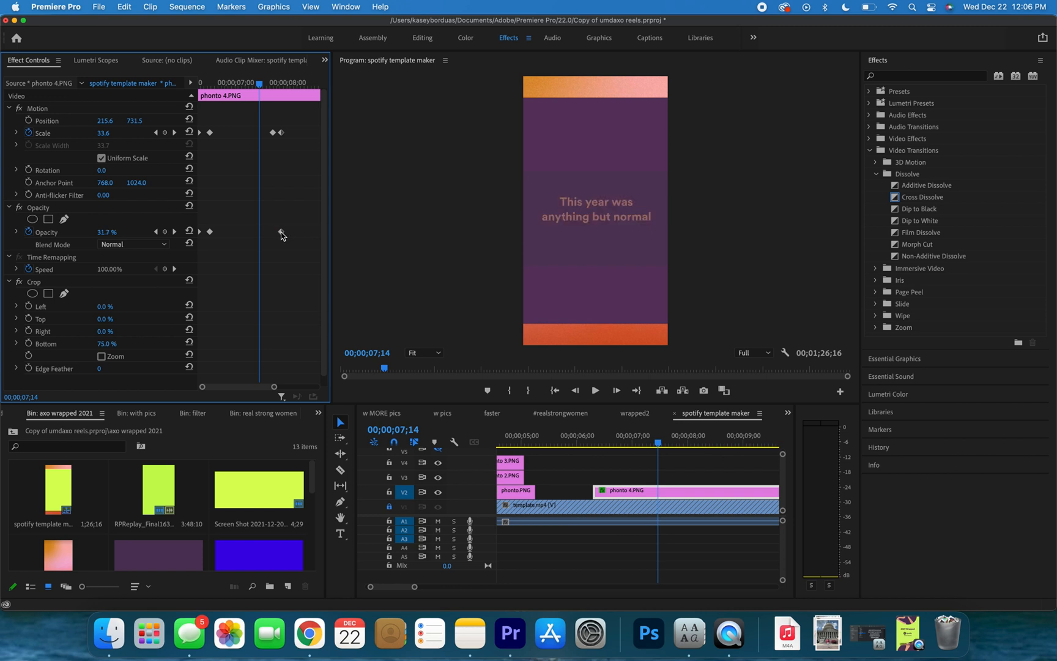
drag(260, 86, 274, 116)
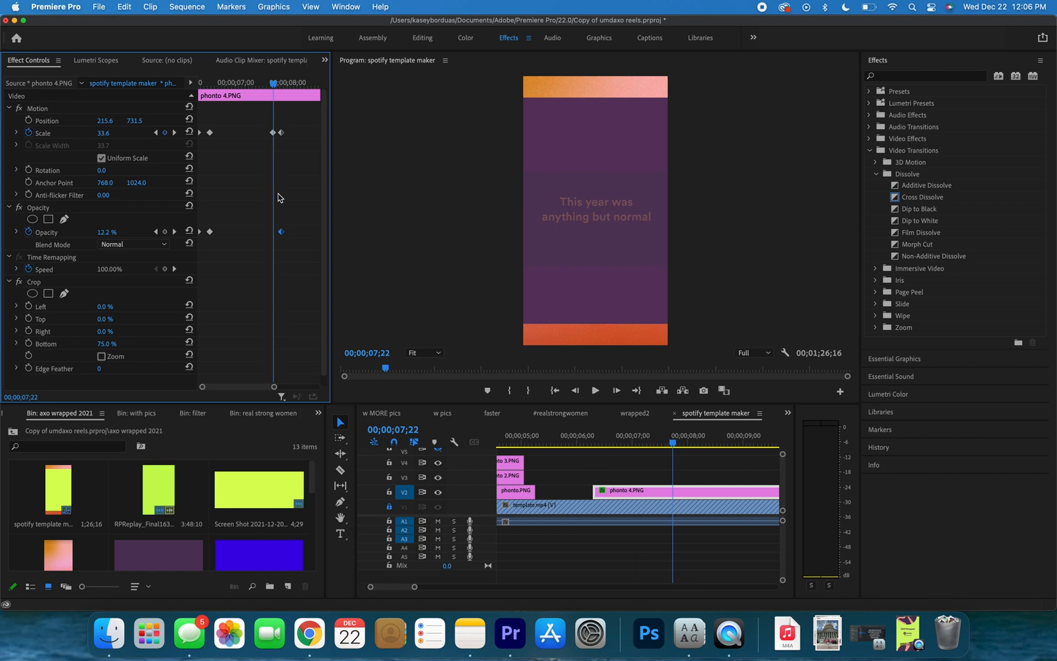
click(110, 231)
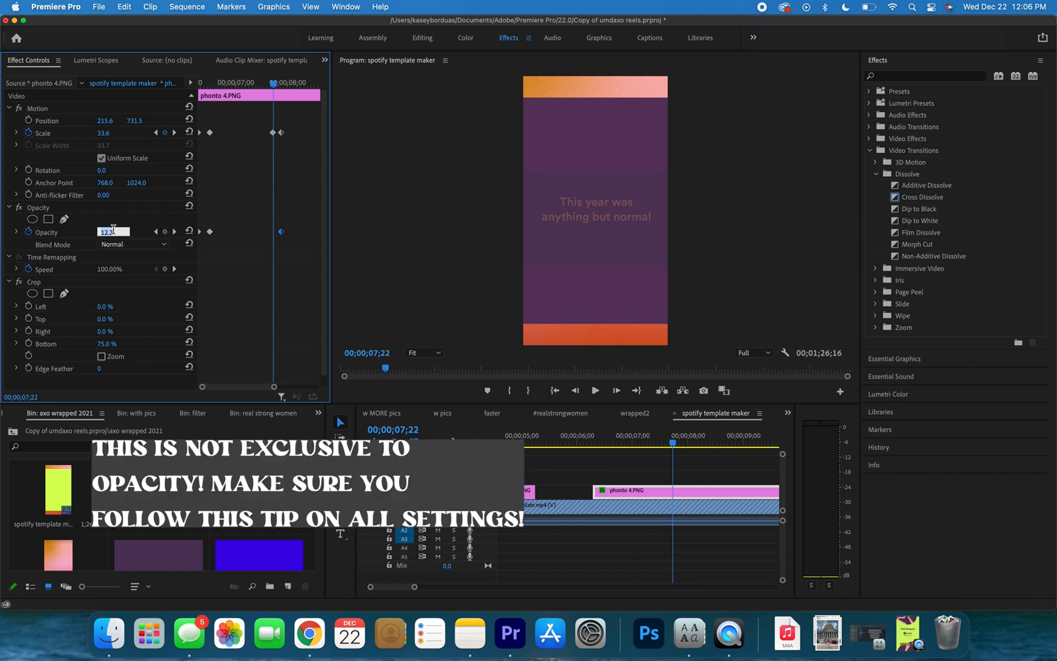
text(99.9)
key(Return)
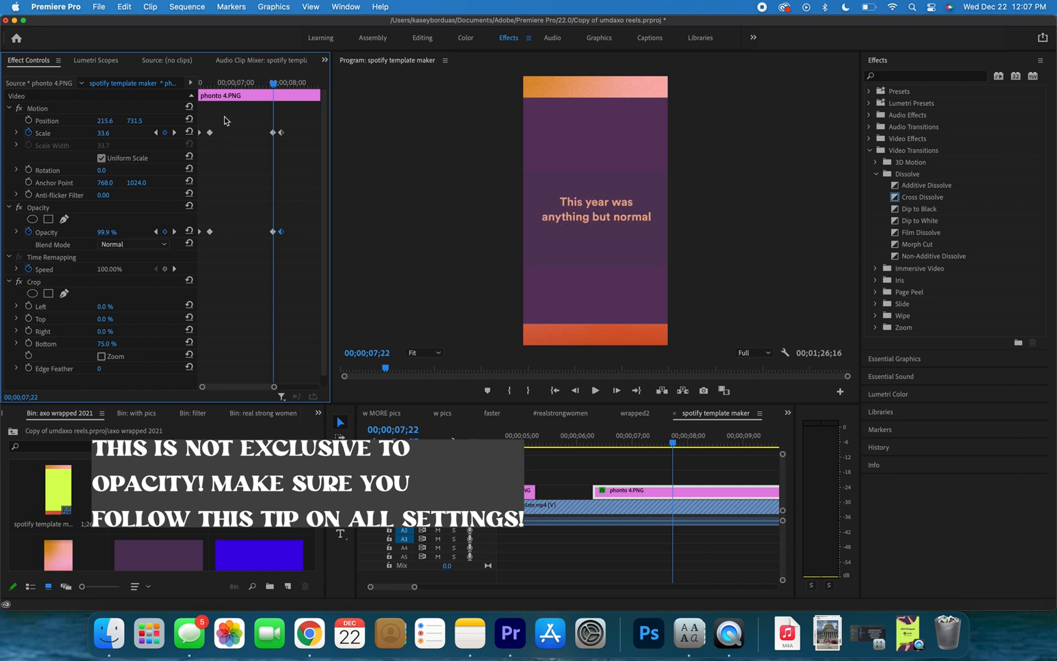
Return the playhead to phonto 4.PNG's first keyframe at 00;00;06;09 and show more of the timeline.
drag(211, 90, 133, 144)
drag(206, 86, 179, 122)
key(minus)
key(minus)
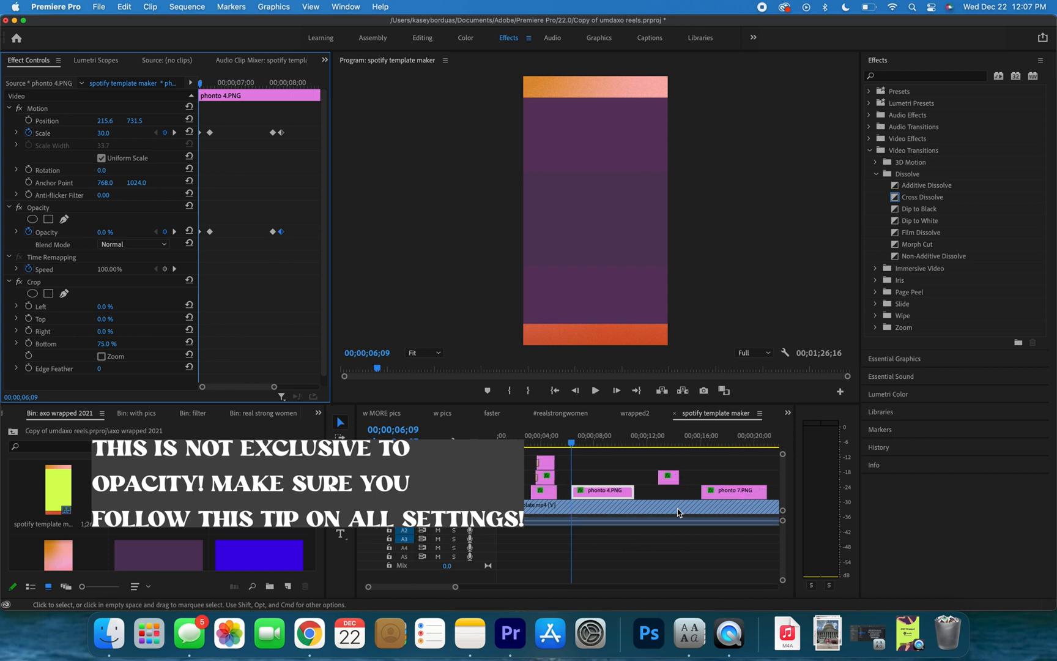
Preview the following text clips and stop on the Outgoing Exec list at 00;00;30;02.
key(space)
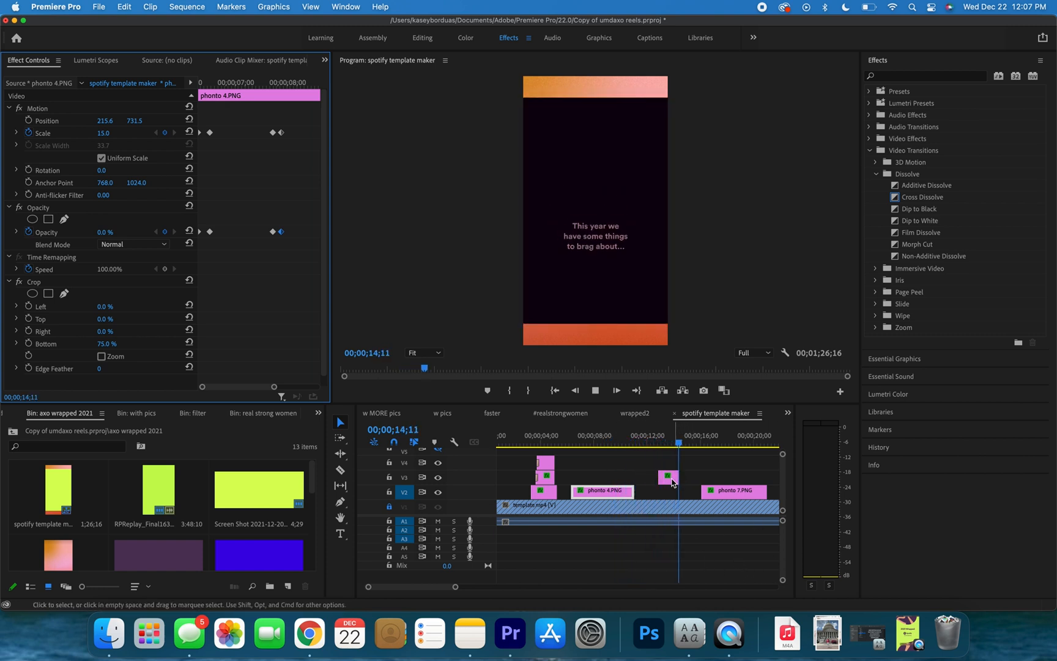
click(725, 490)
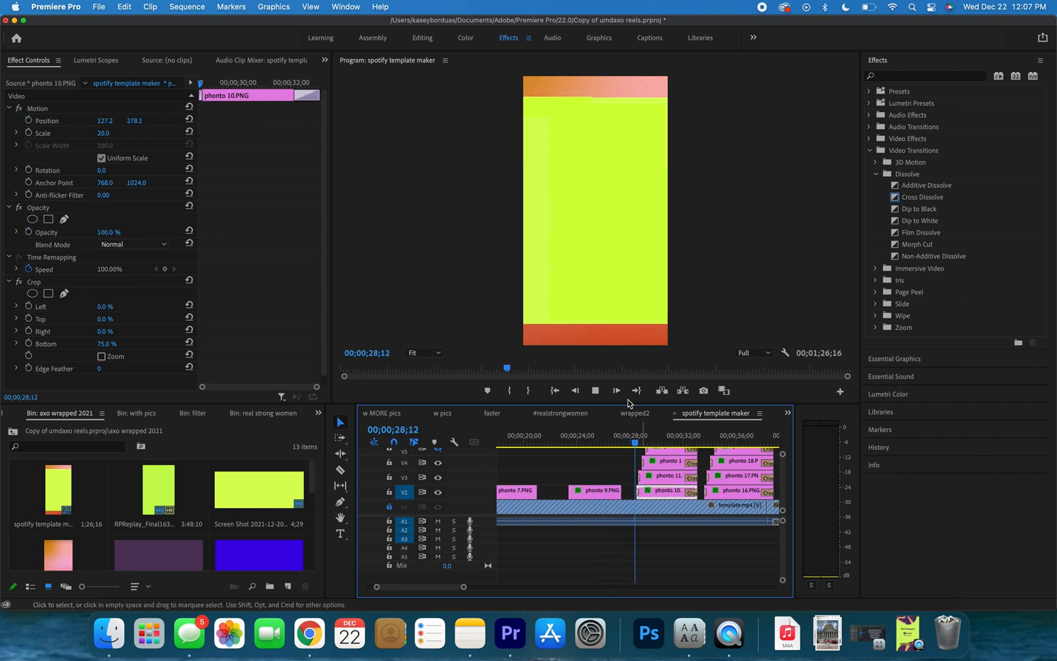
key(space)
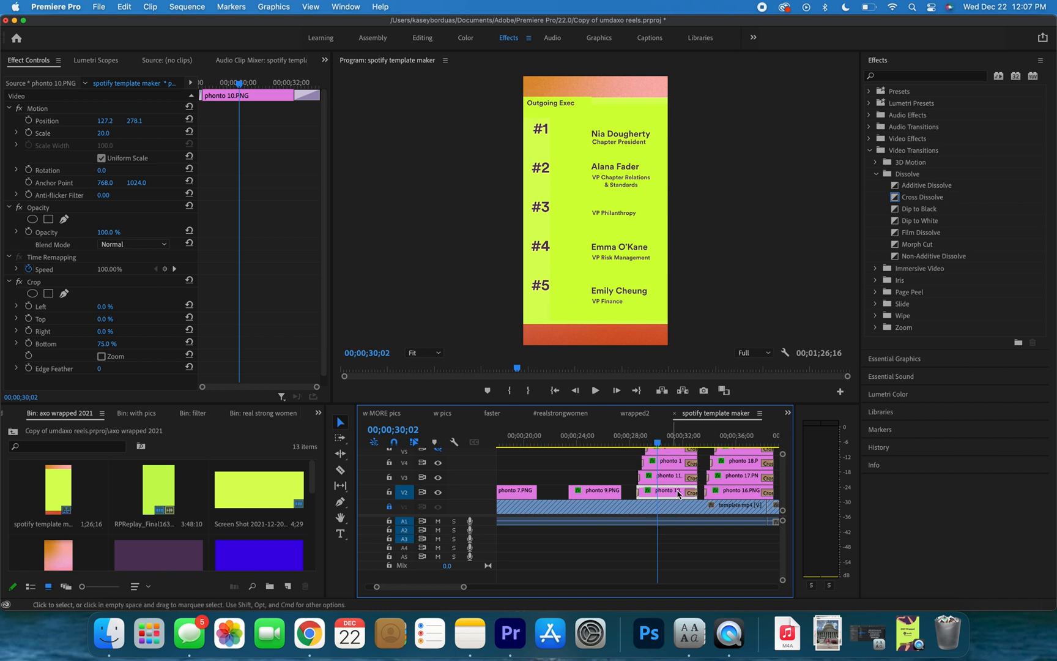
Select phonto 11.PNG and scrub through the staggered cross dissolves of the Outgoing Exec list, stopping at 00;00;30;09.
click(677, 478)
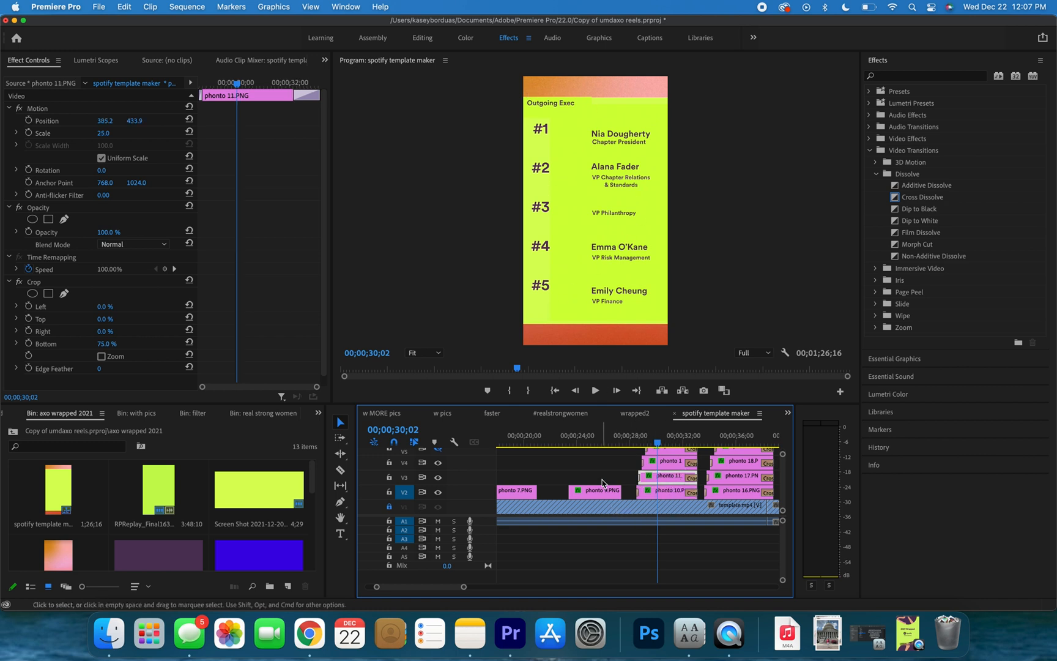
scroll(641, 482, up, 3)
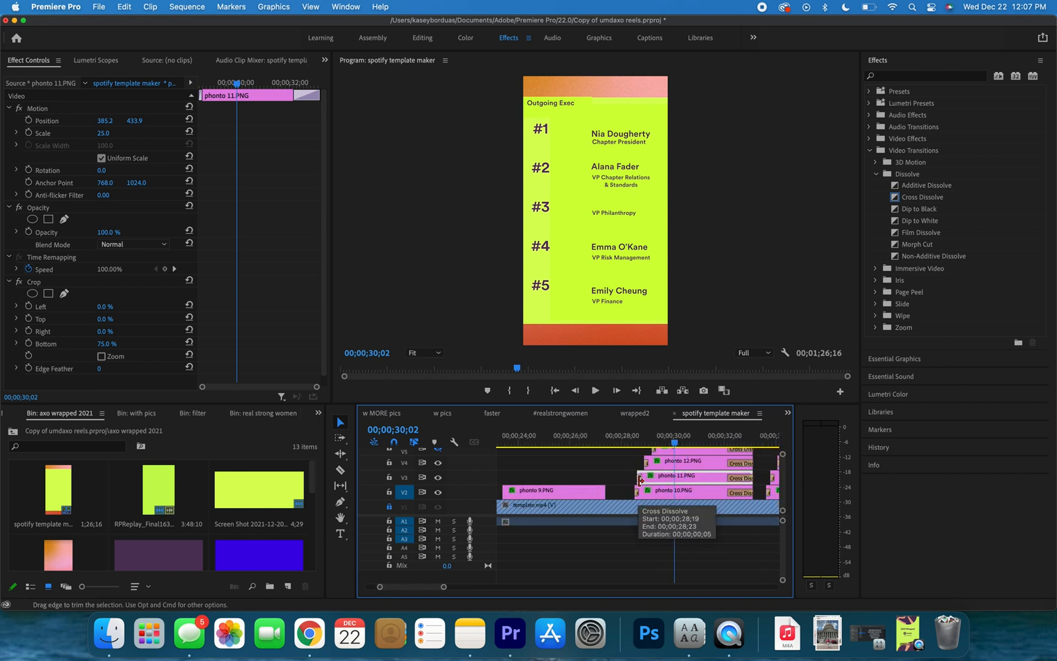
scroll(640, 481, down, 1)
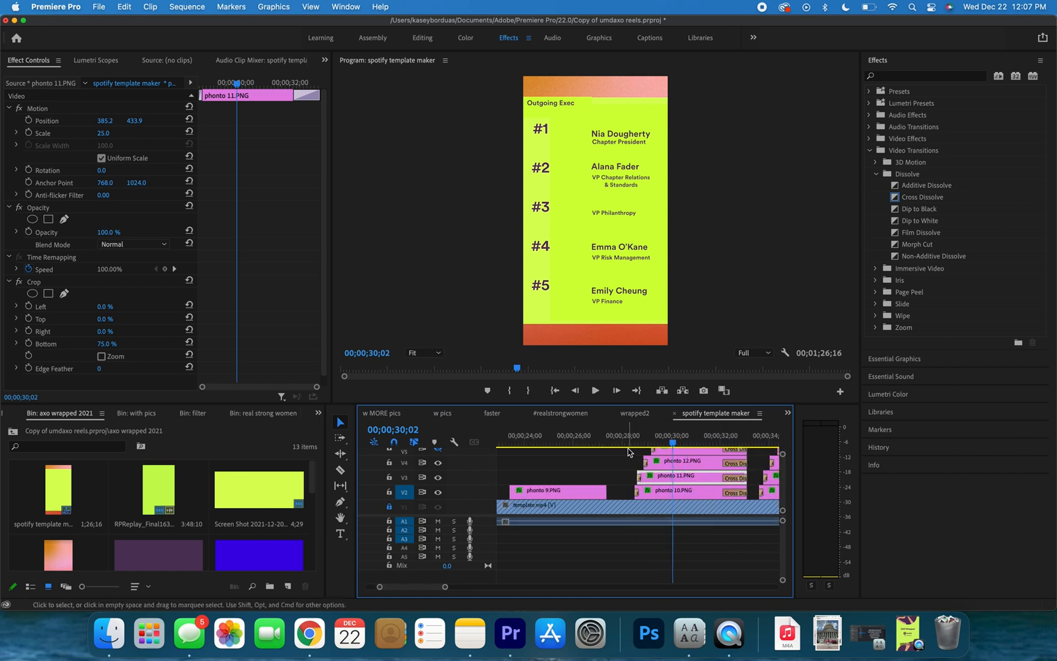
mouse_move(630, 437)
mouse_down()
mouse_move(679, 438)
mouse_move(642, 438)
mouse_up()
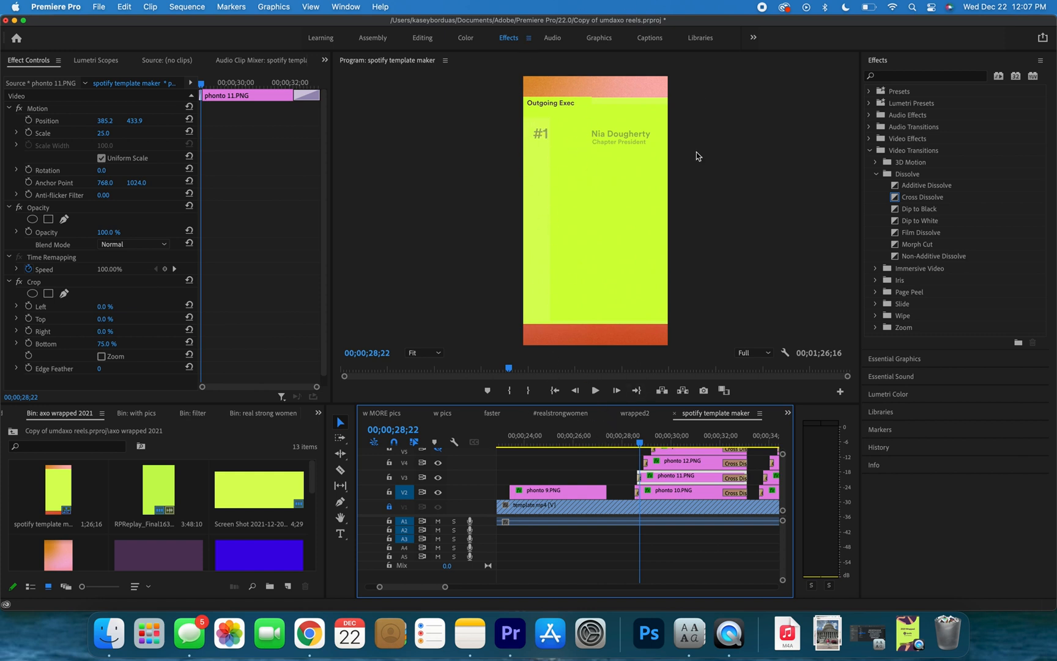
drag(618, 437, 676, 438)
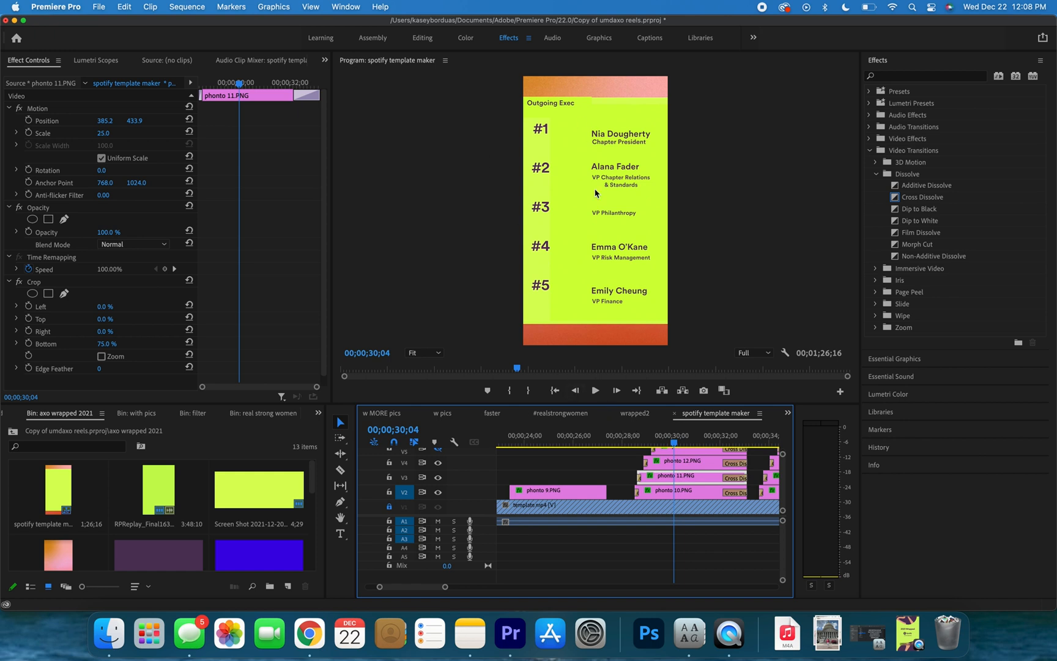
drag(669, 432, 678, 435)
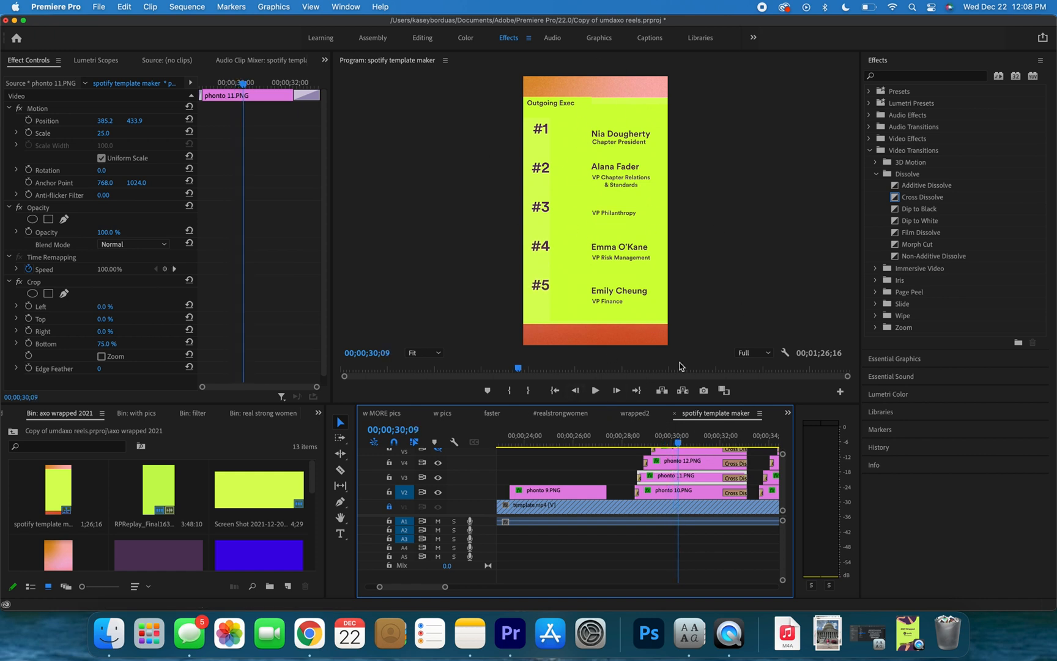
Turn the V5 track's output back on at 00;00;30;22 and select the phonto 33.PNG and phonto 32.PNG labels in the preview.
key(space)
scroll(611, 483, up, 3)
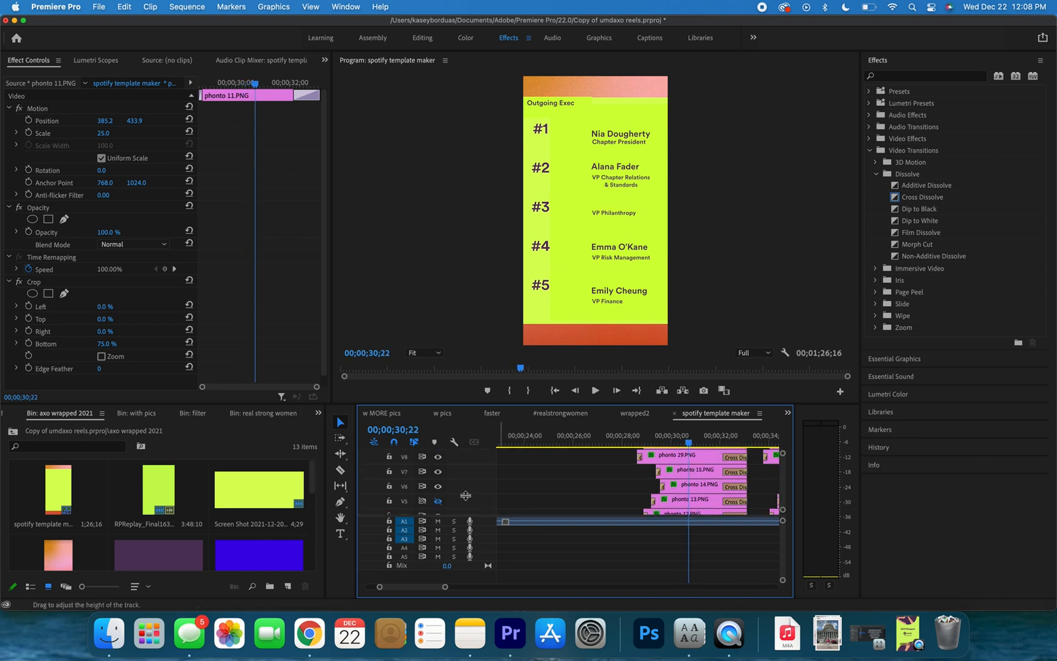
click(438, 501)
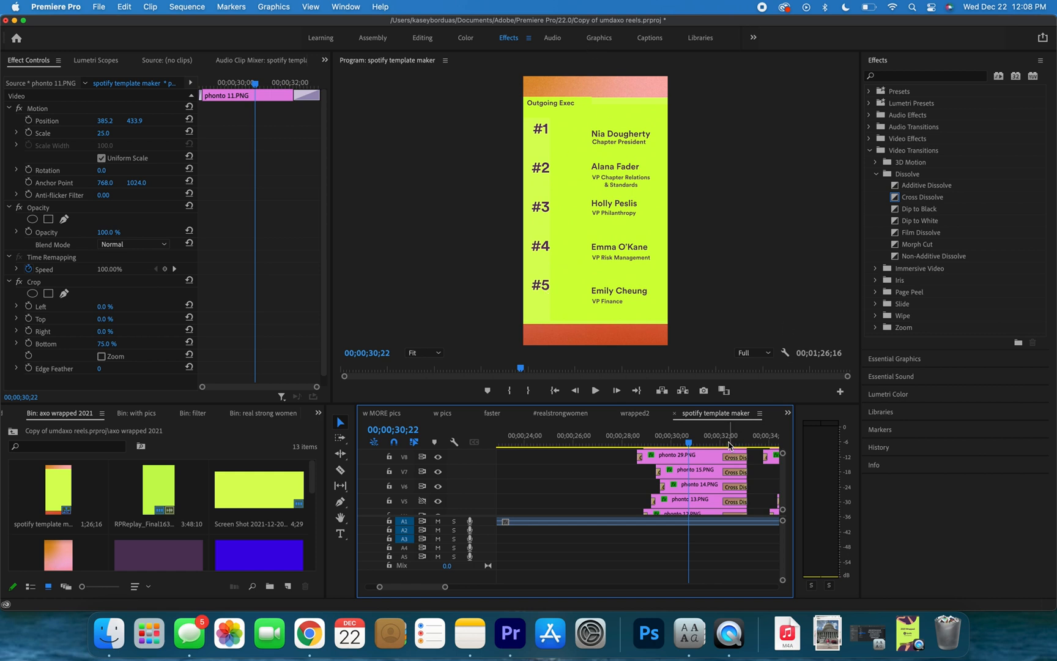
click(625, 293)
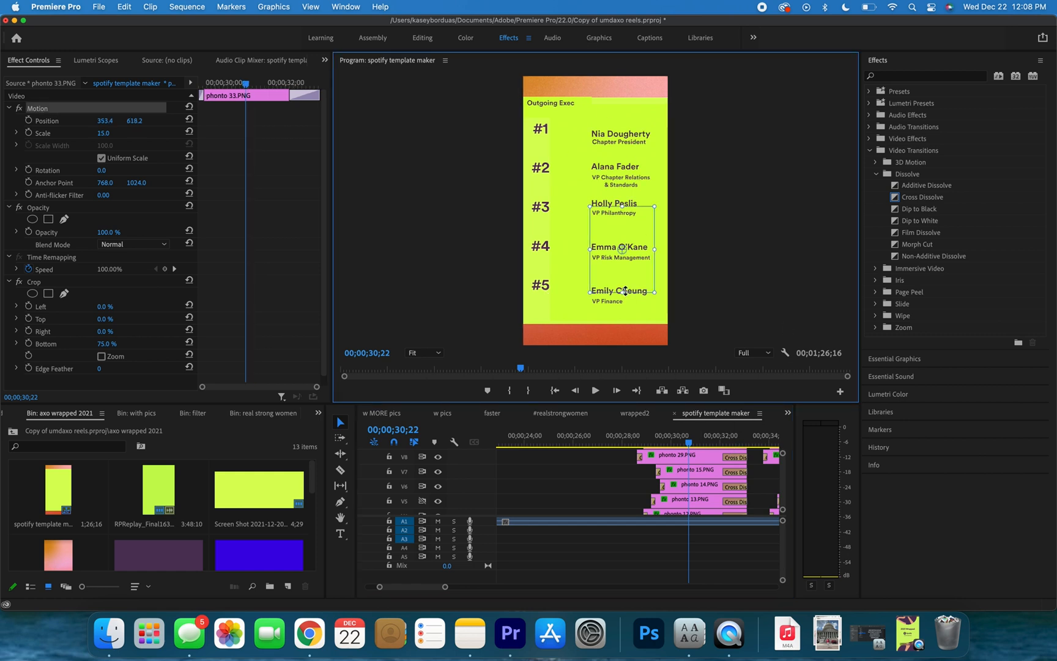
click(619, 304)
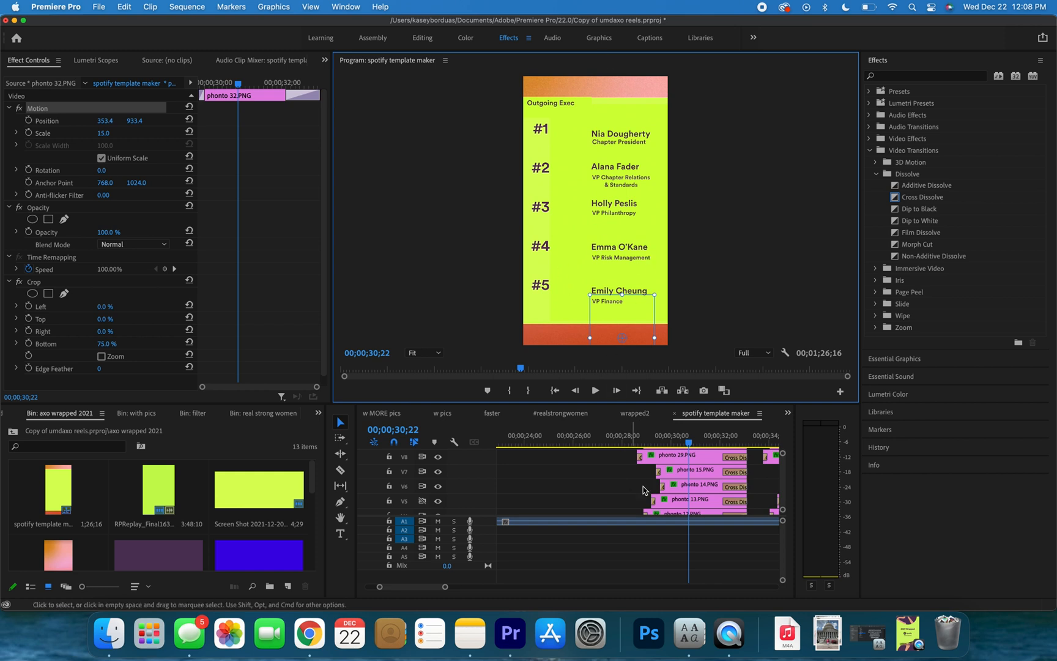
Check the Incoming Exec list at 00;00;36;04, and play its transition from the Outgoing Exec list between 00;00;32;01 and 00;00;35;20.
scroll(733, 499, down, 3)
click(716, 443)
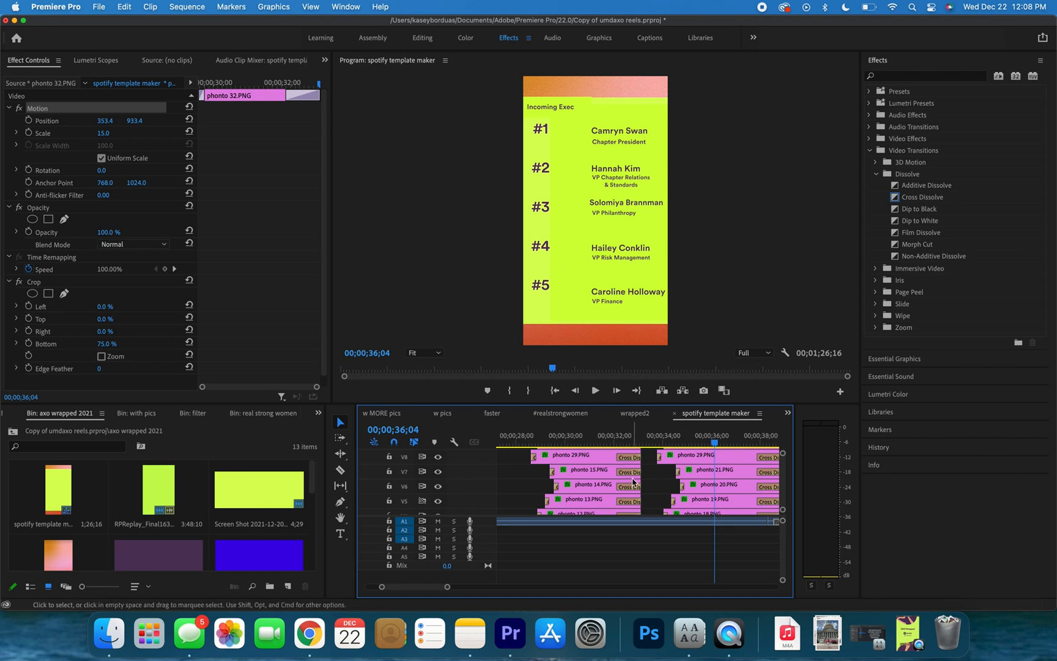
scroll(633, 482, down, 3)
click(614, 440)
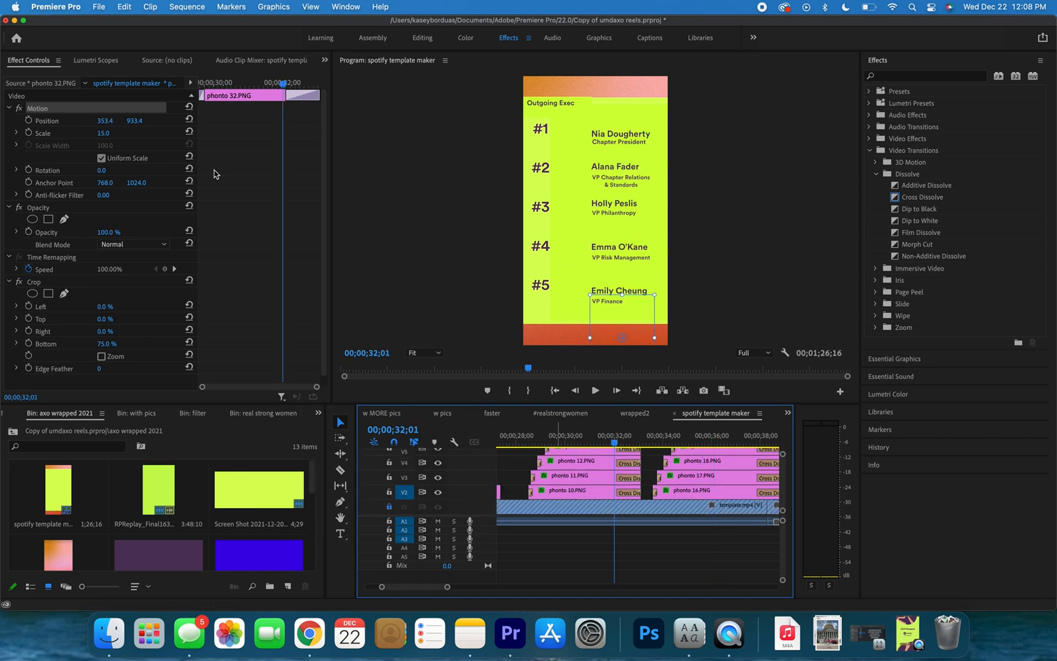
key(space)
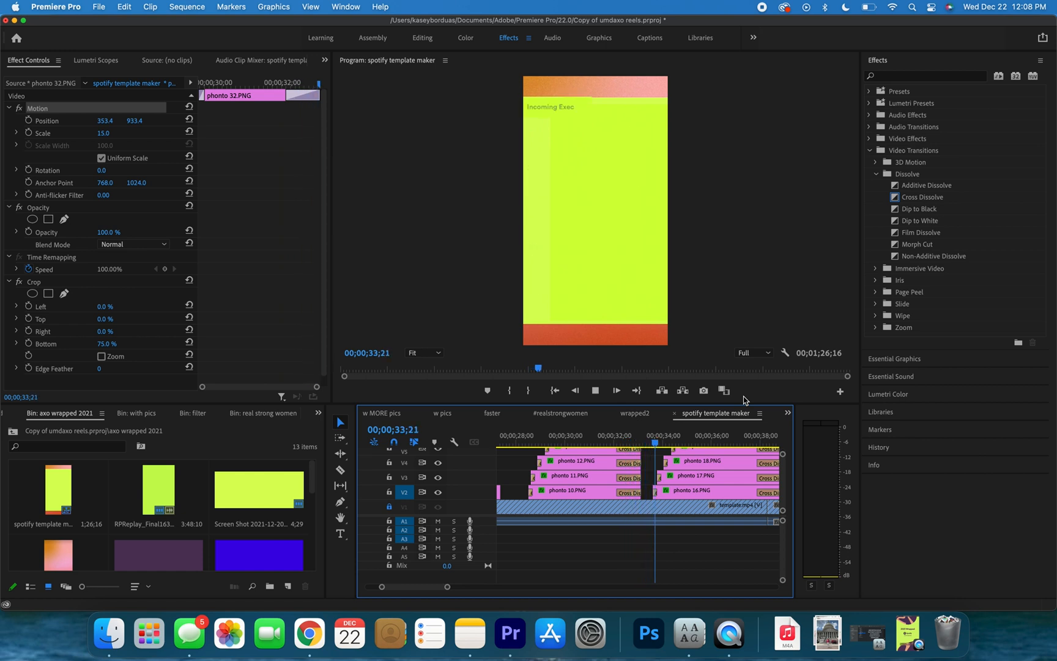
key(space)
Inspect the phonto 24.PNG fundraising text at 00;01;01;17 and return to the Audio Aura section at 00;00;49;12.
scroll(715, 492, right, 5)
scroll(714, 500, down, 3)
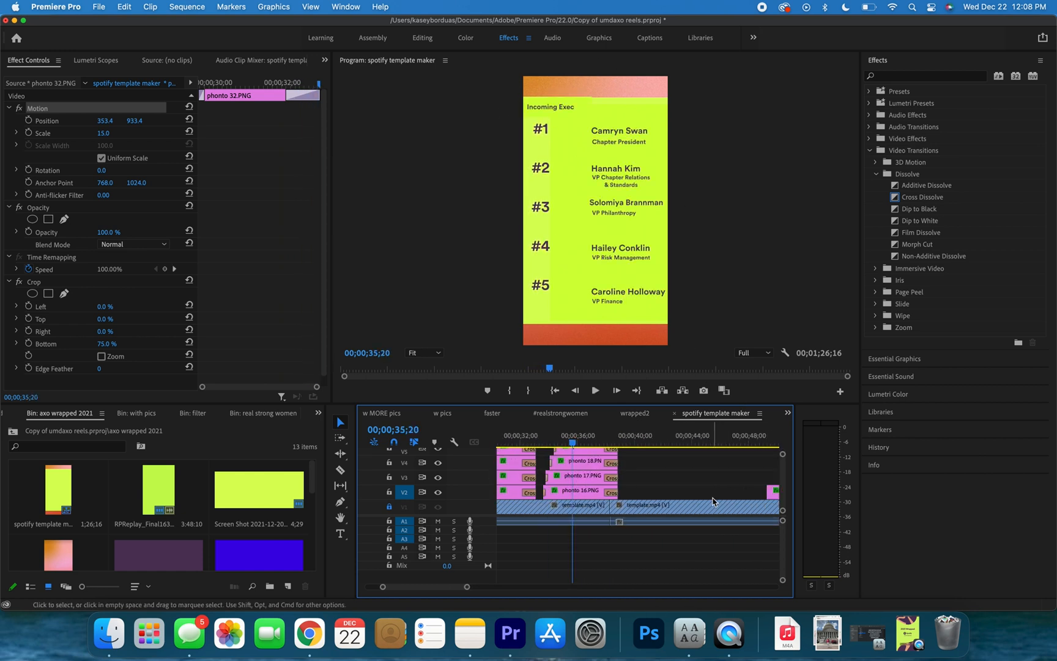
scroll(713, 500, down, 5)
click(702, 435)
click(700, 493)
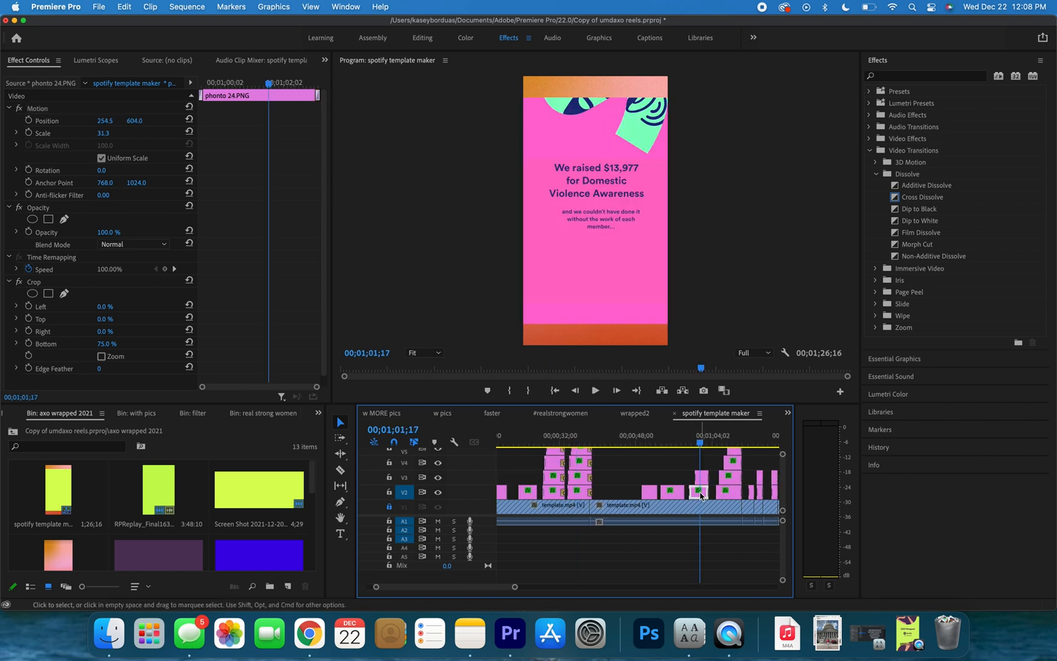
mouse_move(696, 436)
mouse_down()
mouse_move(685, 437)
mouse_move(694, 438)
mouse_up()
key(space)
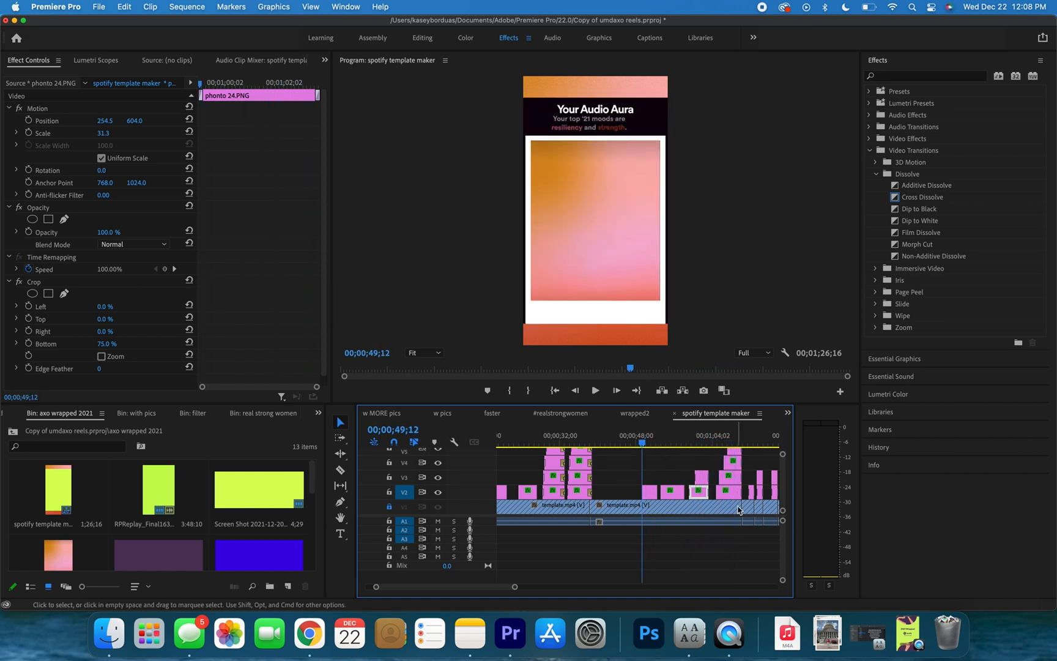
Deselect the clip and start exporting the spotify template maker sequence as media.
click(667, 522)
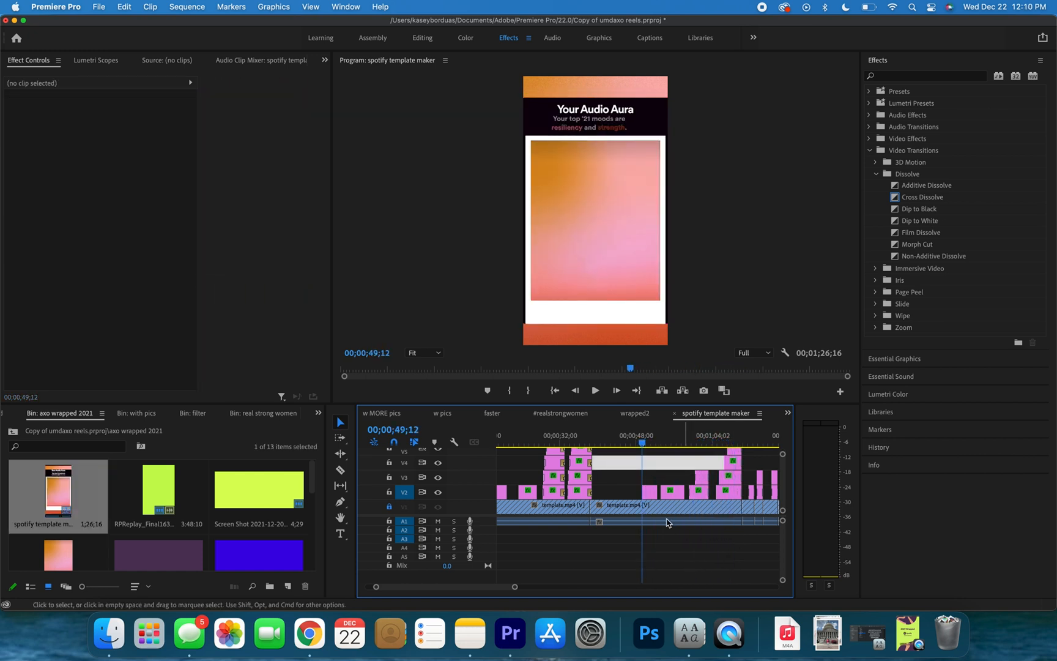
click(103, 9)
mouse_move(184, 375)
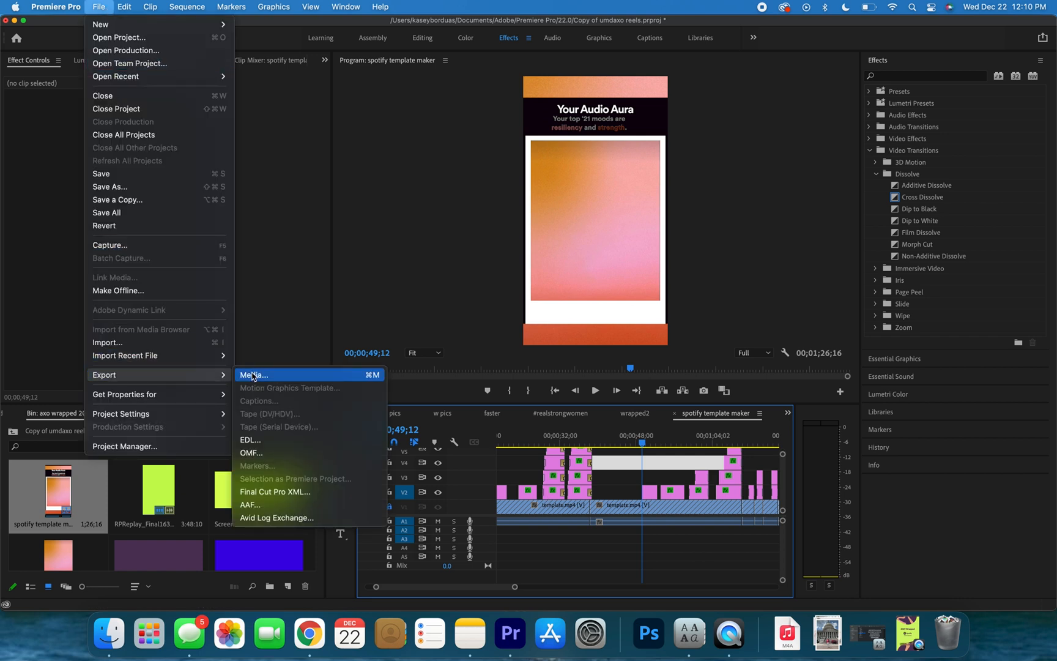
click(269, 375)
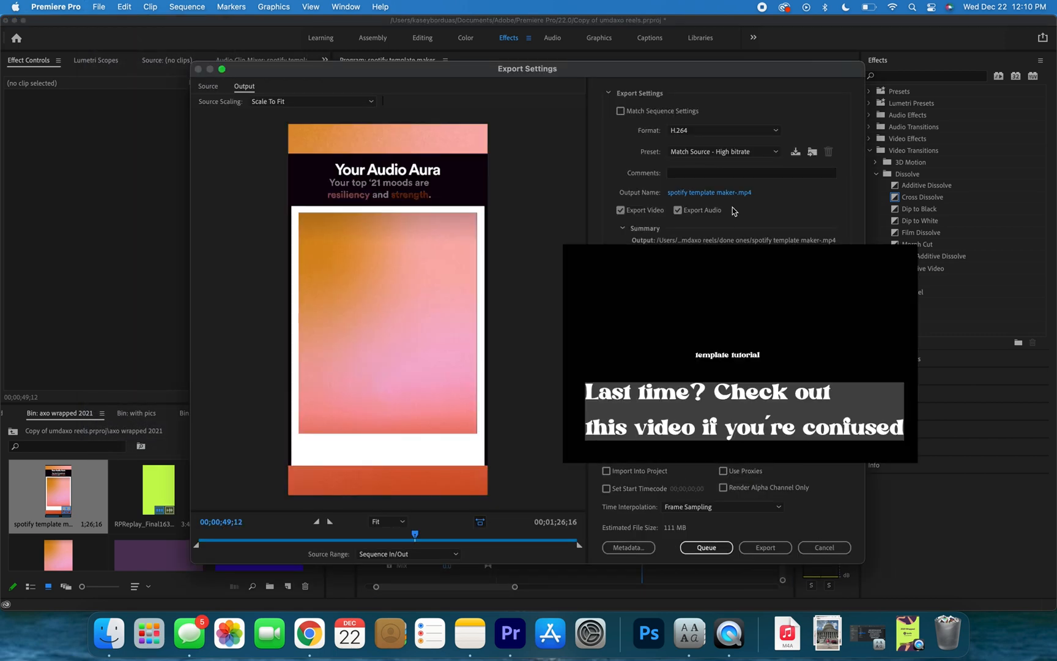
click(710, 193)
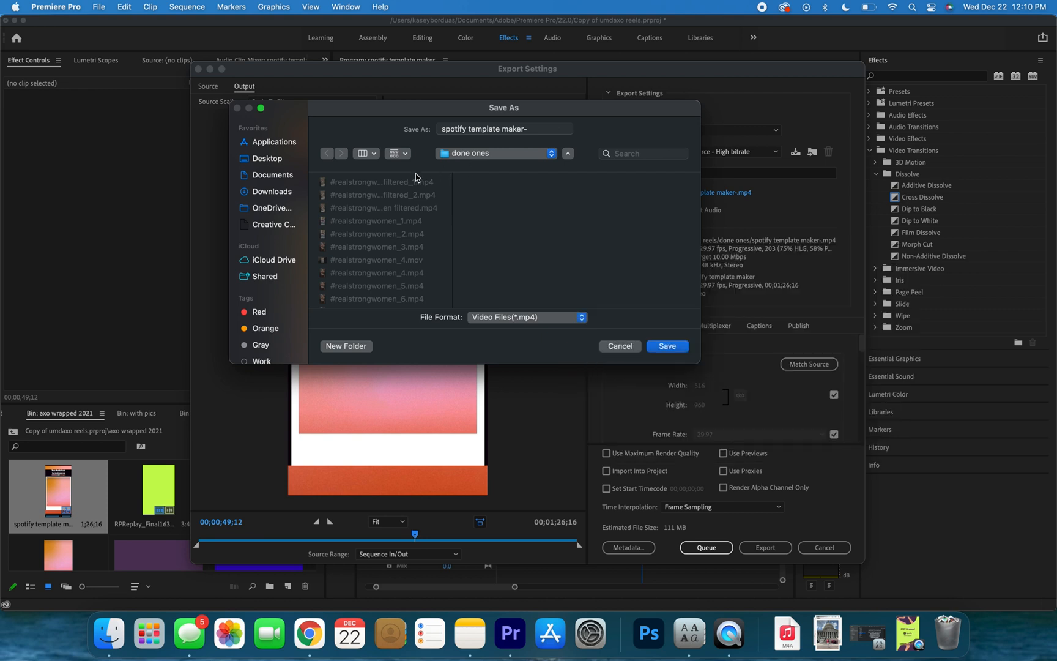
click(485, 154)
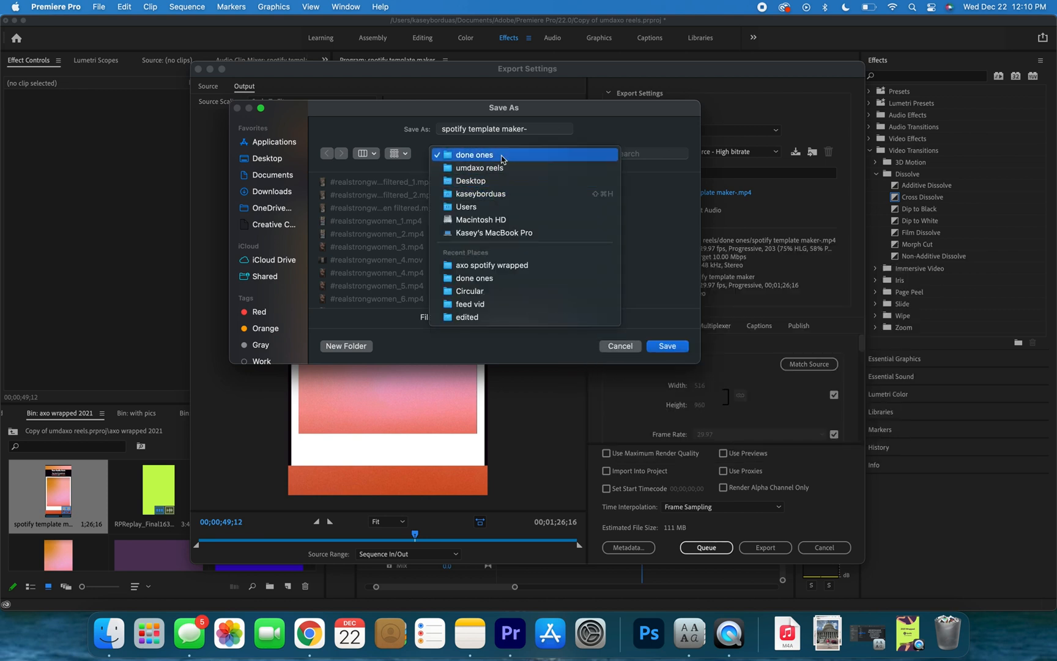
click(502, 270)
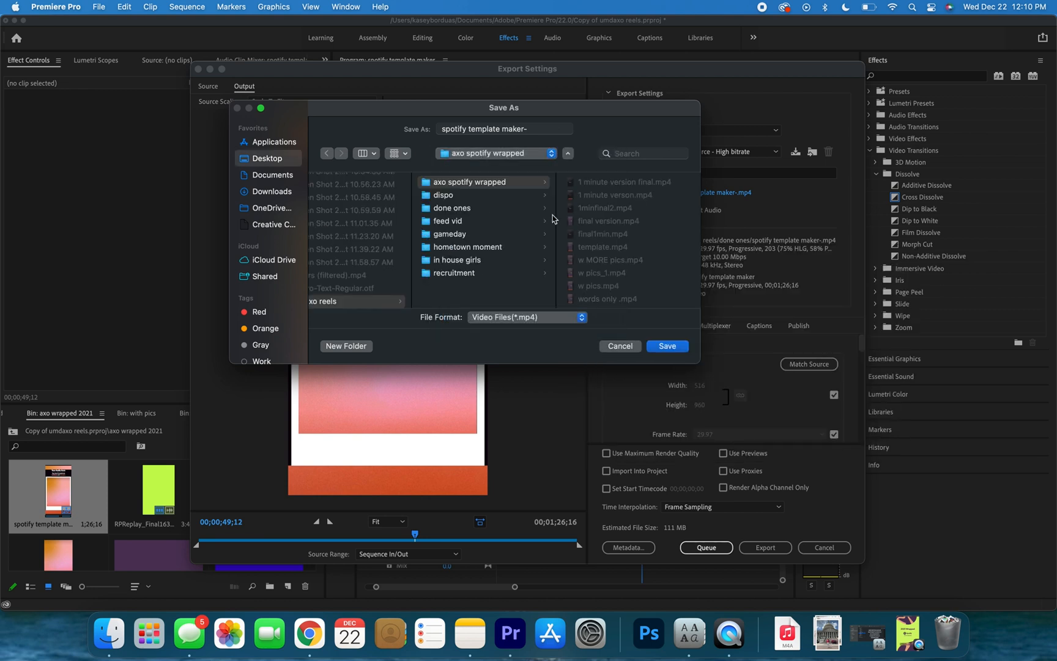
scroll(612, 265, down, 1)
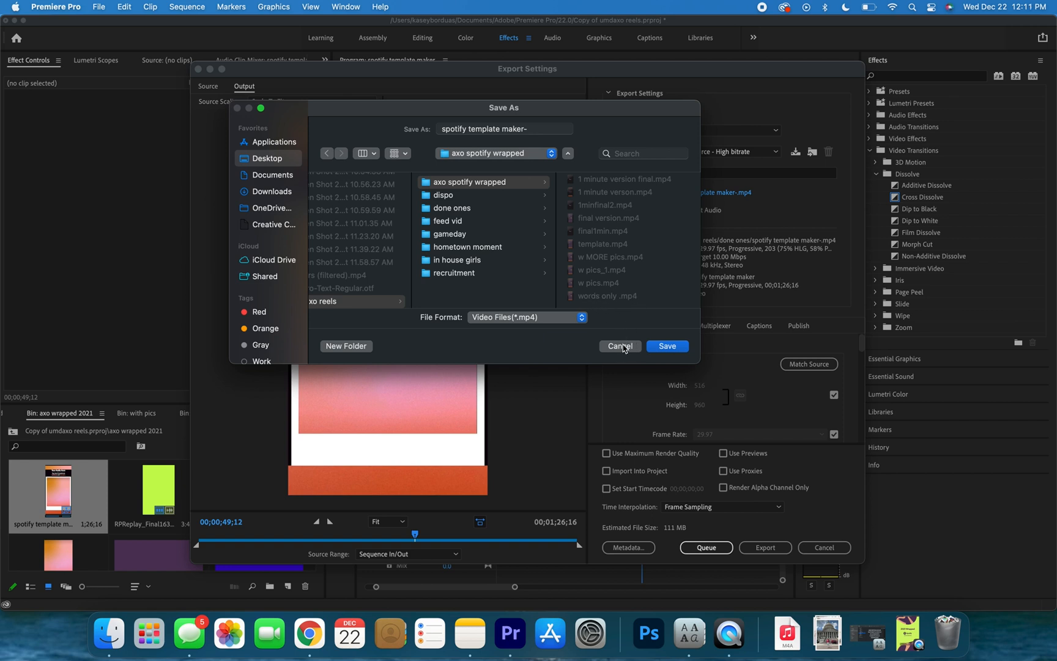
click(620, 347)
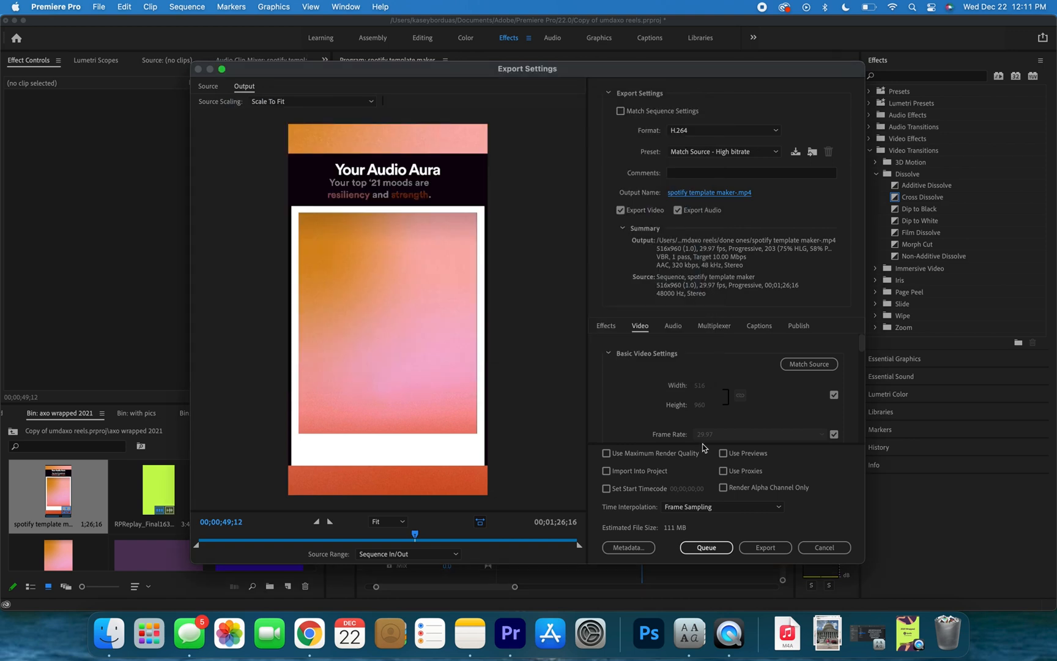
click(834, 549)
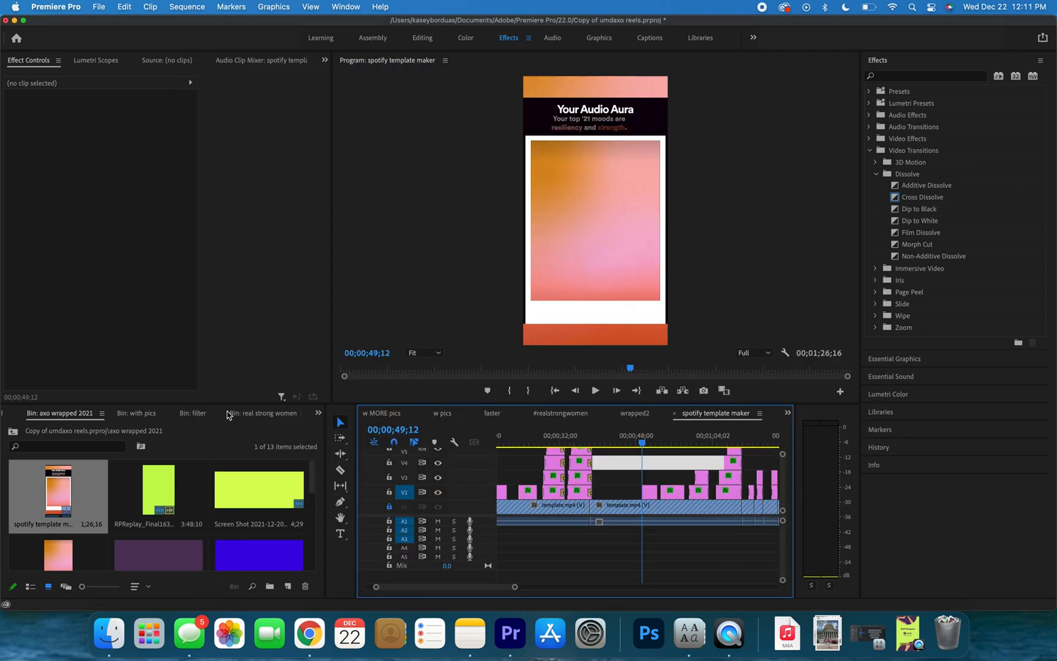
Open the w pics sequence from the with pics bin inside the personalized bin and show its beginning.
scroll(222, 496, down, 6)
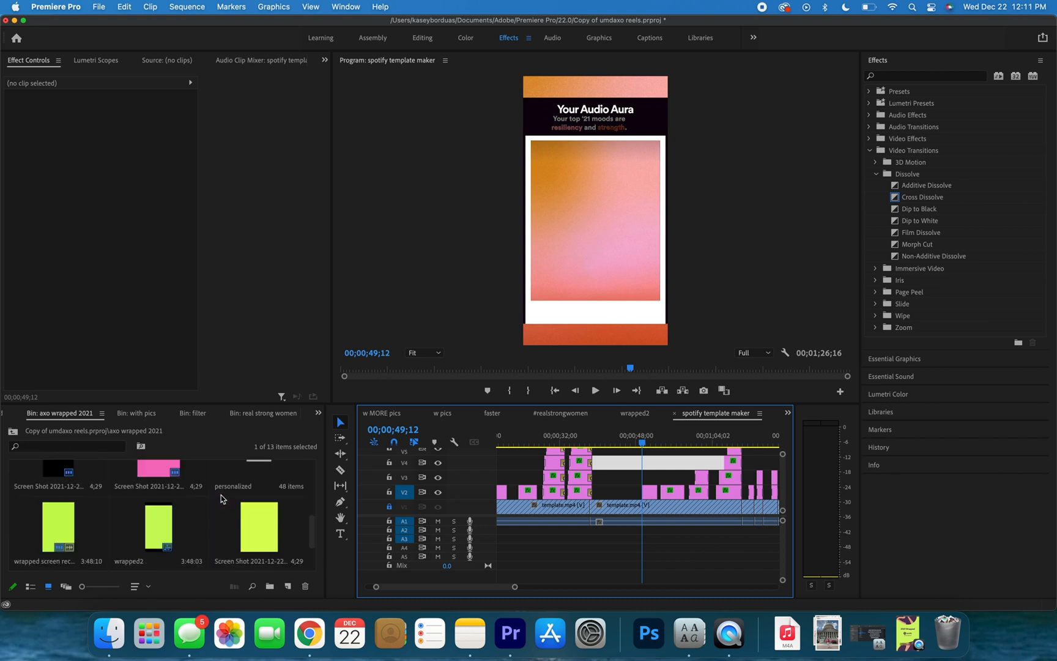
double_click(256, 483)
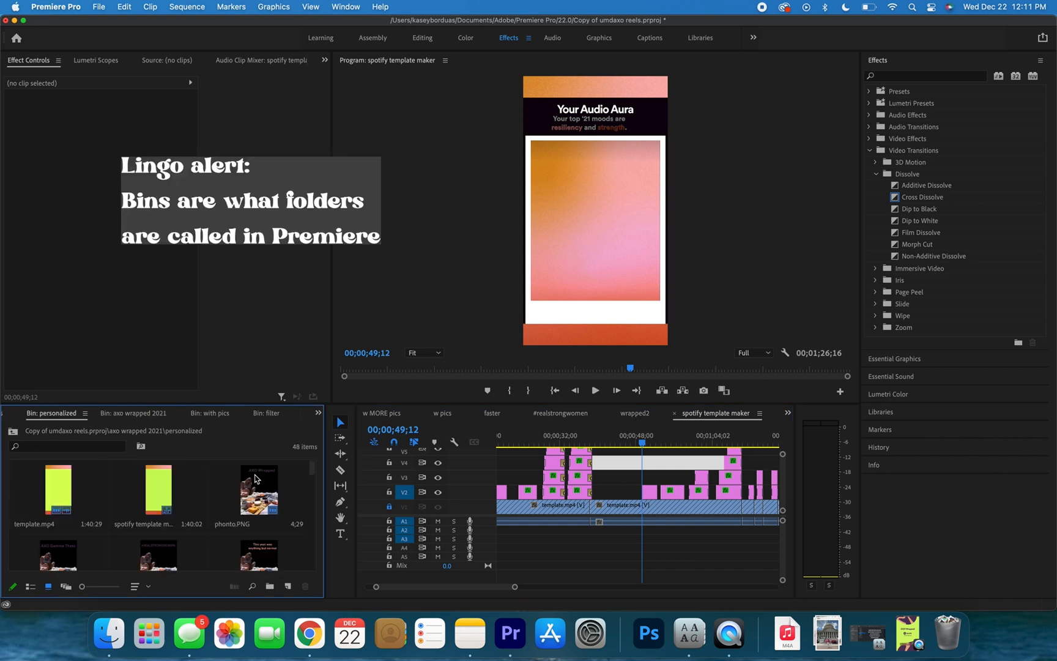
click(59, 489)
scroll(297, 568, down, 15)
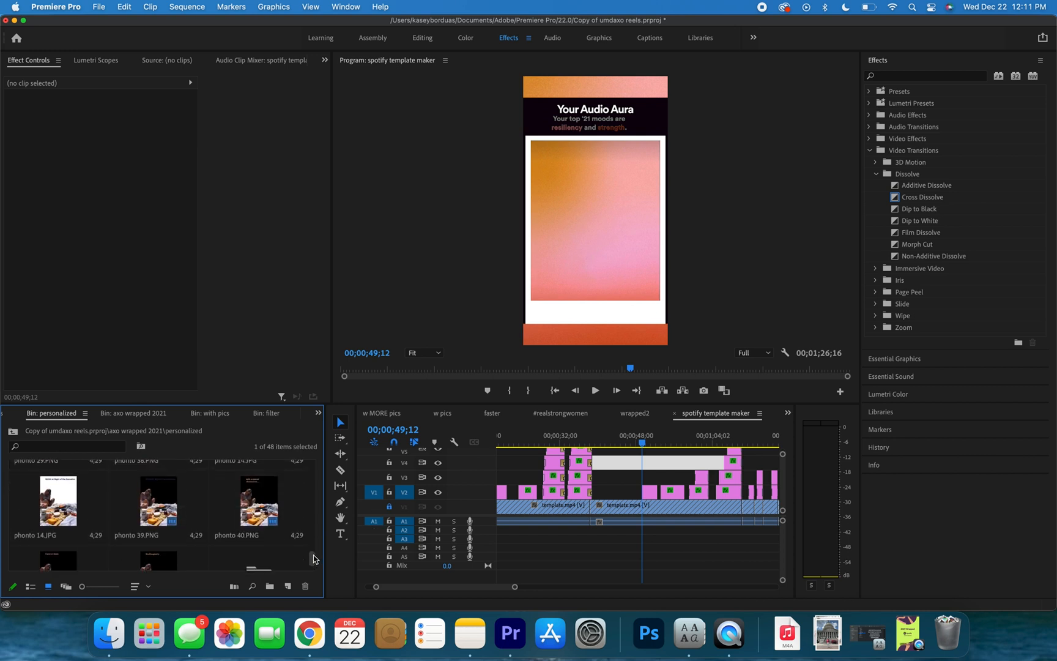
double_click(259, 537)
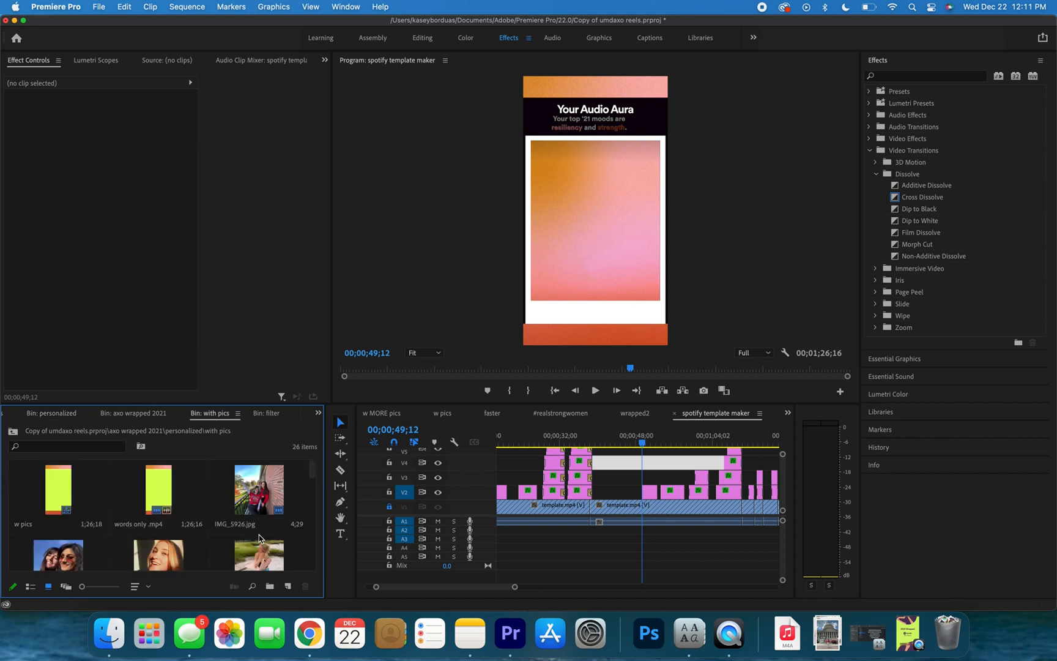
double_click(56, 497)
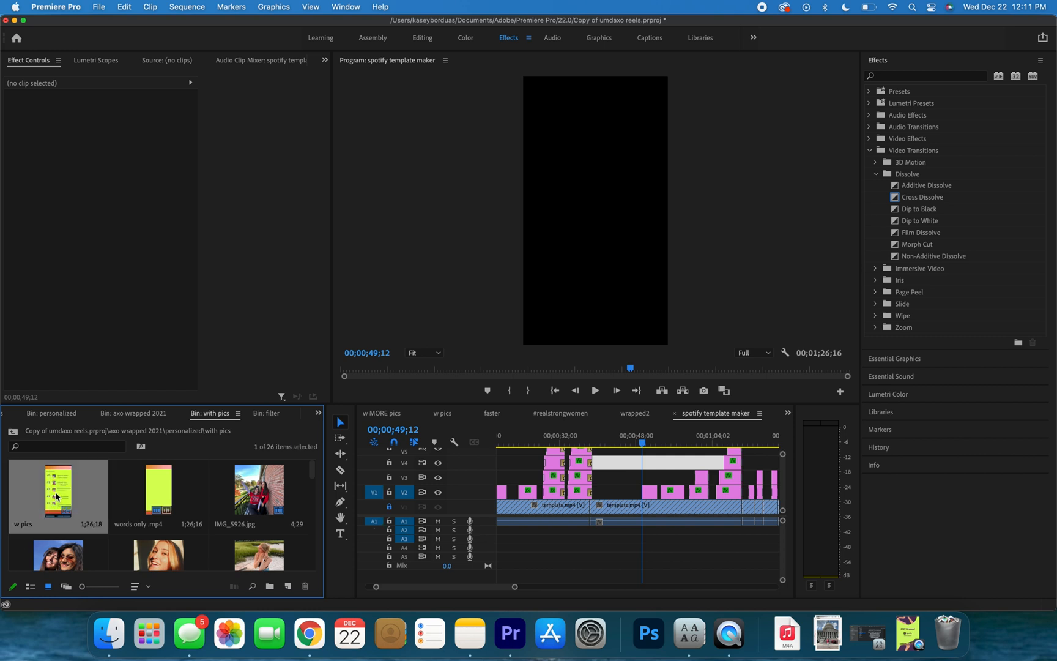
scroll(630, 529, left, 15)
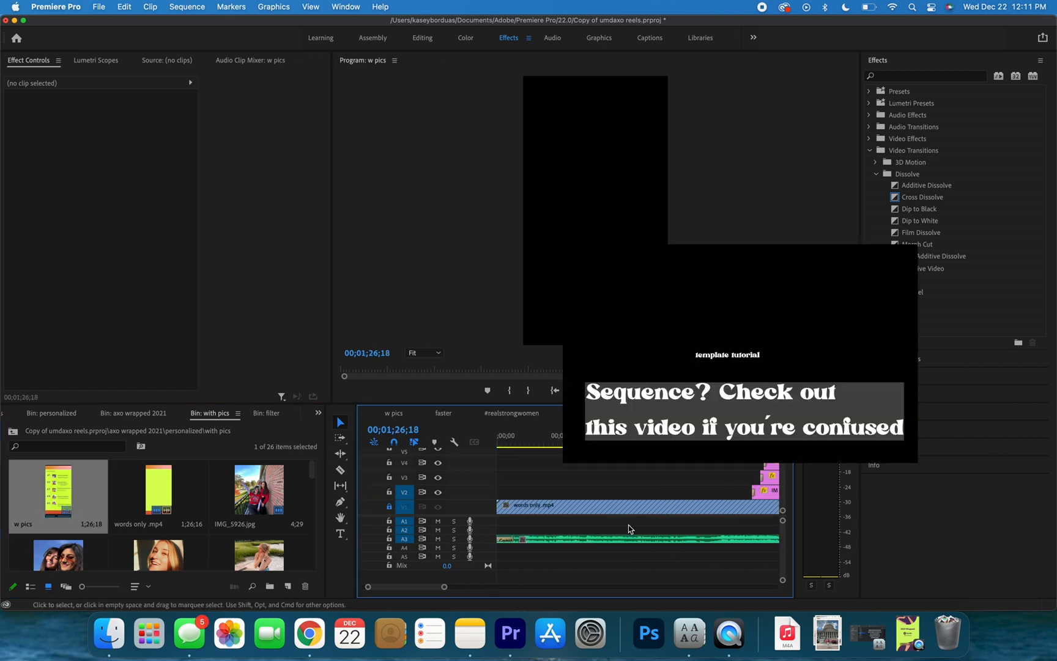
Position the playhead at 00;00;18;16 in the w pics sequence, over the first group of photo clips.
key(super+i)
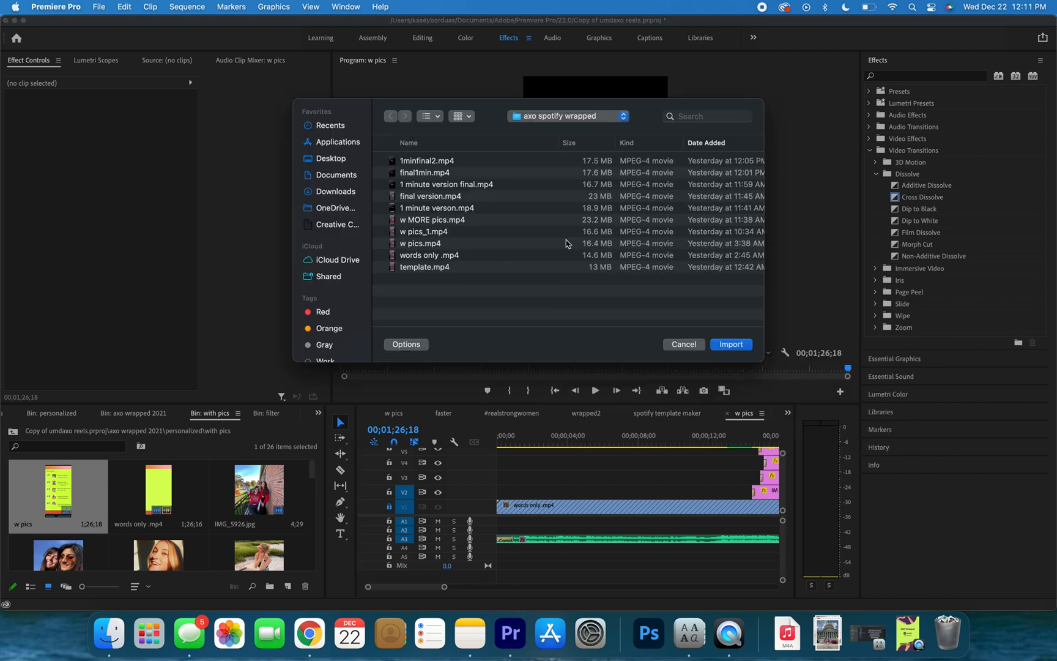
click(683, 345)
click(529, 495)
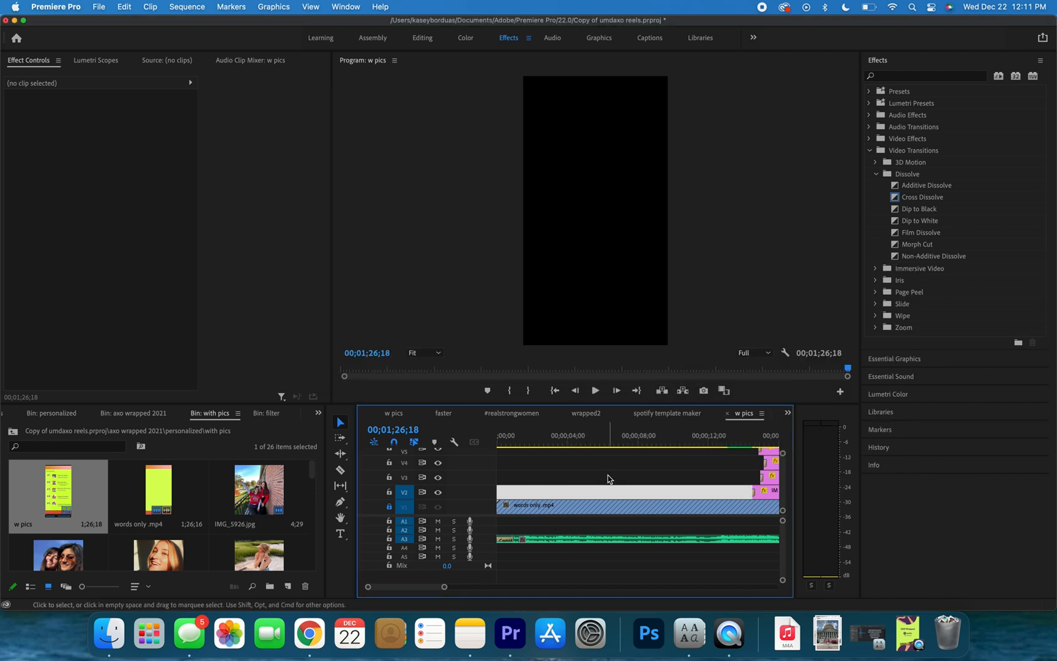
key(minus)
key(minus)
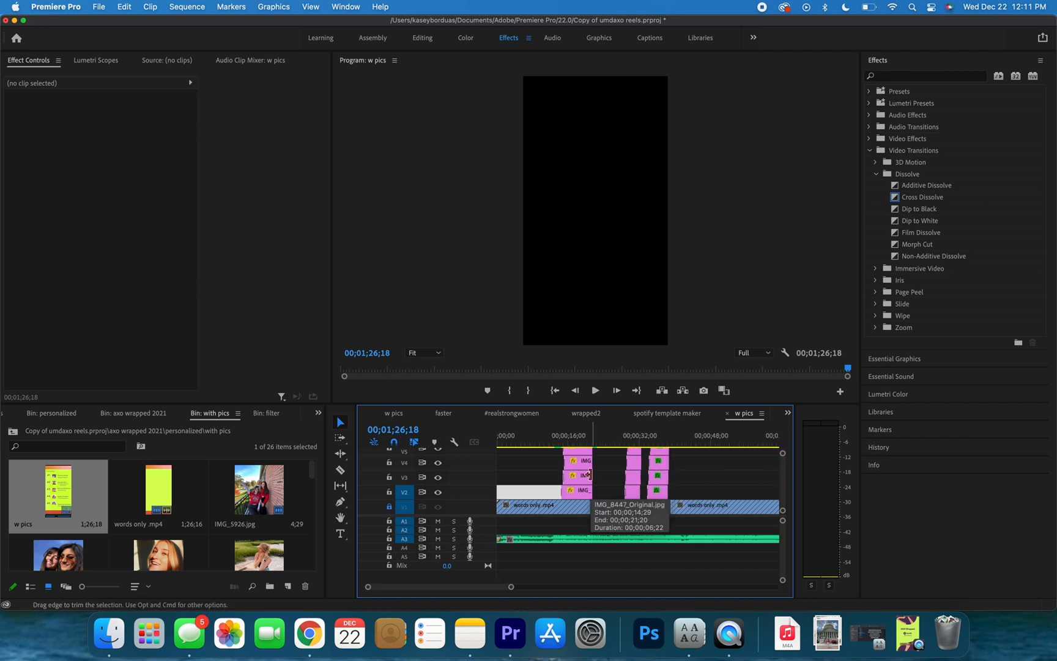
click(85, 501)
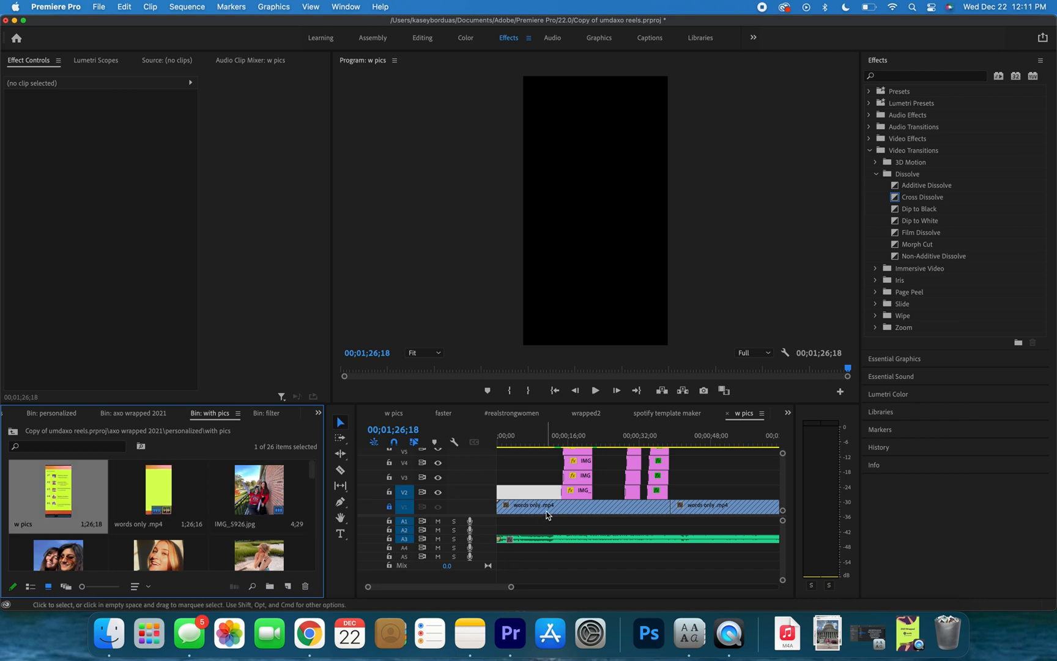
click(580, 440)
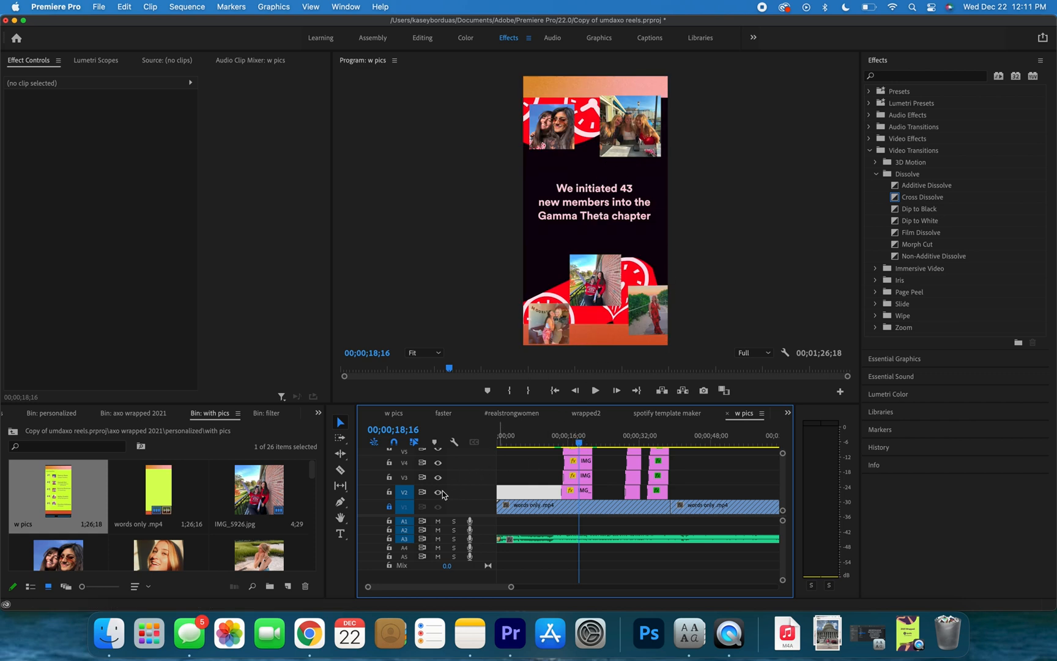
Hide video tracks V2 through V6 so only the underlying template video shows.
scroll(533, 492, up, 2)
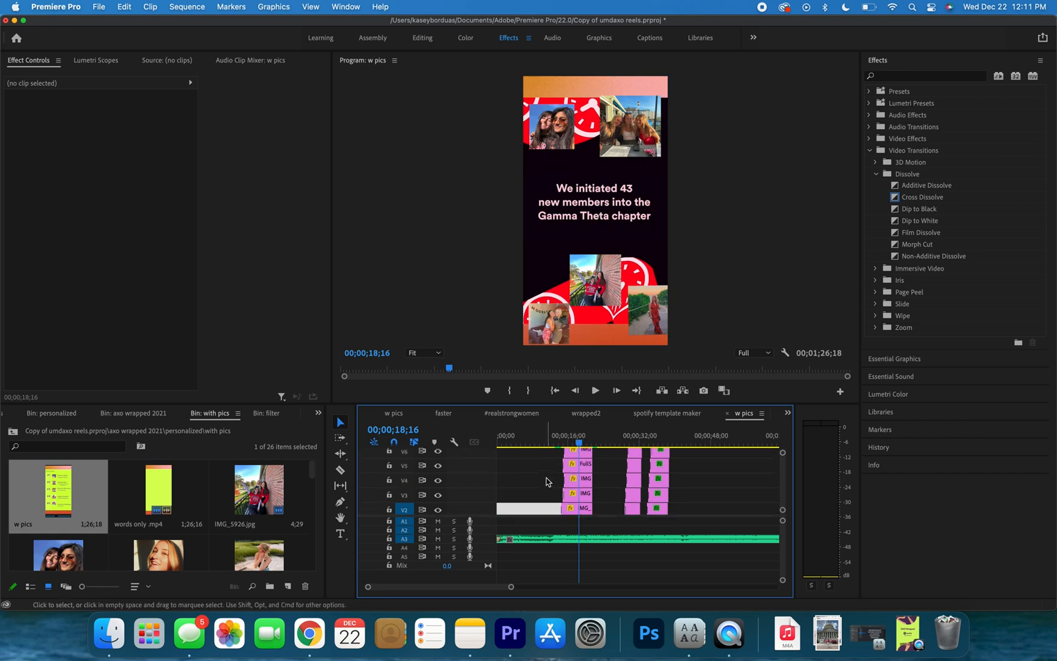
click(438, 509)
click(438, 494)
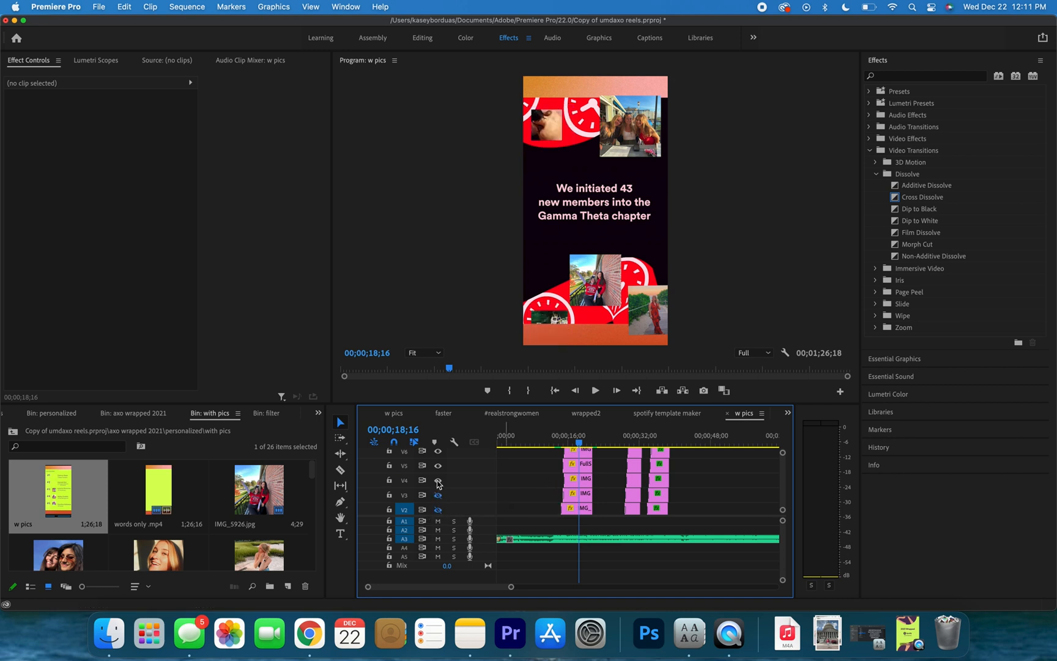
click(438, 479)
click(438, 465)
click(438, 451)
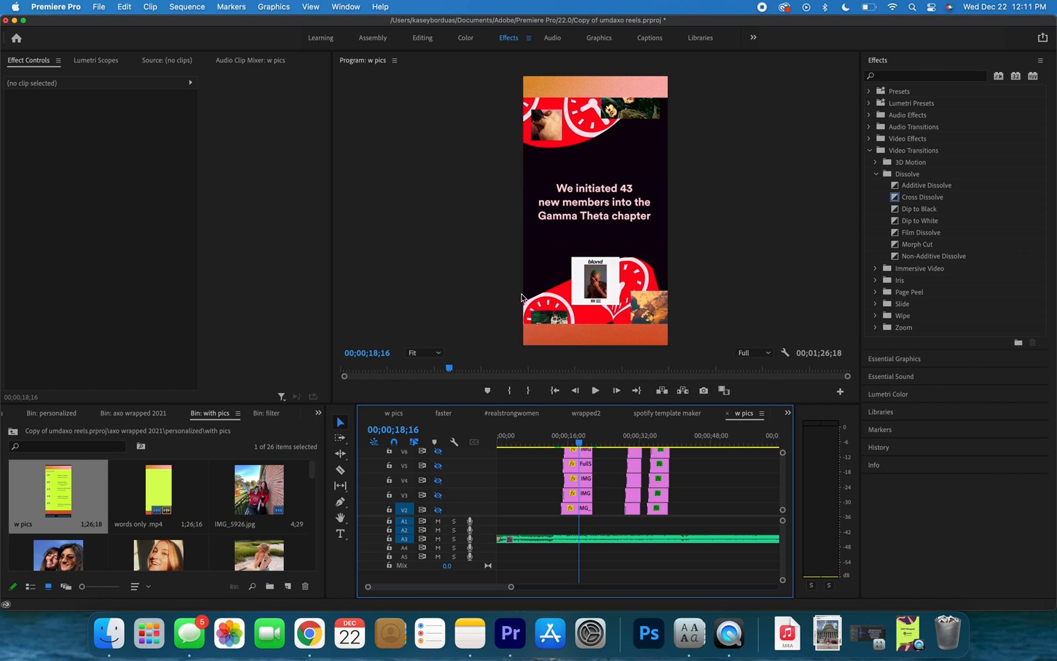
Check the Outgoing Exec page at 00;00;31;08 and return the playhead to 00;00;18;24 on the photo collage page.
click(636, 438)
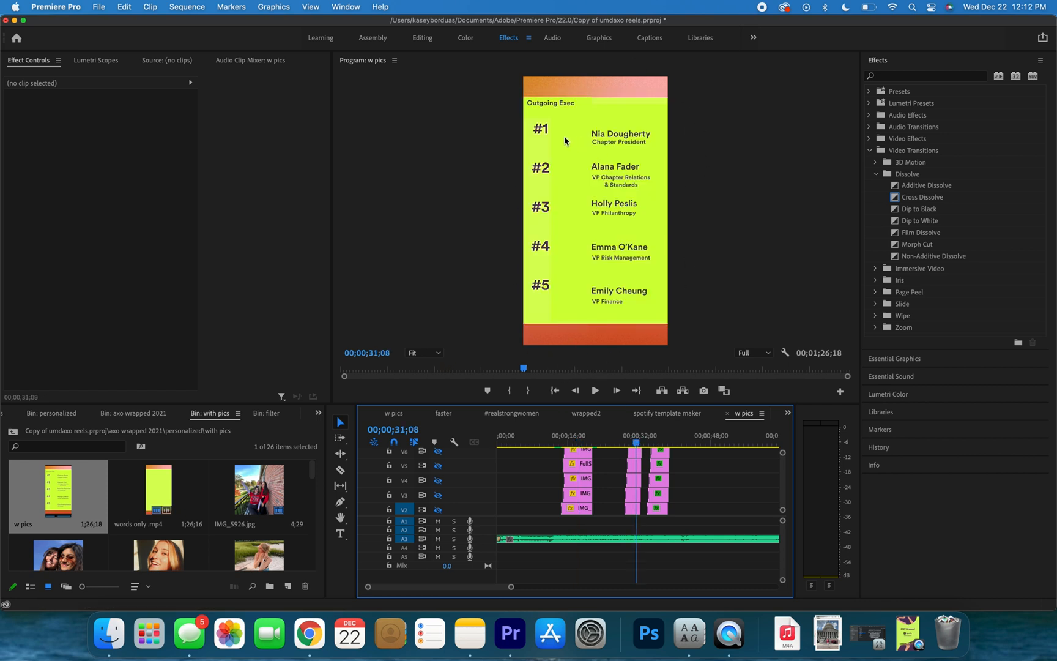
click(574, 438)
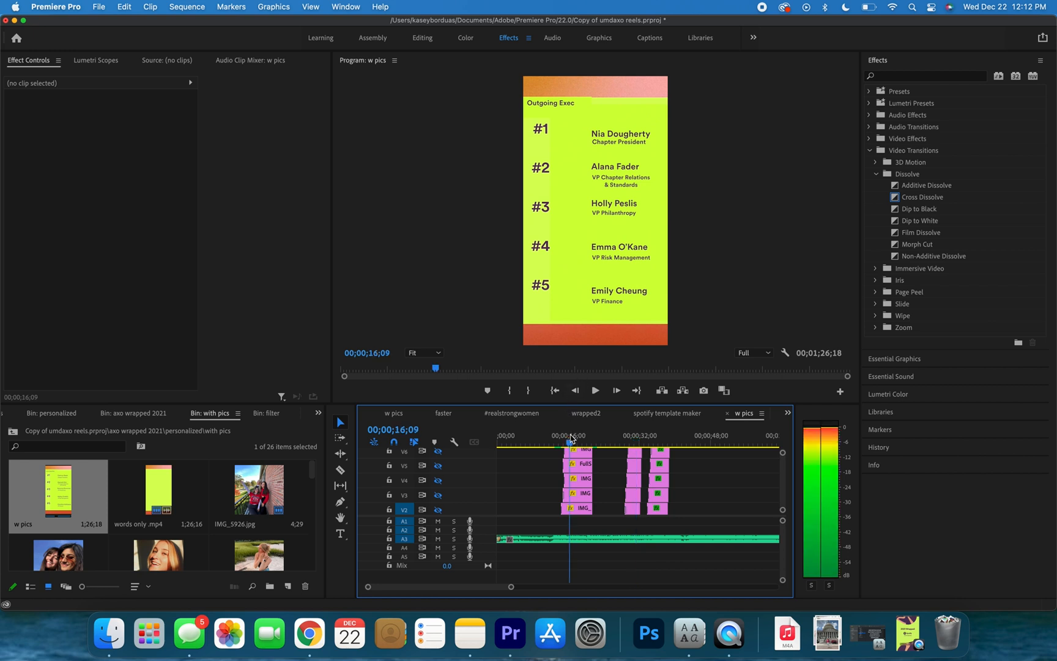
mouse_move(575, 438)
mouse_down()
mouse_move(668, 432)
mouse_move(570, 439)
mouse_move(583, 445)
mouse_up()
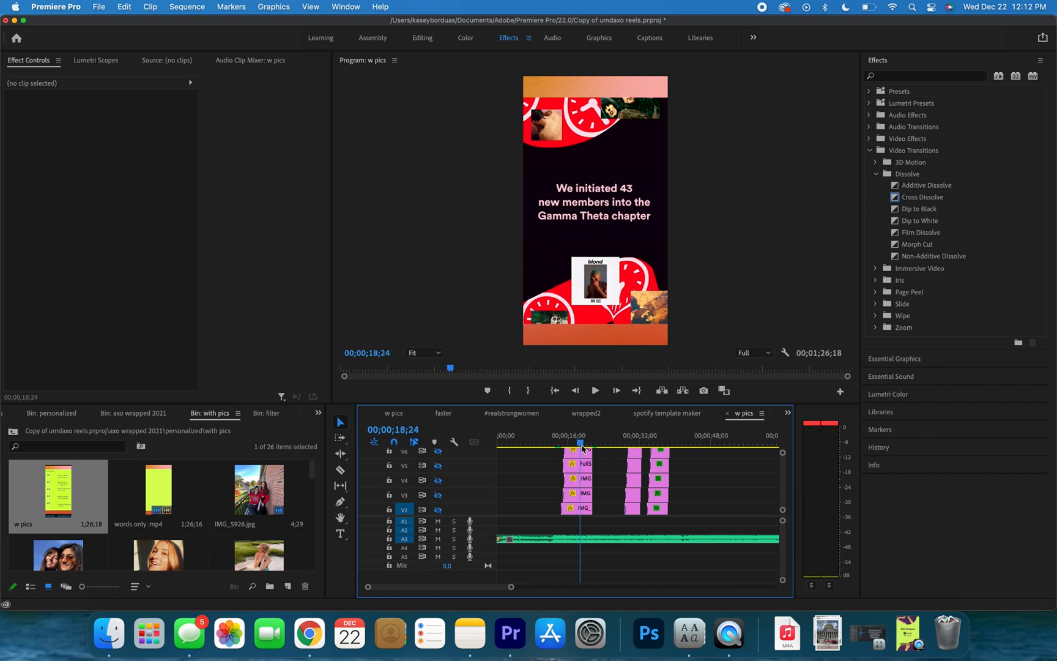
Show track V2 again and select the IMG_9969_Original.jpg photo at 00;00;18;12 to display its effect settings.
click(438, 510)
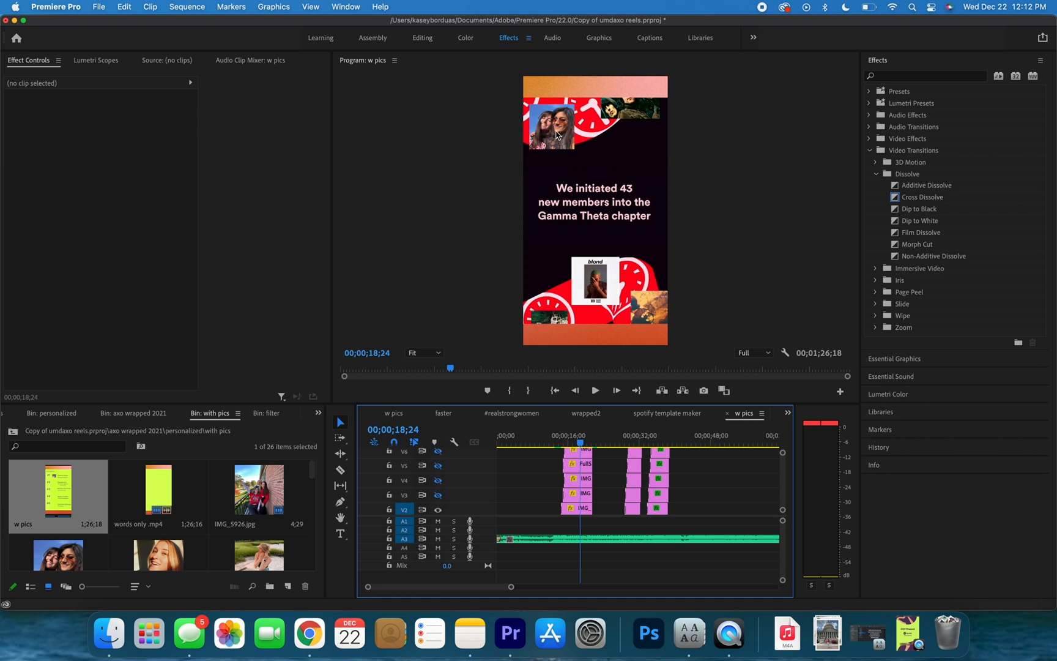
mouse_move(582, 444)
mouse_down()
mouse_move(562, 444)
mouse_move(598, 445)
mouse_move(580, 448)
mouse_up()
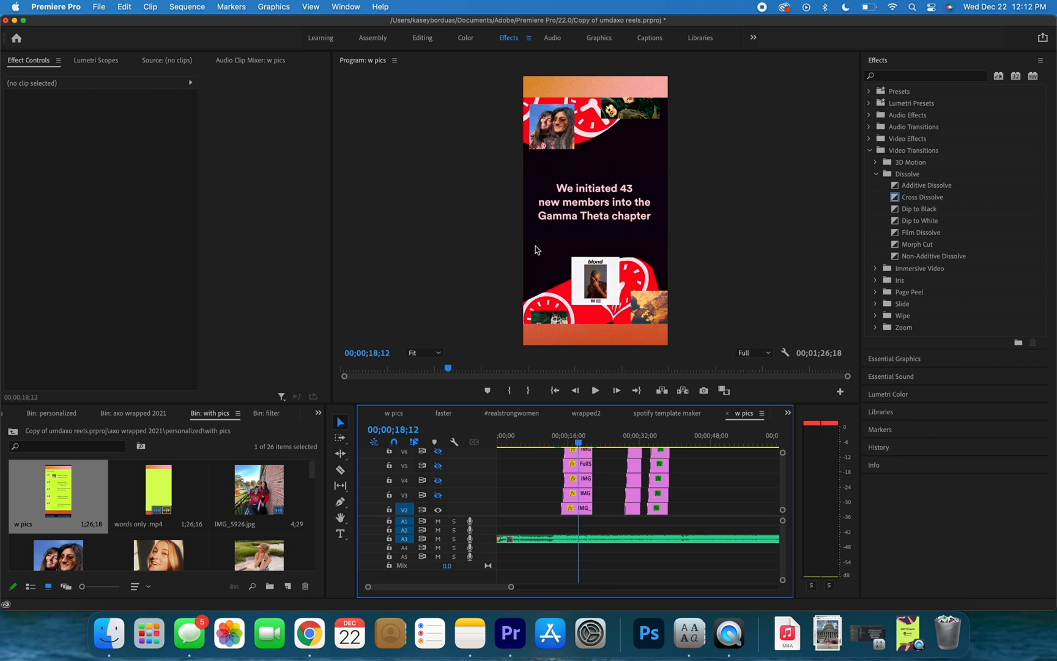
click(557, 126)
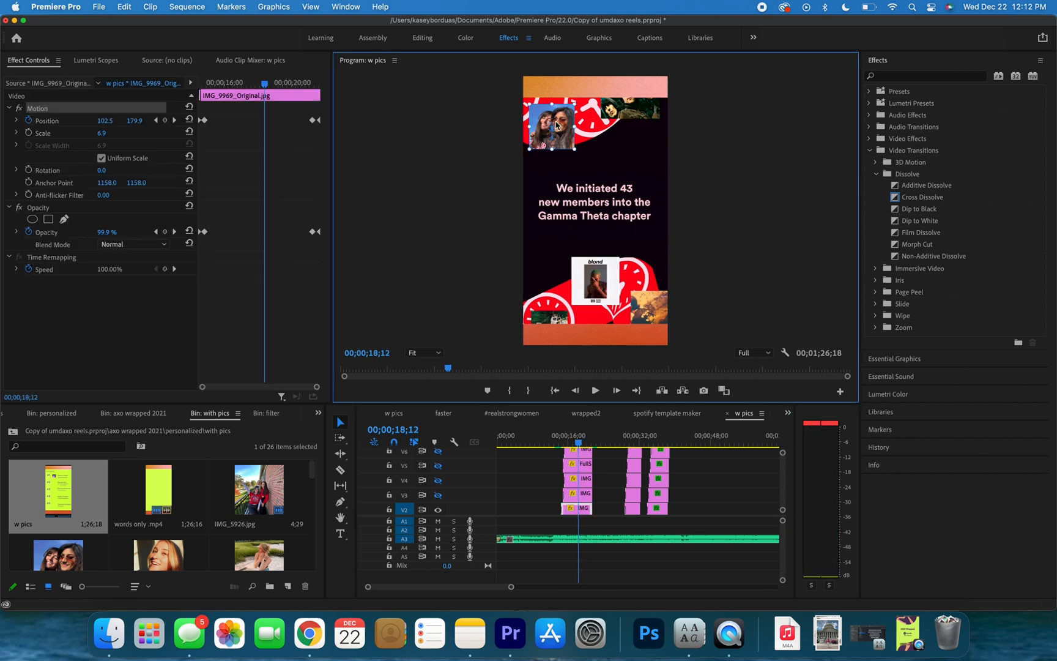
Move the playhead to the selected photo clip's start at 00;00;14;15 and hide track V2.
drag(222, 87, 199, 90)
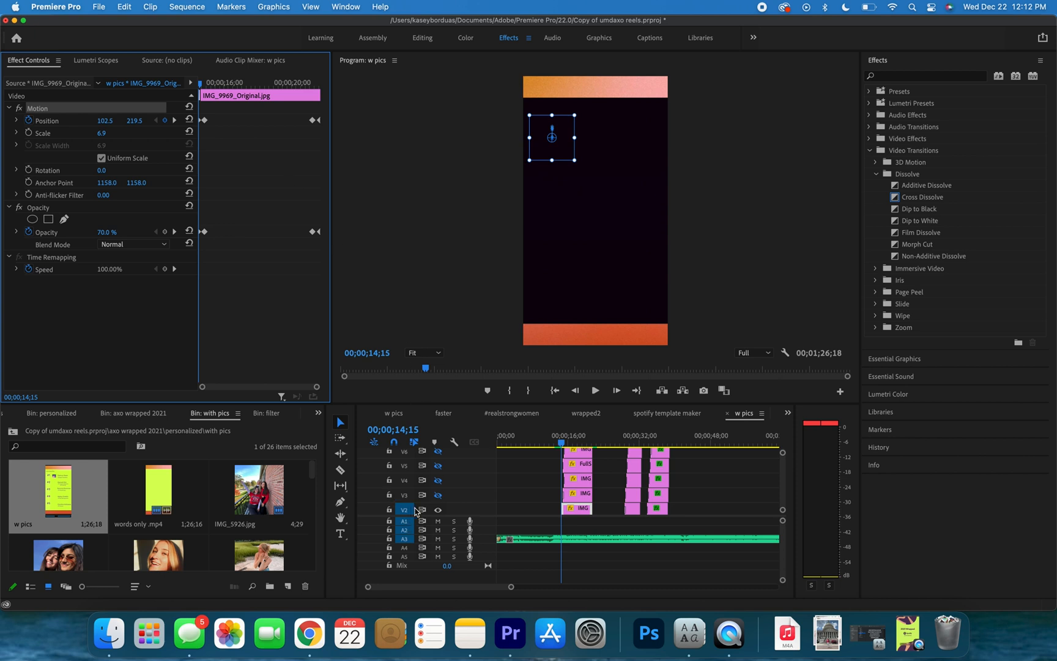
click(437, 510)
click(437, 510)
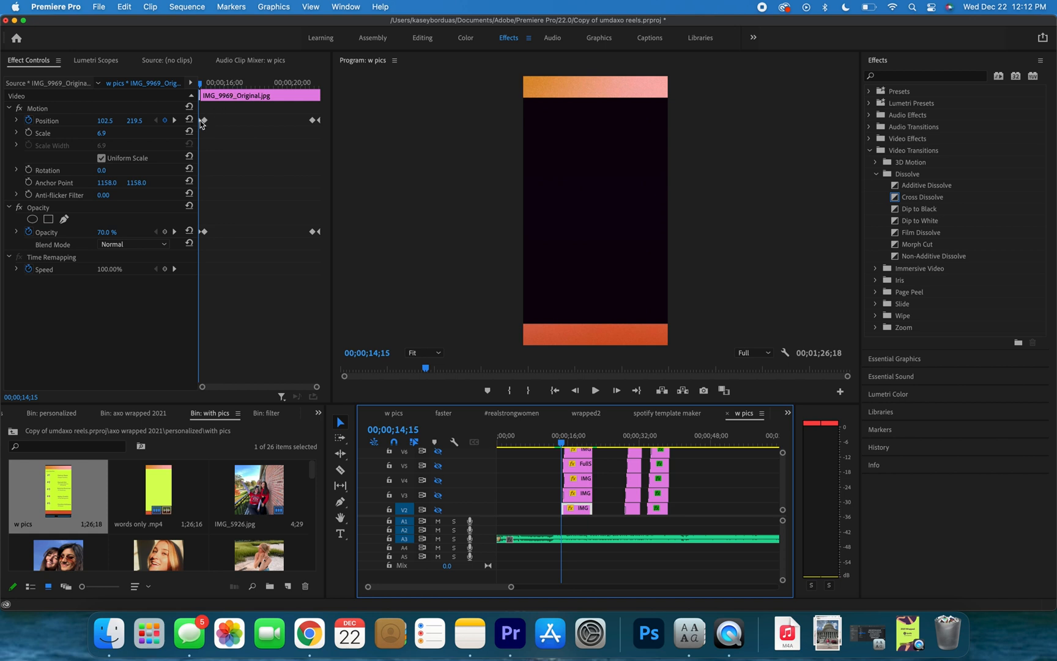
Play the start of the template's album animation, enlarge the keyframe timeline, and return to the clip's start at 00;00;14;15.
key(space)
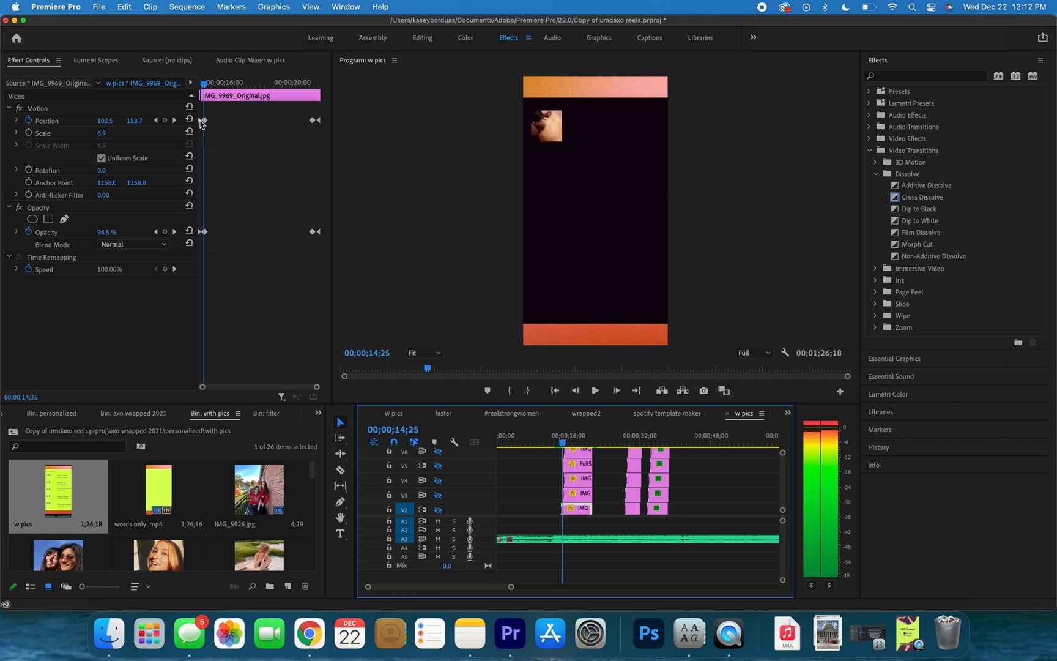
key(Right)
key(Right)
scroll(216, 138, up, 5)
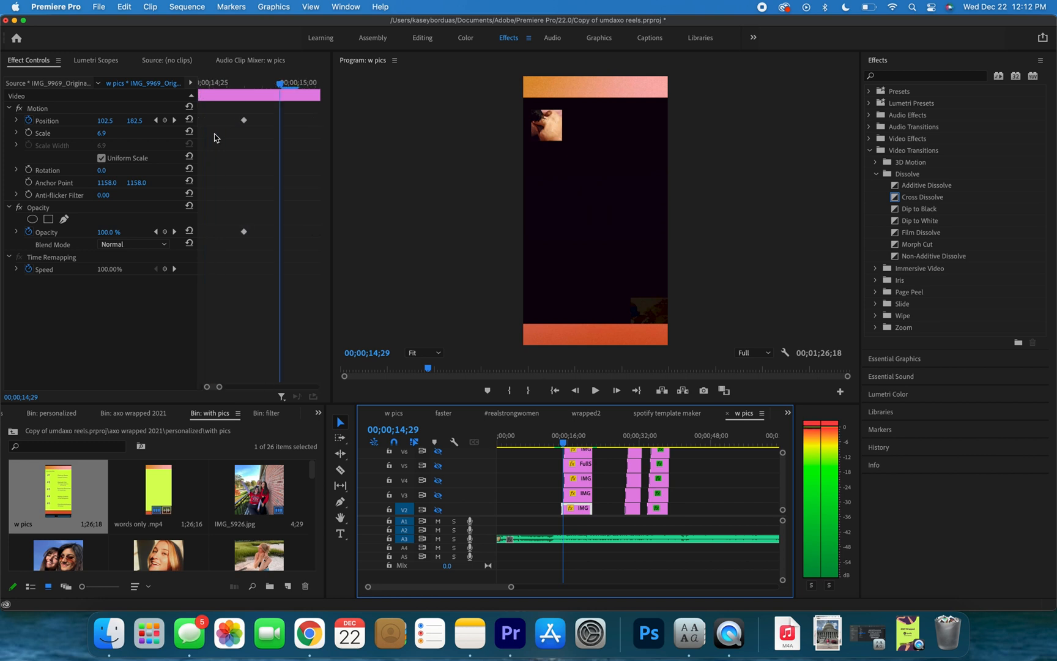
drag(219, 387, 226, 387)
drag(222, 81, 157, 86)
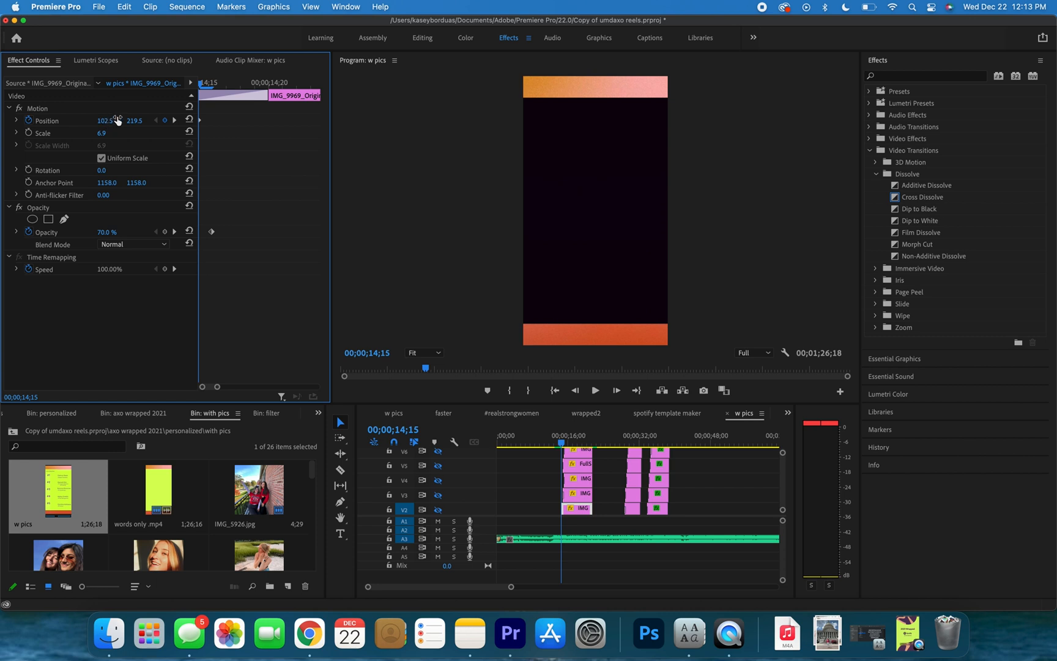
Step through the opening frames up to 00;00;14;28 to compare the photo's Position and Opacity values, and return to the clip's start.
key(Right)
key(Right)
key(Right)
key(Right)
key(Right)
key(Right)
key(Right)
key(Right)
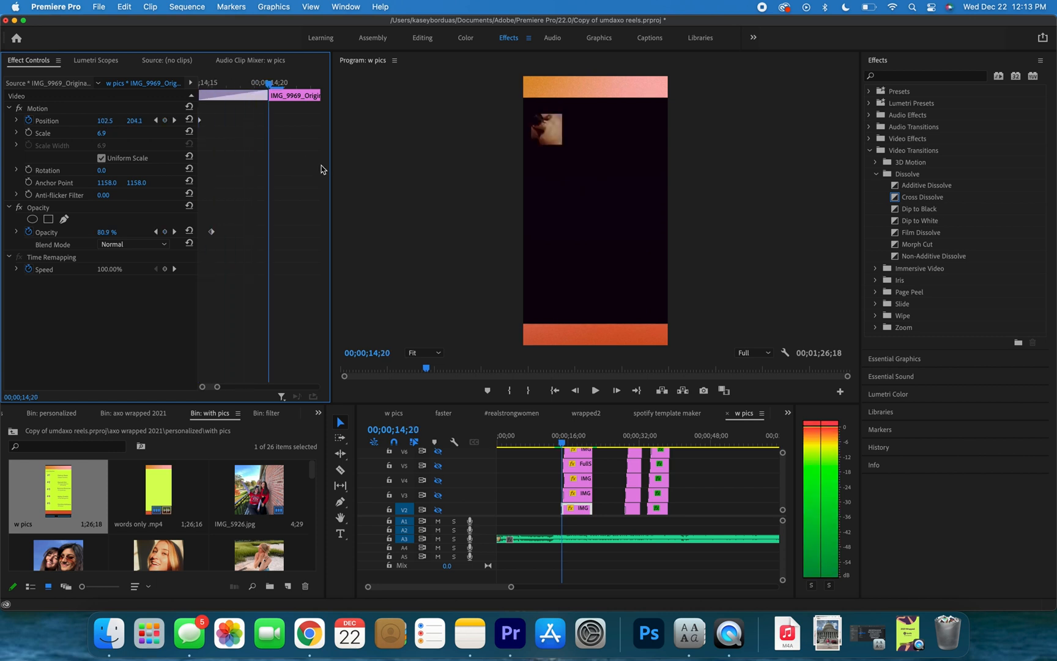
key(Right)
key(Right)
key(Right)
key(Right)
key(Right)
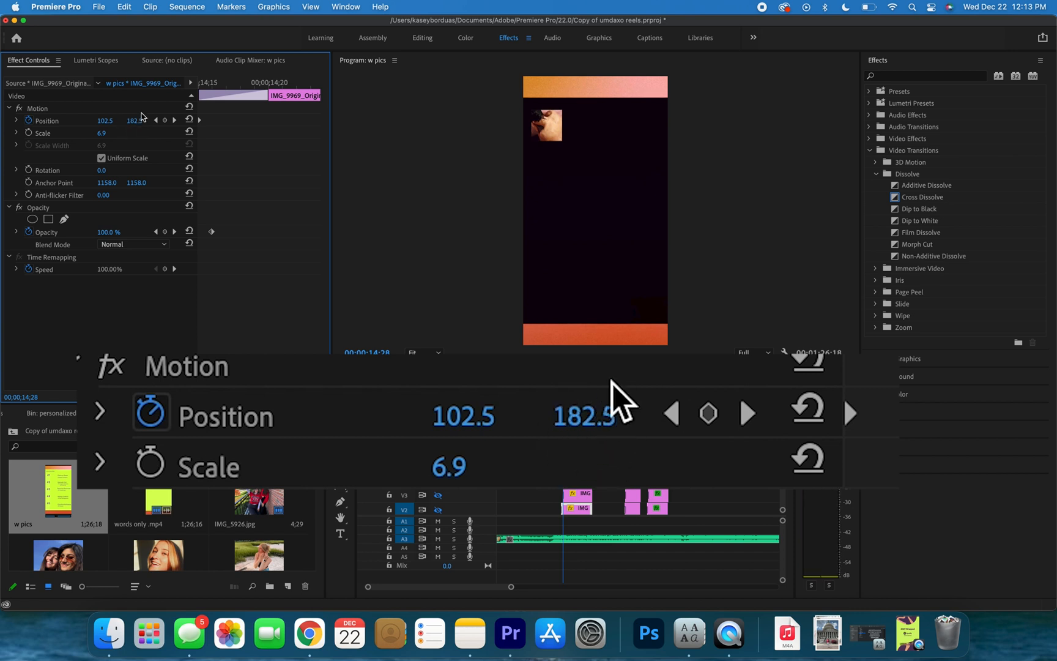
drag(212, 82, 186, 81)
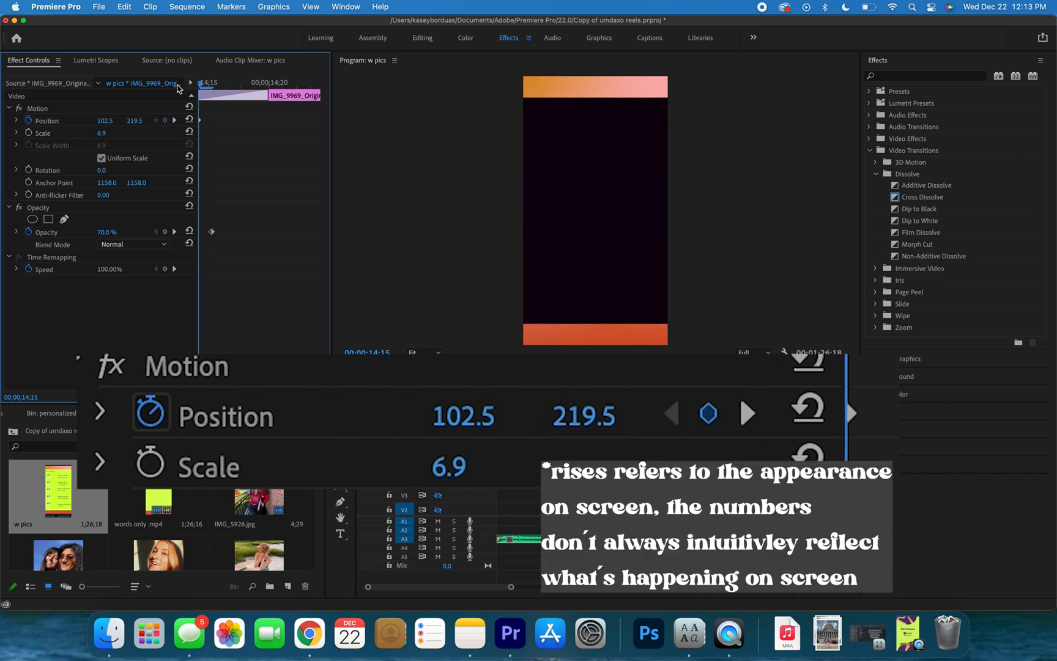
Step frame by frame from 00;00;14;15 to 00;00;15;10 to examine how the photo's Position and Opacity values change.
key(Right)
key(Right)
key(Right)
key(Right)
key(Right)
key(Right)
key(Right)
key(Right)
key(Right)
key(Right)
key(Right)
key(Right)
key(Right)
key(Right)
key(Right)
key(Right)
key(Right)
key(Right)
key(Right)
key(Right)
key(Right)
key(Right)
key(Right)
key(Right)
key(Right)
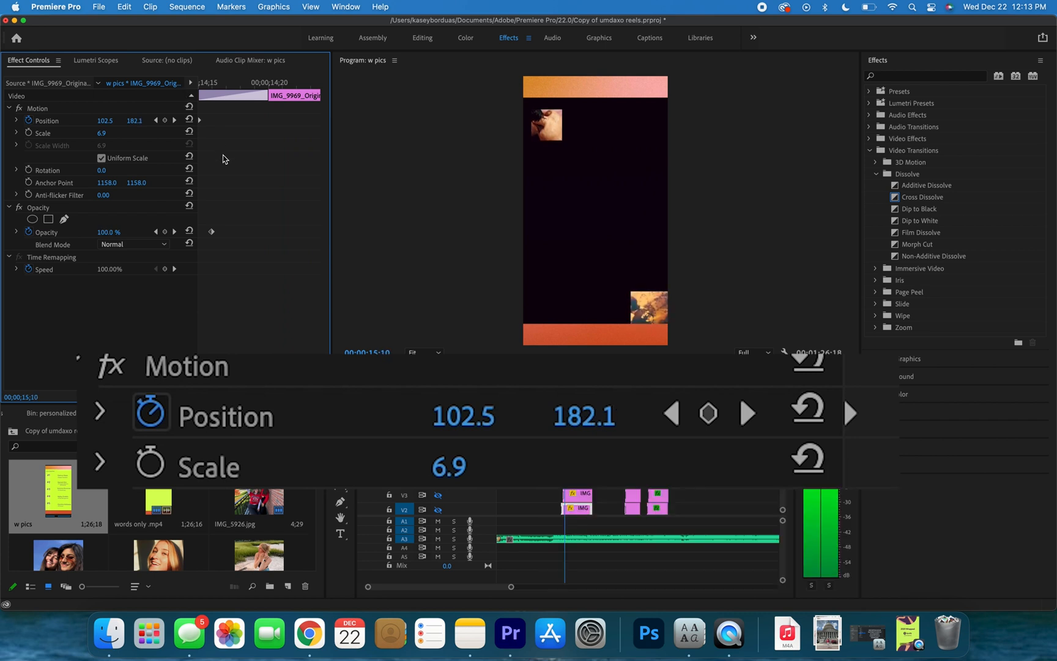
Return near the photo clip's start and step forward to 00;00;14;25 to examine its values against the template's motion.
click(208, 87)
key(Right)
key(Right)
key(Right)
key(Right)
key(Right)
key(Right)
key(Right)
key(Right)
key(Right)
key(Right)
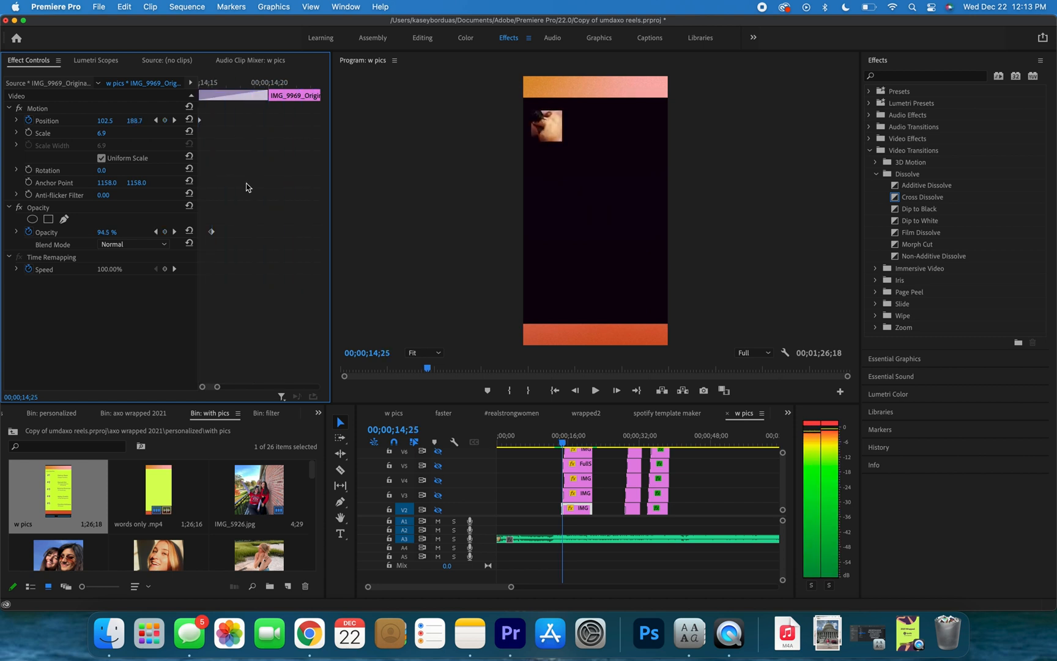
Zoom out the keyframe timeline to cover the photo clip's duration and step back to 00;00;14;16.
key(minus)
key(minus)
key(minus)
key(minus)
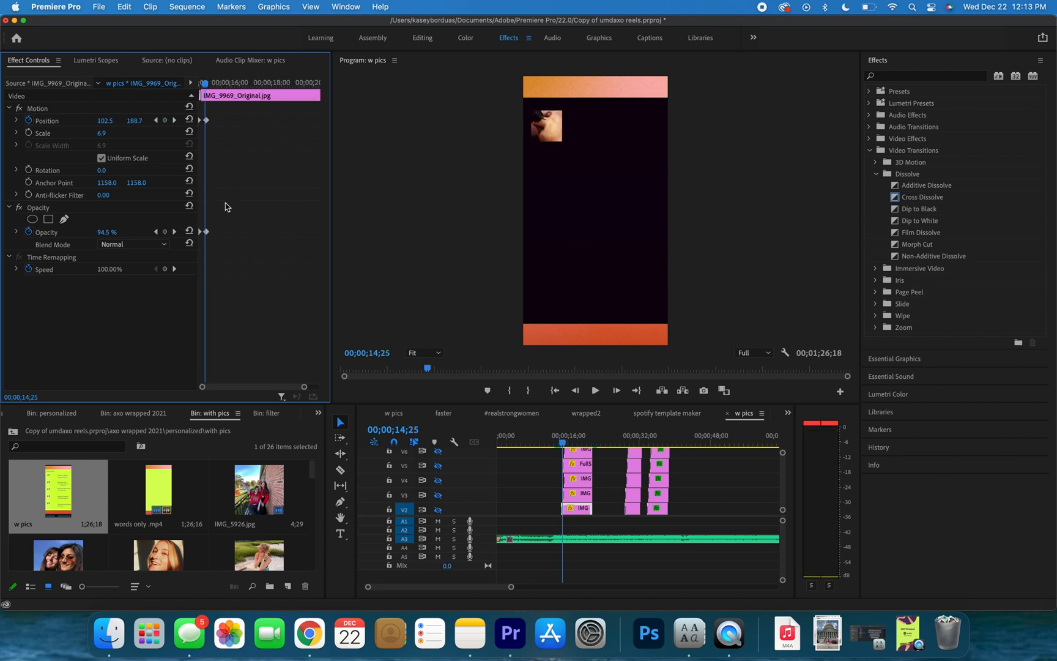
key(Left)
key(Left)
key(Left)
key(Left)
key(Left)
key(Left)
key(Left)
key(Left)
key(Left)
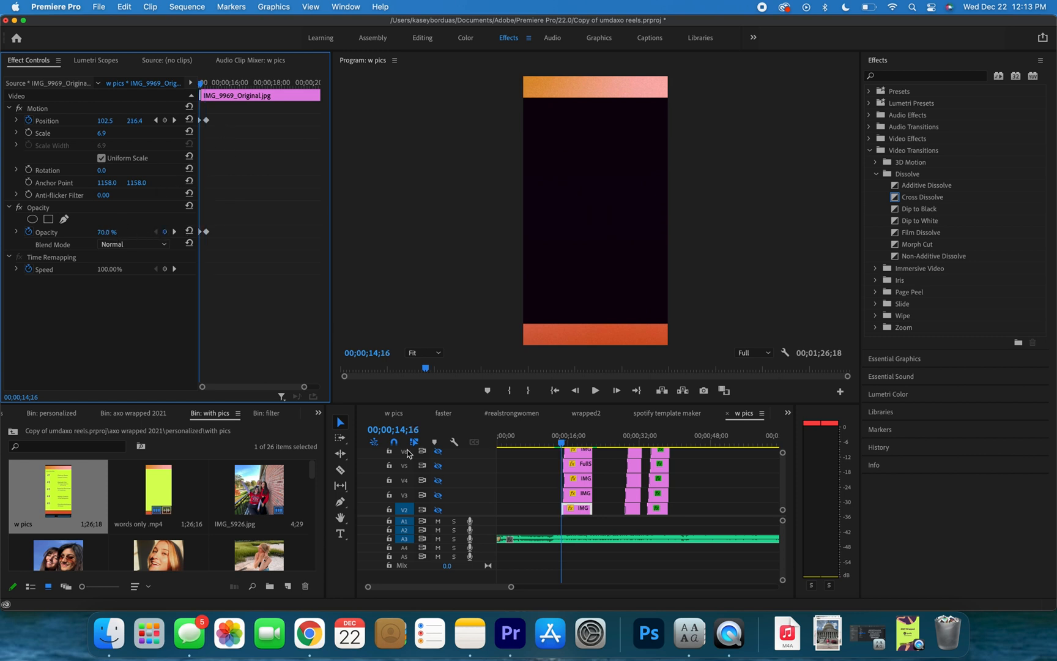
Show tracks V2 through V6 again and move the playhead before the photo clips to 00;00;14;08.
scroll(575, 495, up, 5)
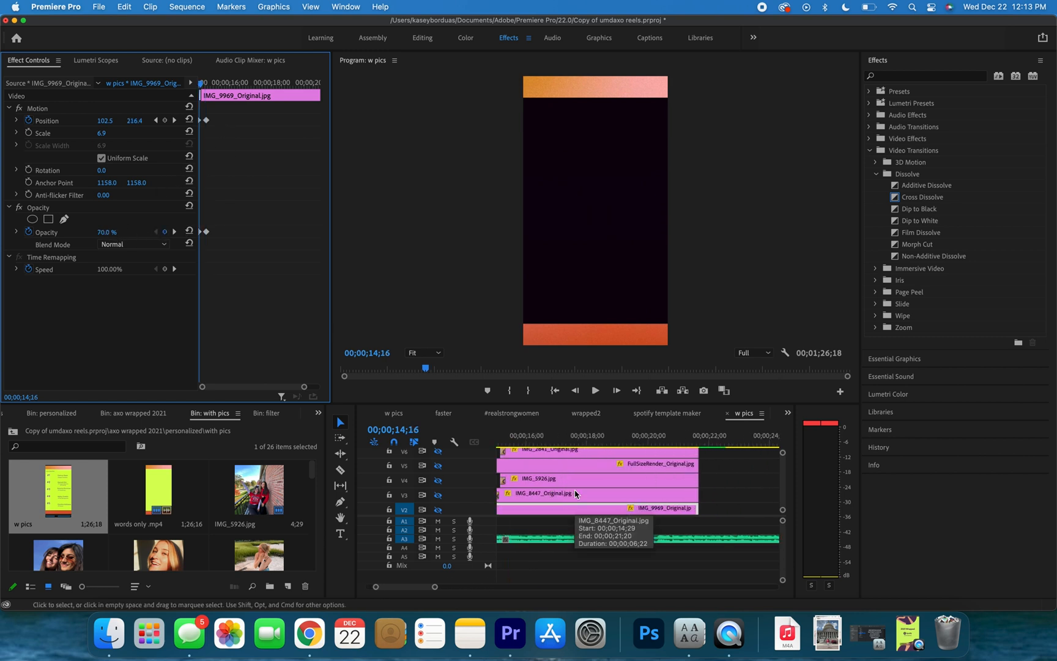
scroll(576, 494, down, 3)
scroll(576, 494, left, 5)
scroll(623, 506, up, 2)
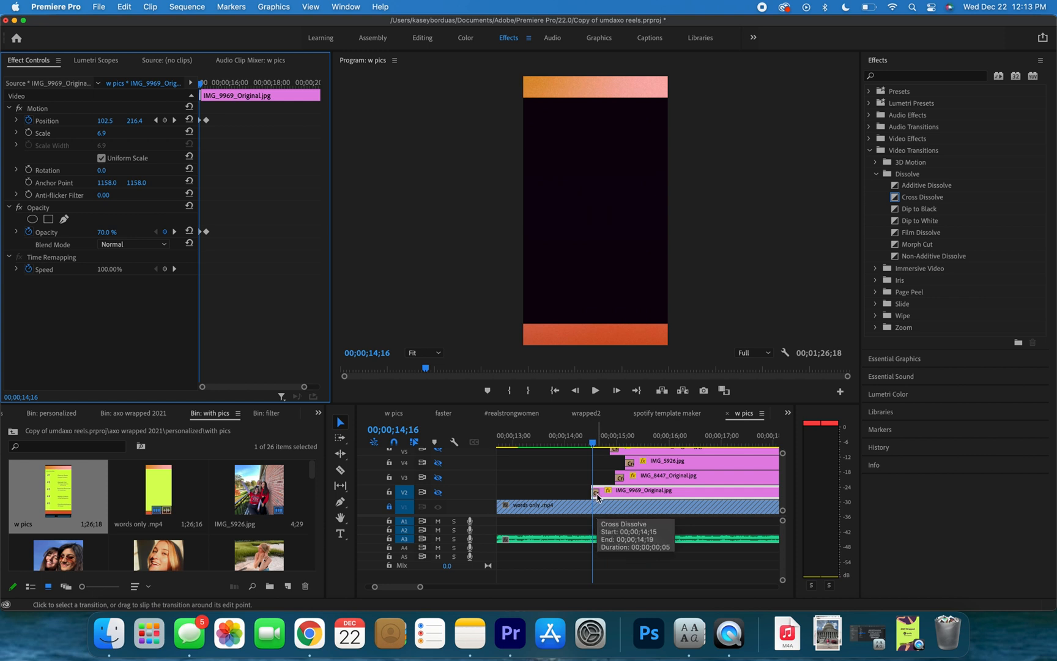
click(438, 492)
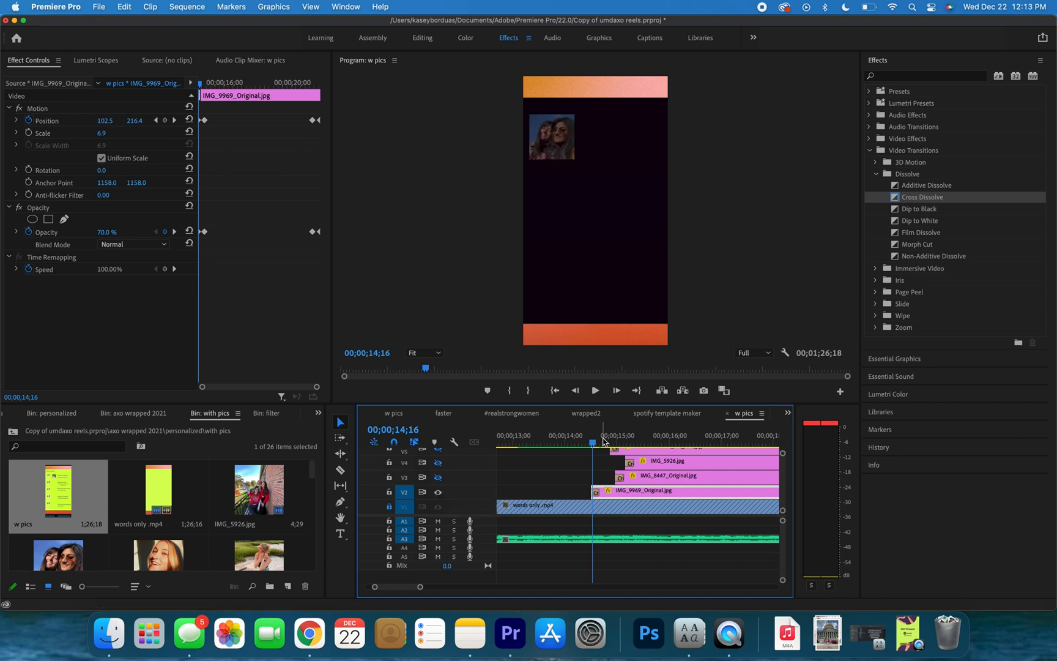
mouse_move(592, 440)
mouse_down()
mouse_move(618, 441)
mouse_move(579, 440)
mouse_up()
click(438, 477)
click(438, 462)
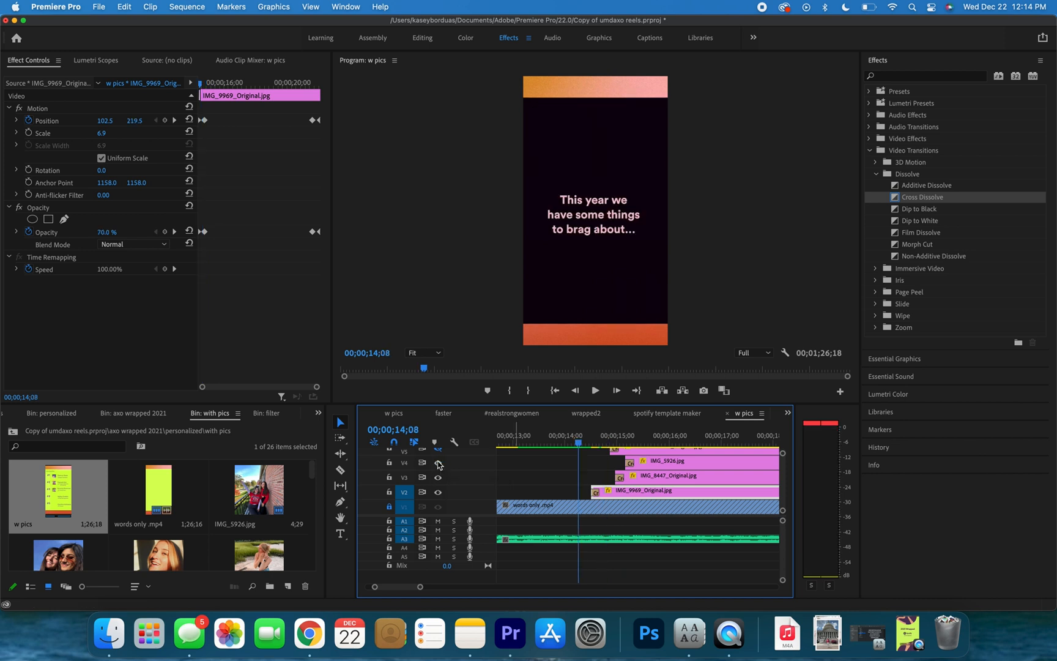
scroll(438, 465, up, 1)
click(438, 451)
Select the overlay photo clips one after another, ending with IMG_2841_Original.jpg, to examine each one's Position and Opacity keyframes.
click(664, 485)
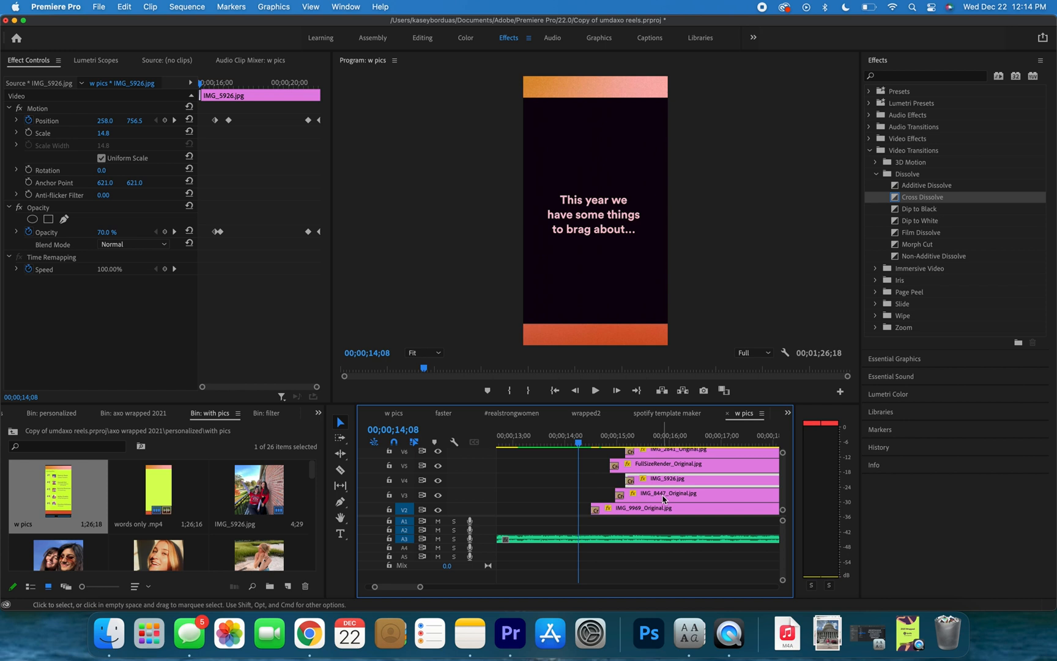
click(663, 498)
click(664, 508)
scroll(662, 499, down, 1)
scroll(662, 499, up, 1)
click(665, 493)
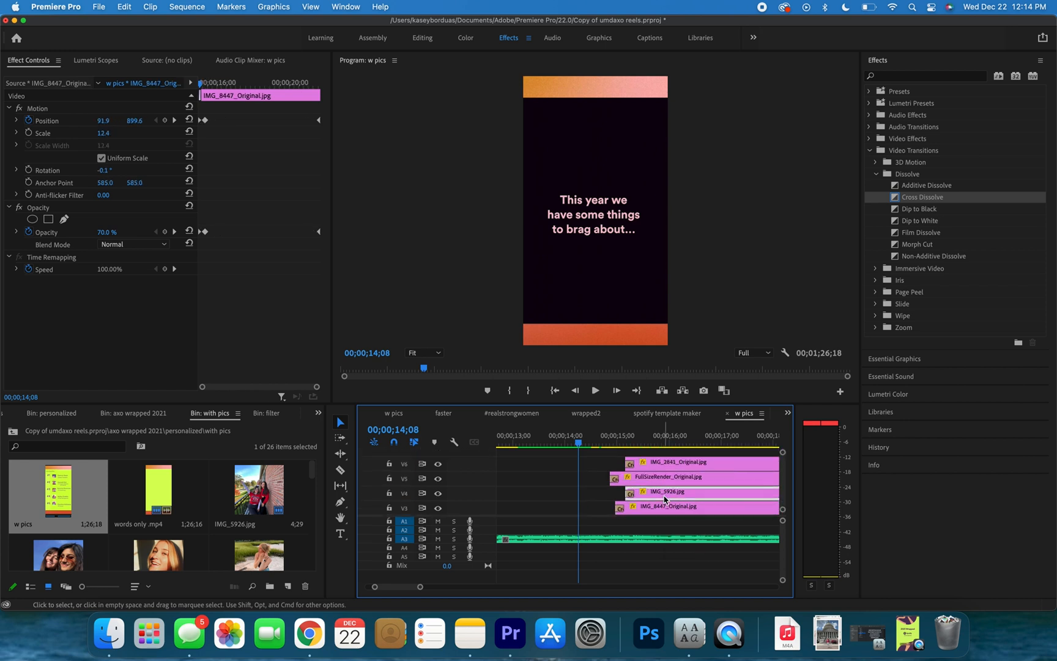
click(665, 483)
click(662, 464)
Play the album animation with all photos shown from 00;00;14;08 to compare their movement with the template.
key(space)
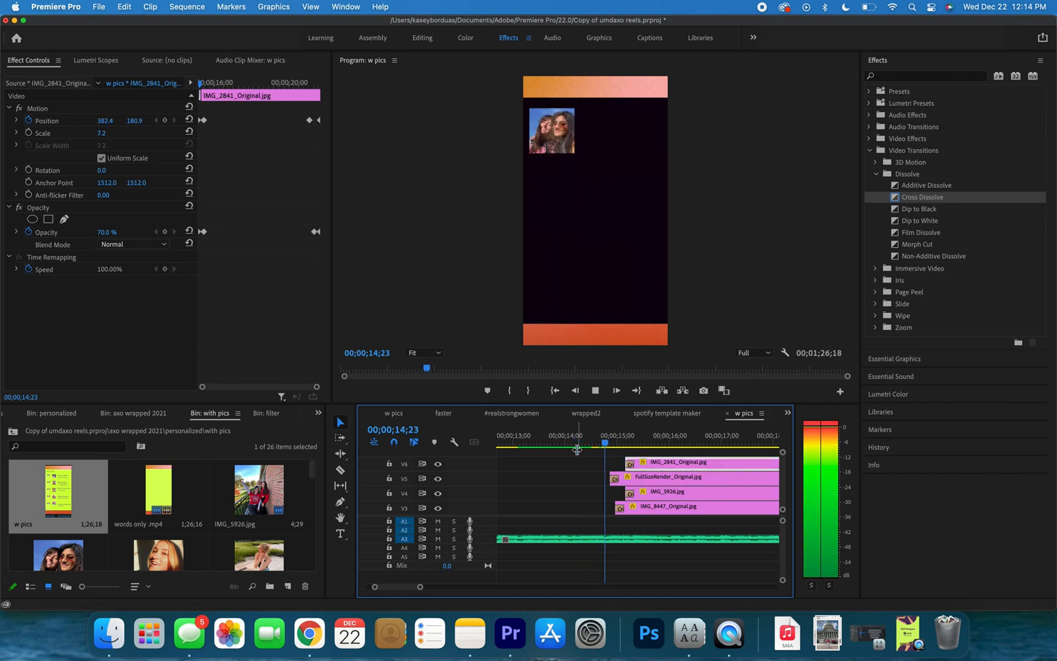
key(space)
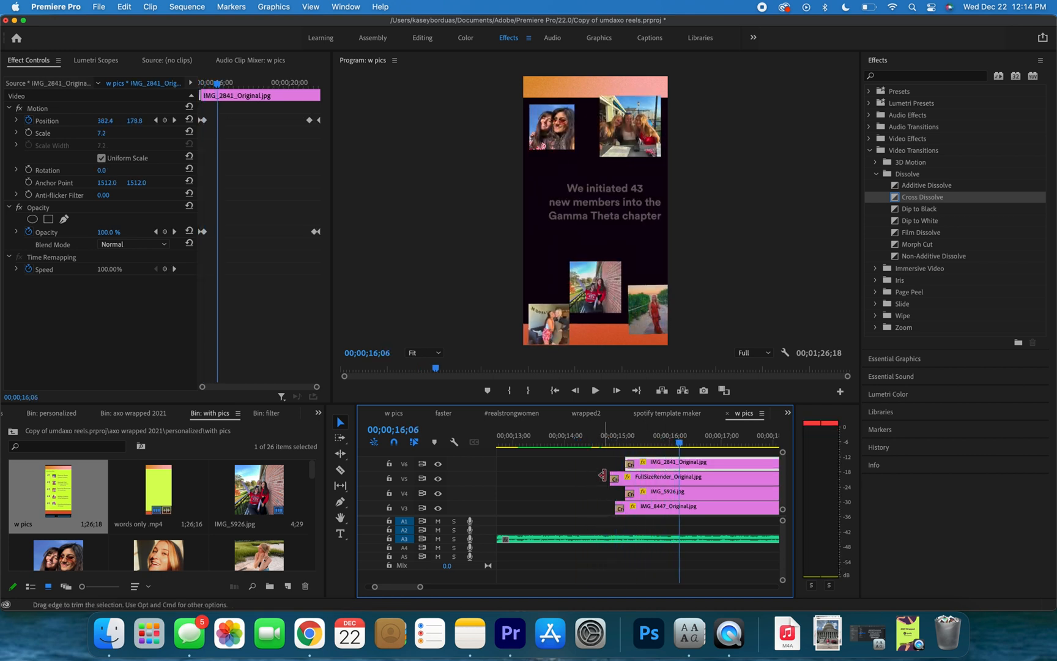
drag(604, 445, 686, 453)
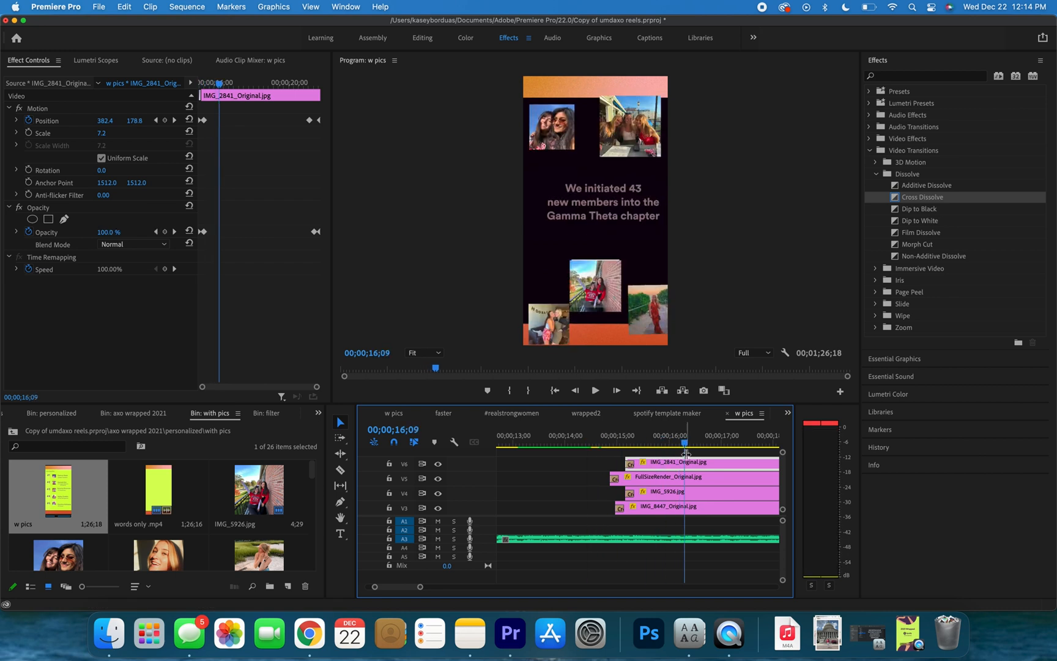
key(space)
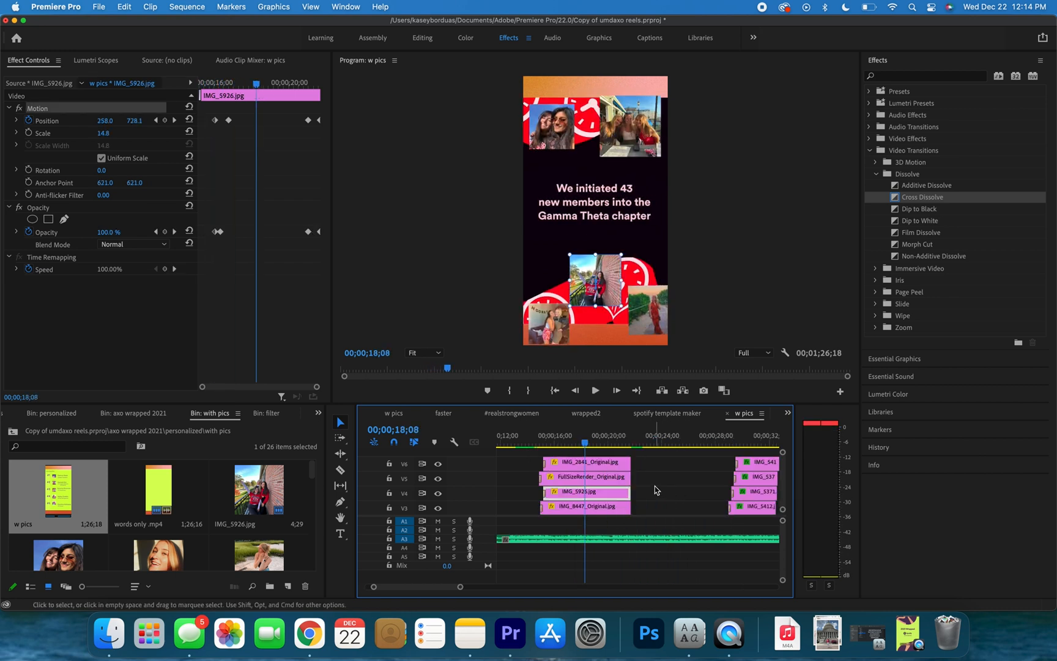
Select IMG_5414.jpg in the Outgoing Exec list and play the photos' entrance from 00;00;28;20 twice.
scroll(654, 490, right, 5)
click(638, 445)
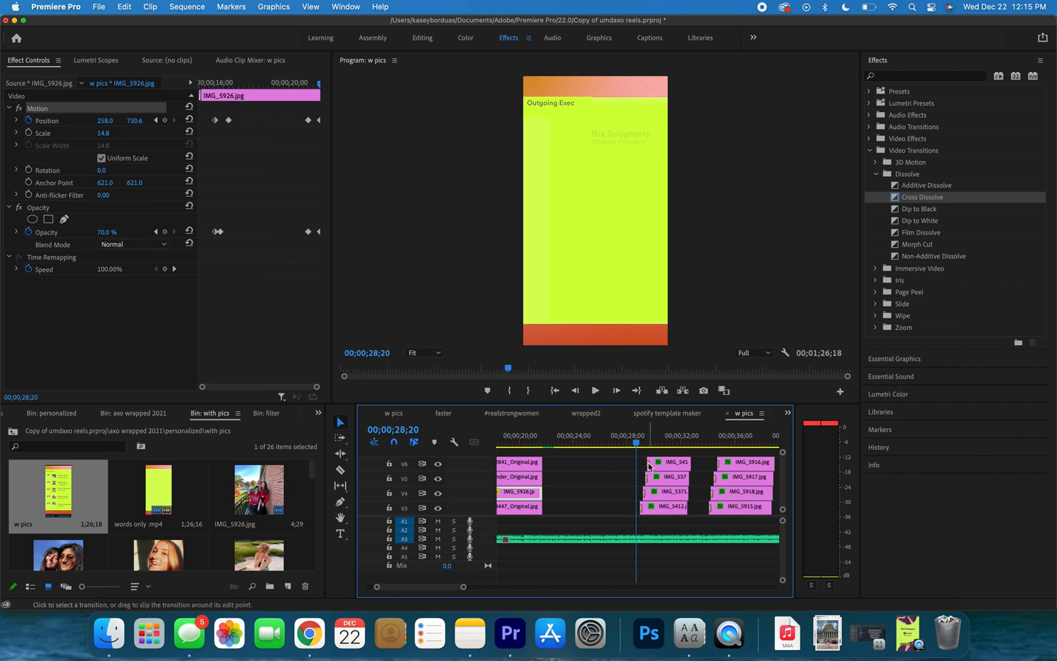
click(667, 463)
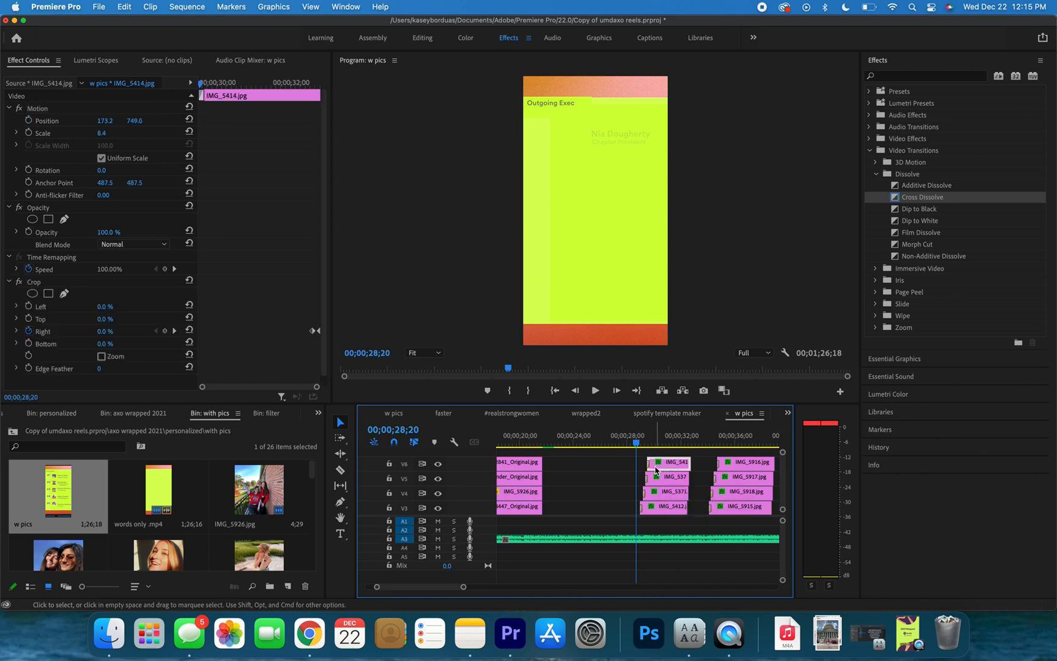
key(space)
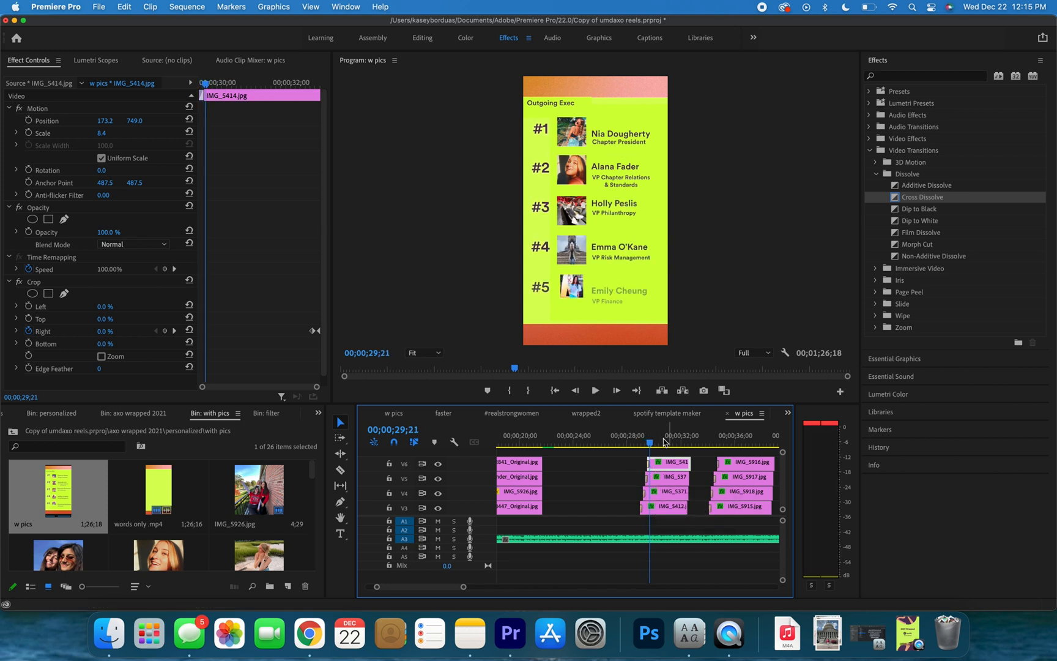
click(634, 440)
key(space)
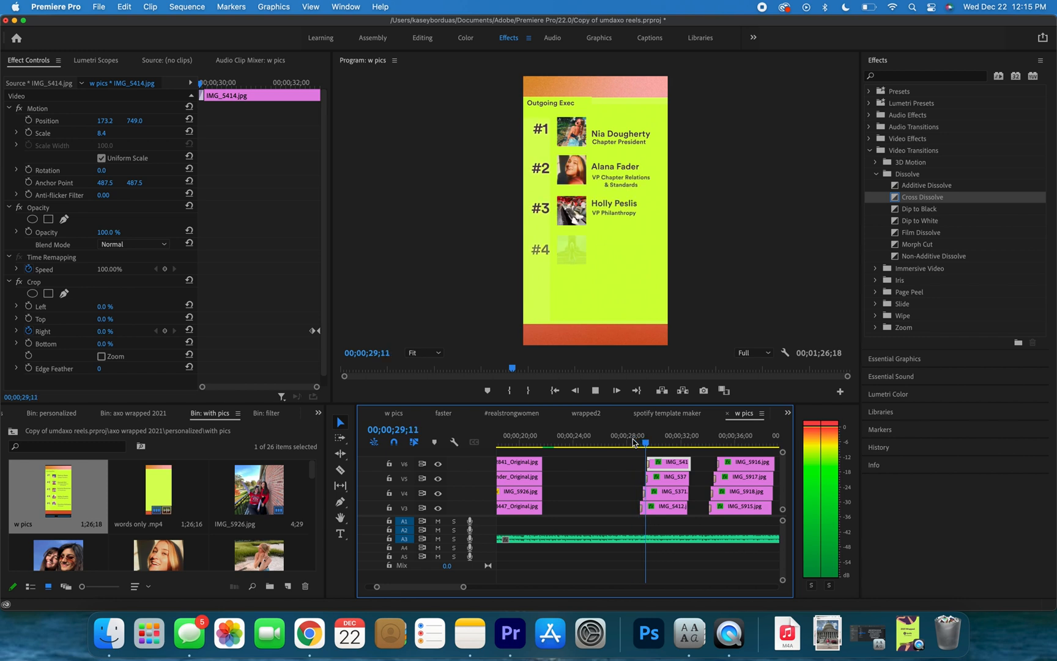
key(space)
Examine IMG_5414.jpg's Crop exit animation around 00;00;32;00 and expand the Wipe transitions as an alternative.
drag(652, 446, 679, 448)
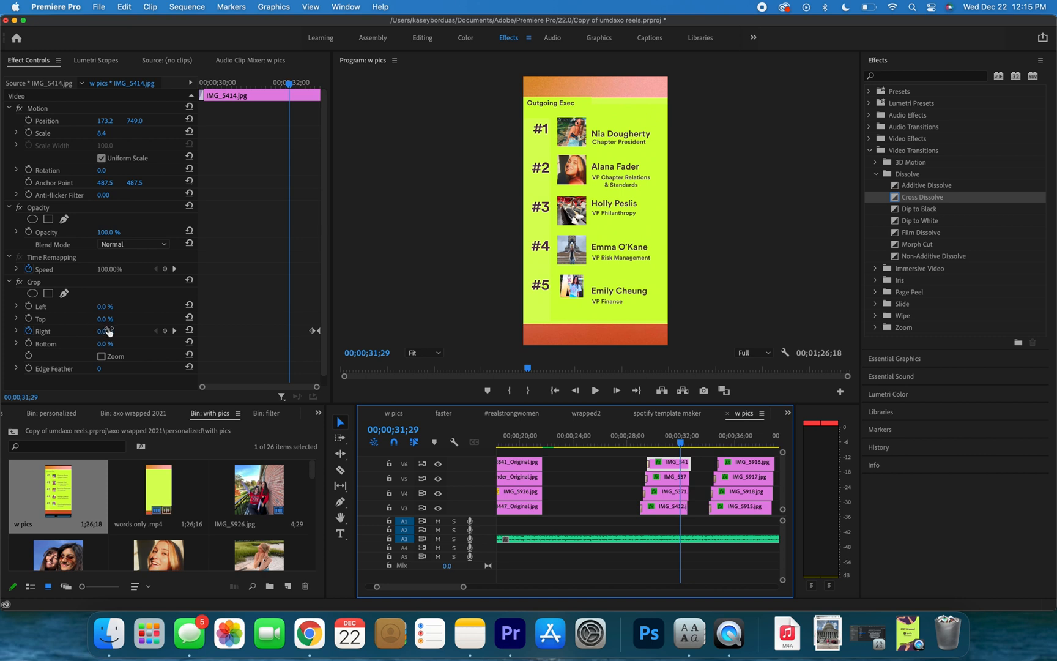
mouse_move(289, 98)
mouse_down()
mouse_move(318, 95)
mouse_move(291, 96)
mouse_up()
click(876, 316)
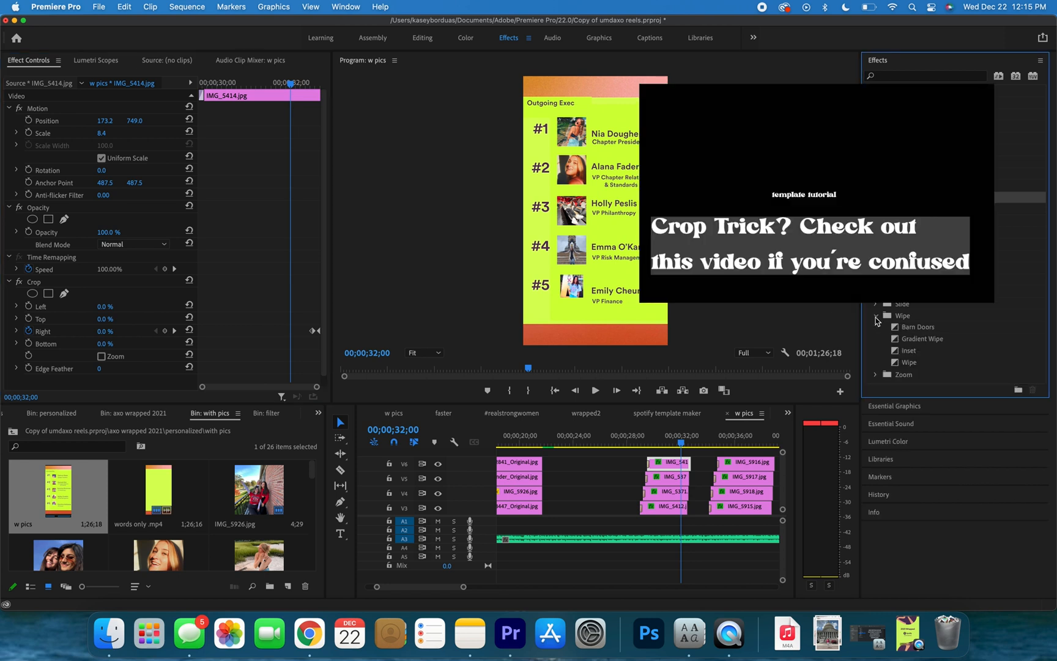
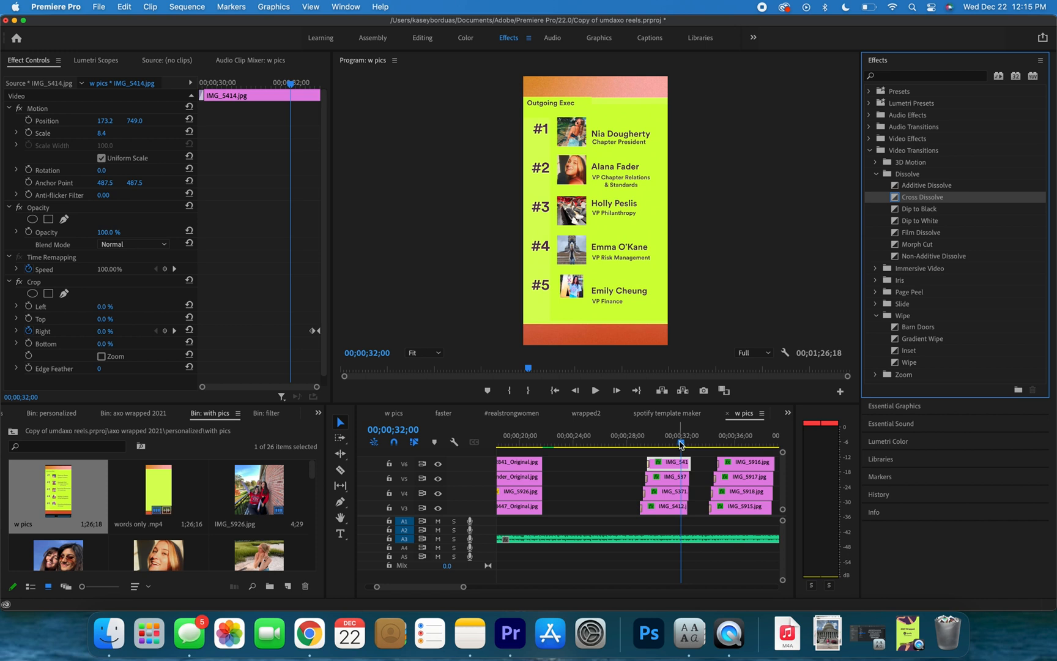
drag(681, 445, 686, 445)
scroll(686, 445, down, 1)
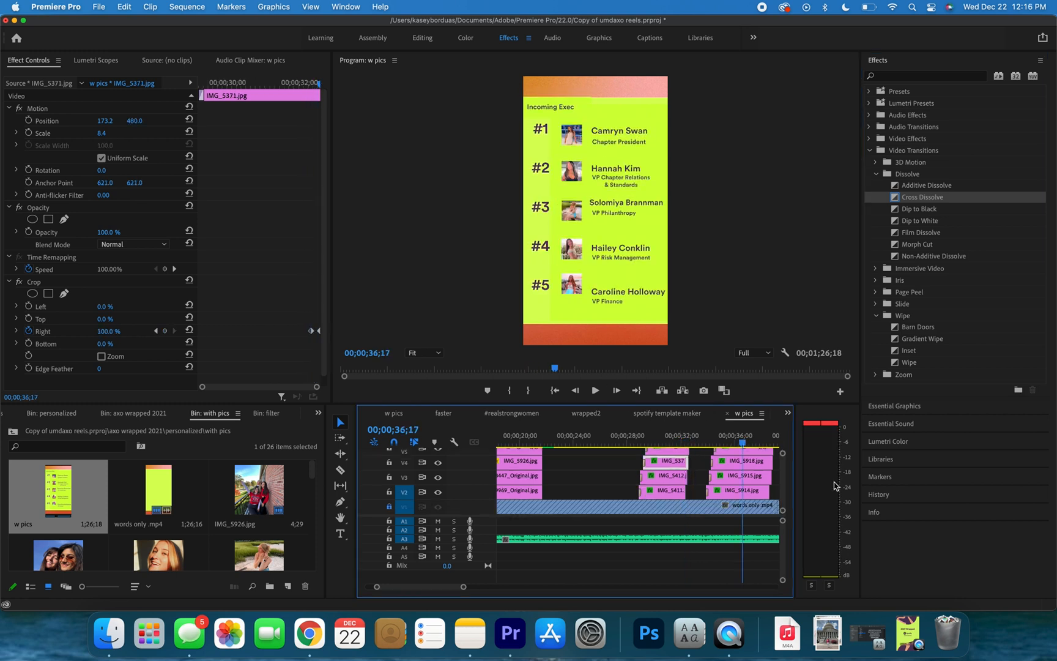
Play the end of the Incoming Exec list from 00;00;37;29 to check how its photos wipe out.
key(space)
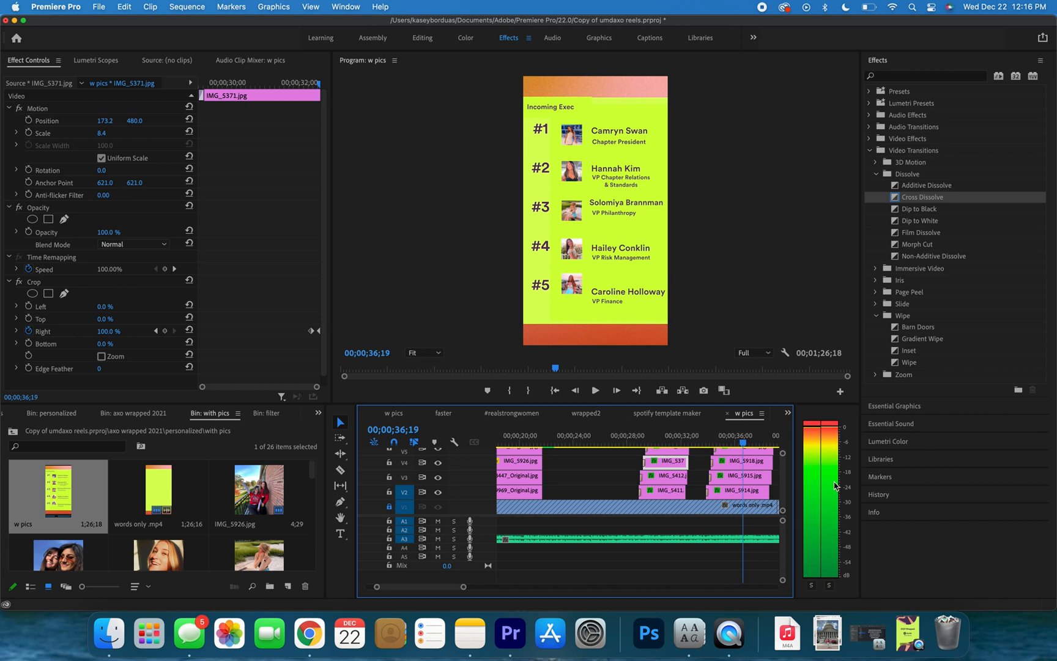
click(761, 444)
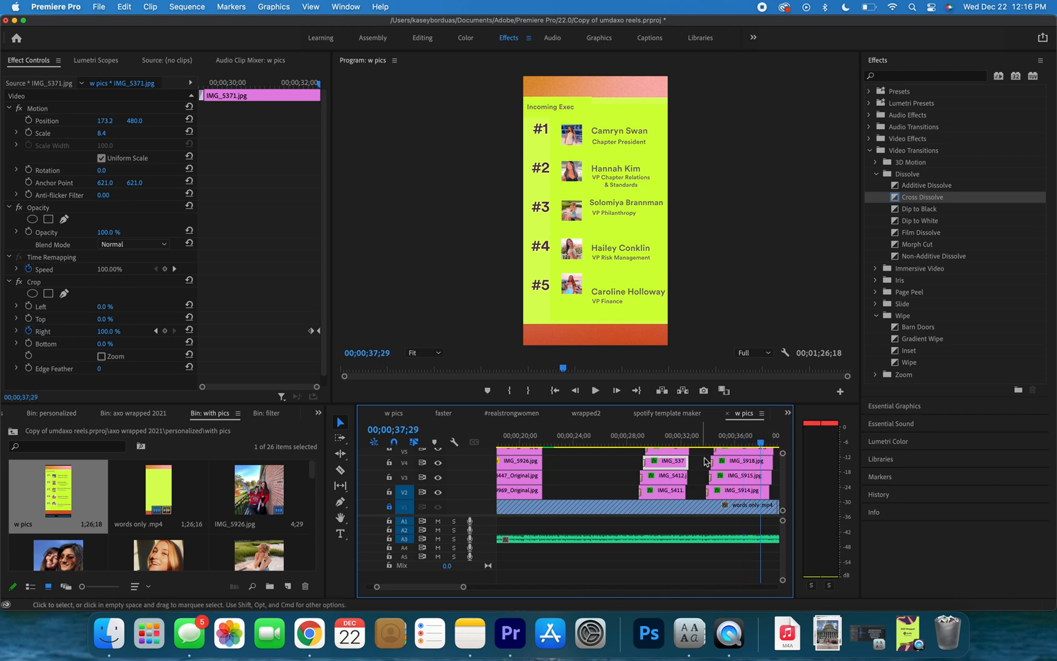
key(space)
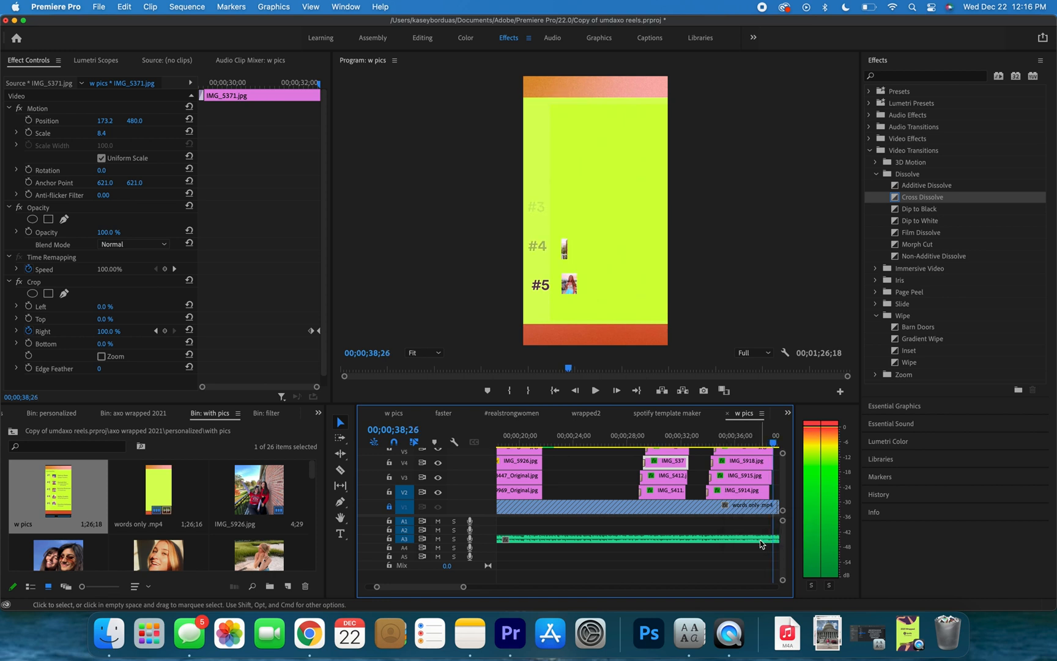
Look through the remaining photo clips in the sequence and move the playhead to the Outgoing Chapter President photo at 00;01;14;14.
scroll(762, 544, right, 5)
key(minus)
key(minus)
scroll(682, 525, right, 2)
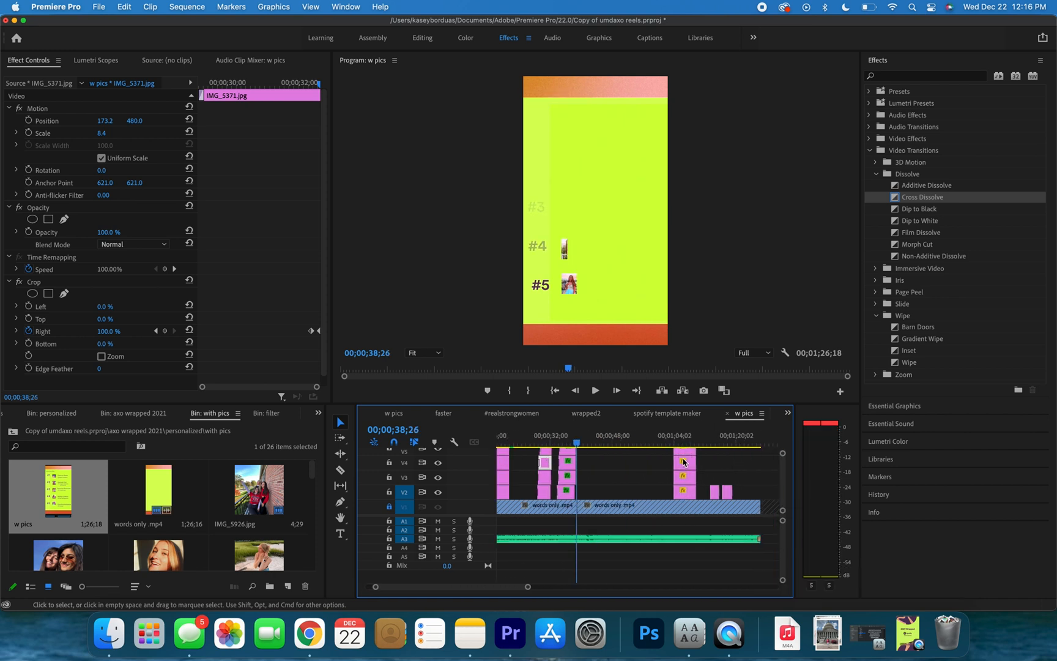
click(684, 443)
drag(673, 443, 634, 471)
scroll(667, 517, right, 2)
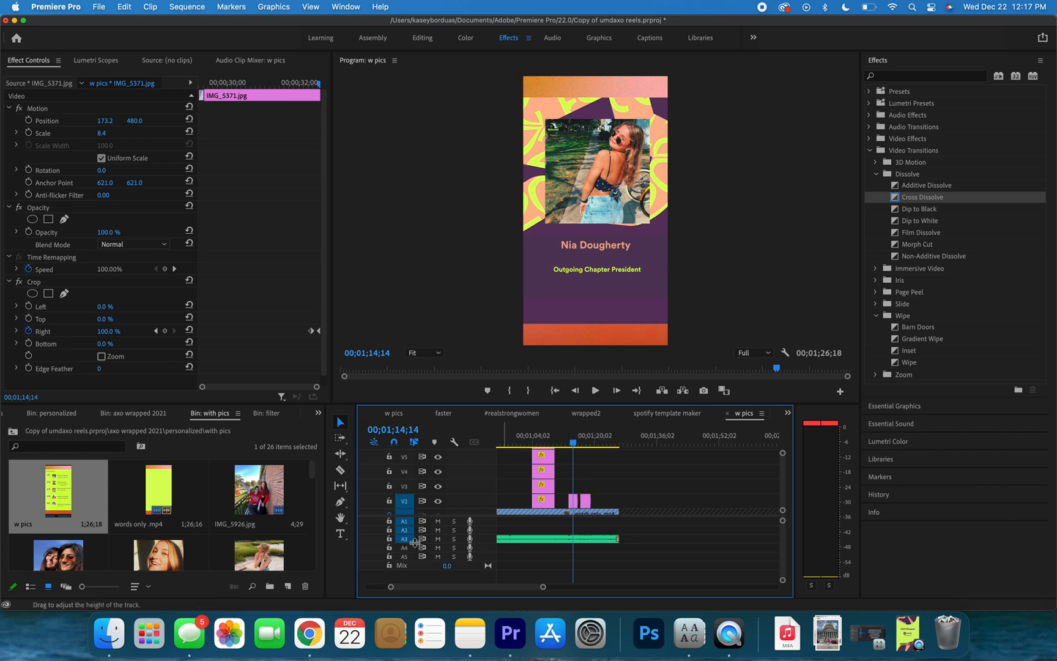
Hide tracks V2 through V6 and play the template's fundraising section from 00;01;02;04 without the photos.
drag(438, 504, 438, 466)
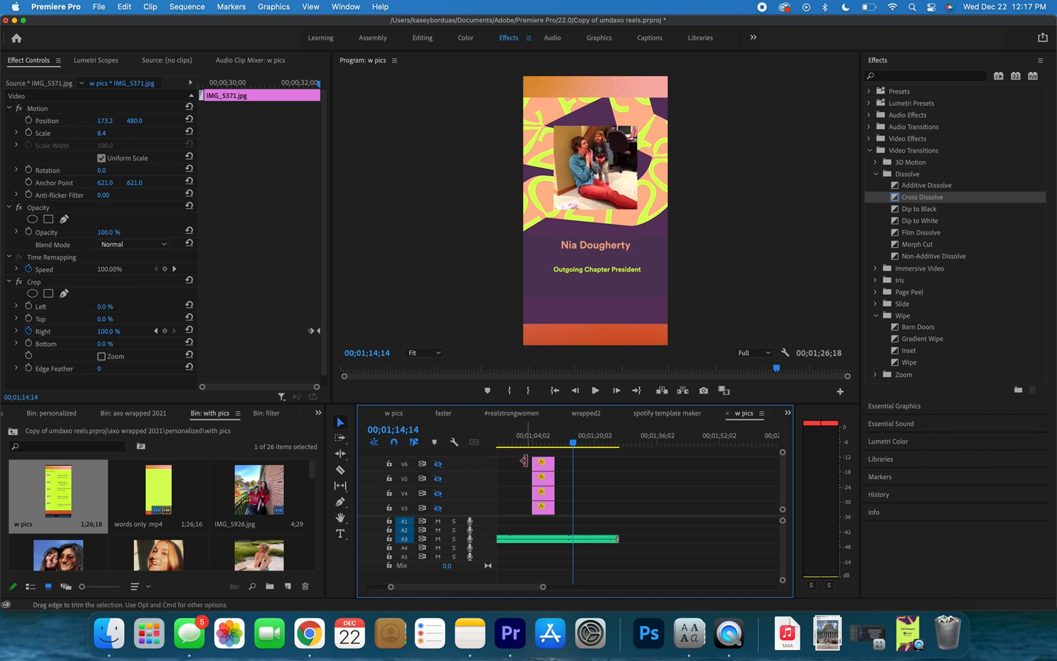
scroll(527, 465, down, 2)
mouse_move(544, 443)
mouse_down()
mouse_move(556, 448)
mouse_move(526, 448)
mouse_up()
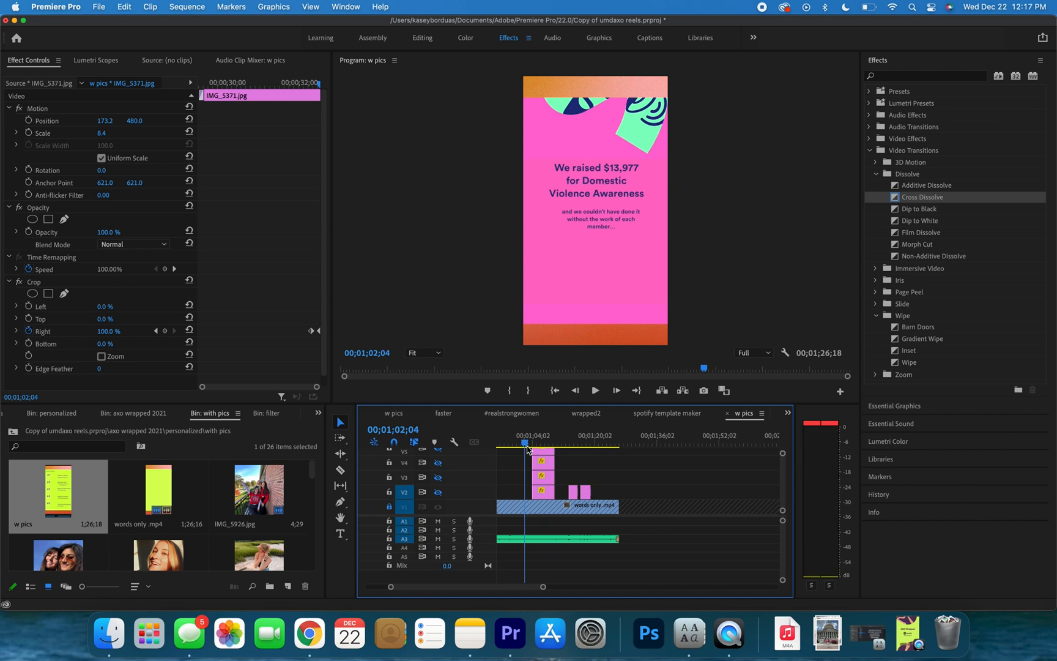
key(space)
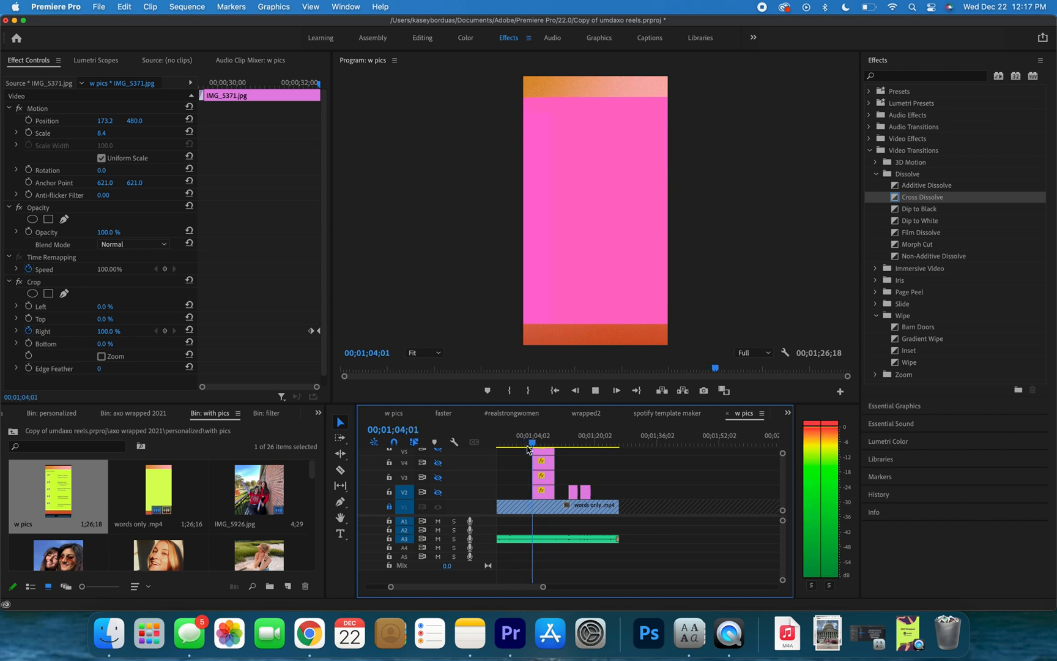
key(space)
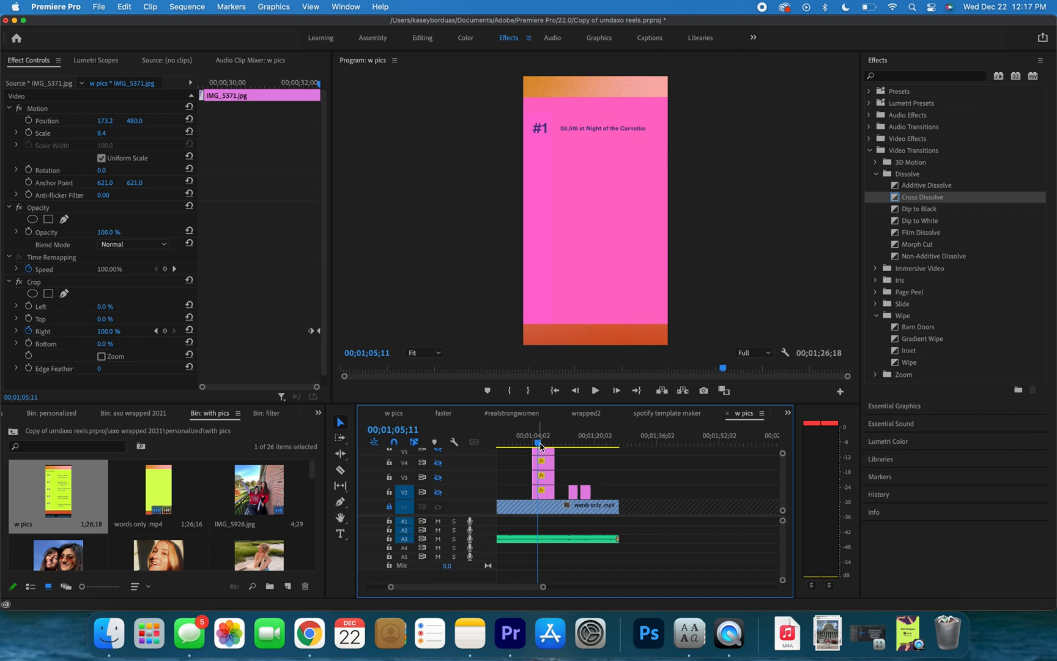
Play the template's fundraising list without photos from around 00;01;05;24 to check how its entries appear.
drag(538, 445, 540, 446)
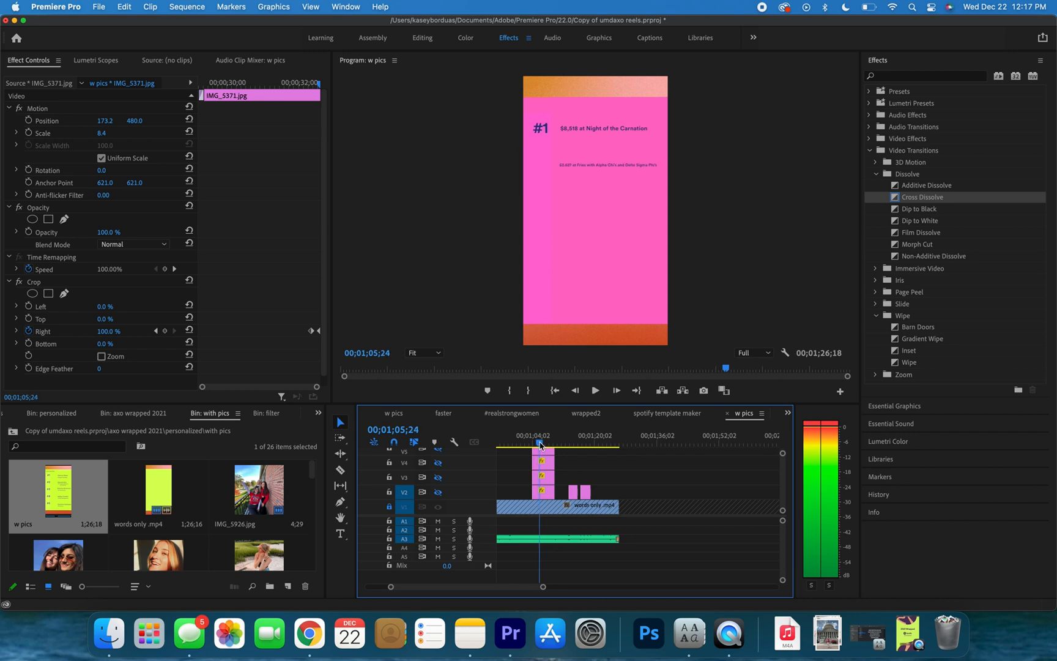
key(space)
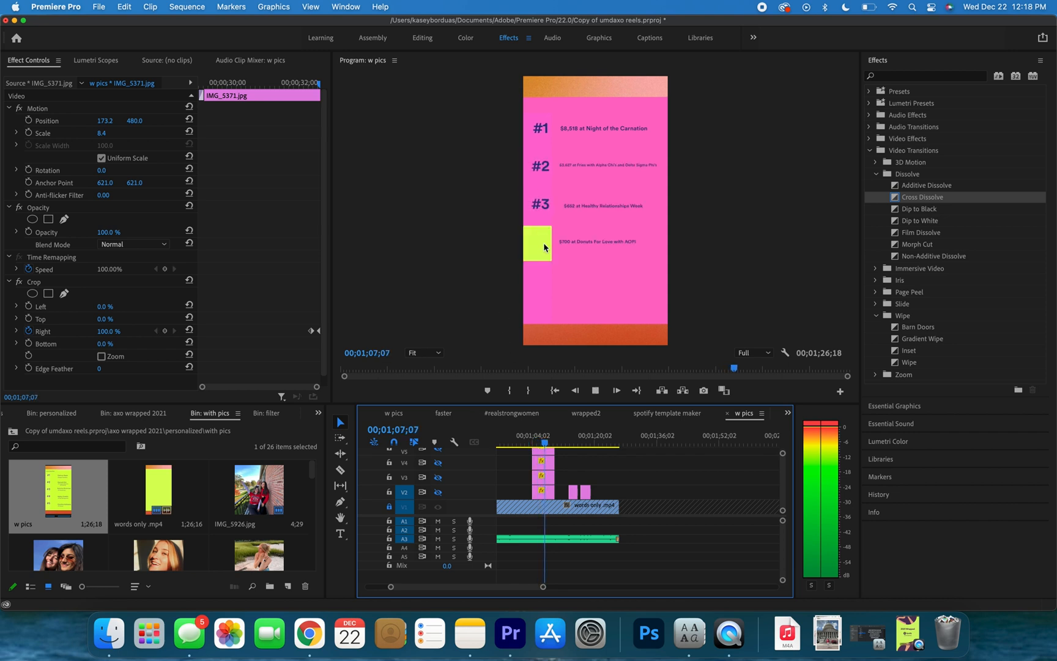
key(space)
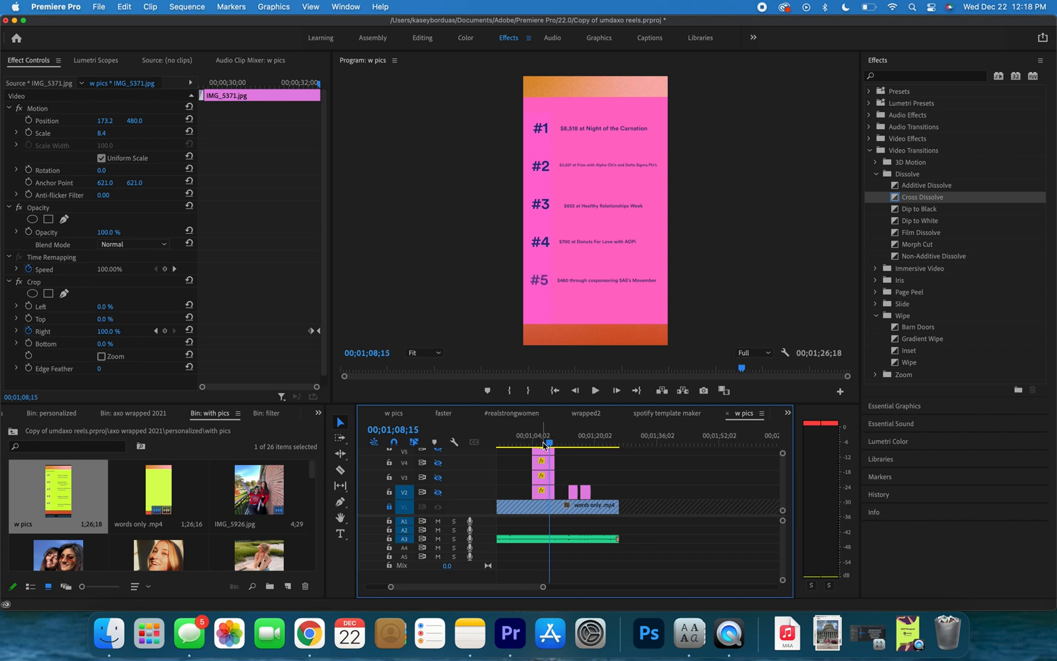
drag(544, 446, 533, 444)
key(space)
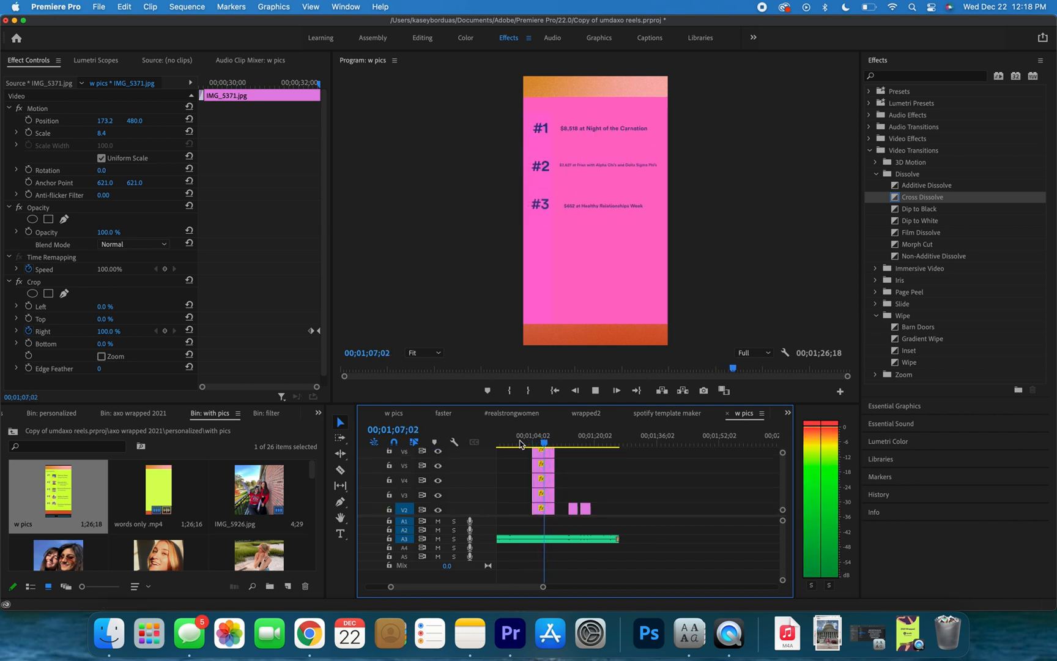
key(space)
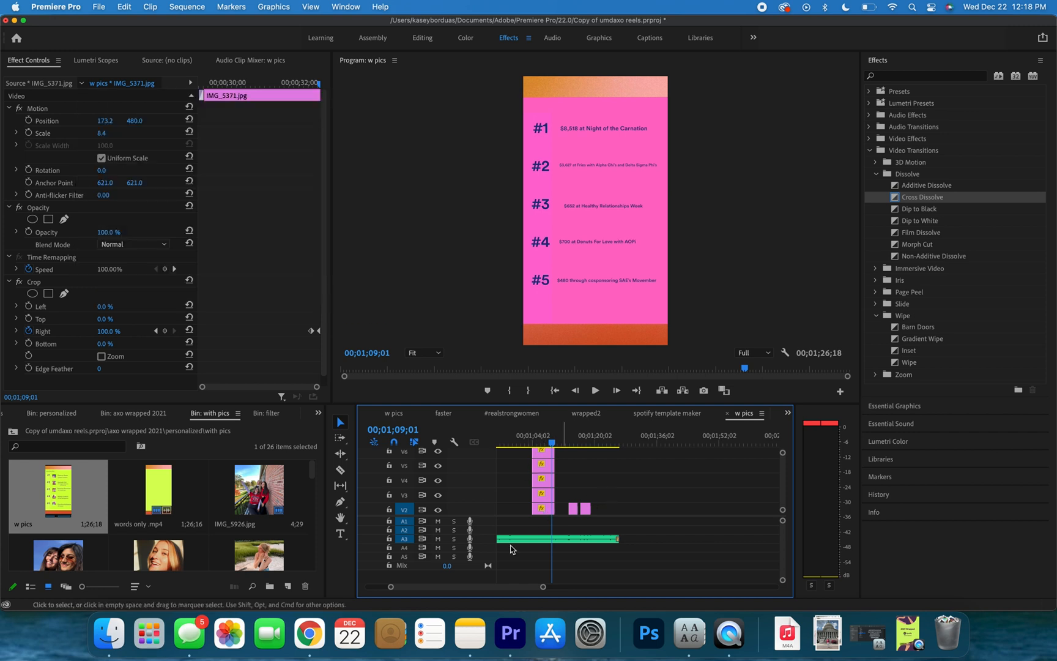
Open the w MORE pics sequence from the more pics bin.
scroll(489, 558, left, 3)
scroll(528, 548, left, 3)
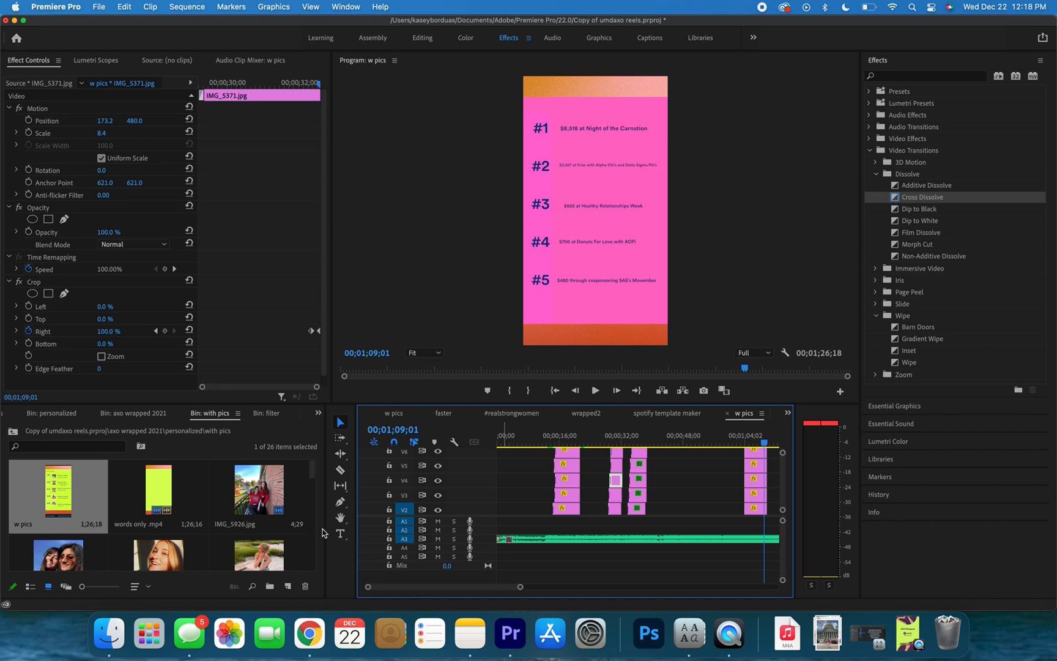
scroll(153, 515, down, 10)
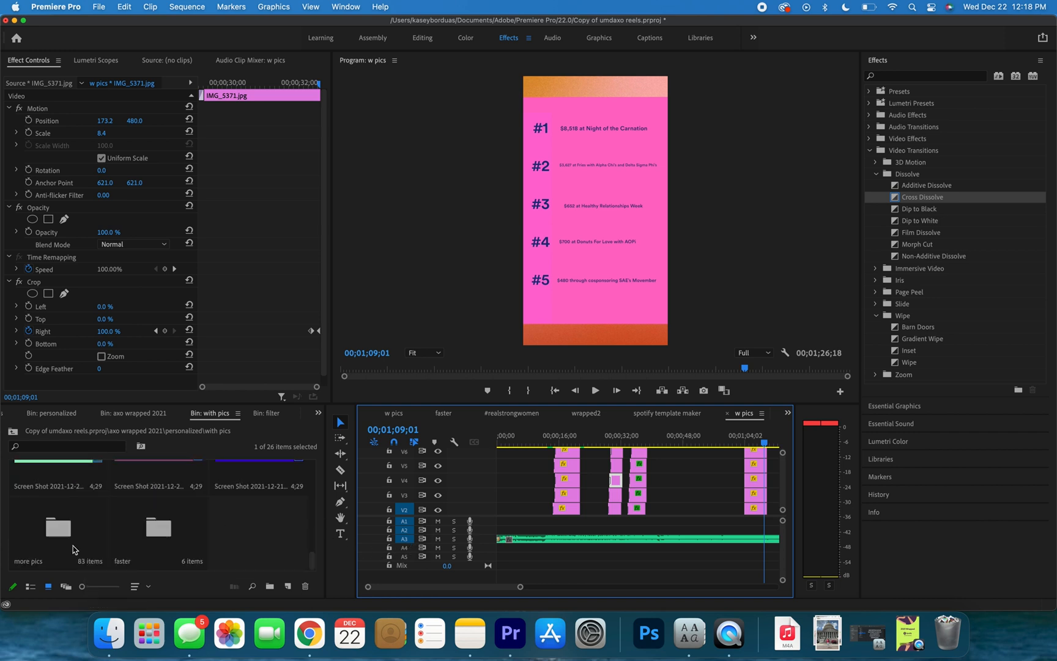
double_click(59, 527)
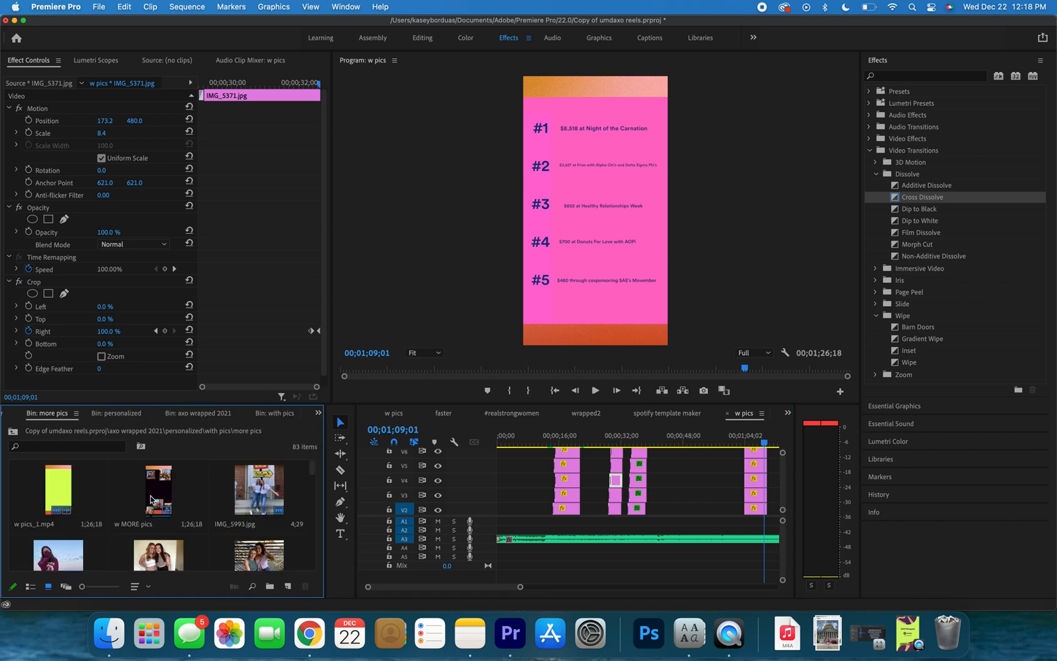
double_click(151, 499)
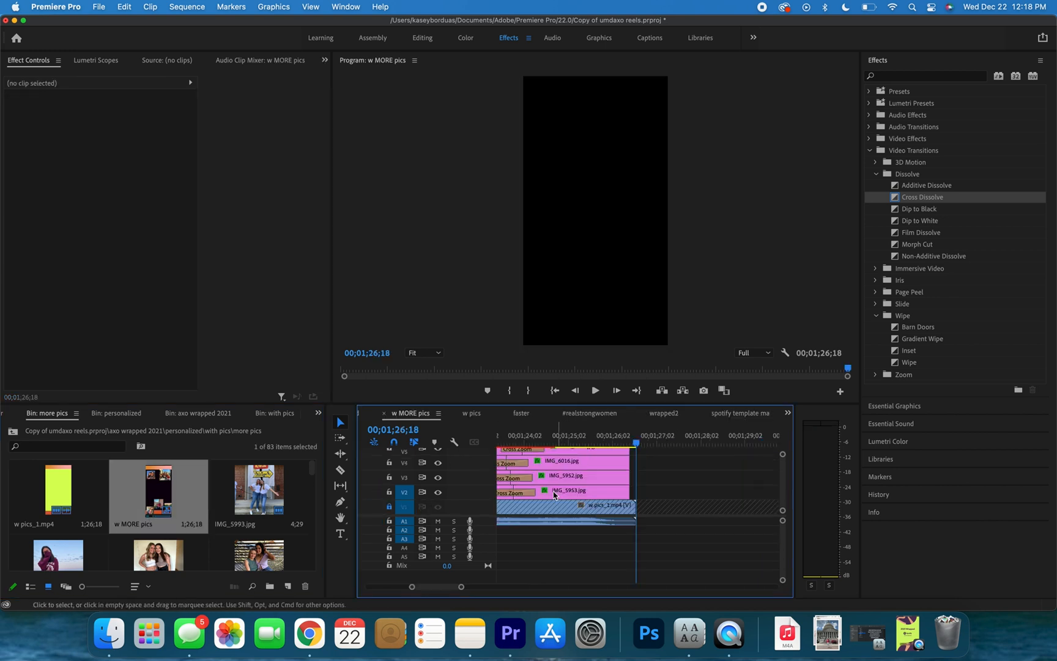
Play the intro's first photo collage from 00;00;04;12 and return the playhead to the collage's reveal at 00;00;04;25.
scroll(547, 495, left, 15)
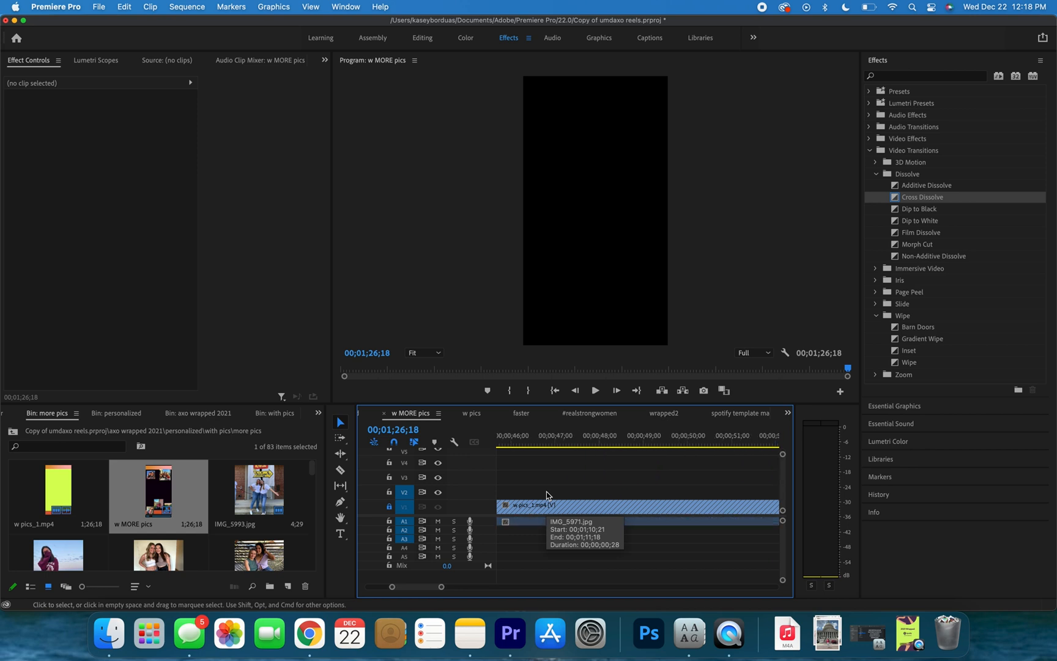
scroll(547, 494, left, 5)
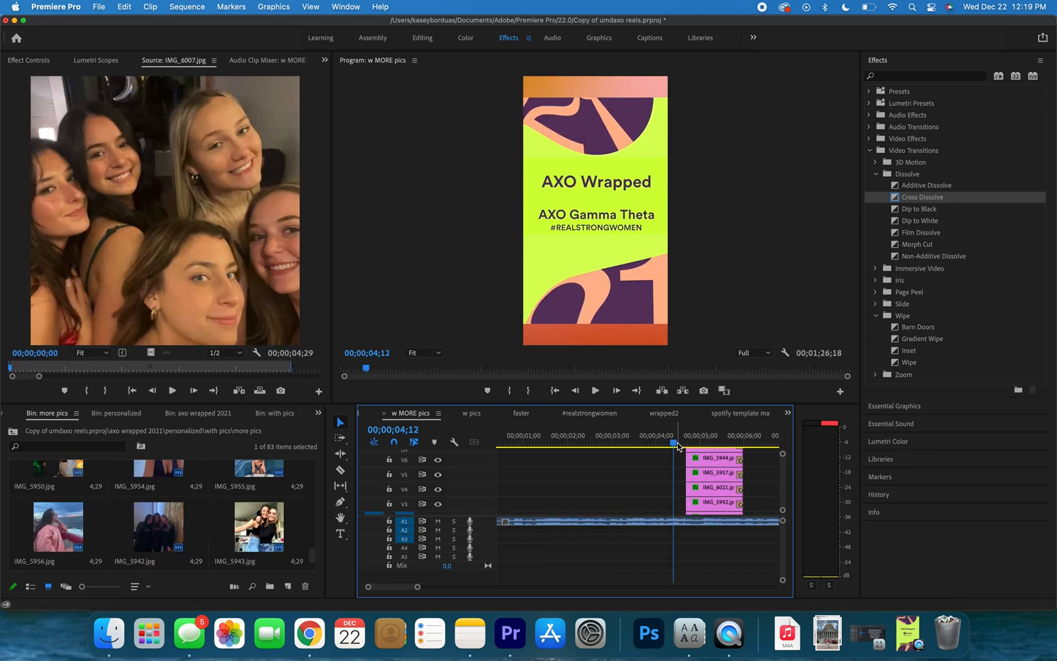
key(space)
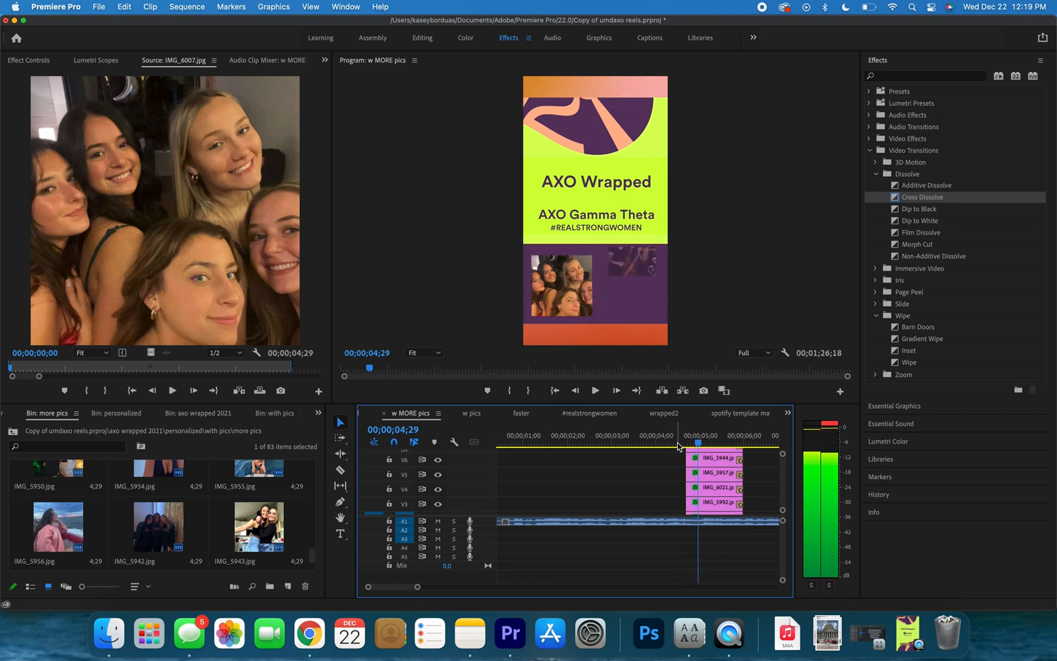
click(677, 443)
drag(670, 441, 692, 444)
scroll(709, 493, down, 2)
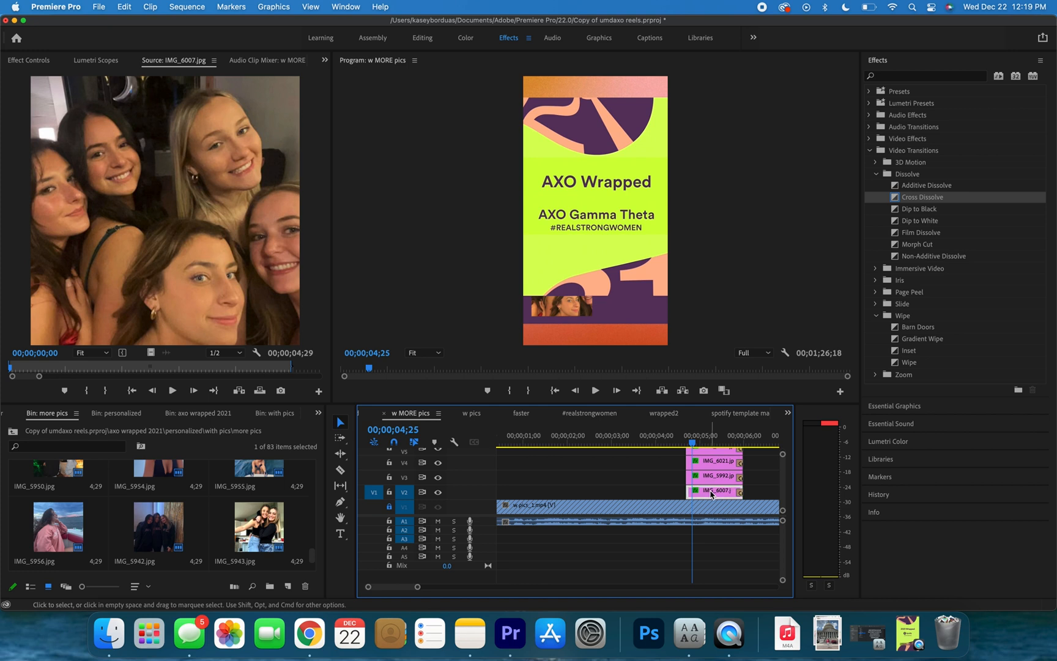
Show IMG_6007.jpg's effect settings and play its Crop Top keyframes from the clip's start at 00;00;04;21.
click(29, 59)
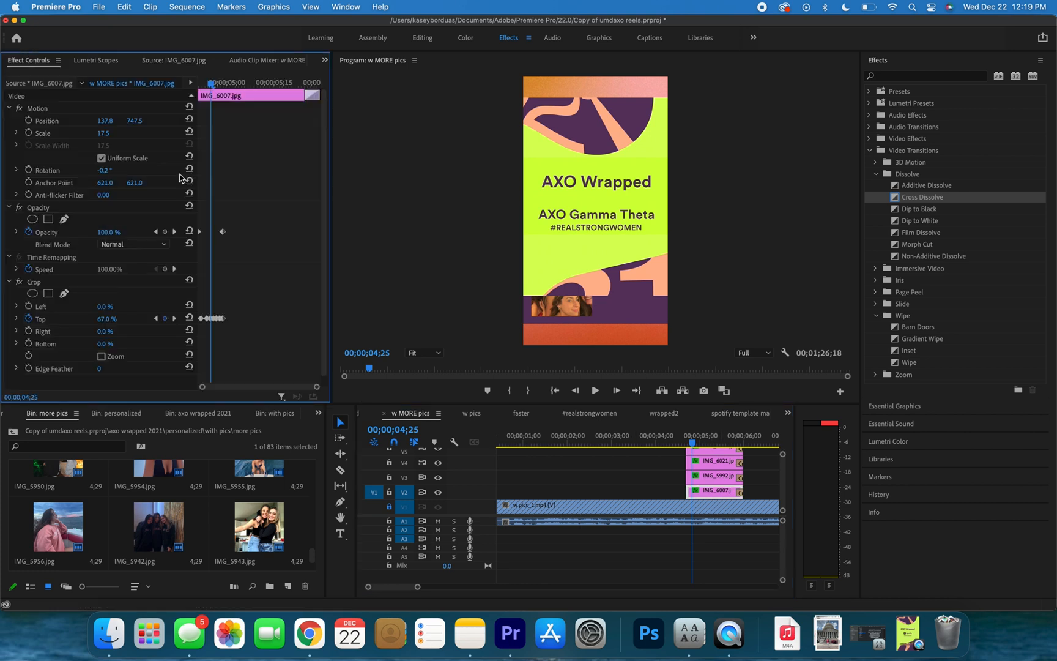
scroll(214, 293, up, 3)
scroll(215, 292, down, 1)
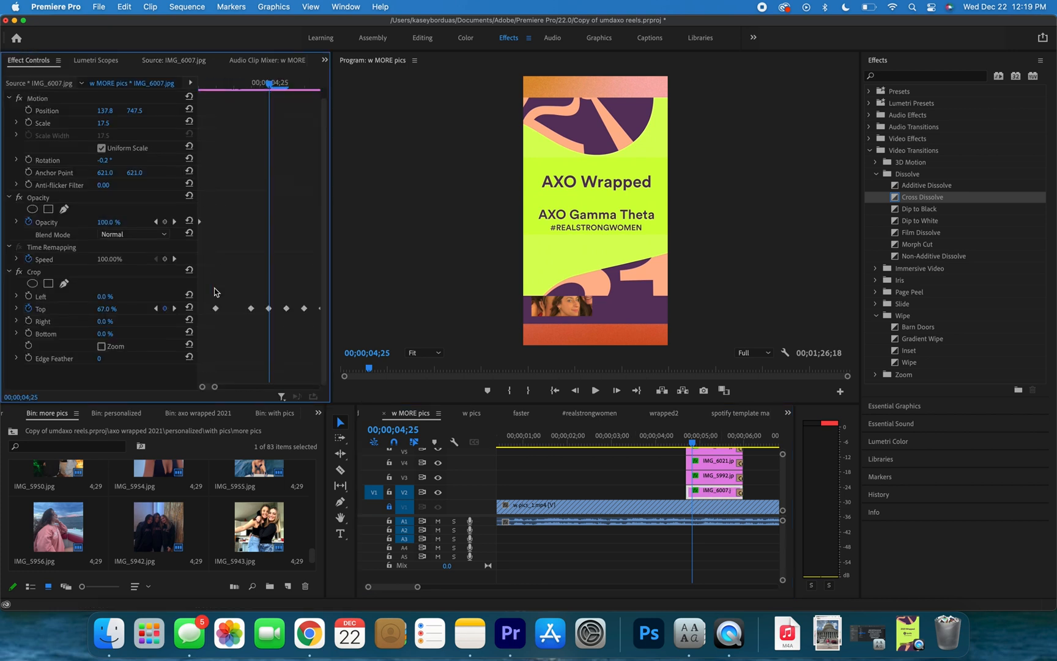
click(207, 86)
key(space)
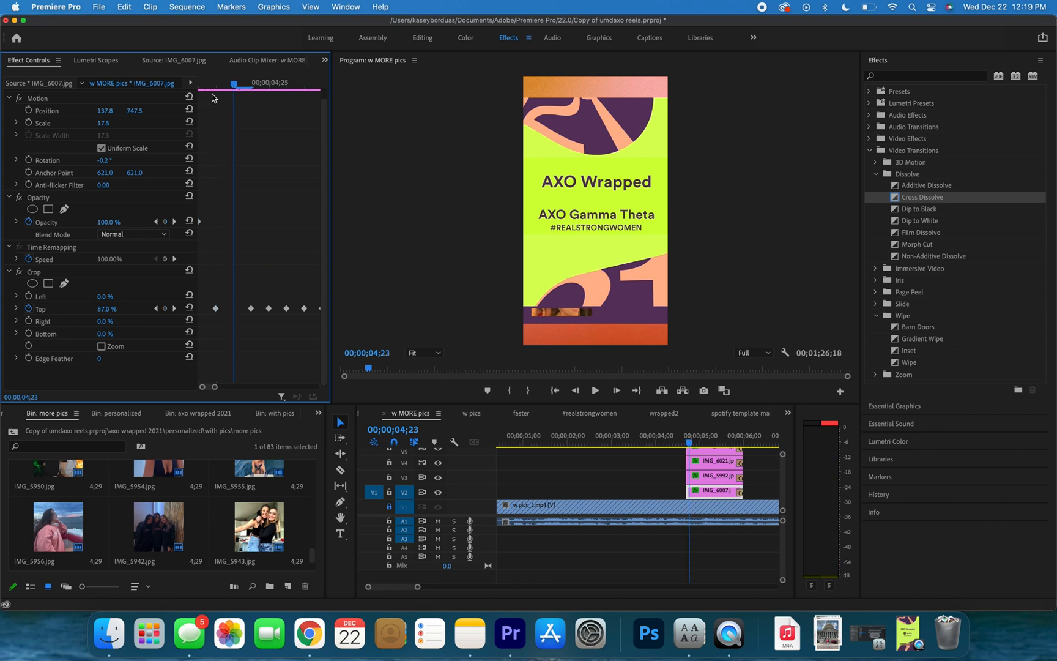
click(214, 89)
drag(214, 89, 188, 97)
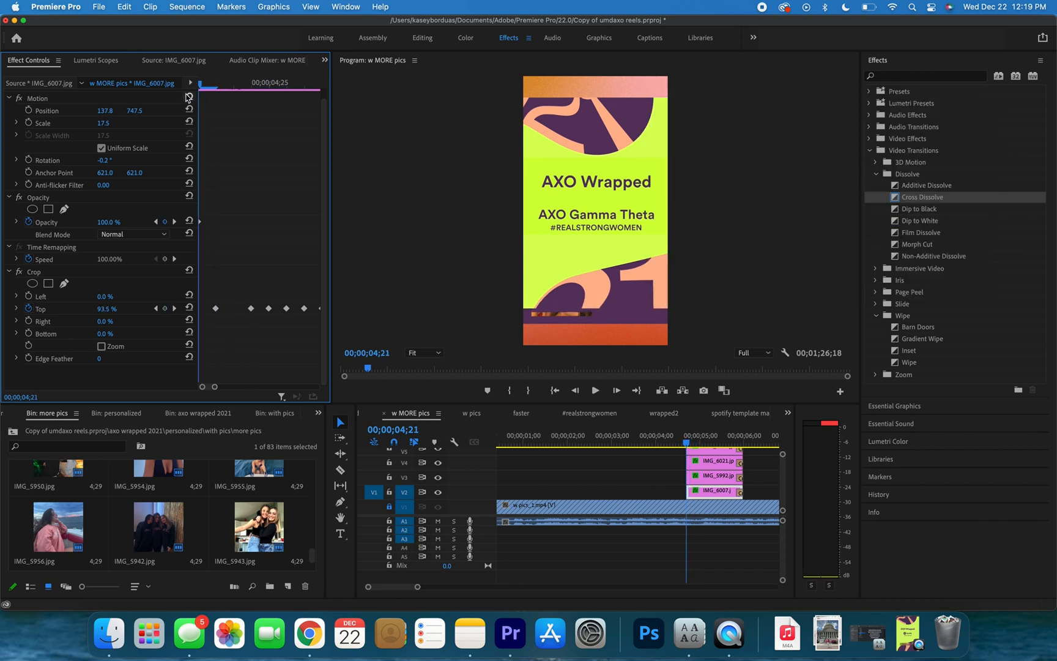
key(space)
key(space)
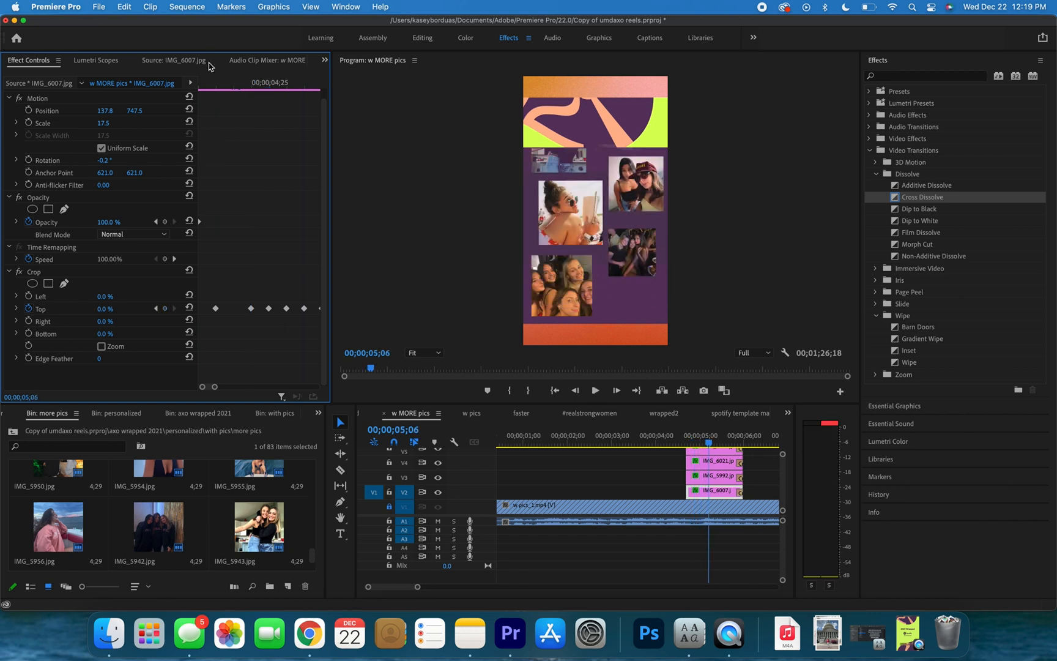
Step frame by frame through IMG_6007.jpg's Crop Top keyframes and the rest of the collage reveal up to 00;00;05;16.
click(215, 83)
key(Right)
key(Right)
key(Right)
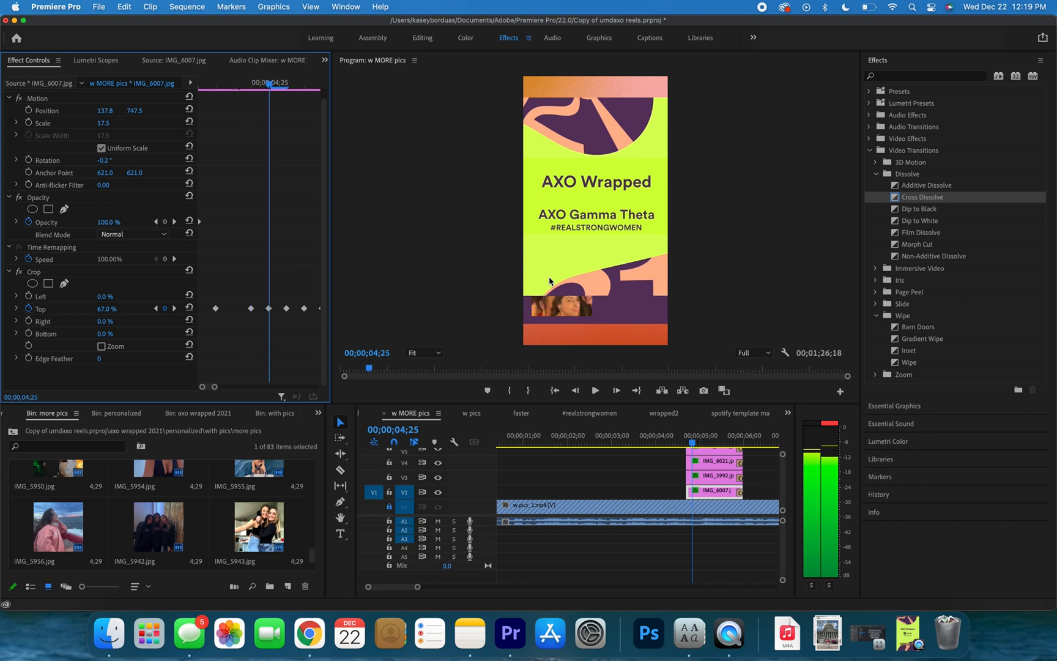
key(Left)
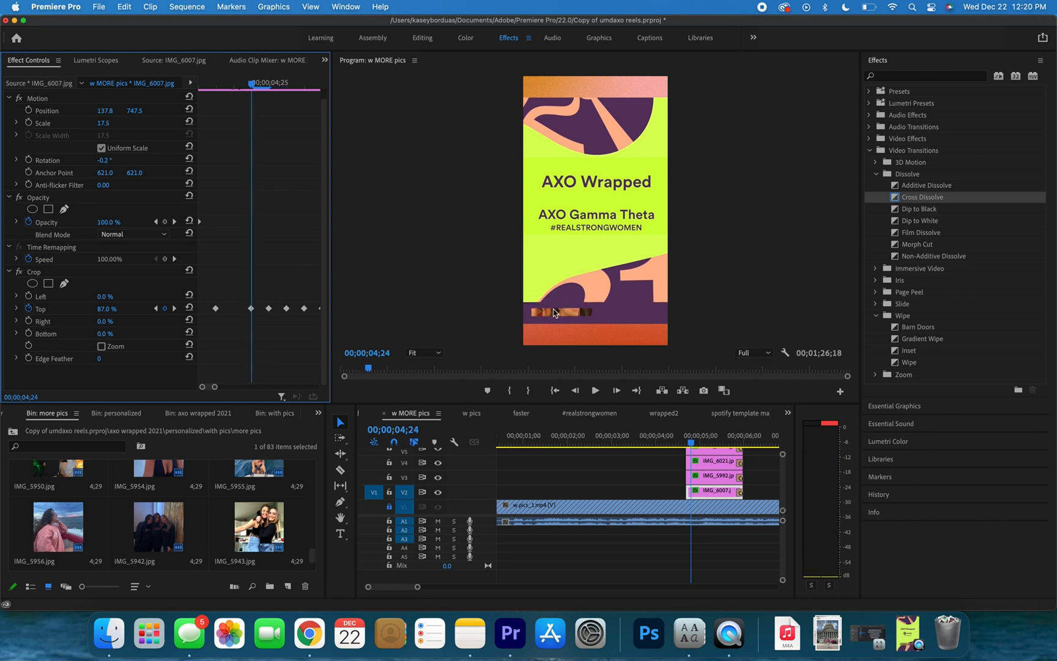
key(Right)
key(Right)
key(Right)
key(Right)
key(Right)
key(Right)
key(Right)
key(Right)
key(Right)
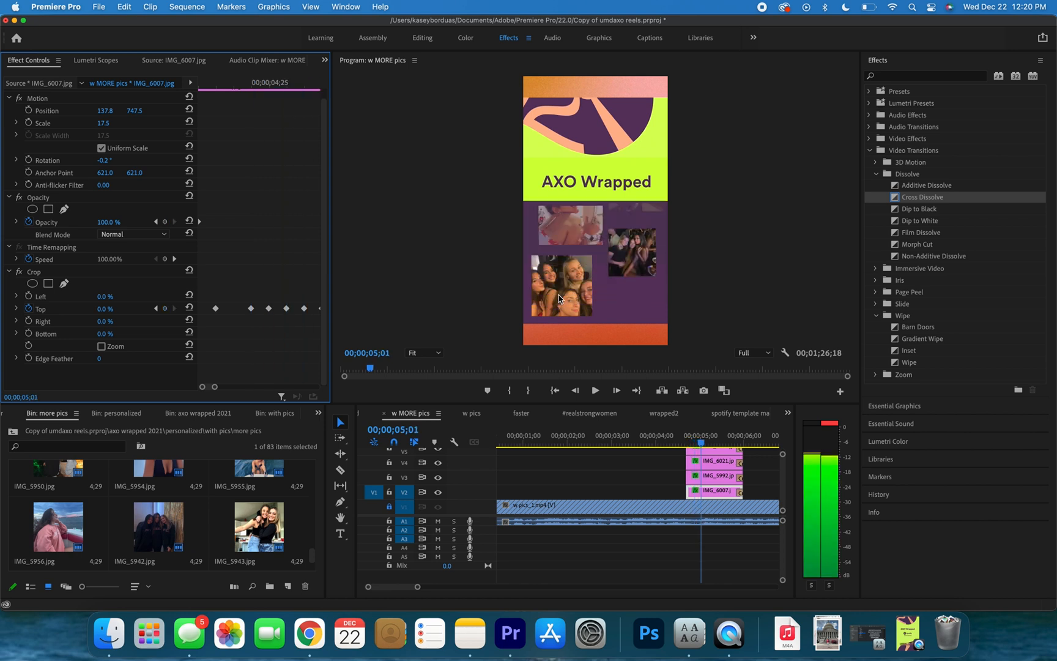
key(Right)
key(Right)
key(Right)
key(Right)
key(Right)
key(Right)
key(Right)
key(Right)
key(Right)
key(Right)
key(Right)
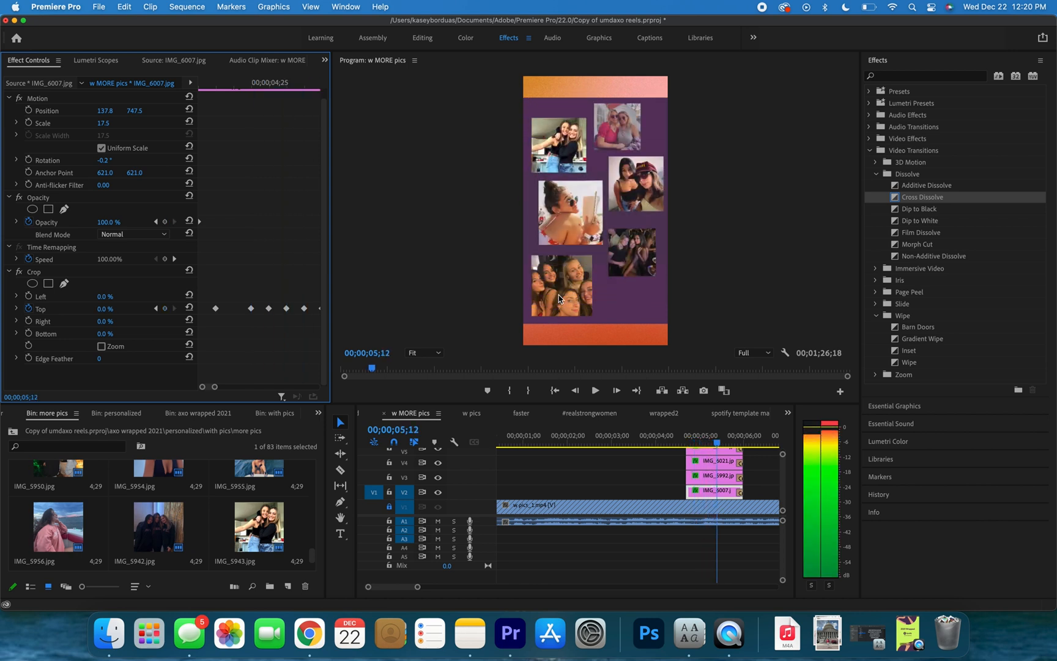
key(Right)
key(Right)
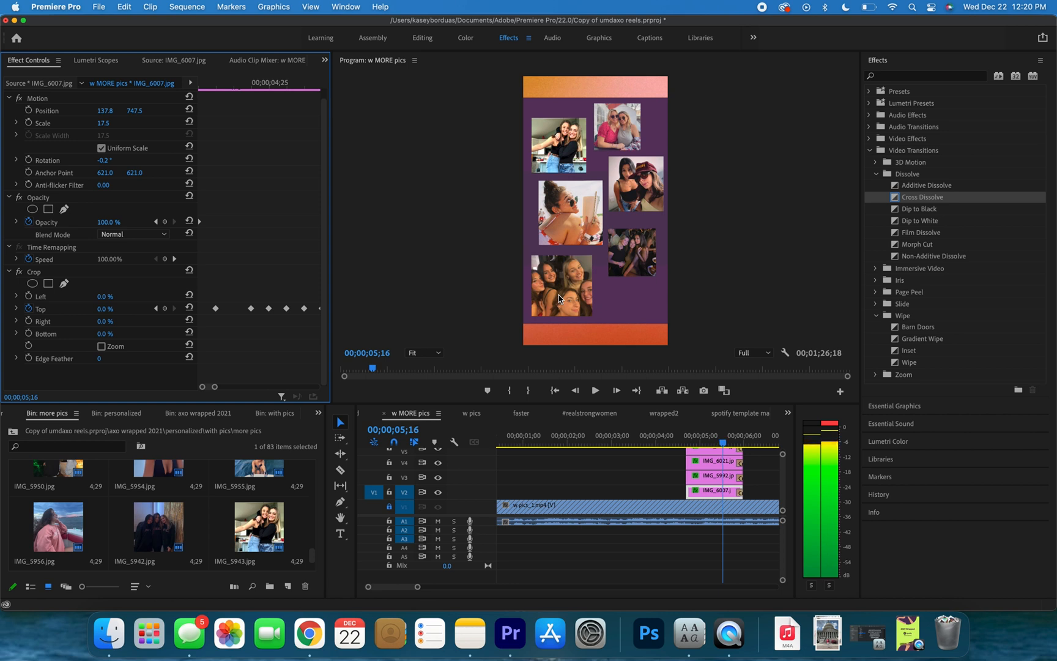
Check how the first collage disappears before 00;00;06;03 and move the playhead past the next photo group to 00;00;12;24.
drag(214, 386, 298, 387)
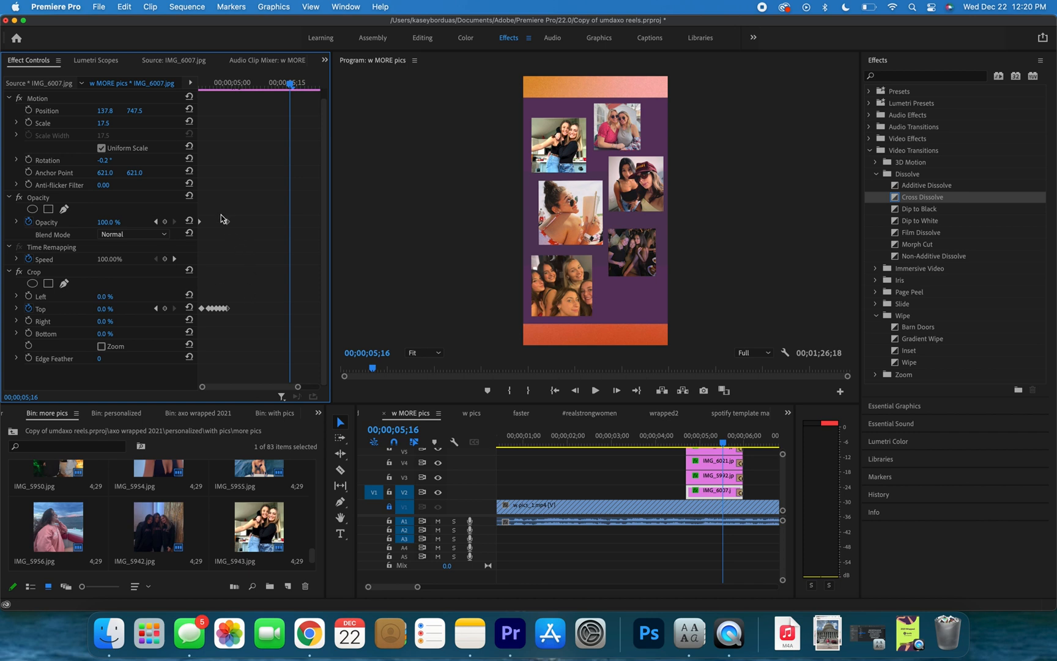
click(726, 445)
key(space)
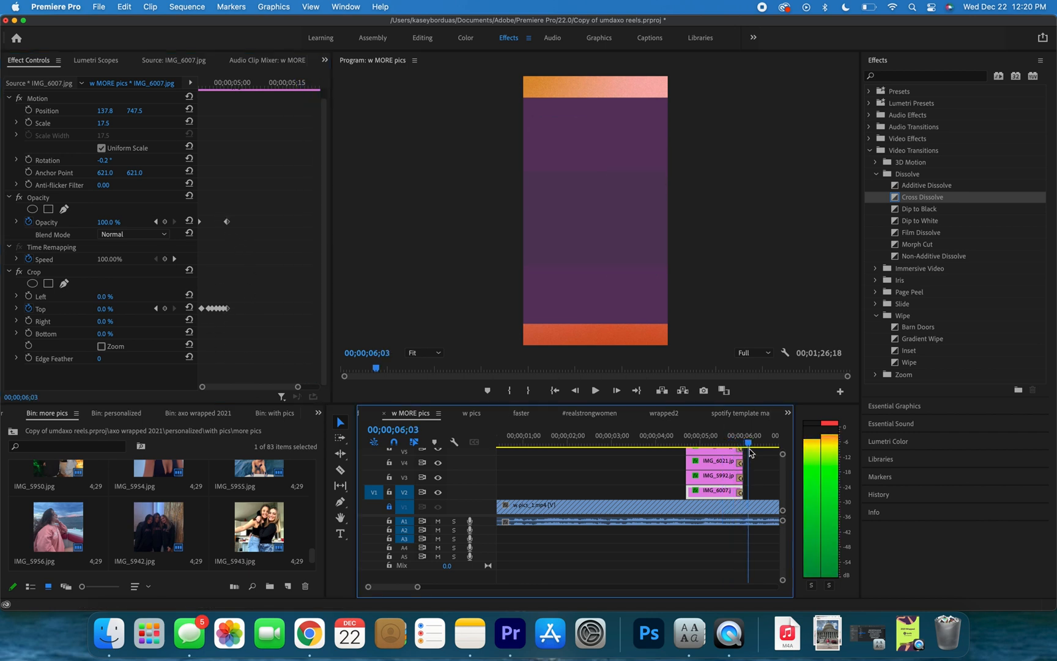
scroll(740, 503, right, 6)
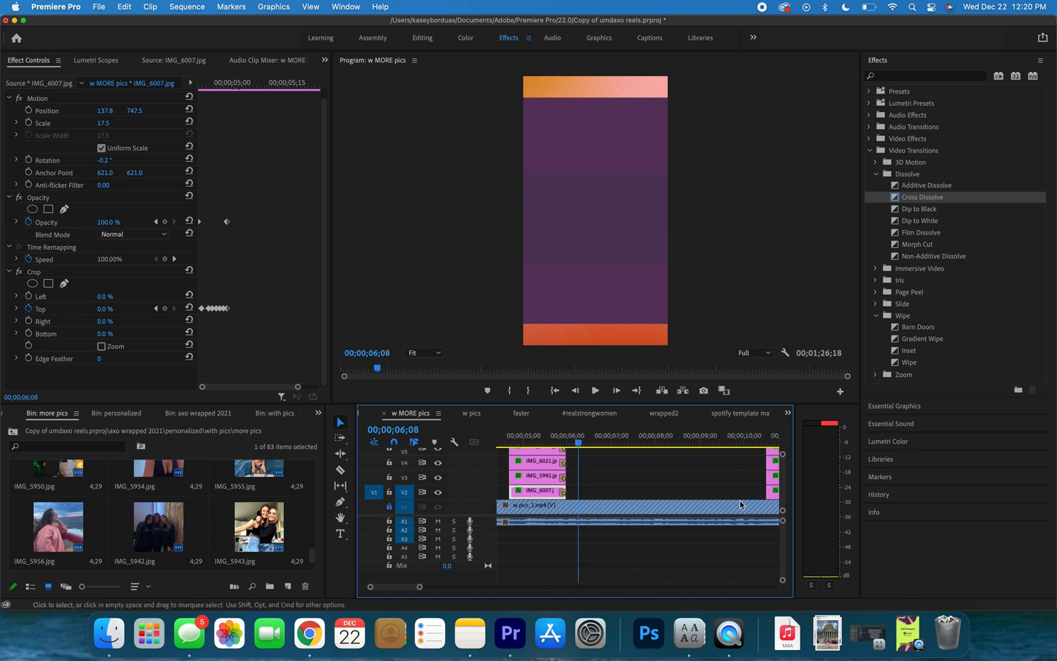
drag(623, 430, 744, 442)
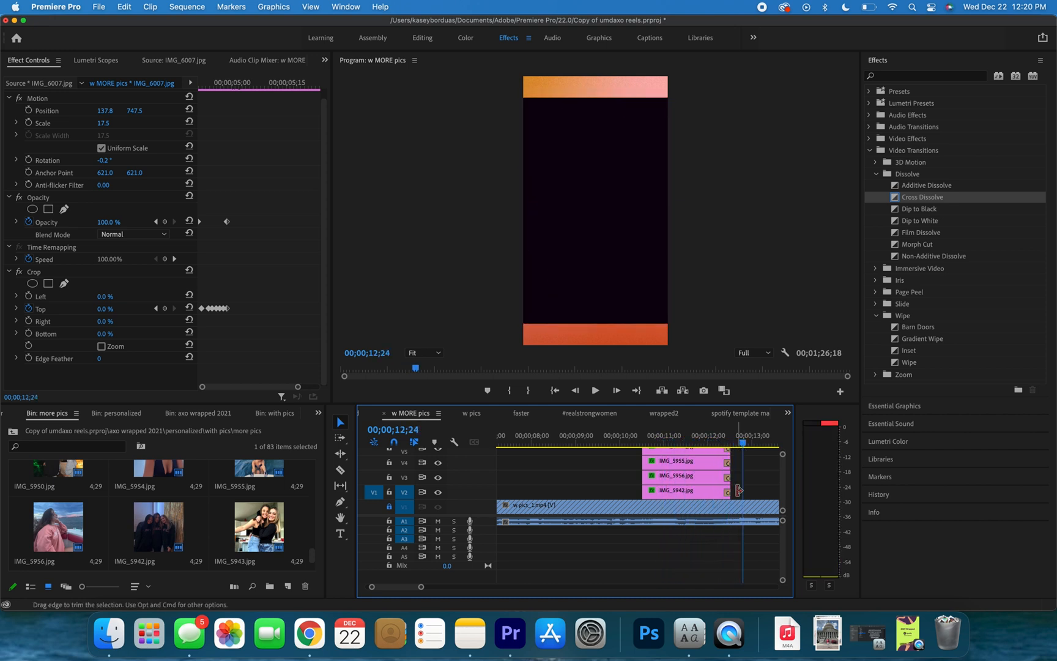
Scrub between 00;00;21;04 and 00;00;21;25 to examine how the seven-photo collage enters over the preceding photos.
scroll(630, 488, down, 5)
click(607, 443)
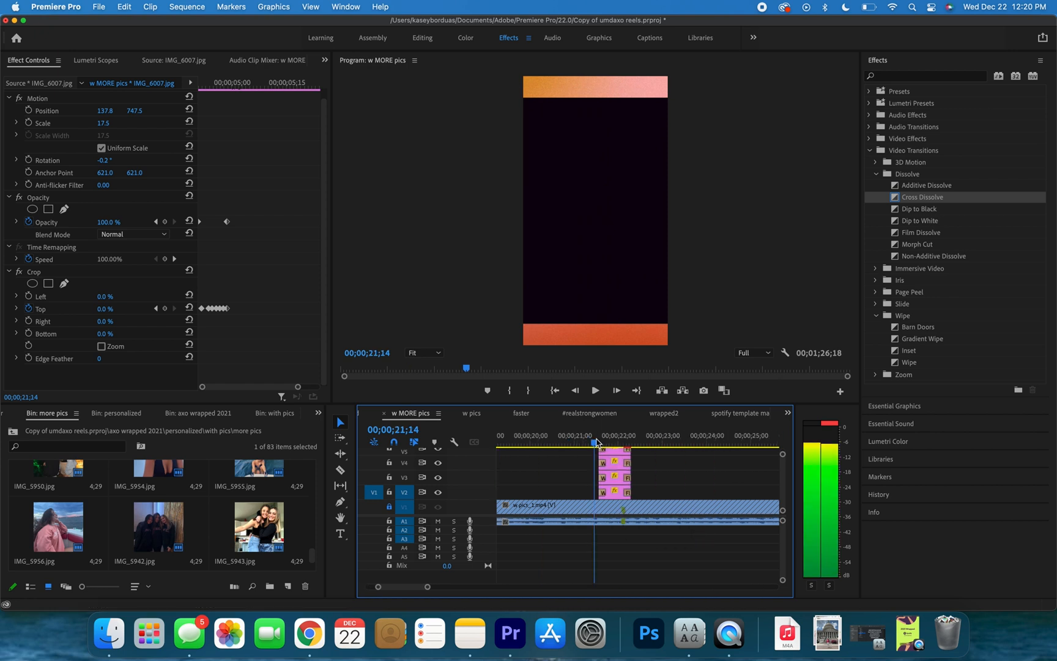
mouse_move(607, 444)
mouse_down()
mouse_move(617, 445)
mouse_move(578, 449)
mouse_move(589, 448)
mouse_up()
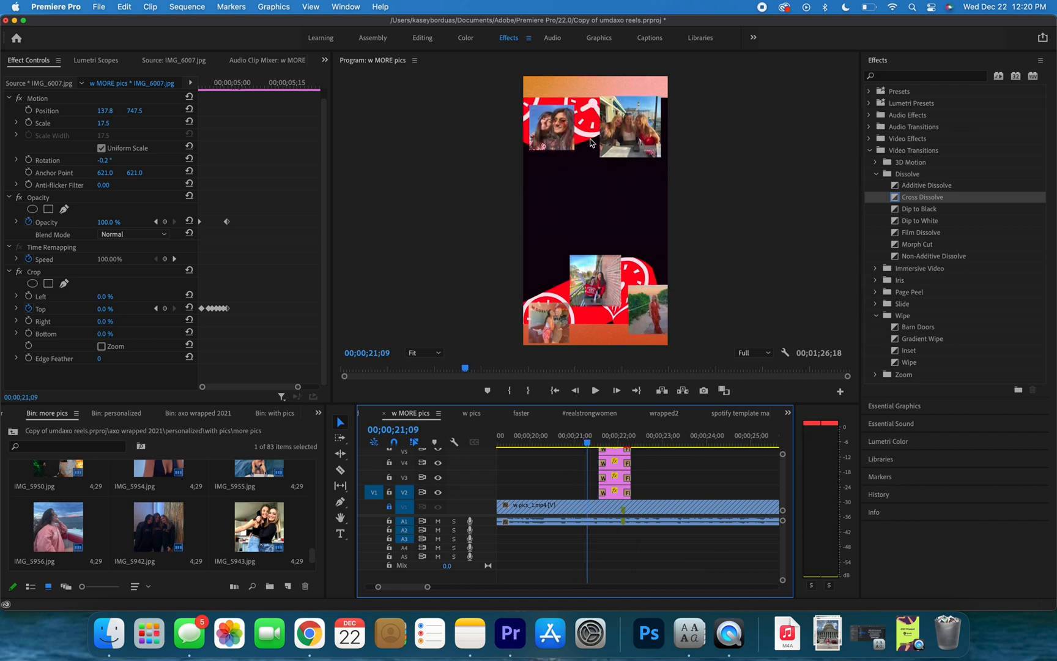
scroll(570, 463, up, 1)
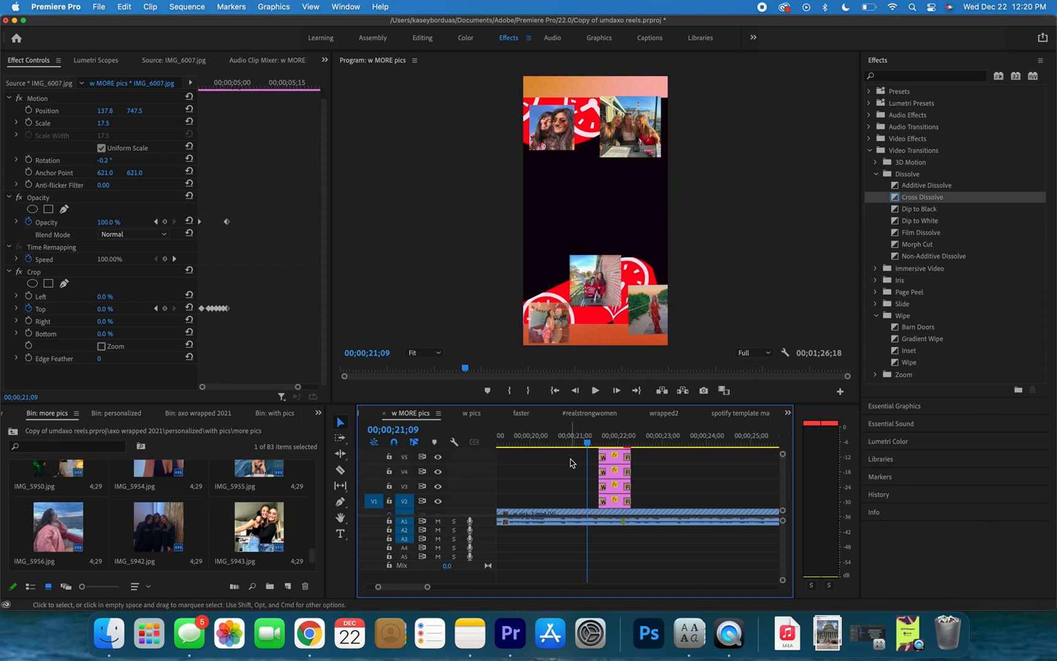
drag(586, 446, 602, 445)
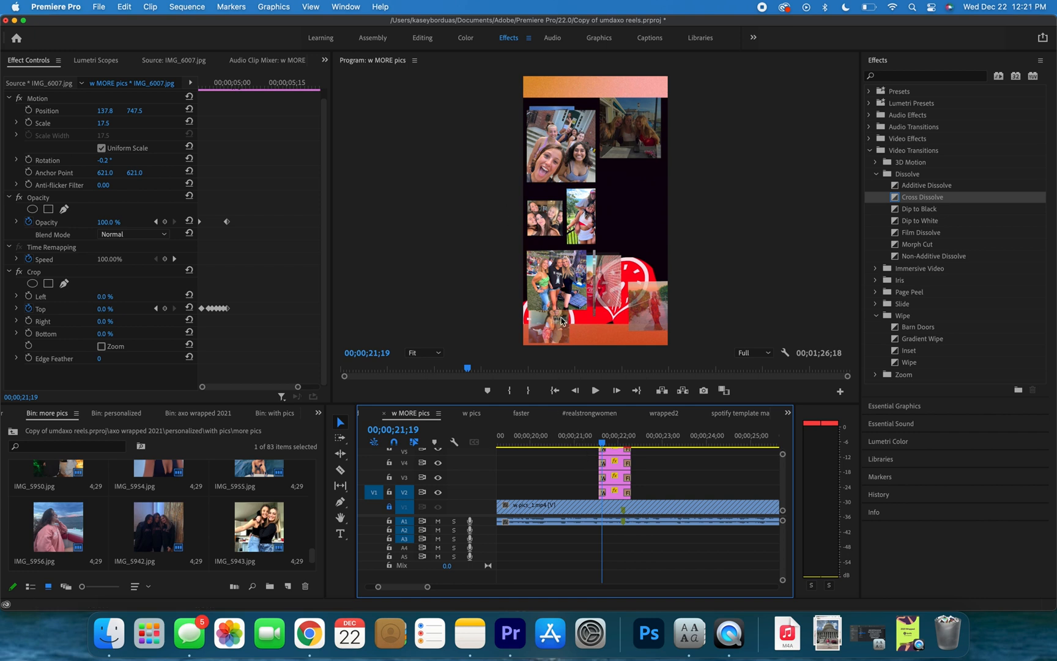
click(580, 439)
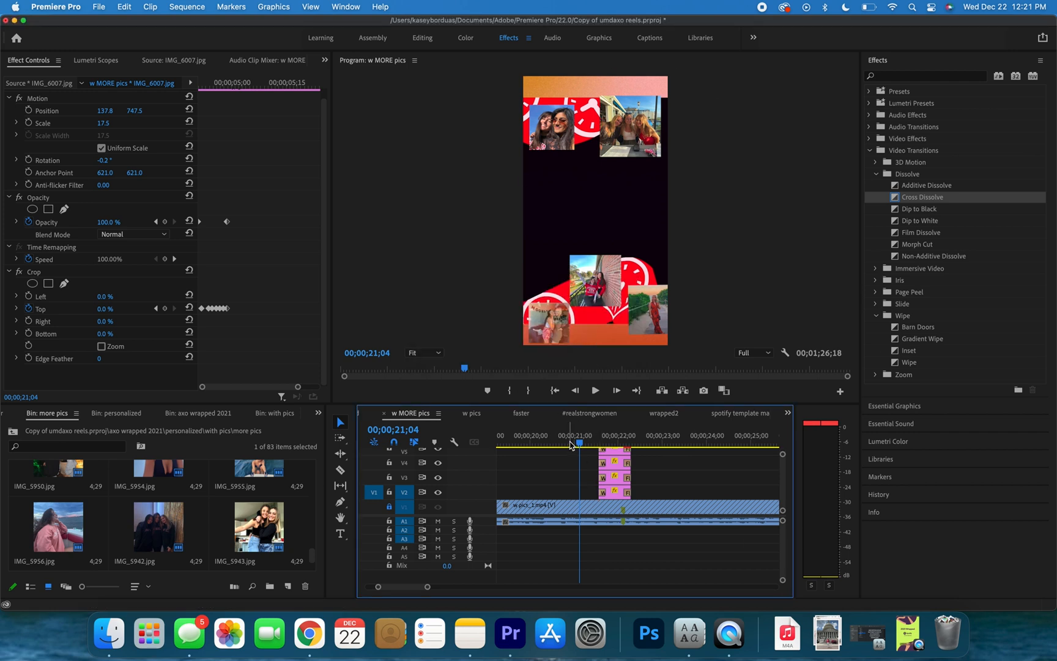
drag(570, 445, 611, 443)
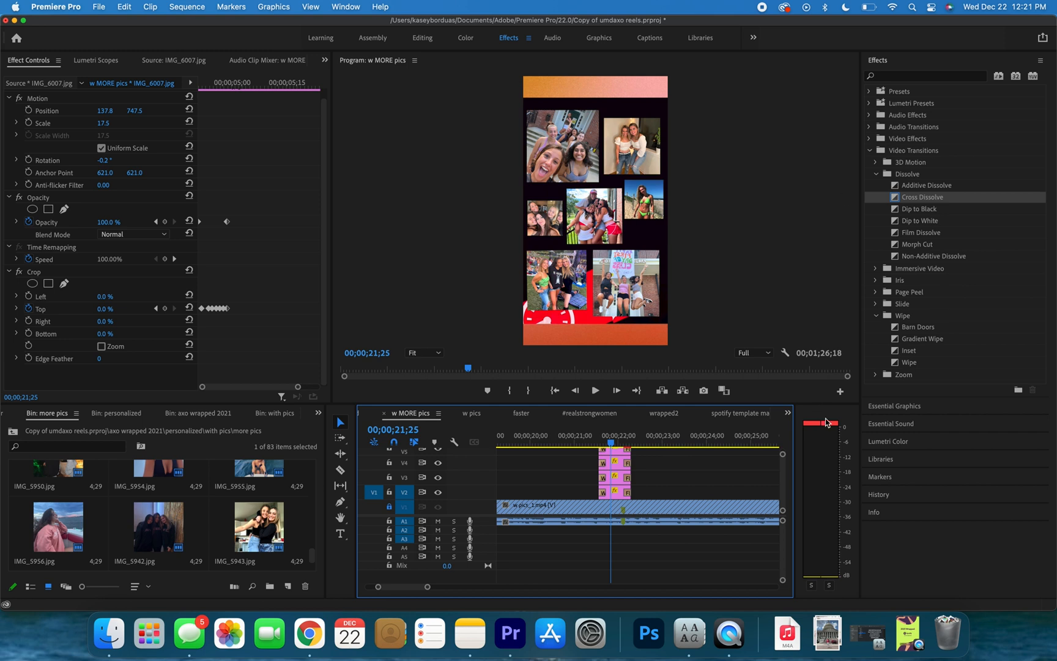
Open the Flip Over transition at the end of IMG_5959.jpg and enter a duration of 5 frames.
scroll(615, 489, up, 2)
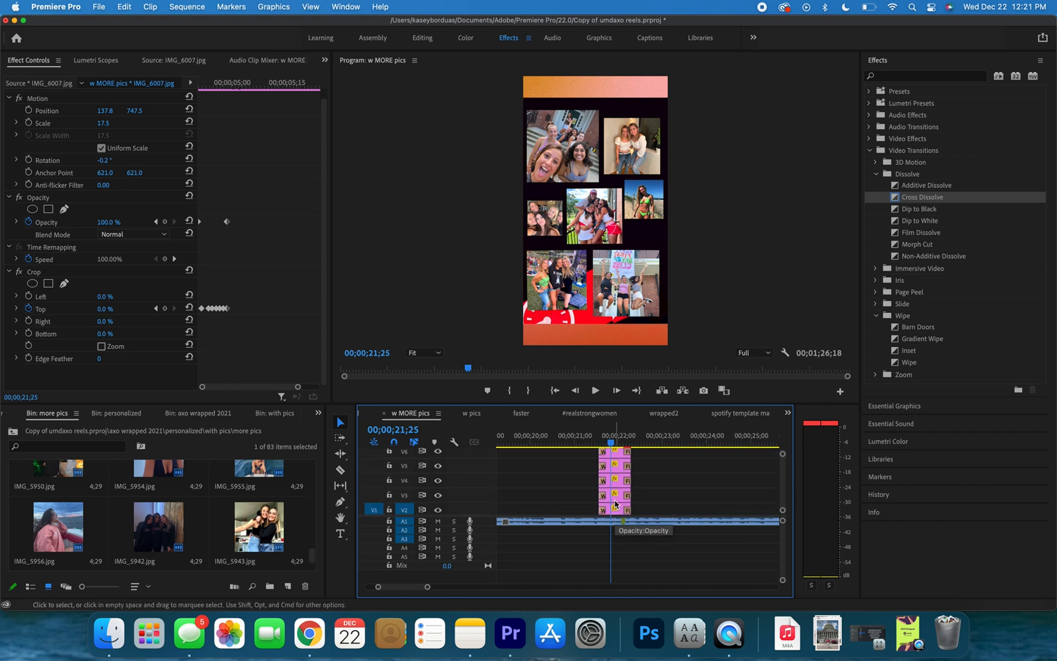
scroll(615, 503, down, 2)
double_click(644, 494)
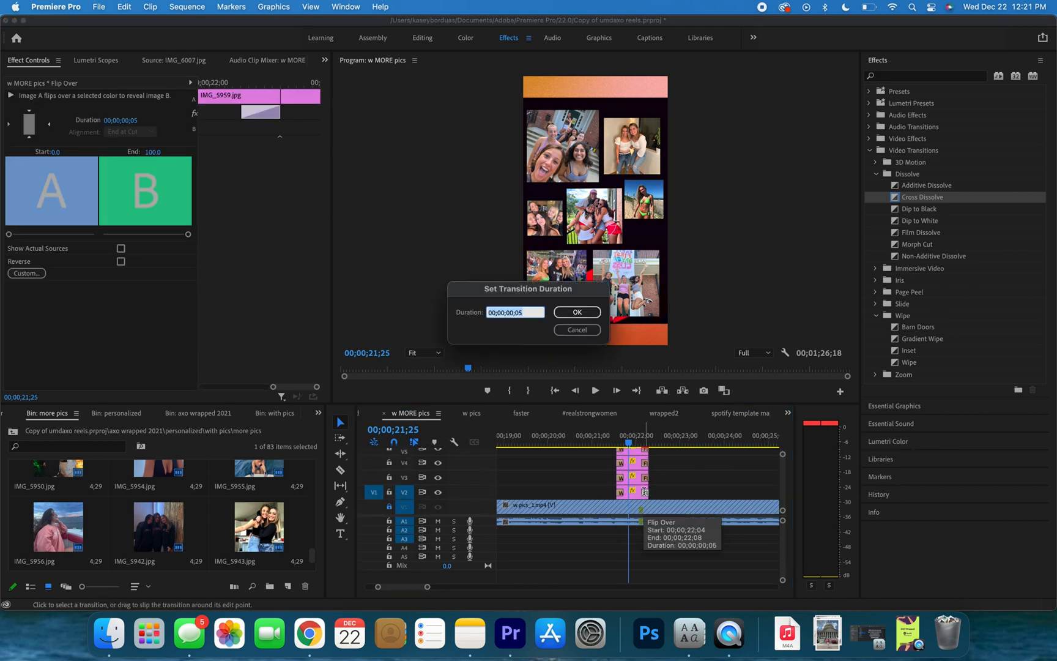
click(576, 330)
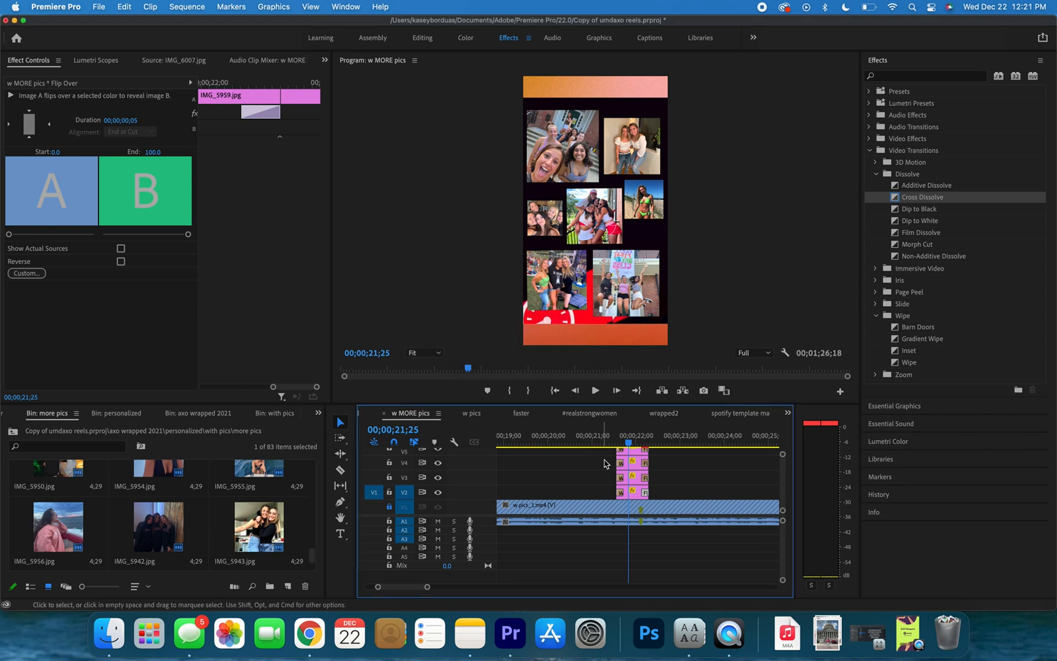
double_click(645, 491)
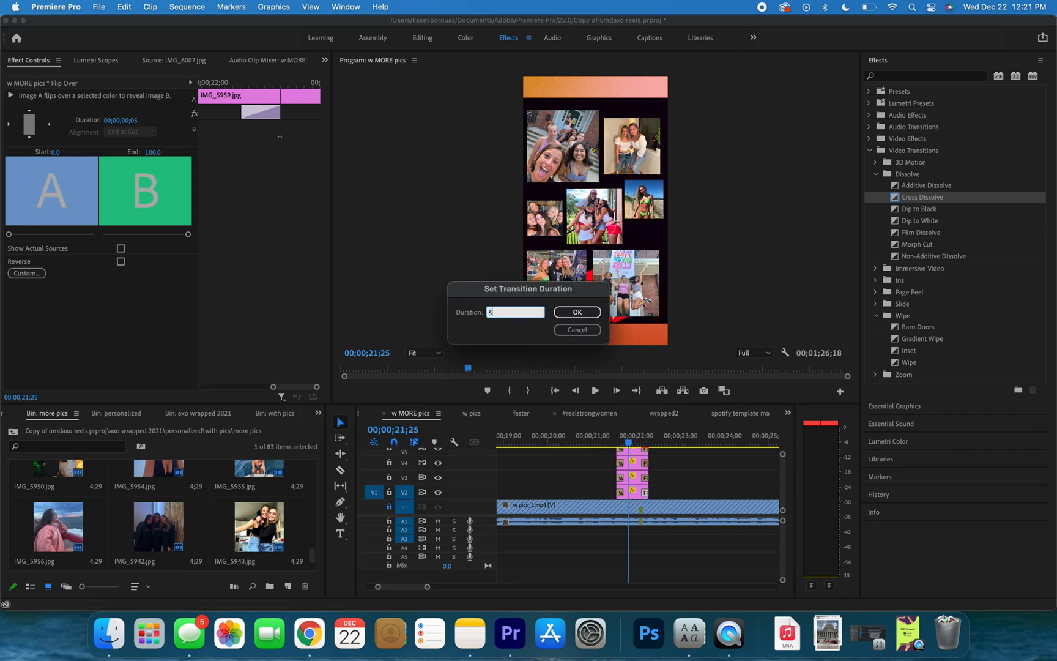
click(593, 311)
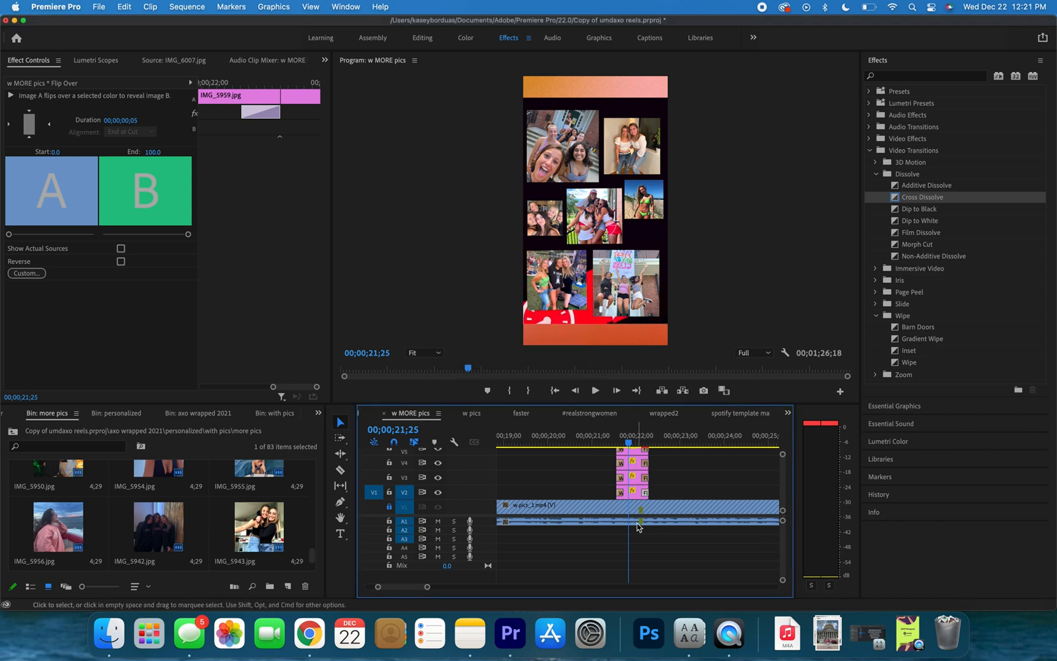
Glance at the faster and w pics sequences, return to w MORE pics and scrub the seven-photo collage to 00;00;22;02.
mouse_move(628, 448)
mouse_down()
mouse_move(642, 442)
mouse_move(634, 449)
mouse_up()
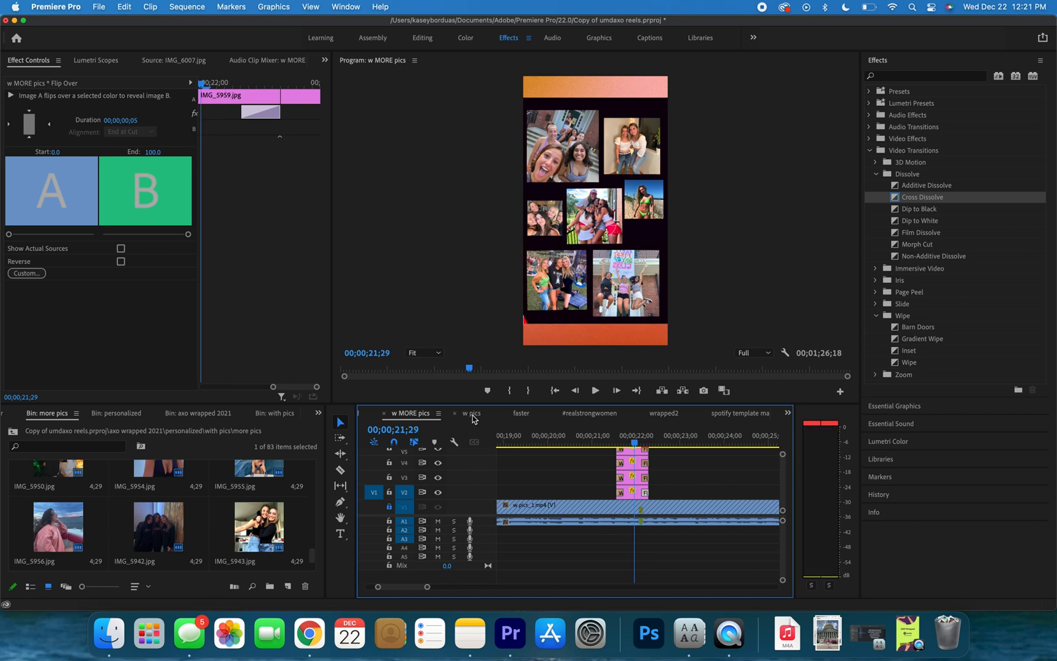
click(525, 412)
click(466, 410)
click(421, 415)
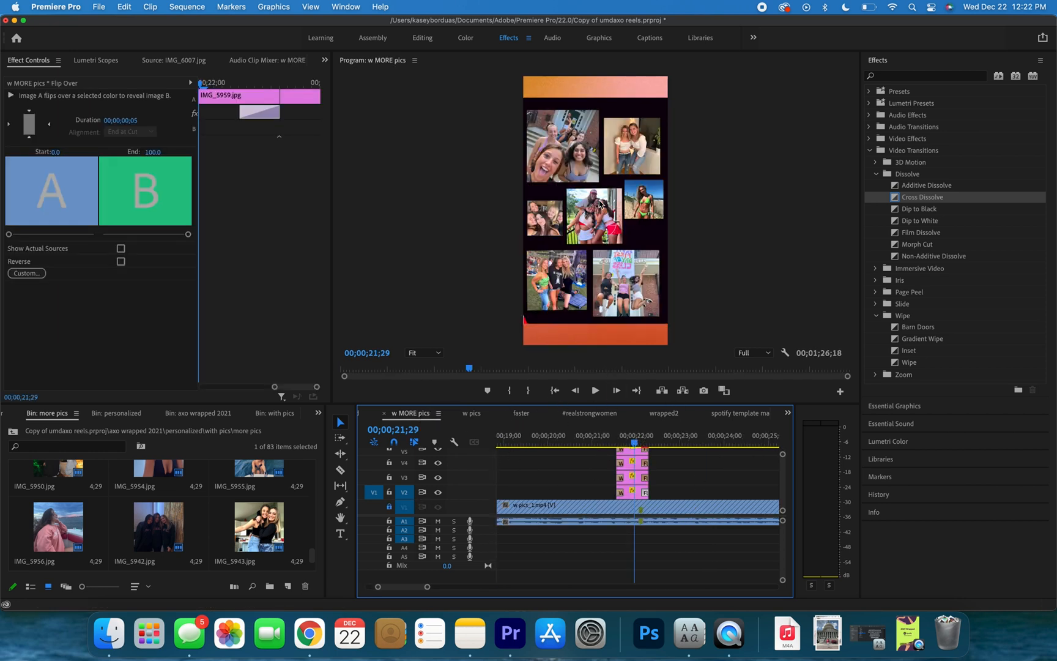
click(637, 441)
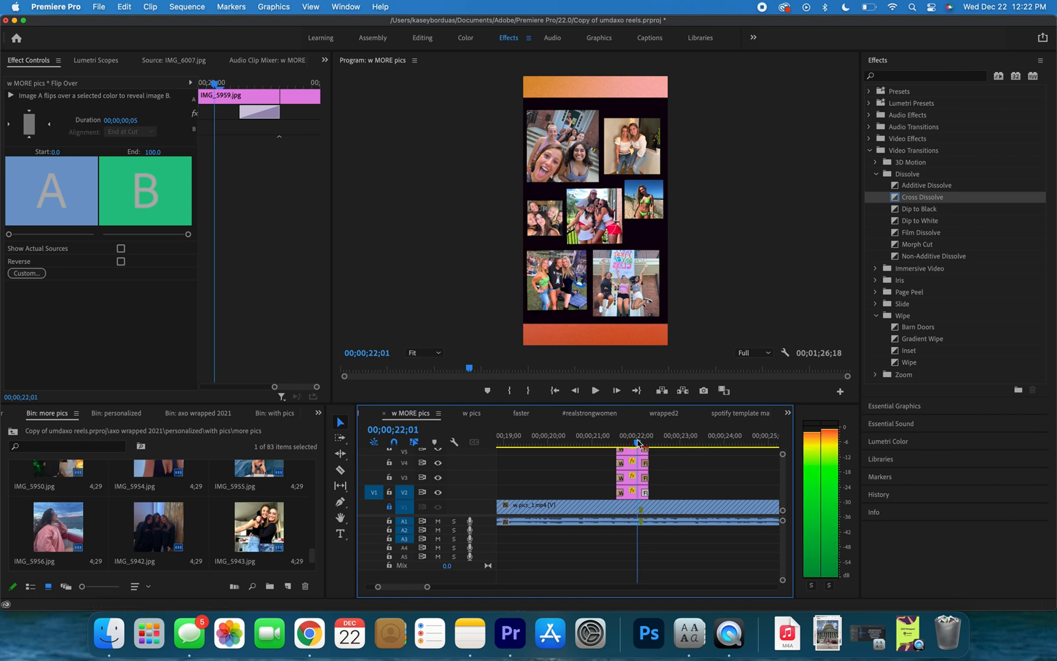
mouse_move(638, 441)
mouse_down()
mouse_move(650, 443)
mouse_move(632, 443)
mouse_move(640, 444)
mouse_up()
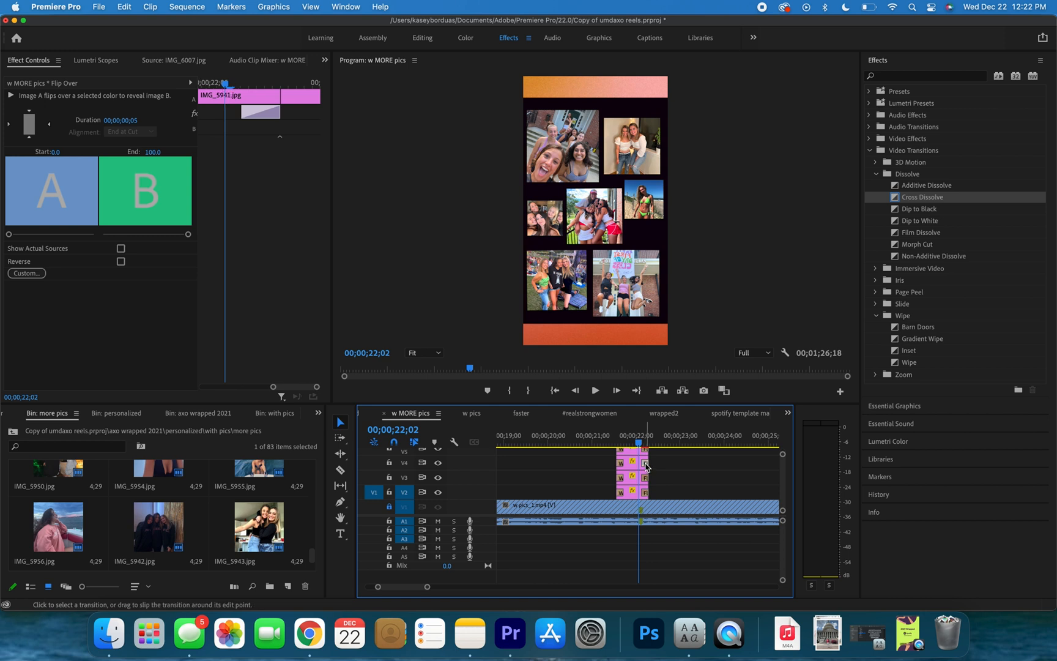
List the 3D Motion transitions and play the seven-photo collage's Flip Over exit past 00;00;22;09.
click(876, 163)
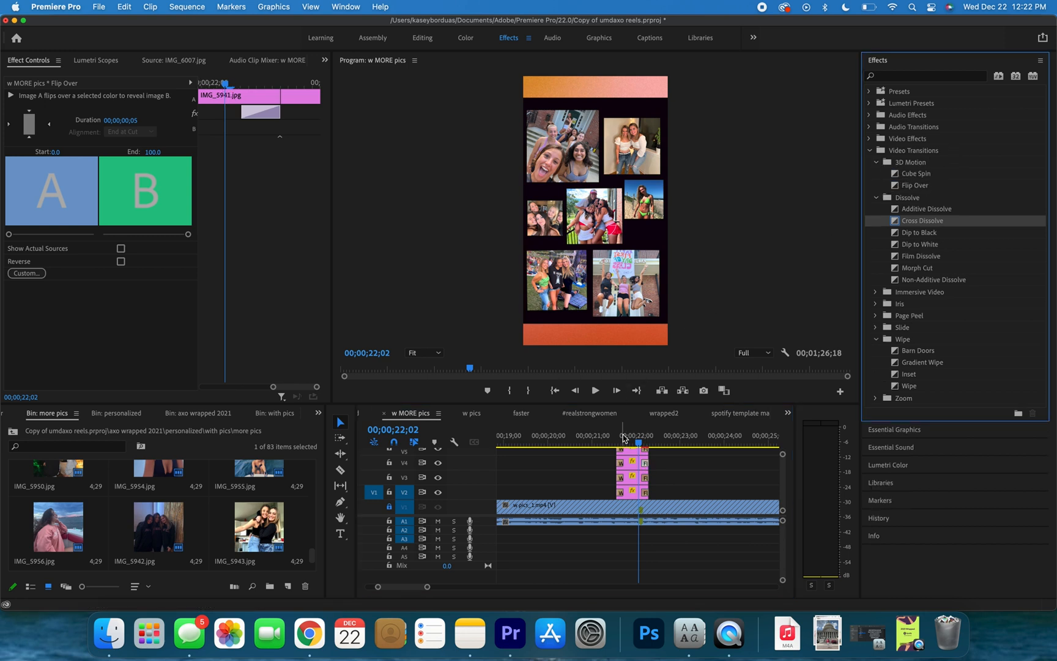
click(636, 447)
key(space)
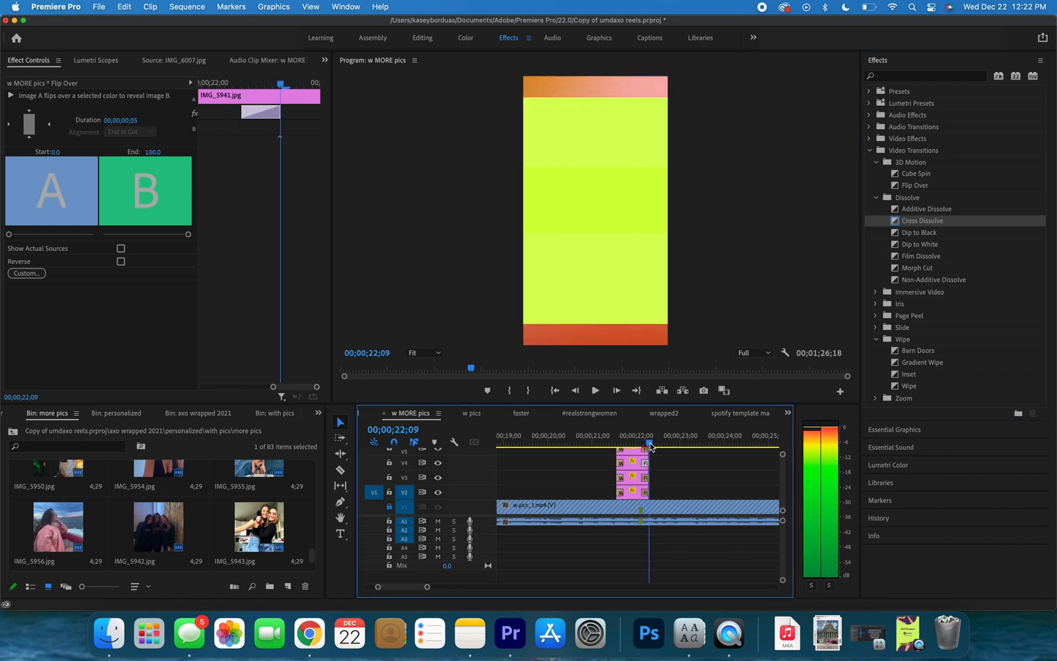
key(space)
scroll(705, 470, right, 3)
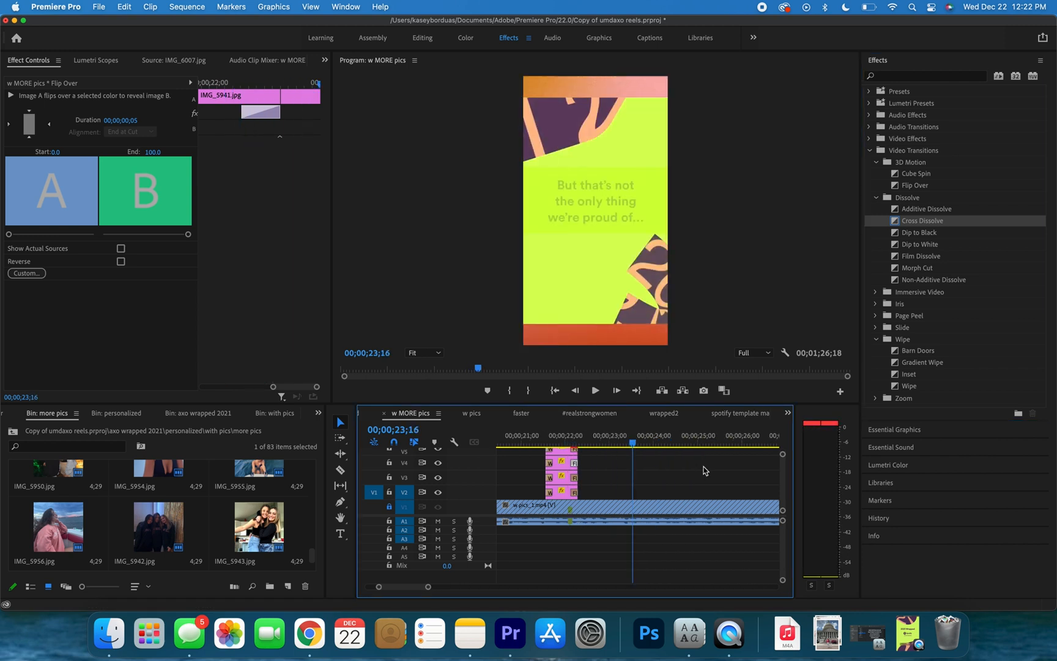
Scrub through the following photo groups, stopping at 00;00;39;06 and 00;00;40;06.
scroll(703, 467, right, 3)
drag(562, 444, 696, 450)
scroll(697, 451, right, 15)
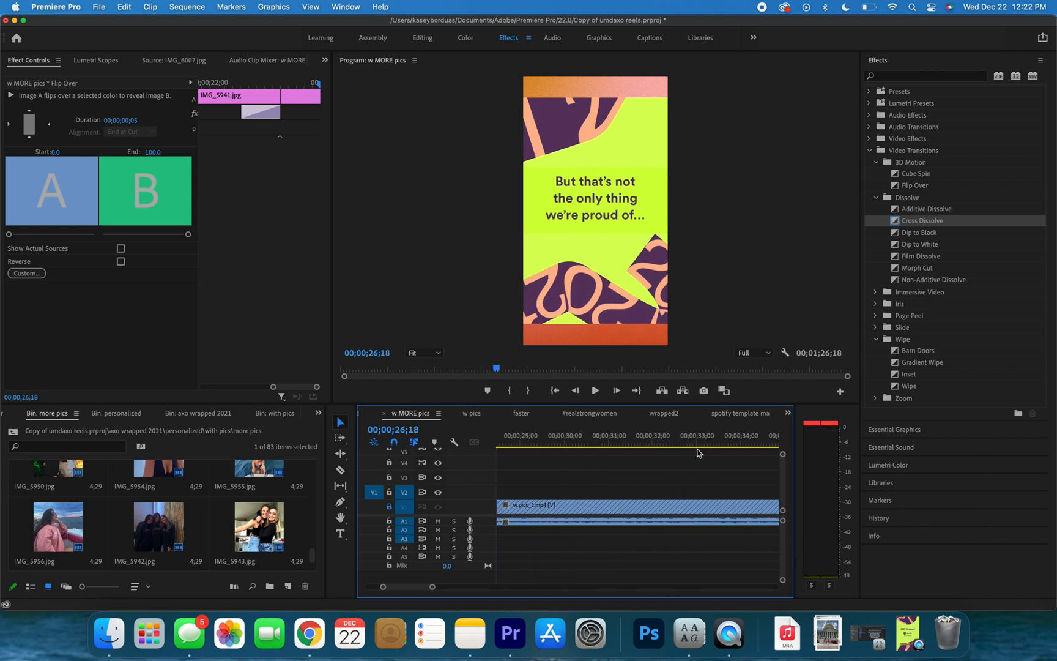
scroll(697, 452, right, 8)
scroll(580, 445, left, 3)
mouse_move(574, 444)
mouse_down()
mouse_move(640, 445)
mouse_move(580, 444)
mouse_up()
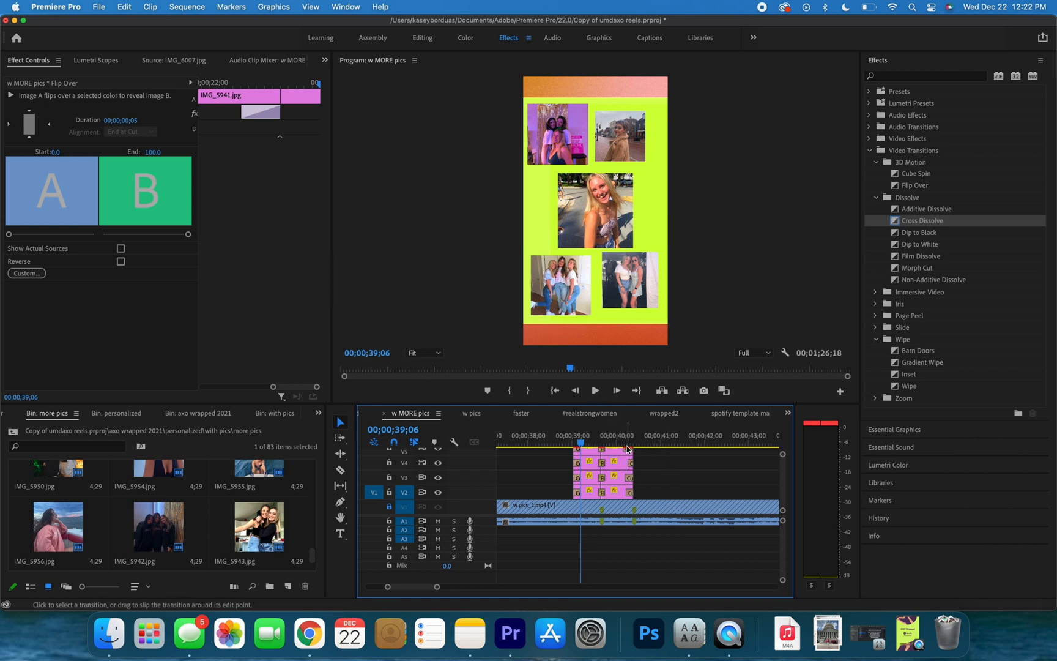
mouse_move(617, 445)
mouse_down()
mouse_move(636, 445)
mouse_move(628, 441)
mouse_up()
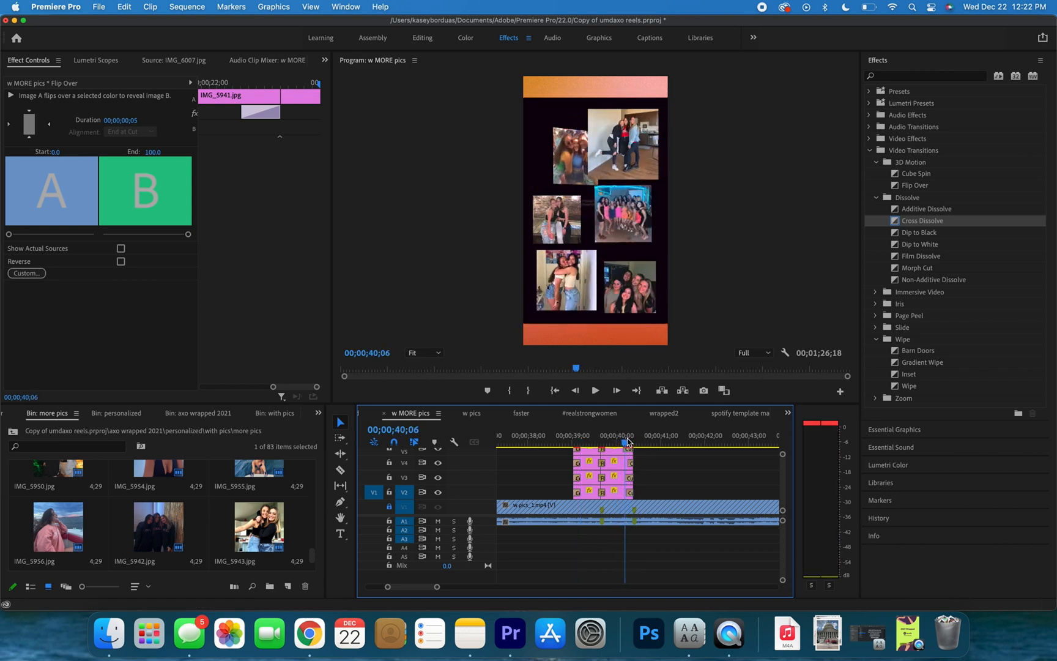
Check the Cube Spin durations on IMG_5947.jpg and IMG_5948.jpg, then preview the photos' exit up to 00;00;40;15.
double_click(631, 481)
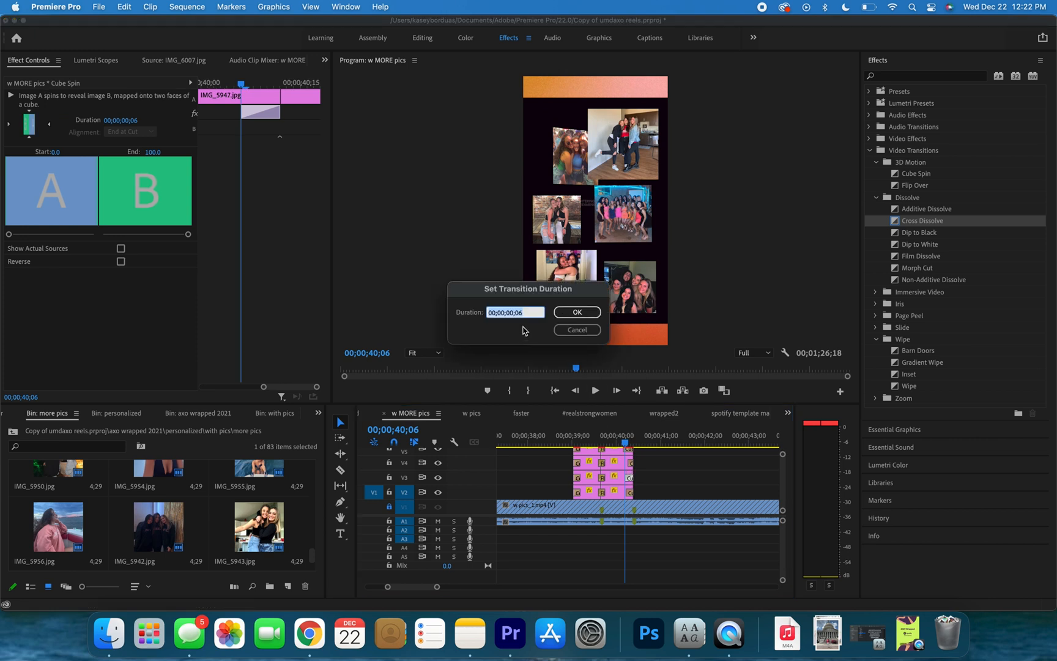
click(573, 331)
double_click(628, 493)
click(577, 329)
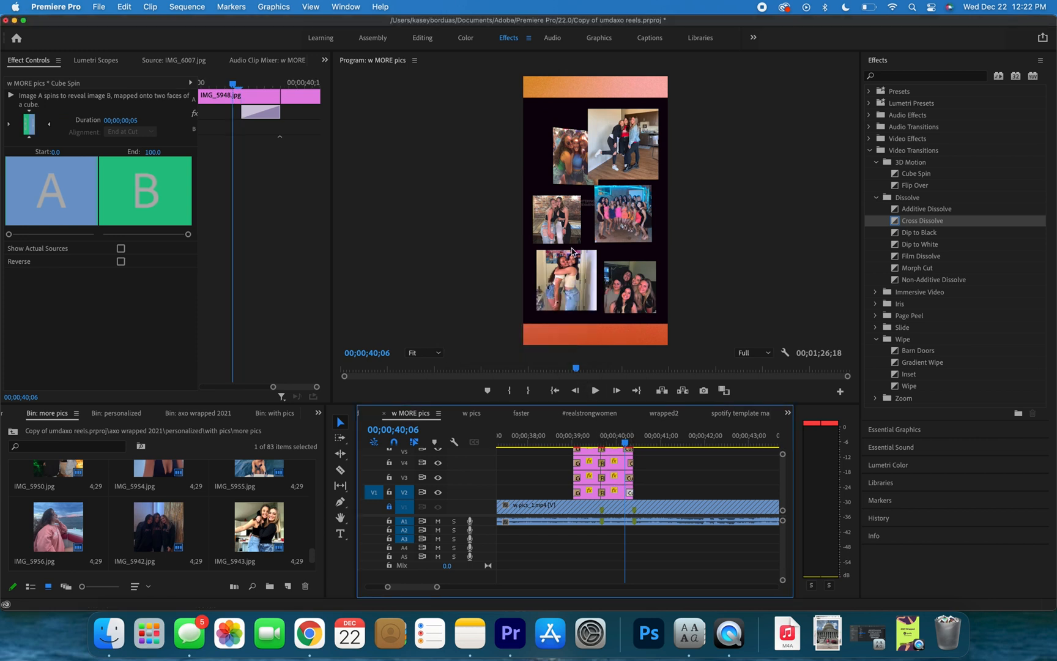
mouse_move(624, 443)
mouse_down()
mouse_move(600, 443)
mouse_move(640, 449)
mouse_up()
key(space)
key(space)
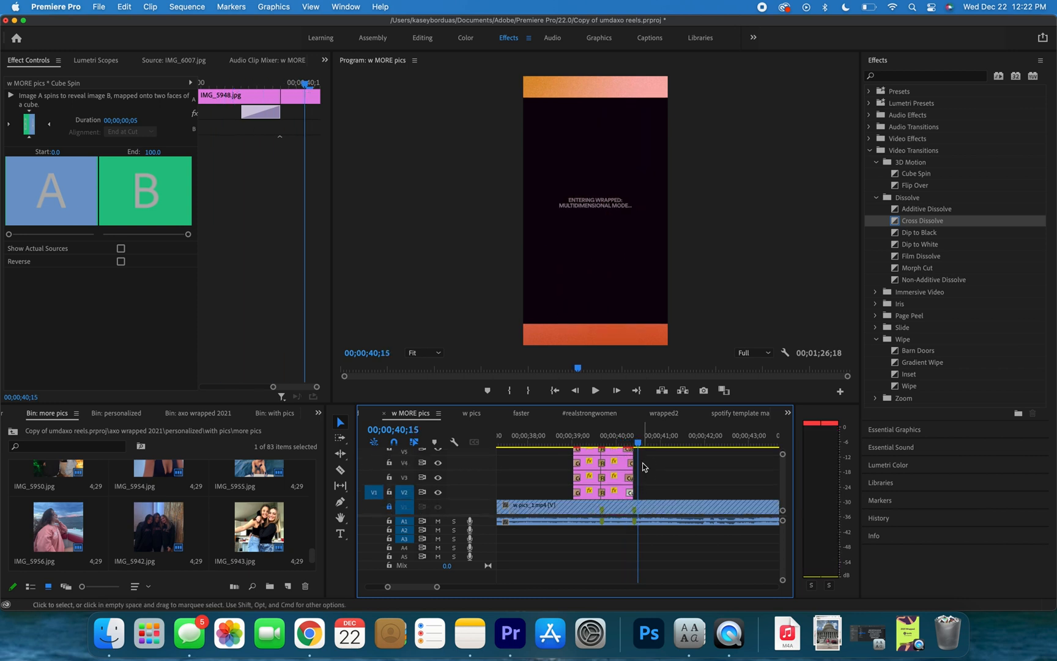
Try a Cube Spin transition duration of 60 on IMG_5947.jpg with the playhead at 00;00;40;06.
double_click(631, 482)
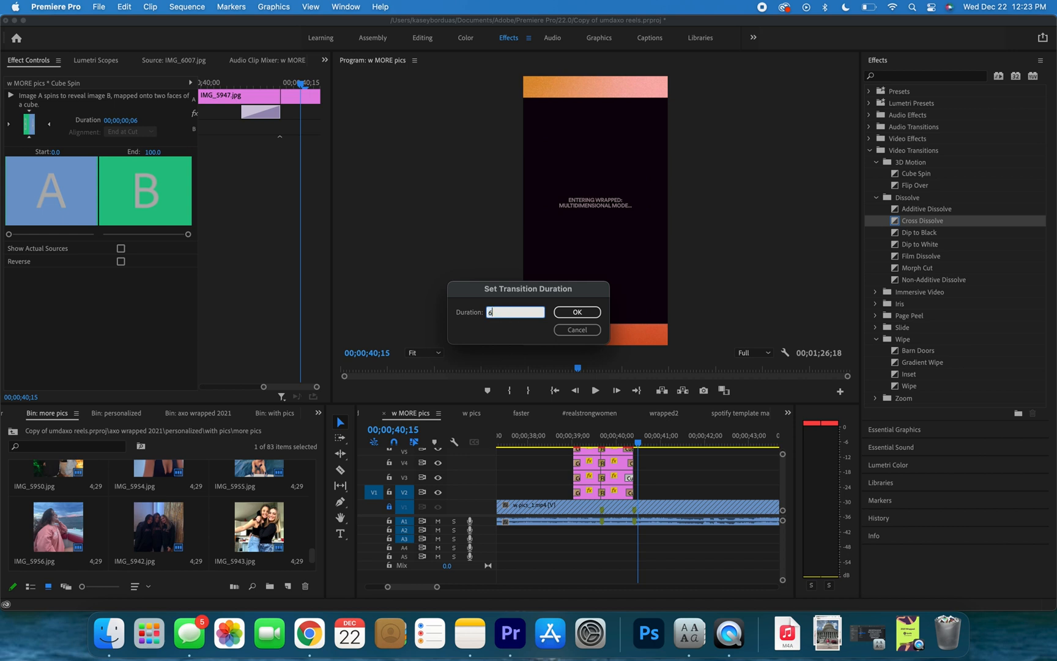
key(Return)
click(624, 438)
double_click(630, 479)
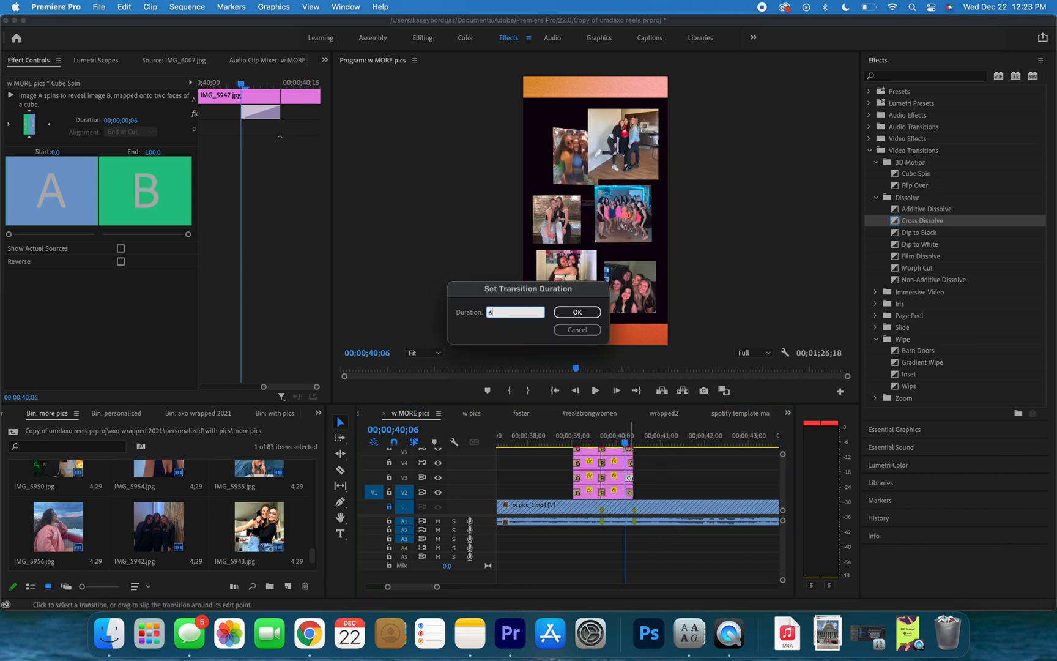
text(60)
key(Return)
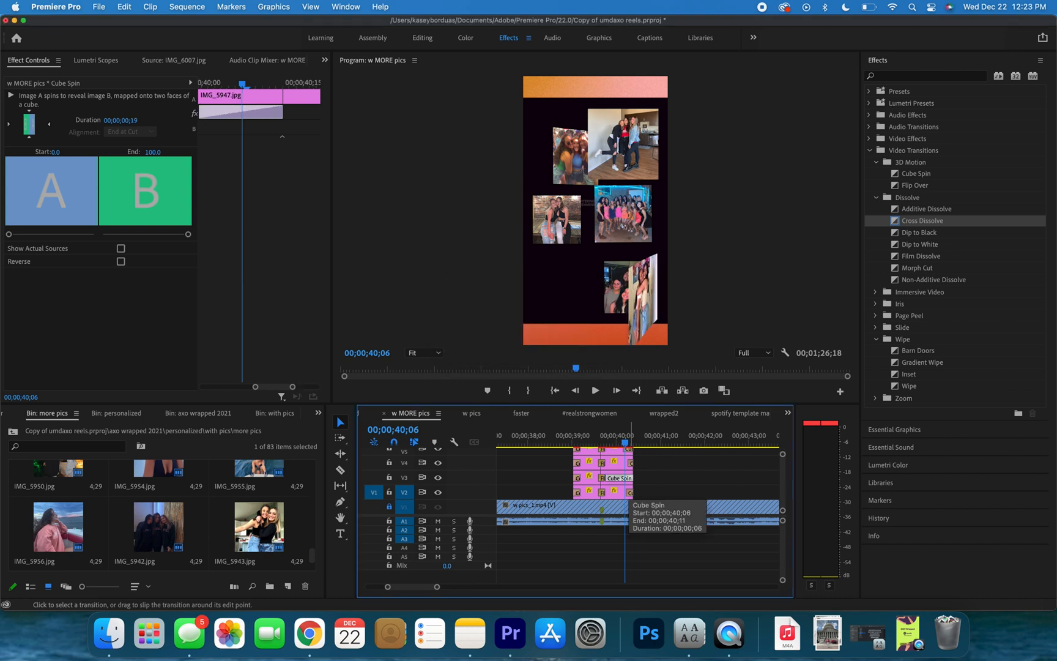
Set the Cube Spin transition duration on IMG_5947.jpg to 6 frames.
double_click(618, 478)
text(6)
key(Return)
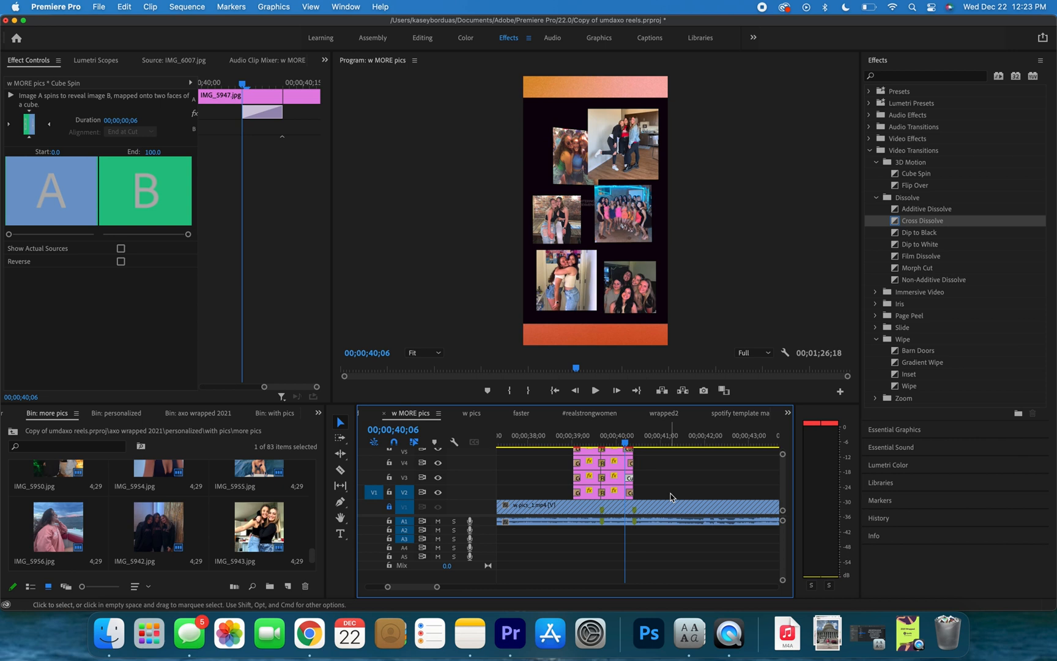
Scrub between 00;00;52;08 and 00;00;53;09 to examine how the photos enter and leave on the pink slide.
scroll(671, 497, right, 5)
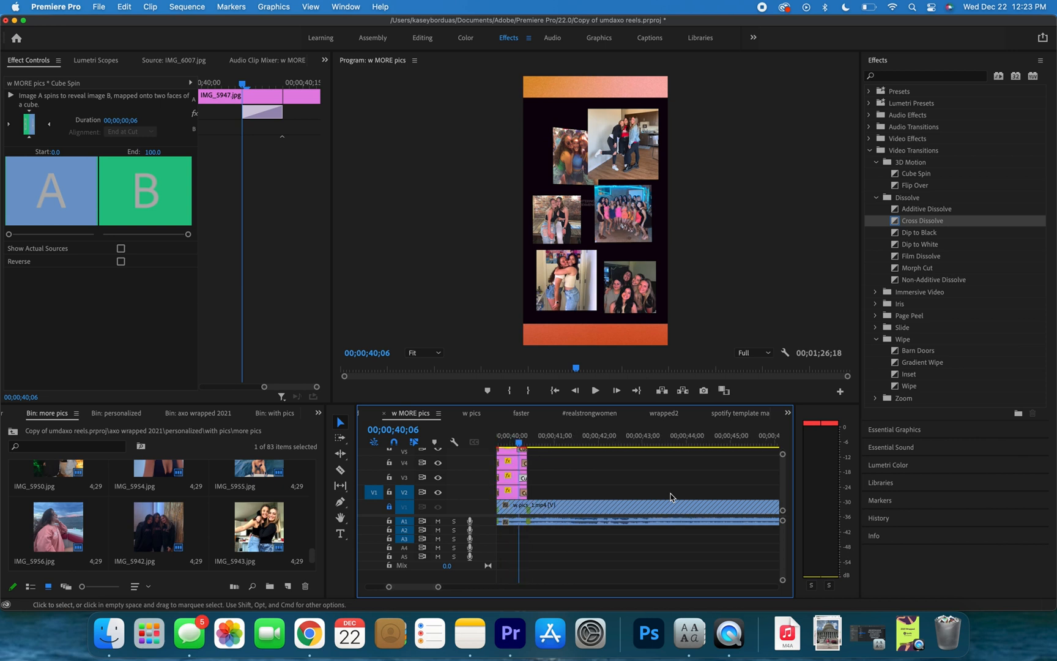
scroll(671, 496, right, 10)
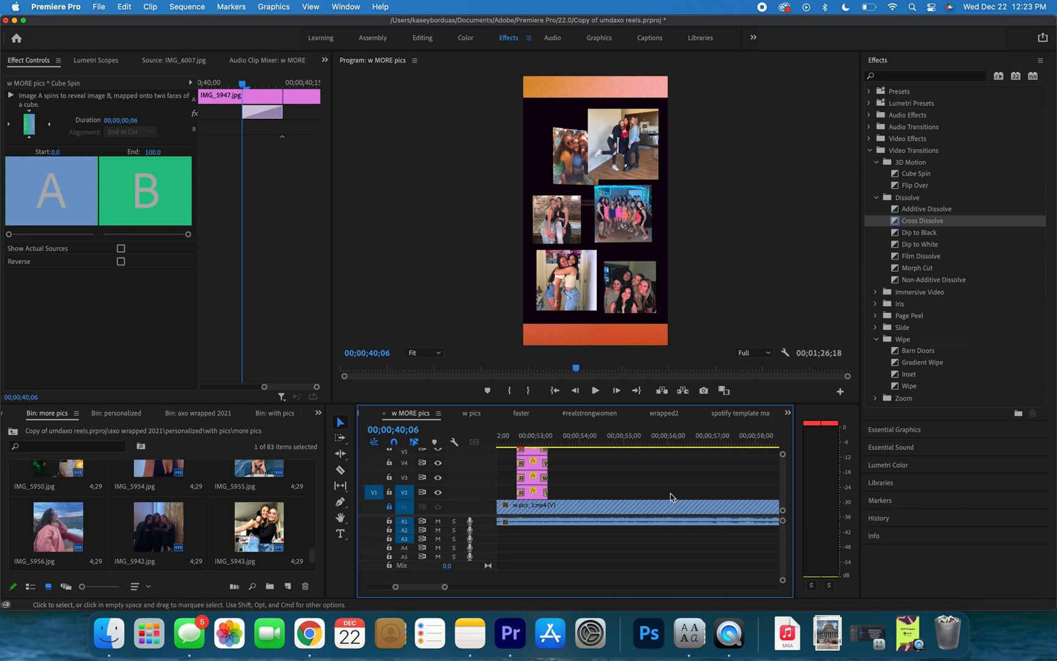
click(573, 442)
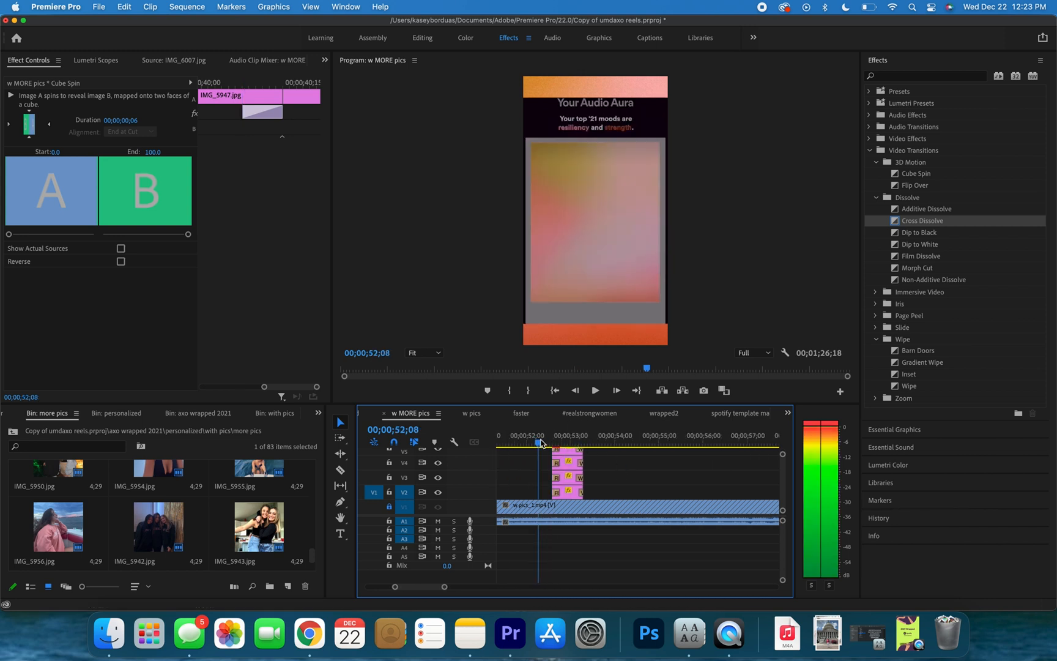
drag(575, 448, 583, 448)
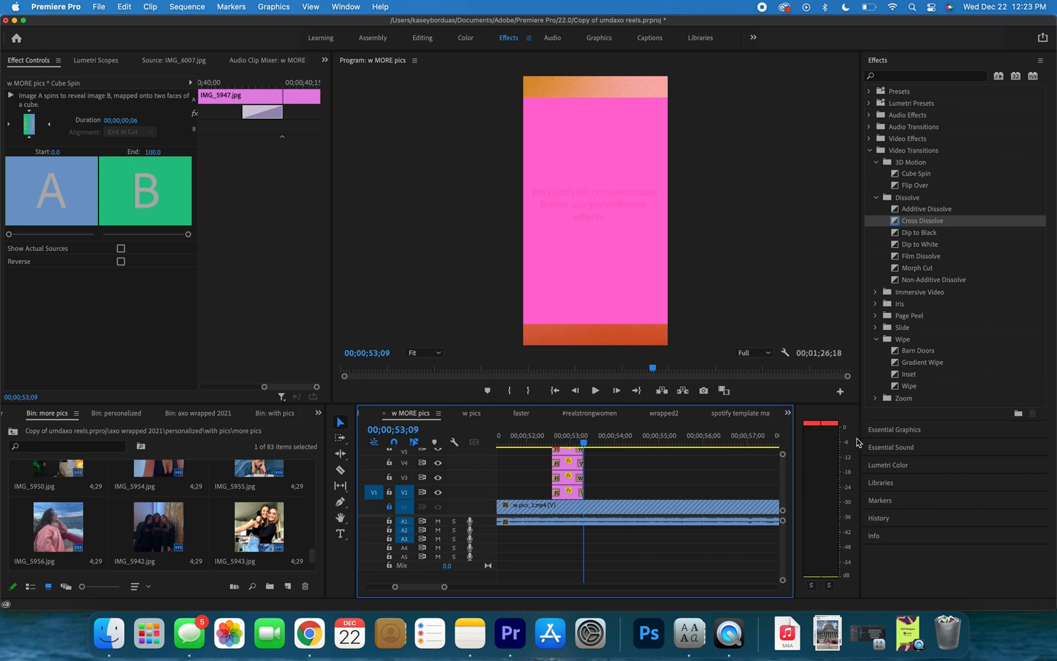
scroll(775, 470, right, 10)
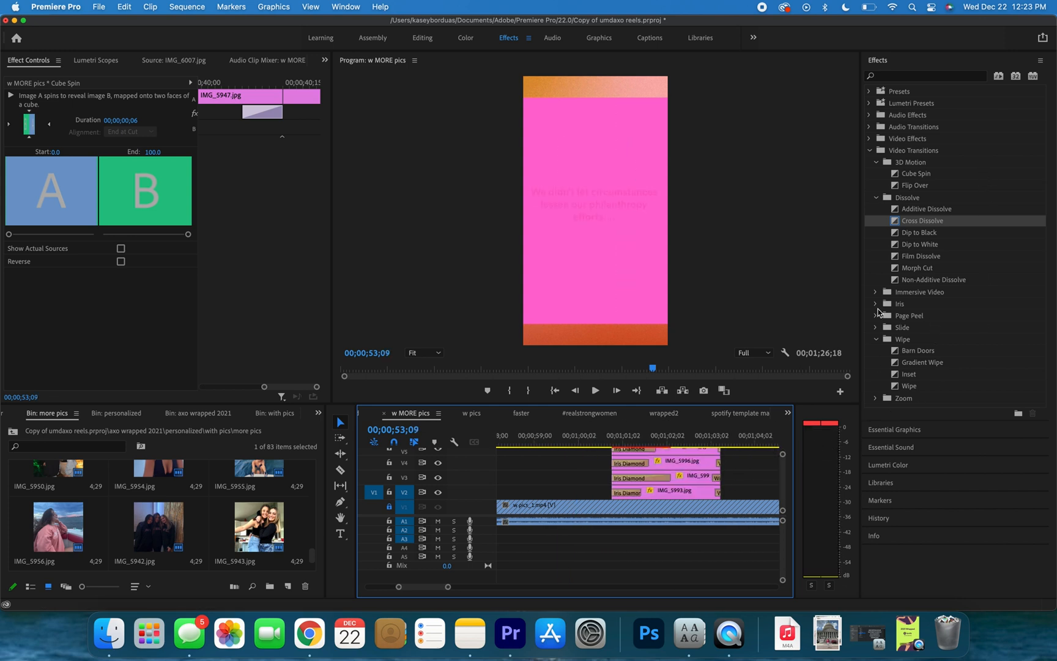
scroll(633, 467, left, 3)
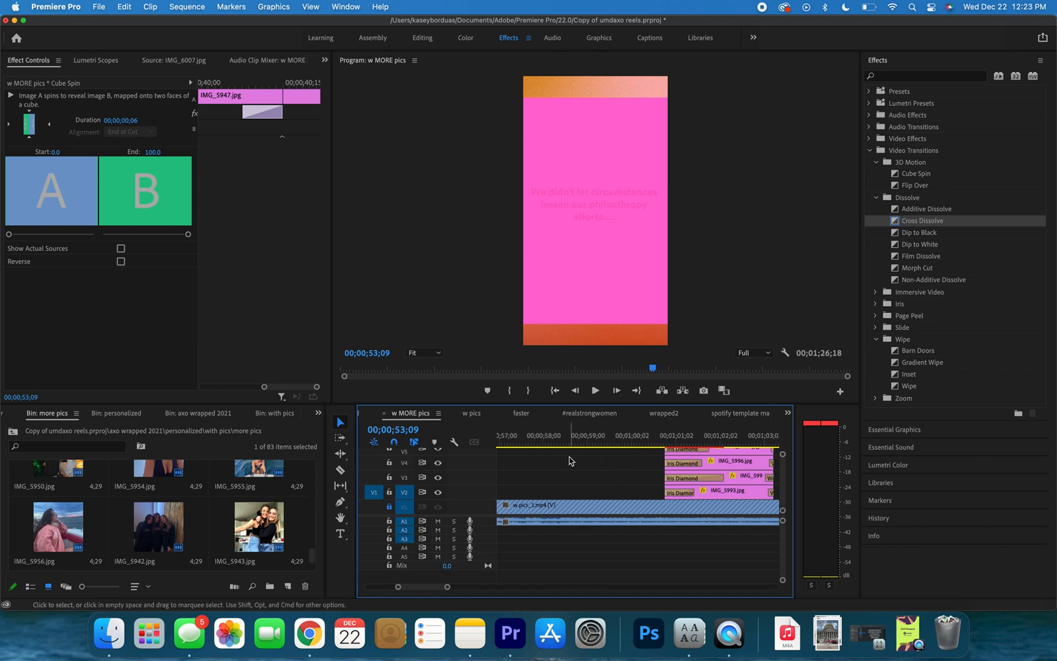
scroll(575, 462, left, 10)
click(604, 444)
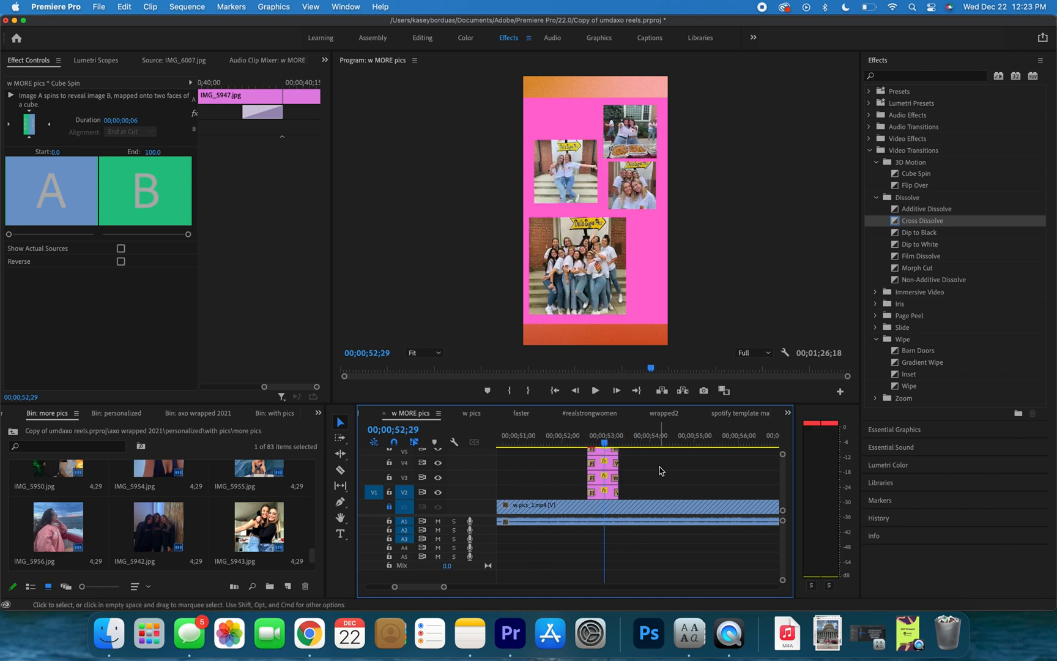
Scrub through the Iris Diamond transitions at the start of the photo group containing IMG_5993.jpg and IMG_5996.jpg.
scroll(699, 492, right, 10)
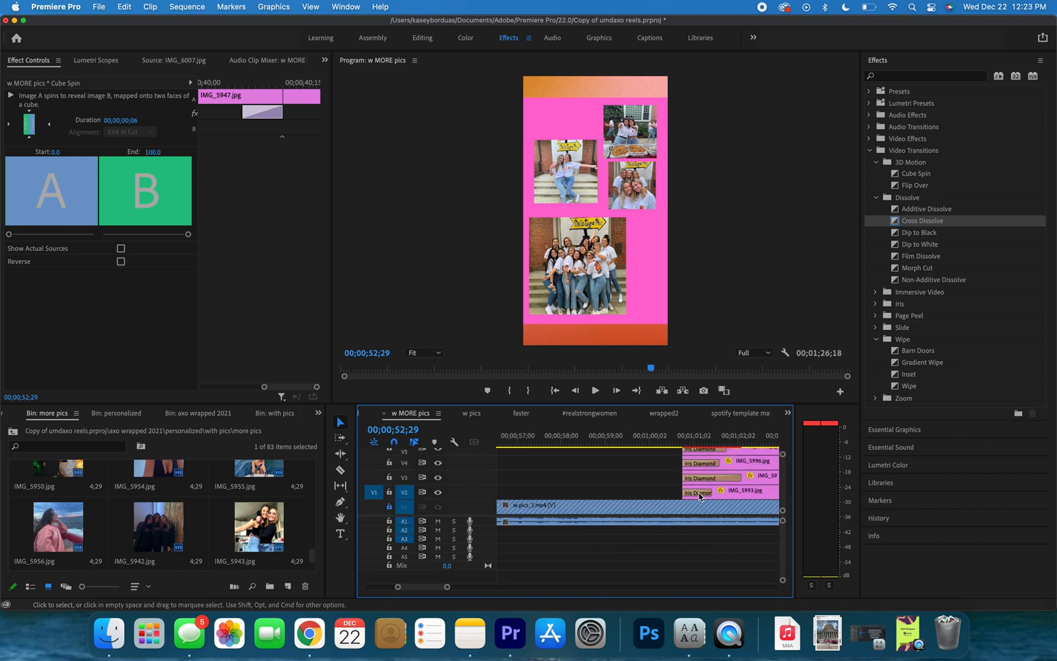
scroll(699, 497, right, 2)
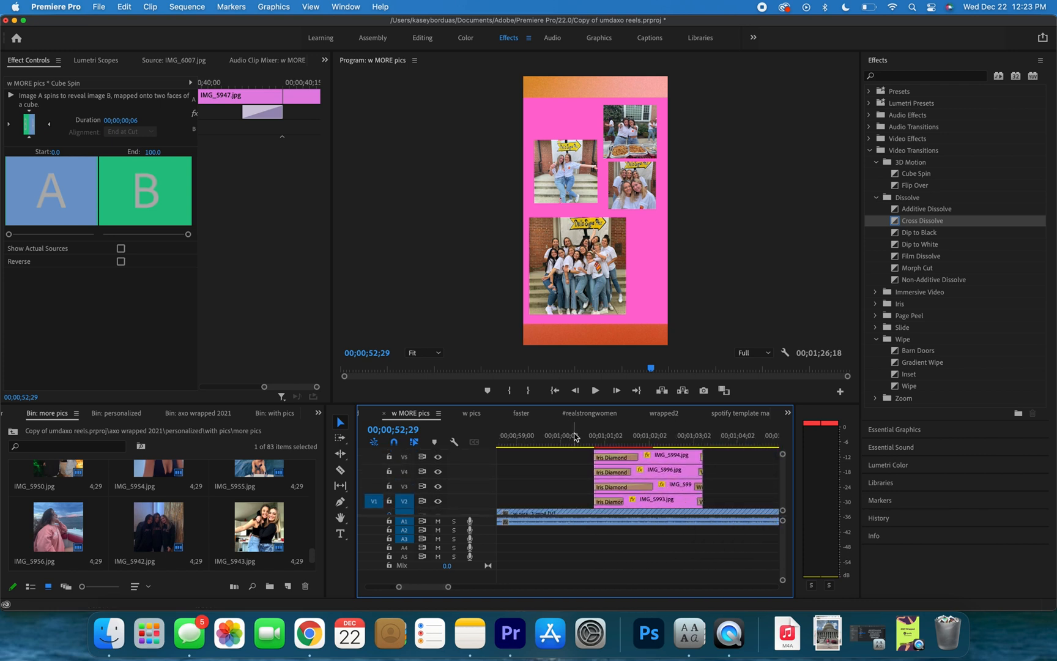
click(593, 441)
drag(599, 441, 635, 445)
Go to the closing collage at 00;01;25;18 and show IMG_6004.jpg's effect settings.
scroll(676, 502, right, 5)
scroll(676, 505, right, 6)
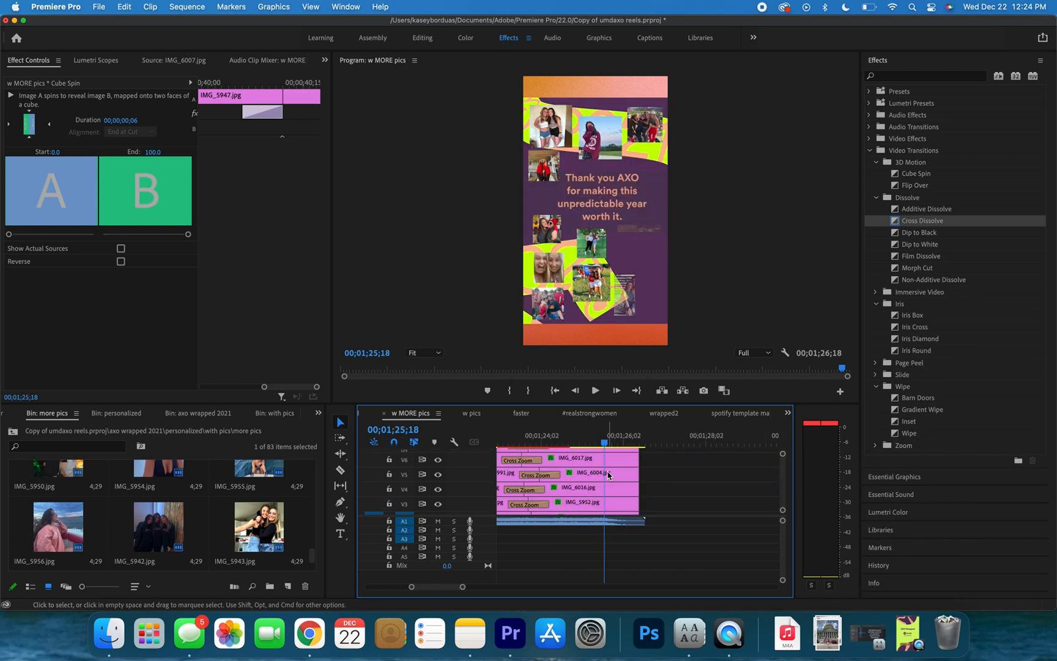
click(607, 473)
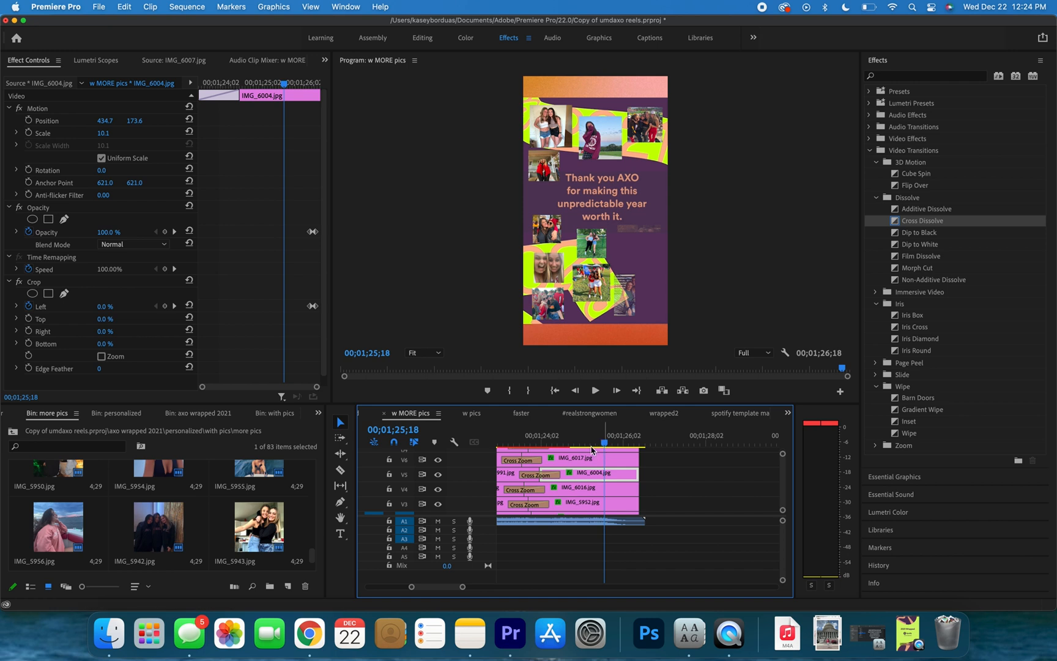
Scrub through the closing collage near 00;01;25;15 and show the effect settings of IMG_5945.jpg and IMG_5981.jpg.
drag(606, 444, 593, 445)
key(Right)
key(Right)
key(Right)
key(Right)
key(Right)
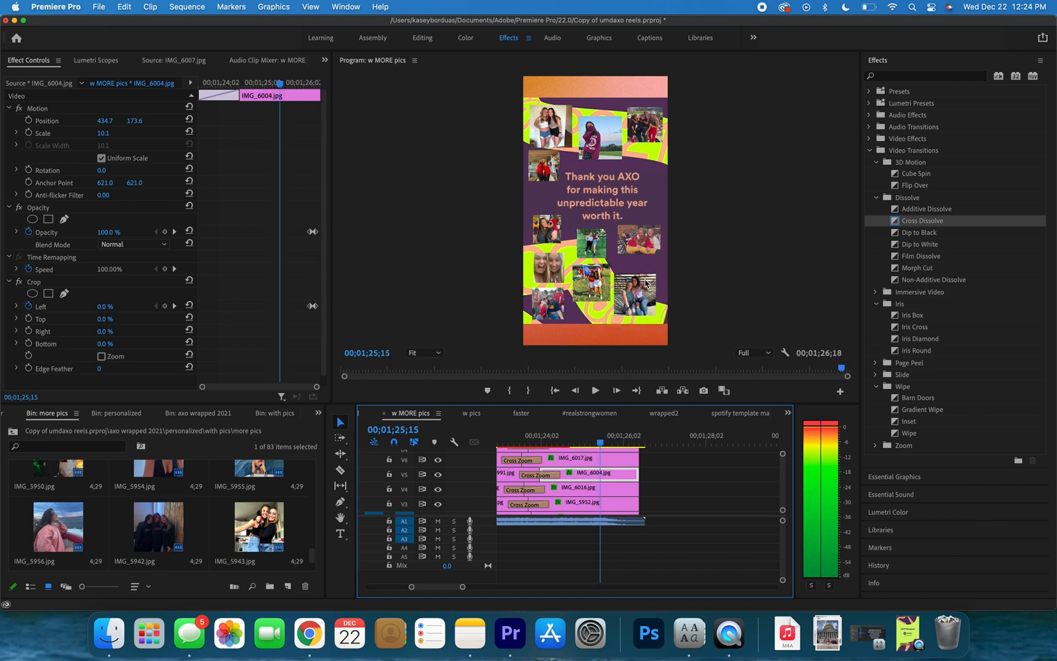
click(641, 295)
scroll(610, 464, up, 2)
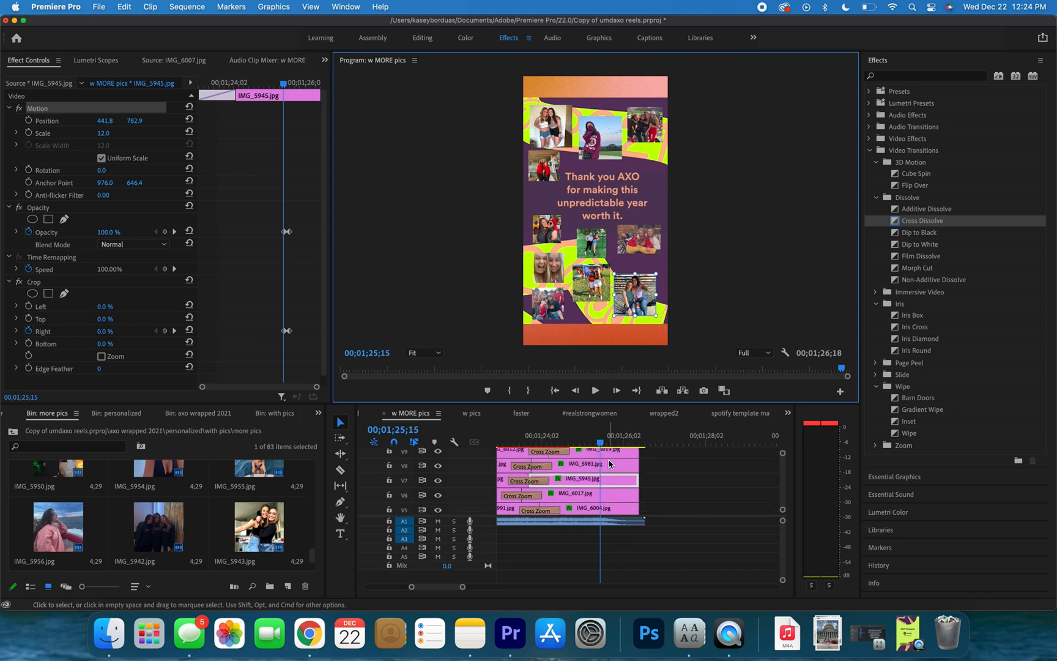
click(610, 463)
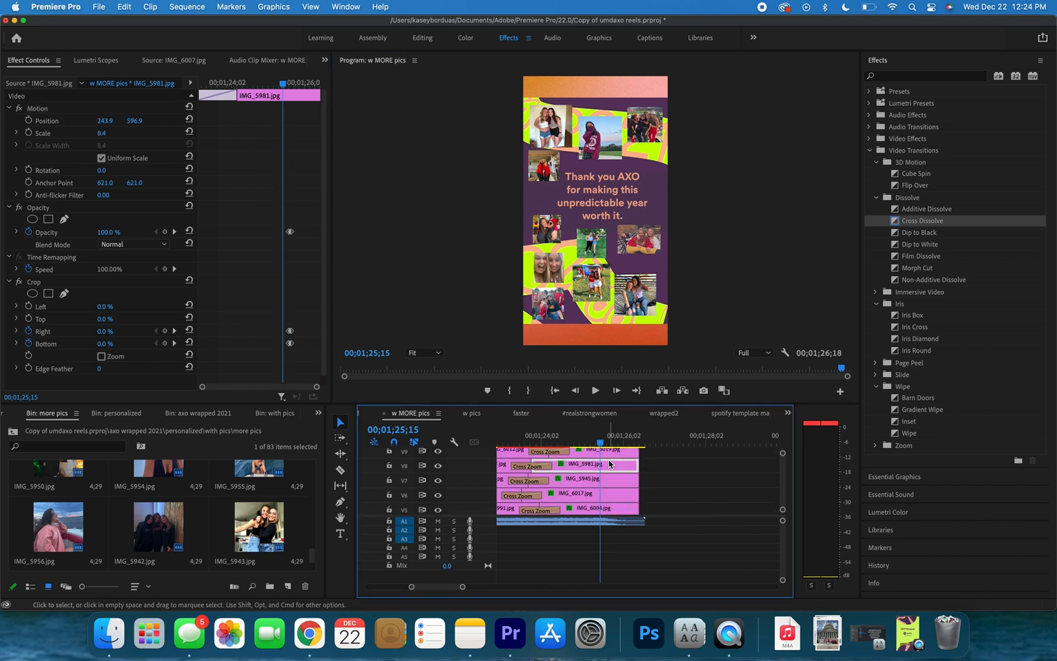
Step frame by frame through IMG_5945.jpg's exit between 00;01;25;16 and 00;01;25;18 to examine its Opacity and Crop Right keyframes.
drag(590, 443, 592, 443)
click(601, 481)
key(Right)
key(Right)
key(Right)
key(Right)
key(Right)
key(Right)
key(Right)
key(Right)
key(Right)
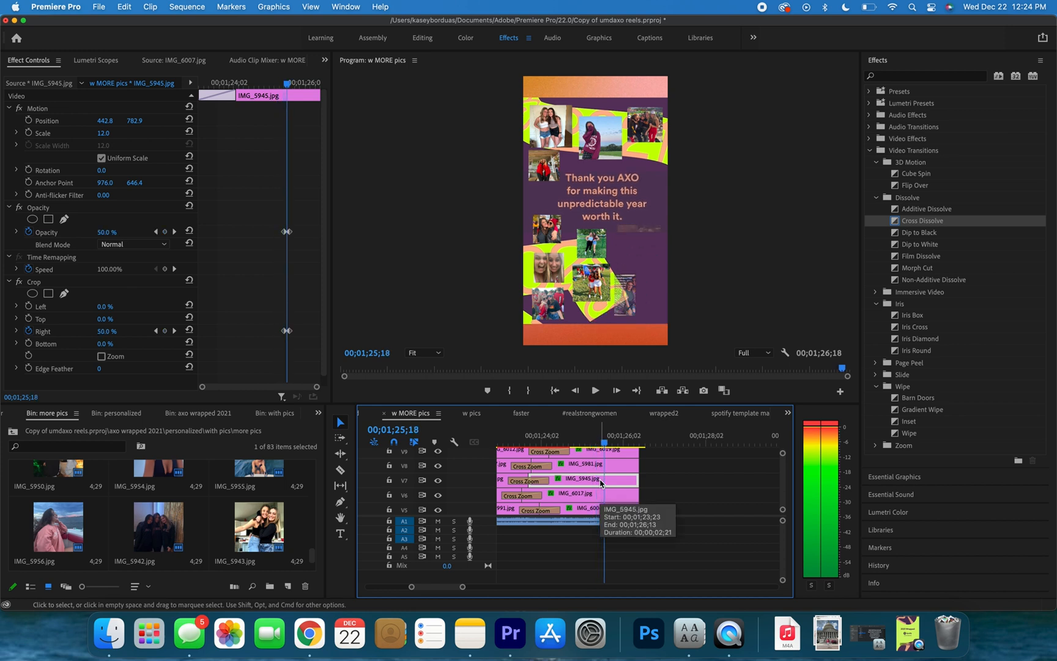
key(Left)
key(Left)
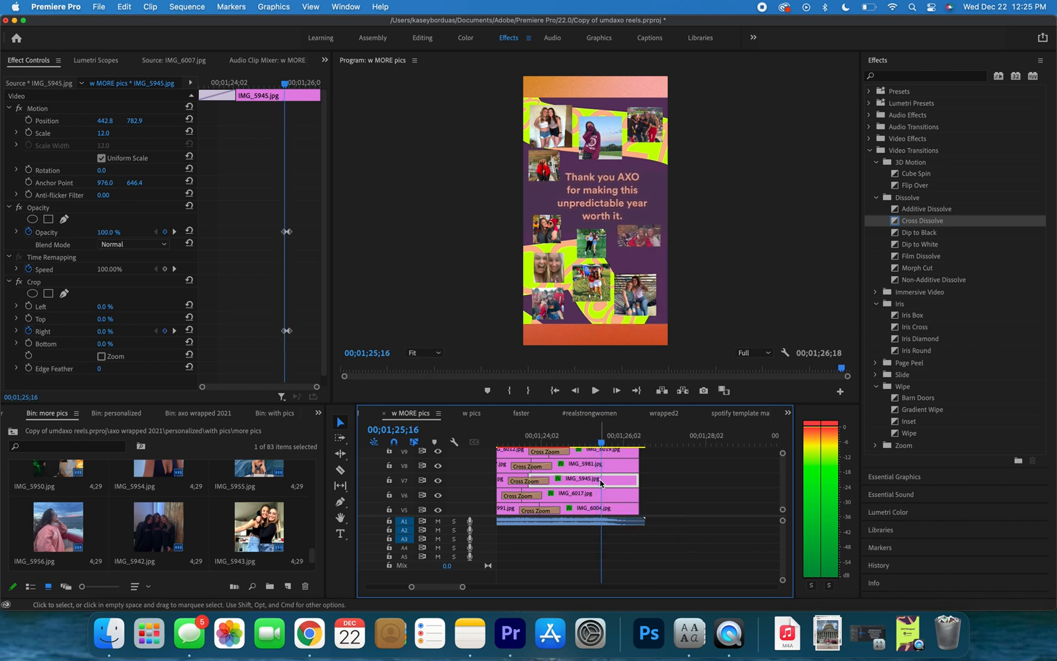
Inspect IMG_5945.jpg's exit keyframes up close and play the closing collage through to 00;01;26;12.
scroll(281, 348, up, 5)
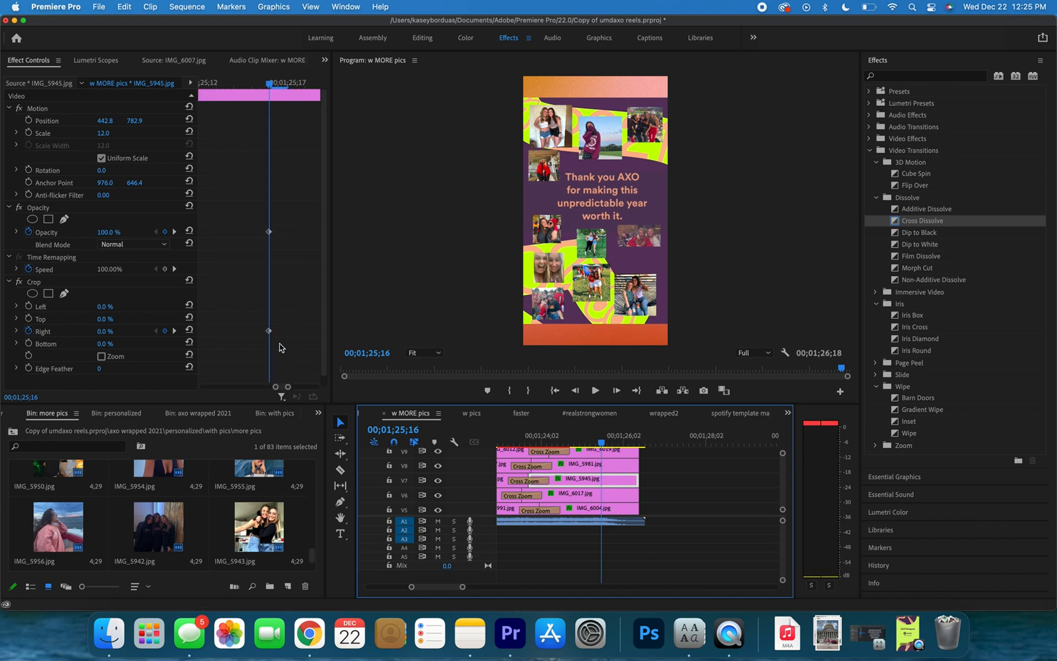
scroll(276, 342, down, 5)
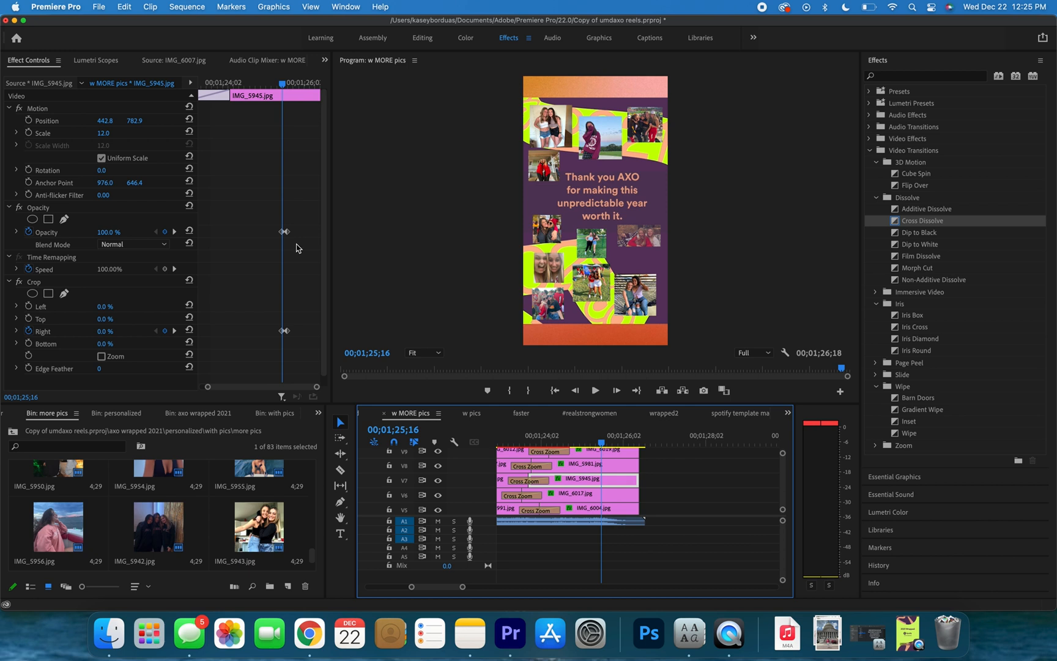
key(space)
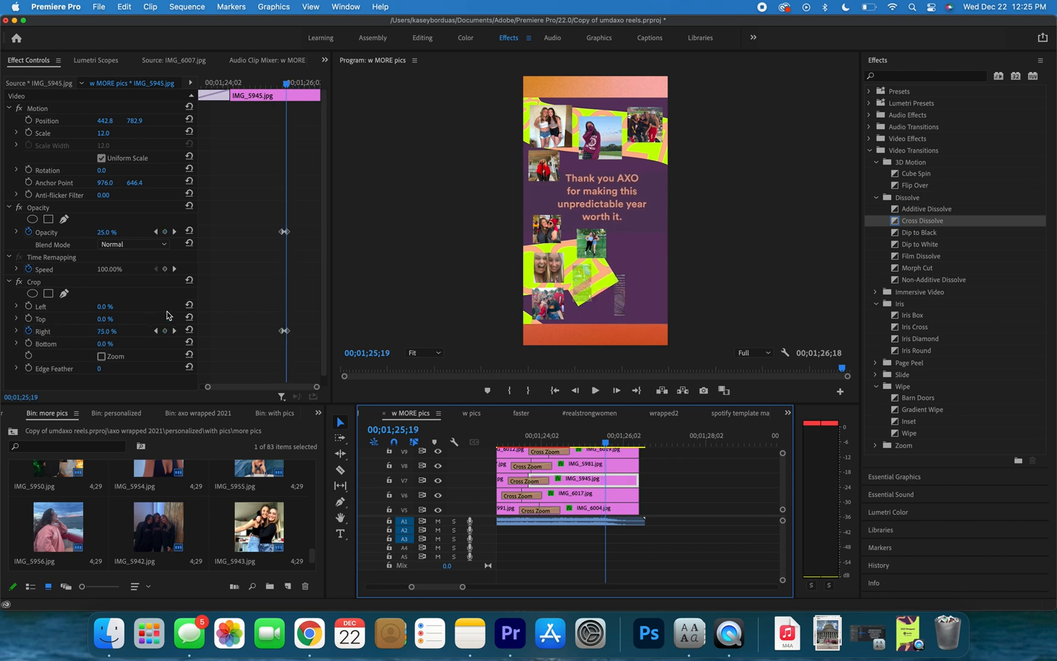
key(space)
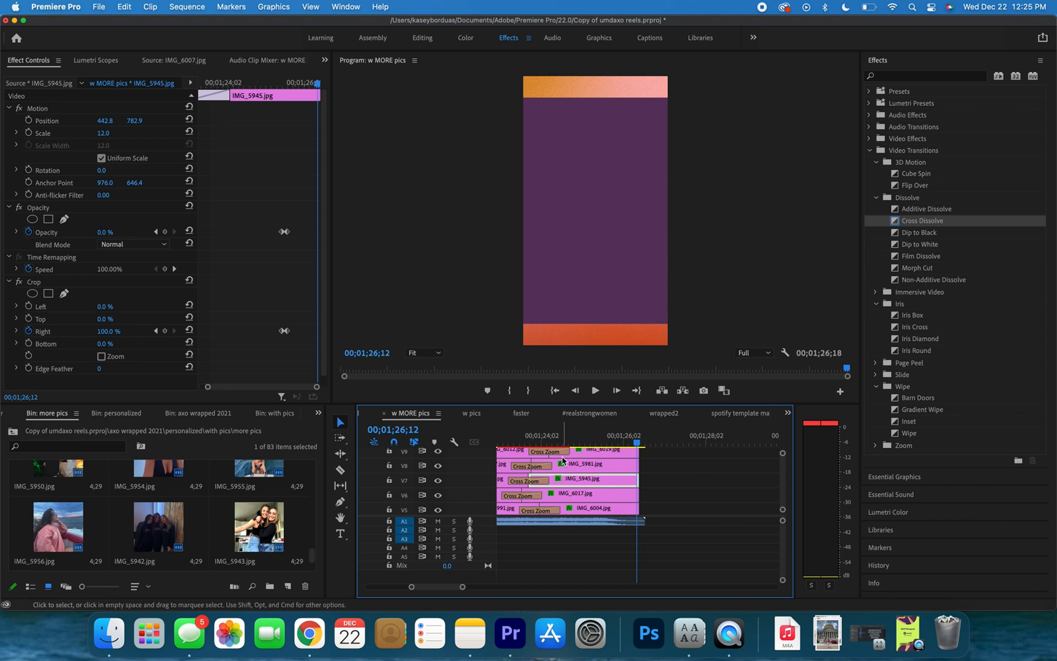
View the faster sequence at 00;00;03;00 with the lower clip's effect settings, comparing it with the w MORE pics sequence.
click(516, 415)
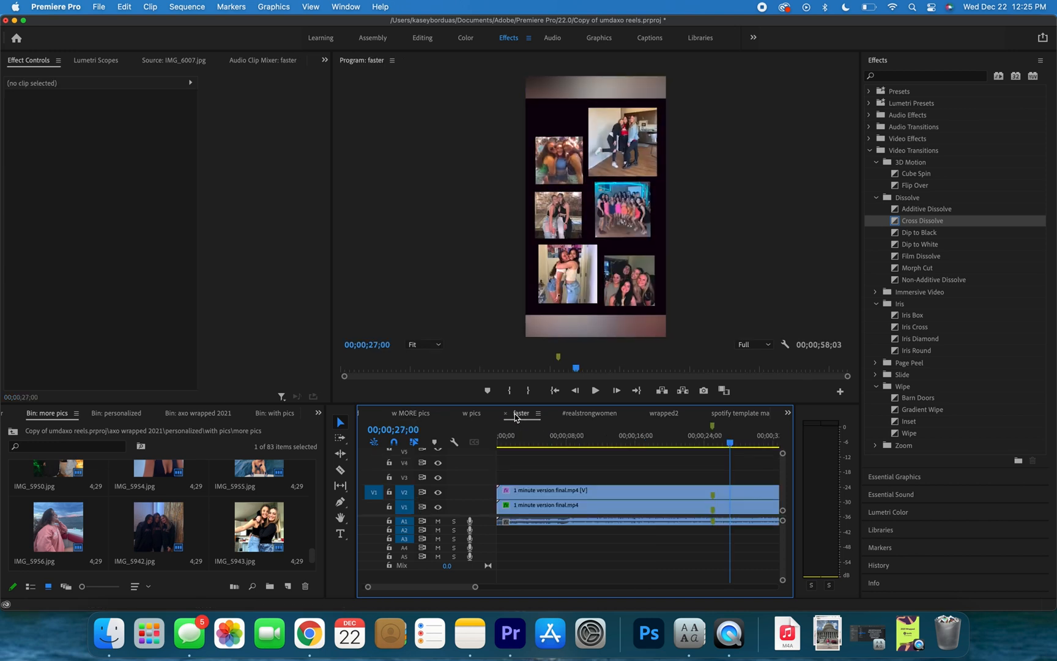
click(530, 503)
click(523, 445)
drag(524, 448, 525, 448)
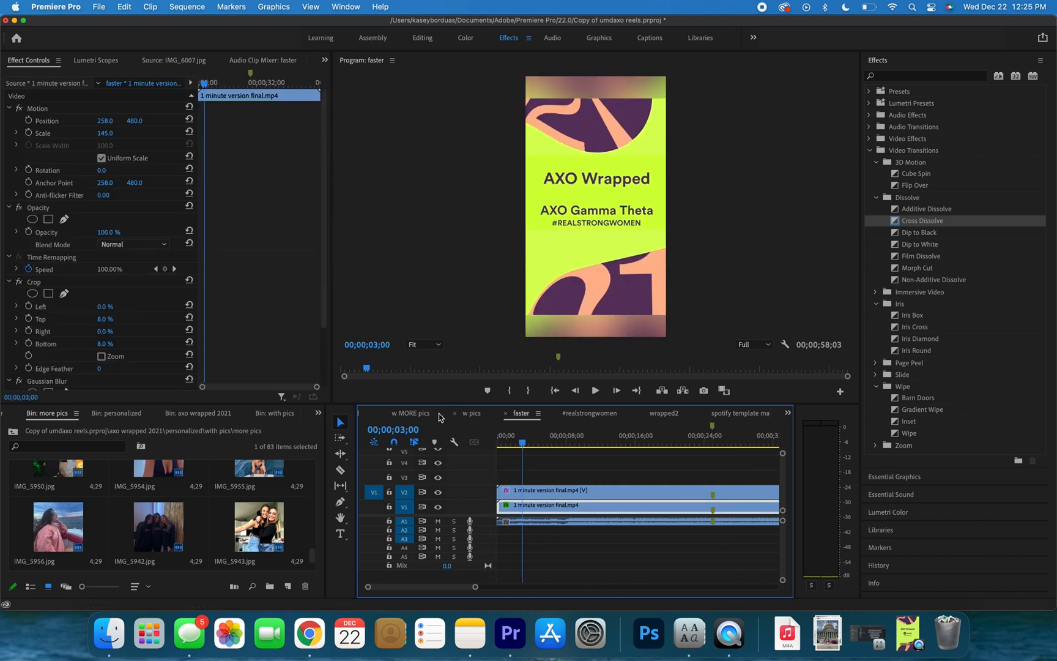
click(410, 413)
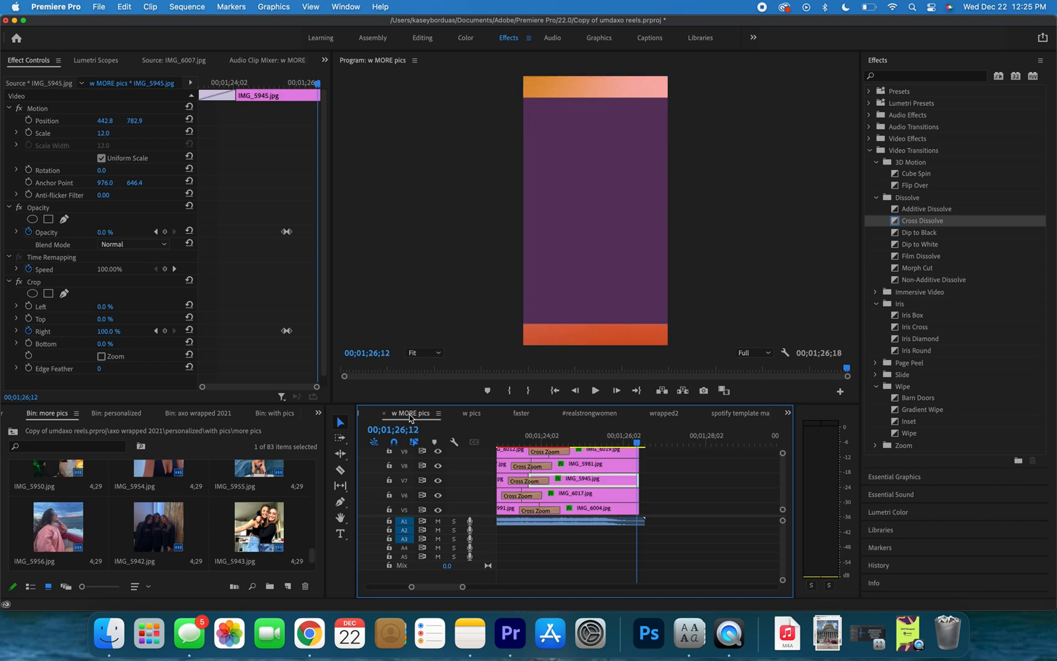
click(521, 414)
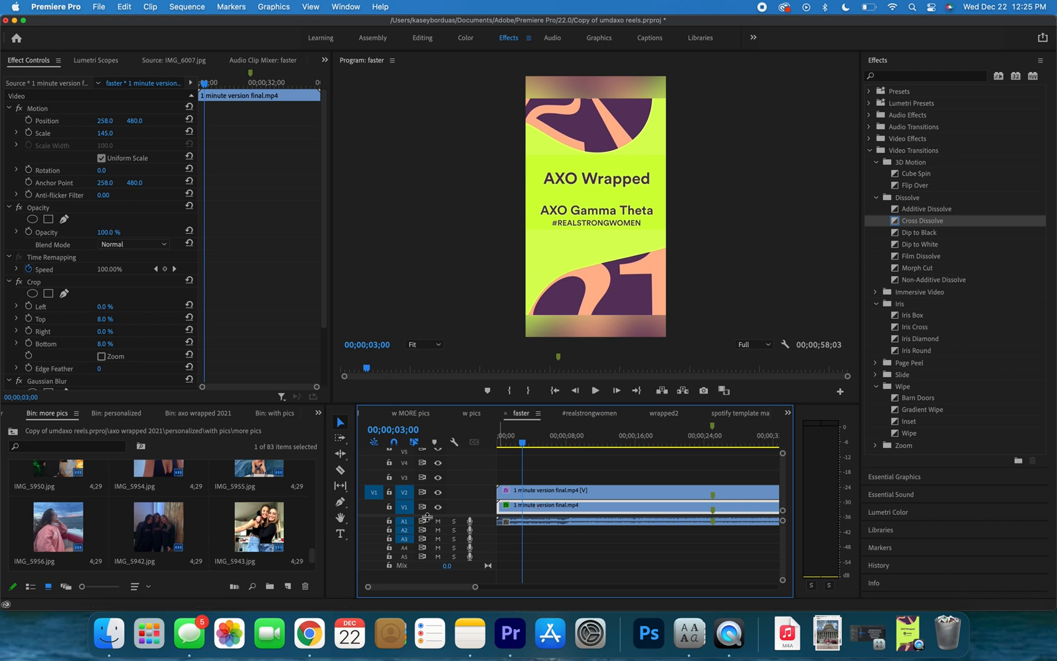
Open the faster bin and select the faster sequence in it.
scroll(242, 506, up, 3)
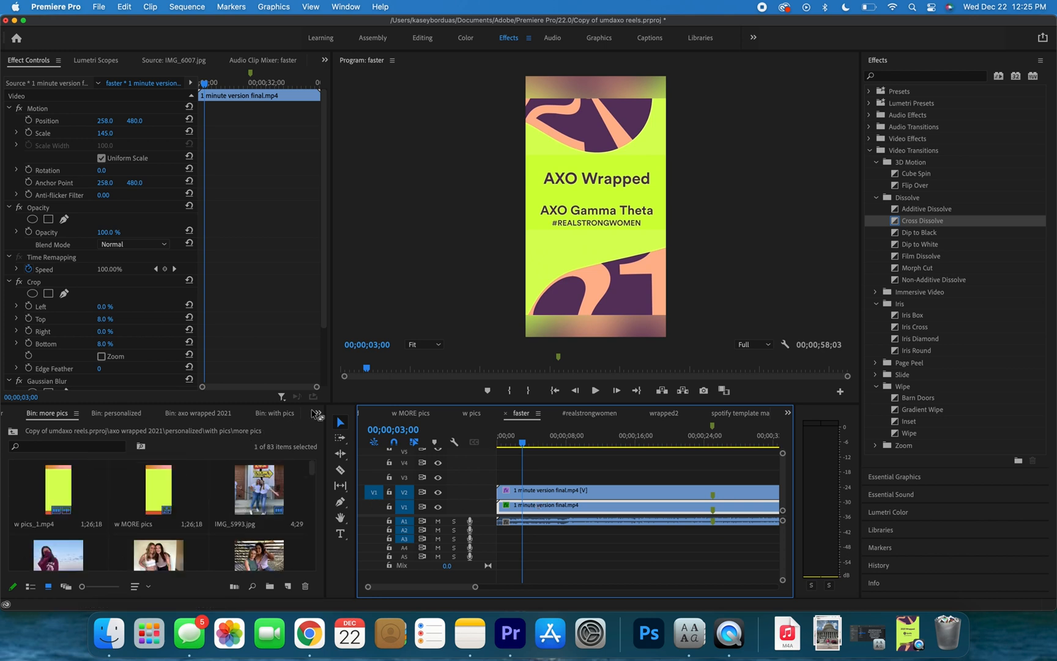
click(318, 414)
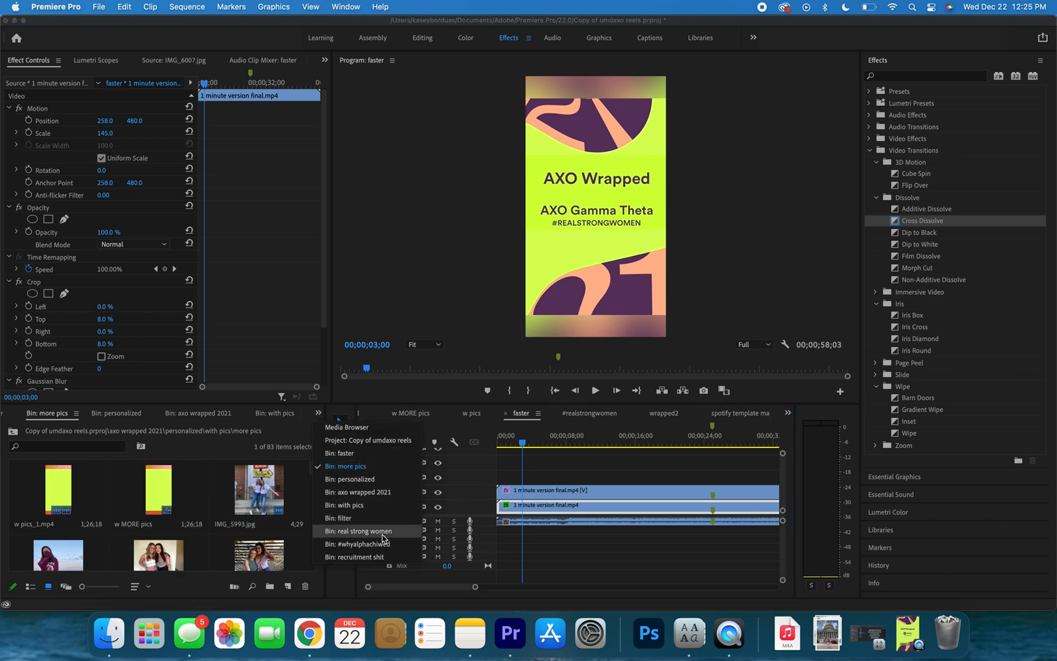
click(344, 456)
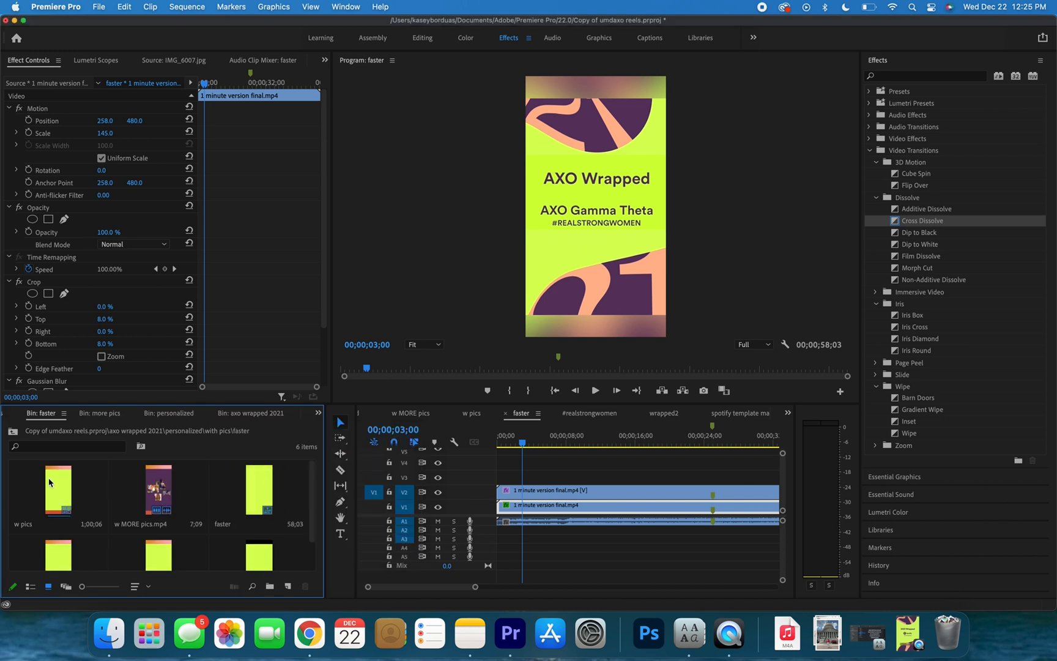
click(250, 482)
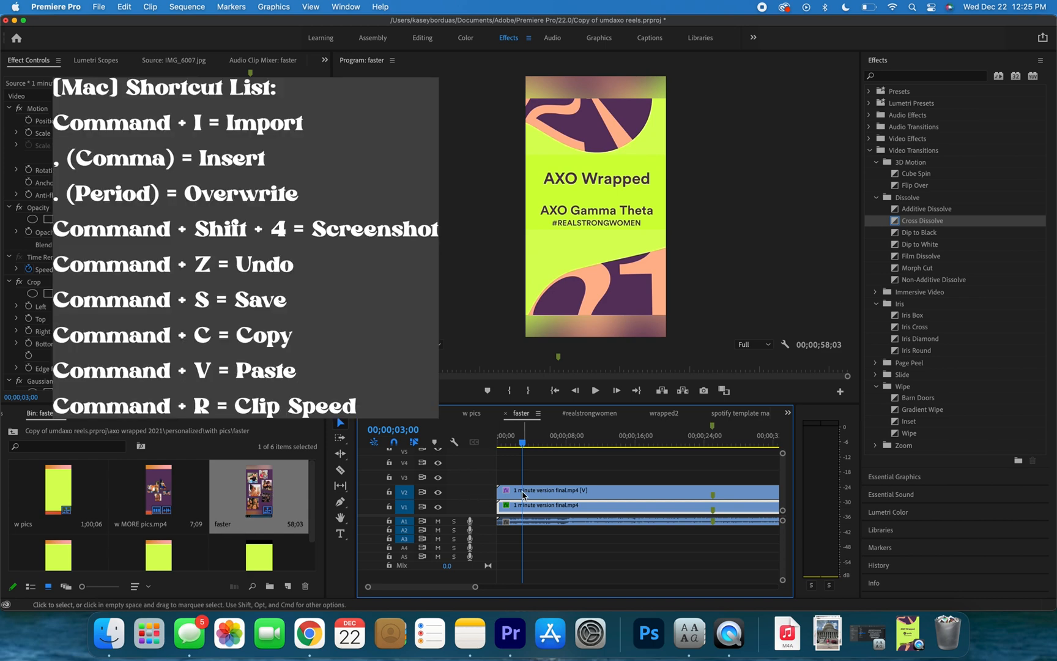
Show the Clip Speed / Duration settings of the lower 1 minute version final.mp4 clip, closing them without changes.
key(super+r)
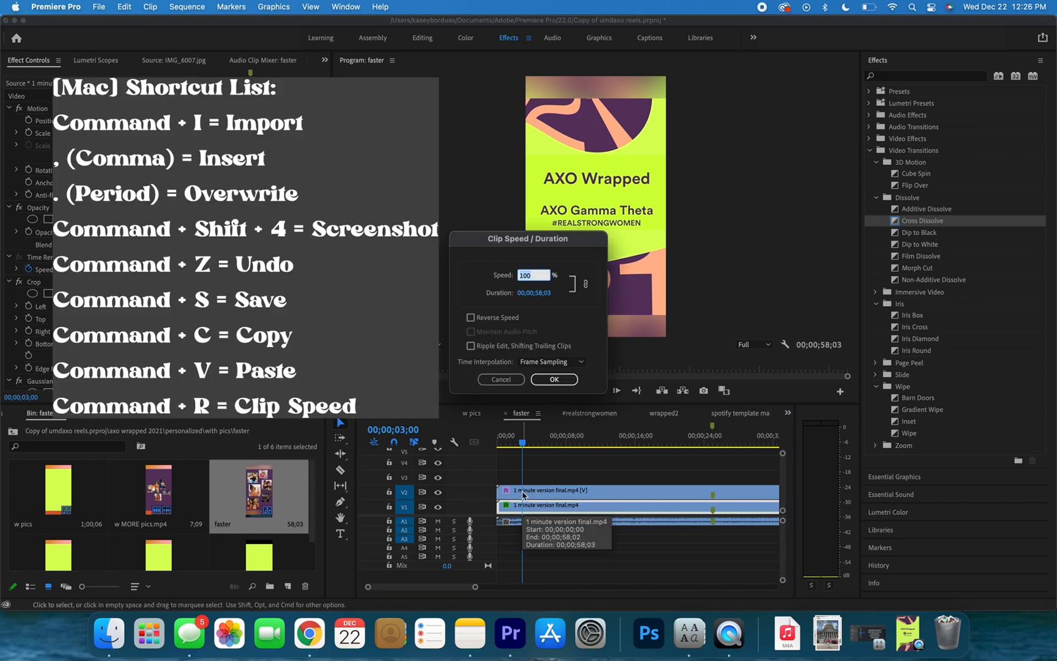
click(501, 380)
right_click(531, 506)
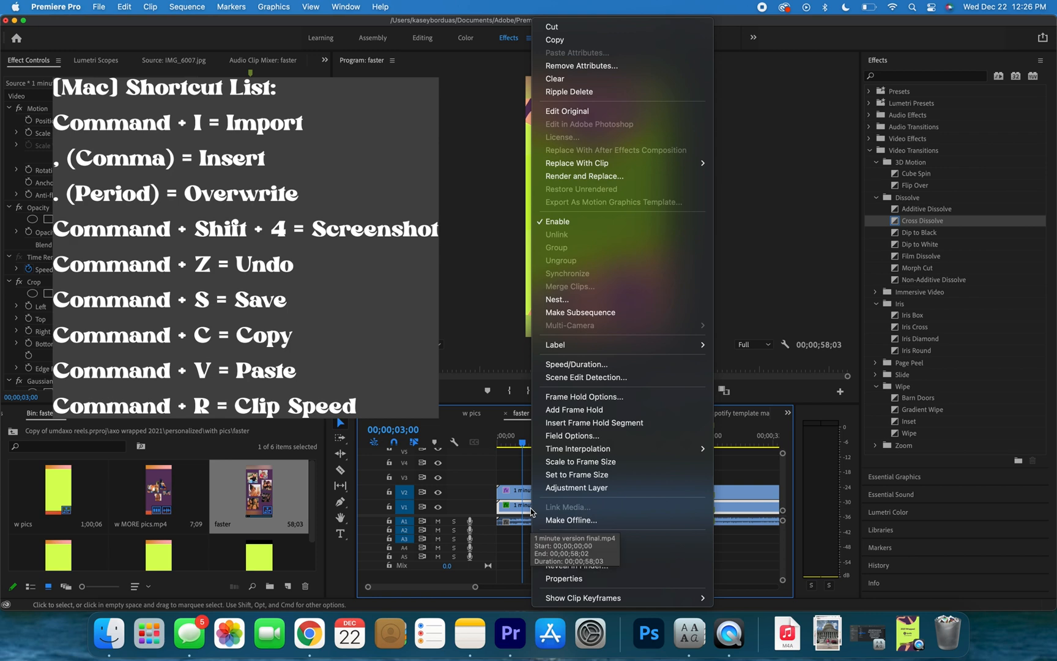
click(587, 366)
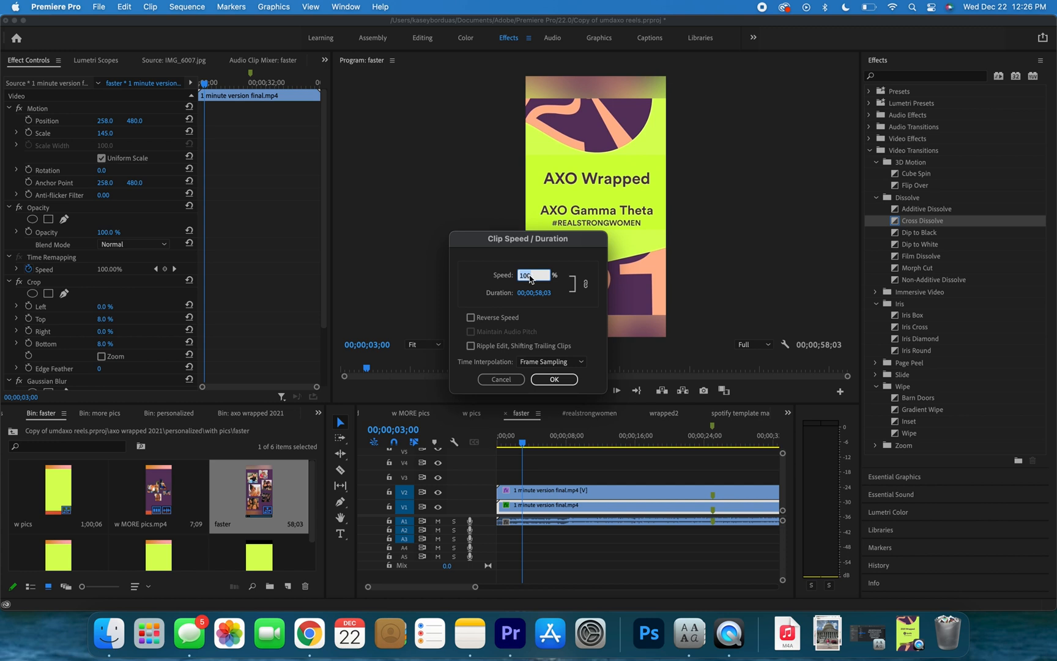
click(500, 381)
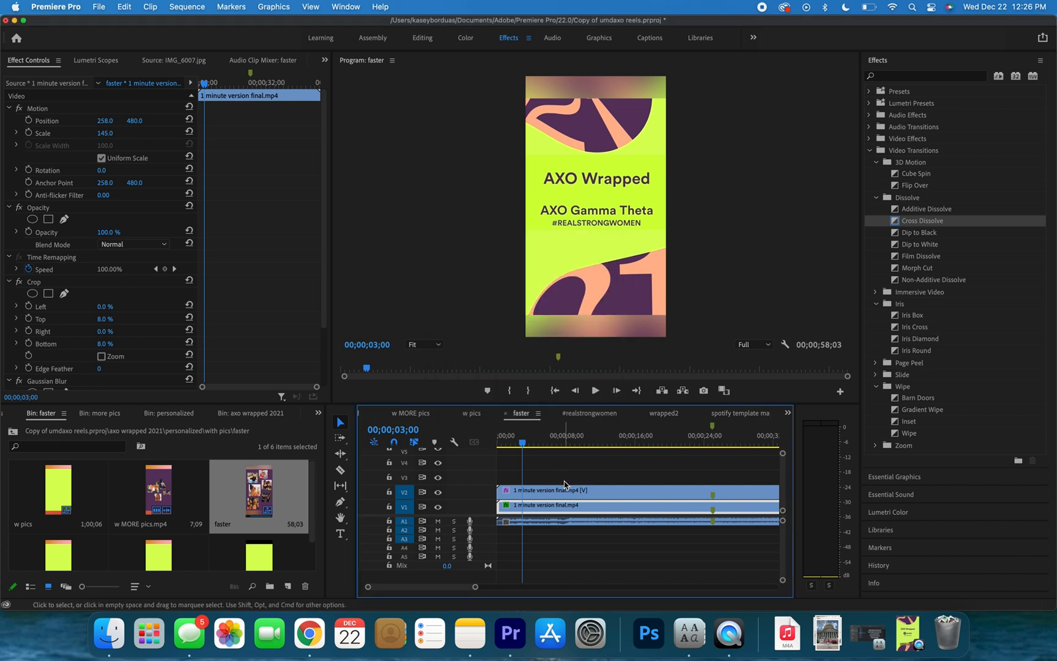
Check the end of the faster sequence, then preview the w pics sequence and w MORE pics.mp4 before reopening faster.
scroll(586, 498, down, 5)
drag(666, 442, 674, 447)
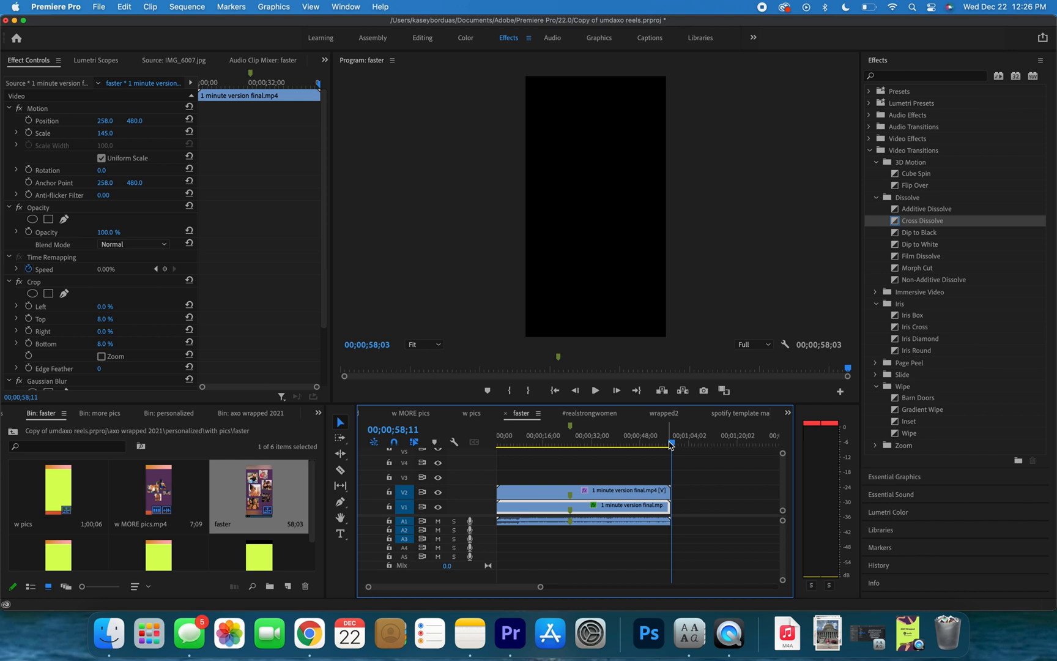
scroll(137, 531, down, 2)
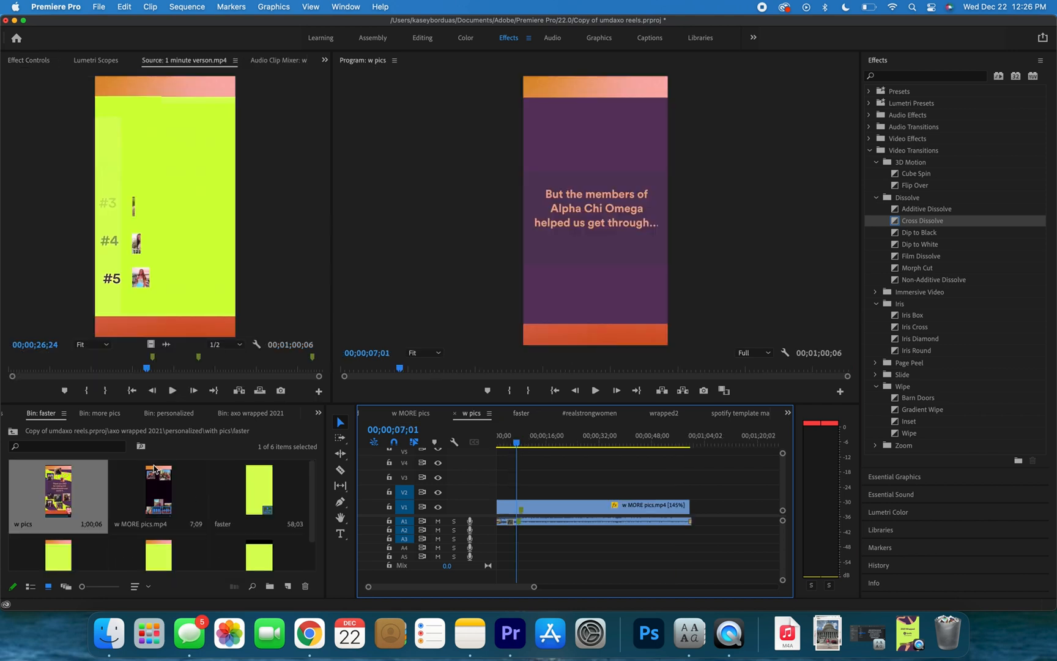
click(156, 466)
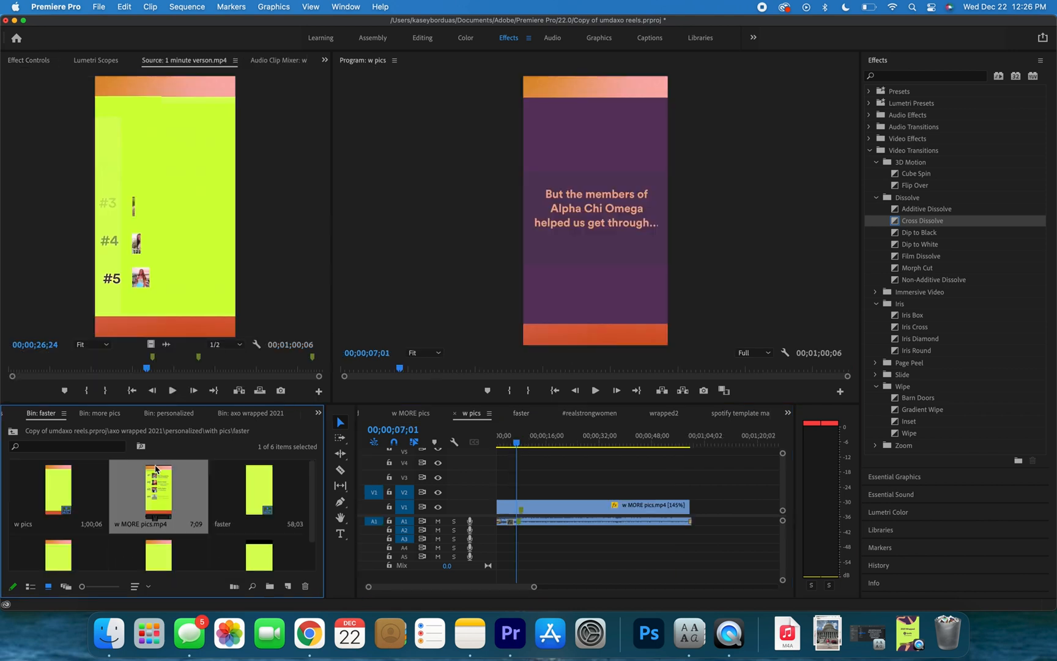
double_click(155, 468)
double_click(254, 474)
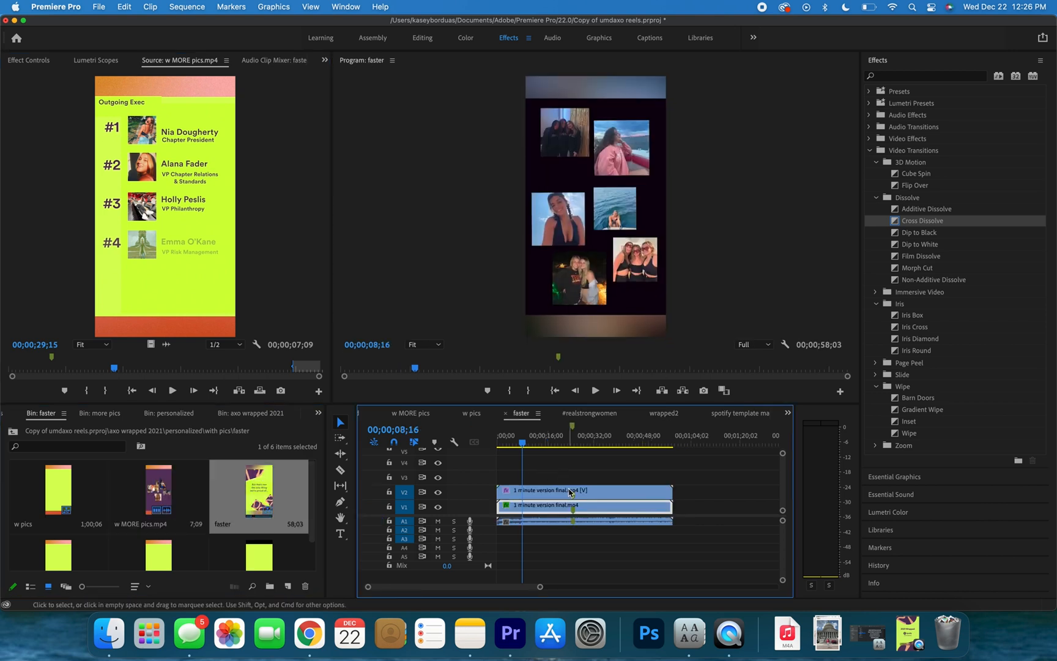
Load 1 minute version final.mp4 from the faster bin into the source monitor.
scroll(529, 492, up, 5)
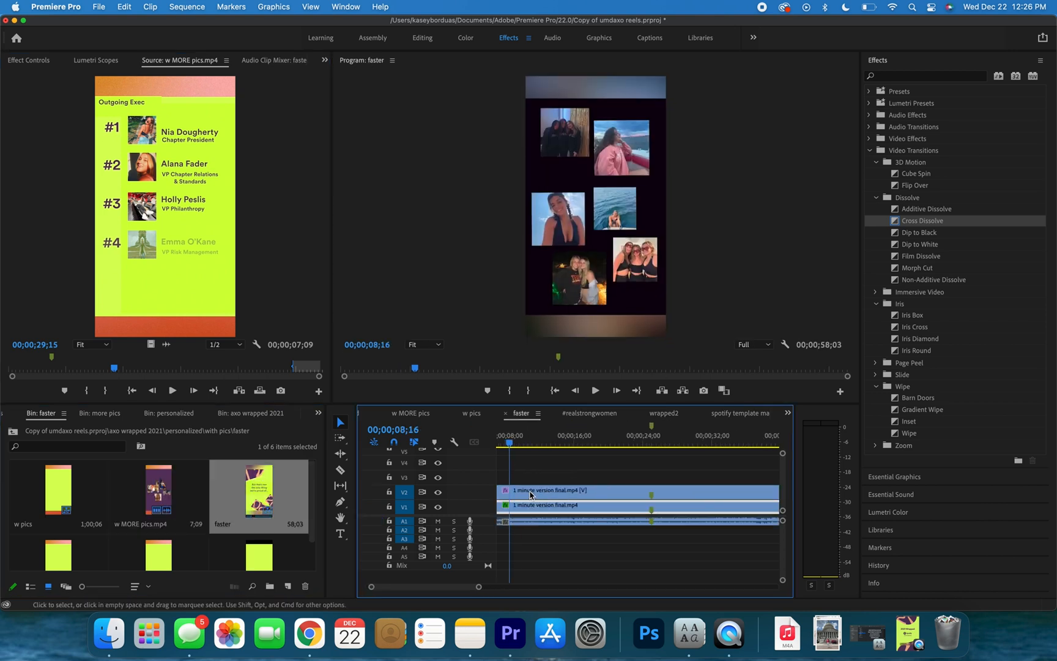
scroll(529, 492, left, 3)
scroll(526, 466, down, 1)
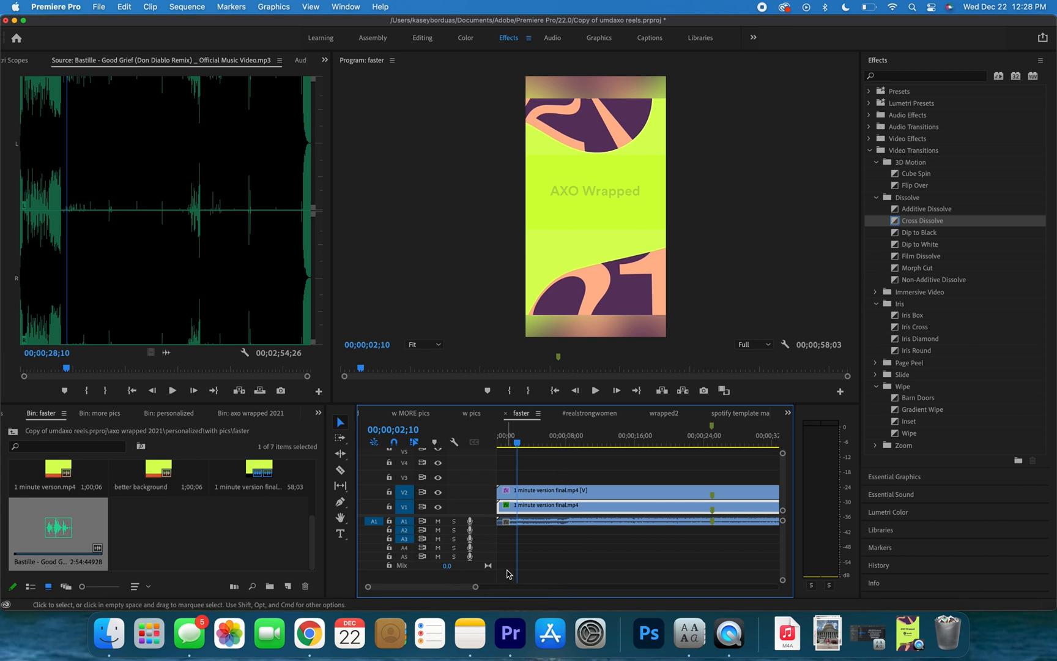
scroll(197, 535, up, 5)
scroll(197, 535, down, 5)
double_click(259, 468)
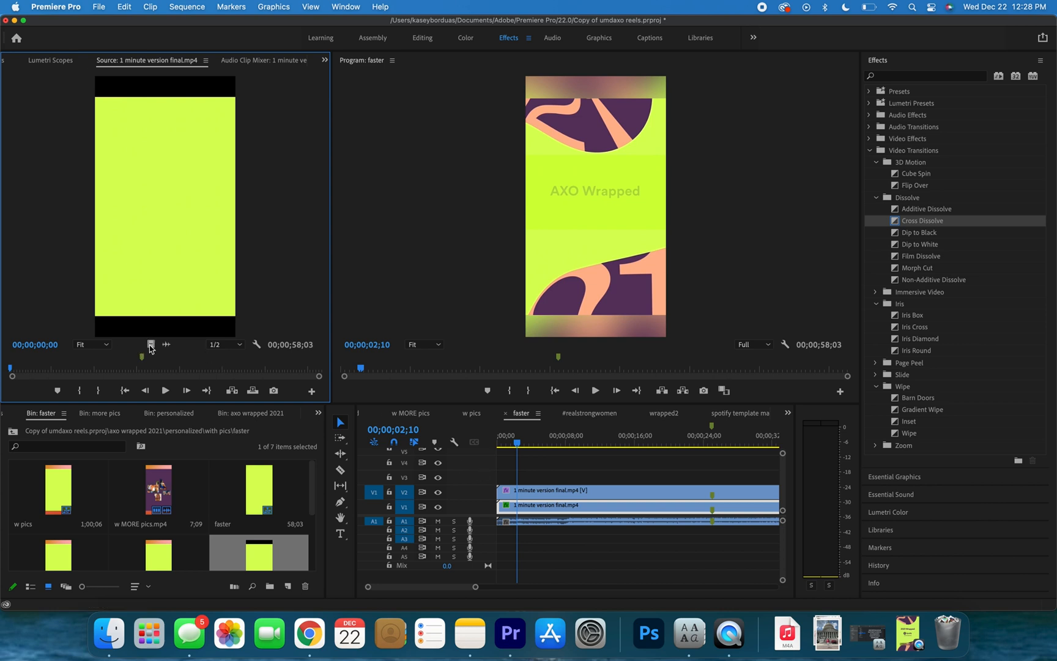
Clear all clips from the faster sequence and place only the video of 1 minute version final.mp4 on V2.
drag(402, 455, 550, 525)
key(Delete)
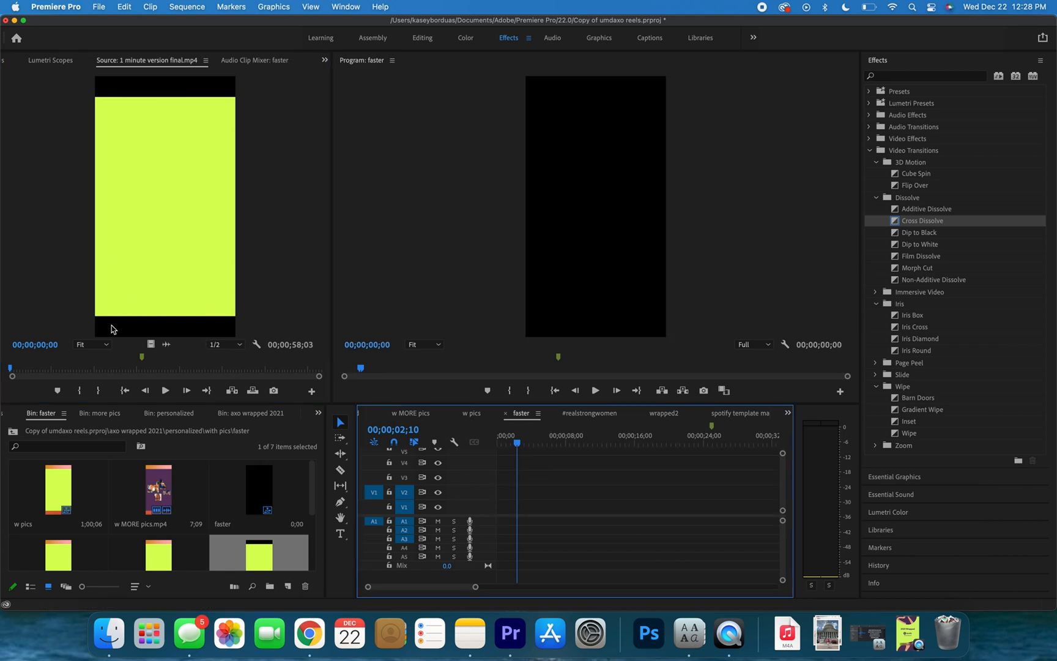
click(150, 345)
drag(390, 424, 479, 494)
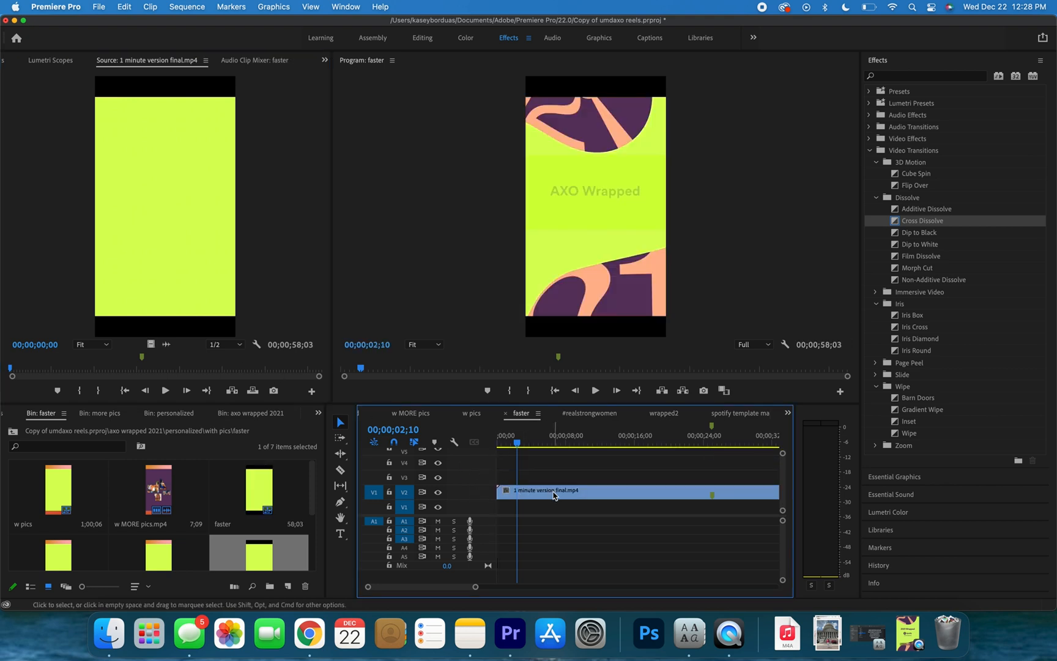
Apply the Crop effect to the 1 minute version final.mp4 clip on V2 and show its effect settings.
click(908, 76)
text(crop)
drag(905, 161, 526, 494)
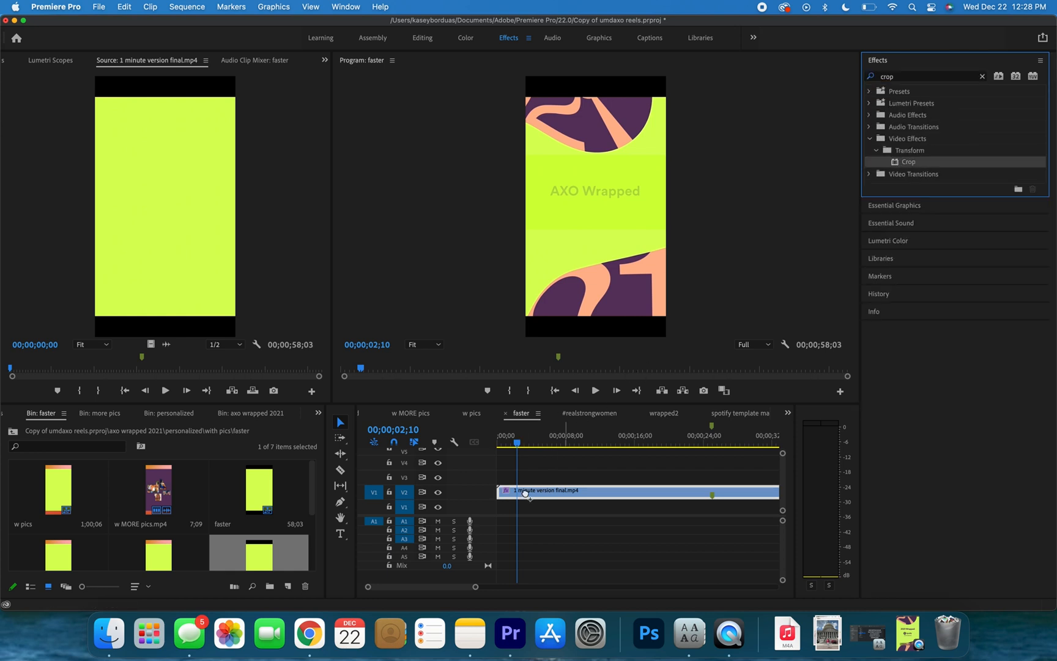
double_click(525, 494)
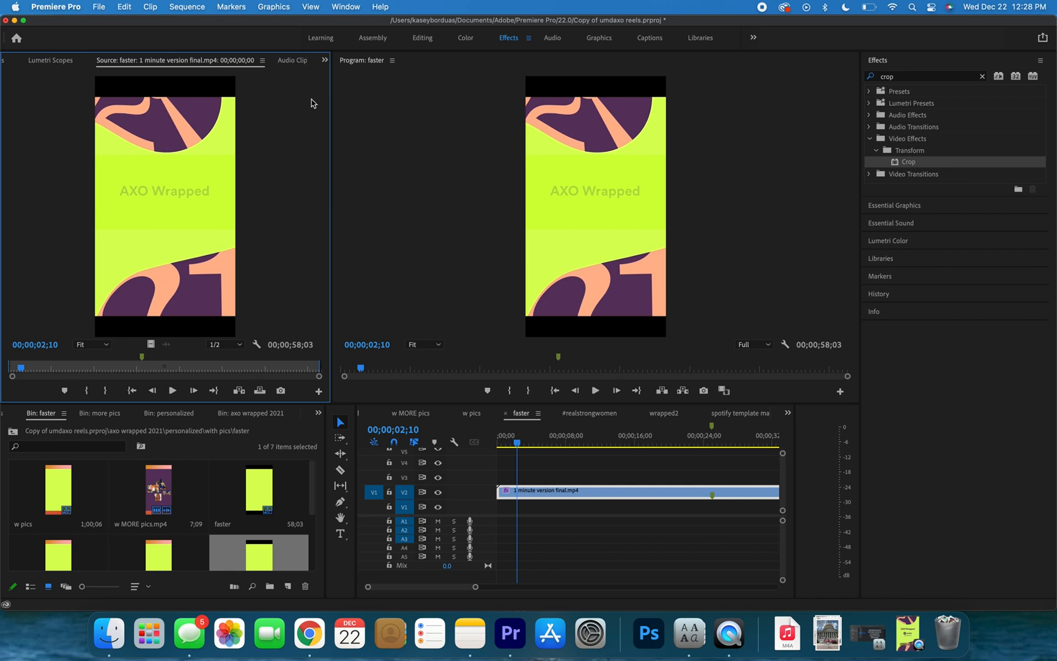
click(326, 64)
click(349, 79)
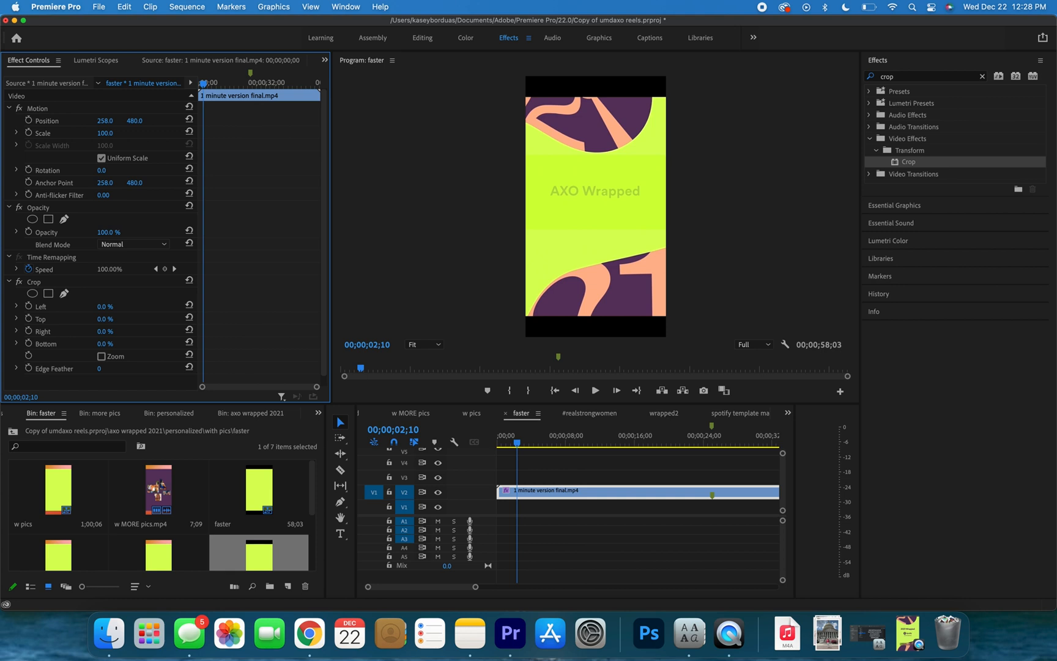
Set the clip's Crop Top and Bottom to 8% each and select the clip on V2.
mouse_move(105, 318)
mouse_down()
mouse_move(132, 318)
mouse_move(104, 318)
mouse_up()
click(106, 343)
key(Return)
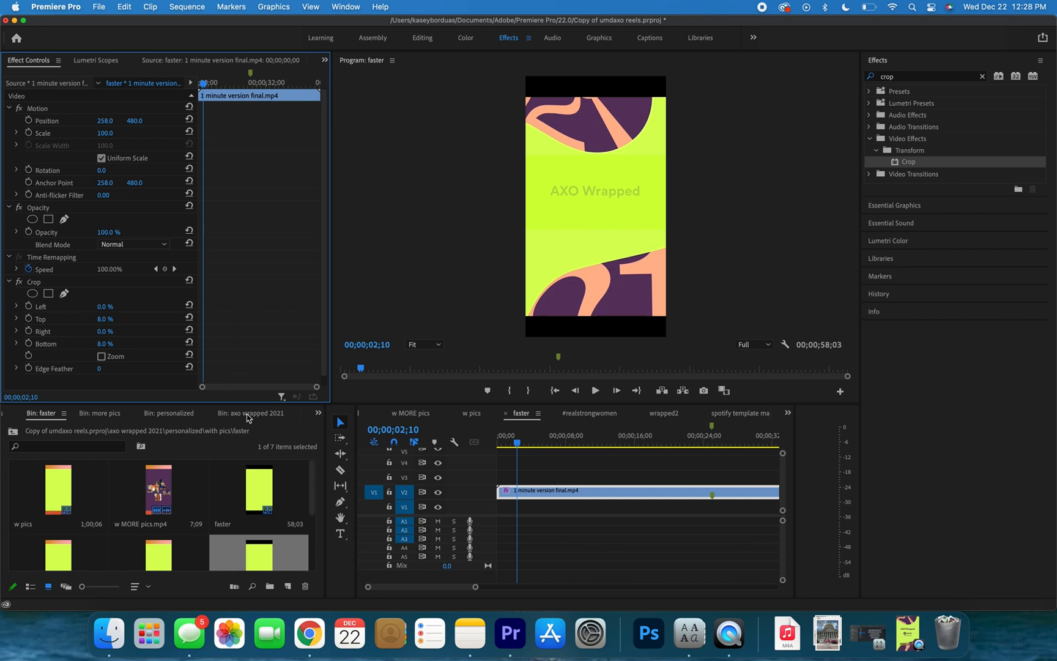
click(542, 491)
click(541, 492)
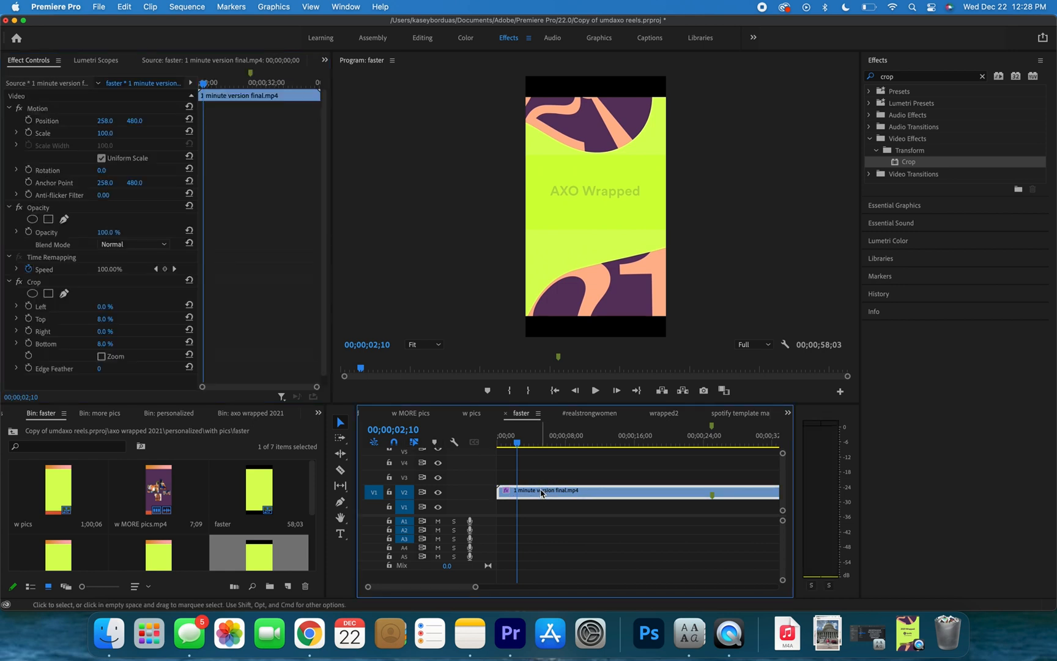
Duplicate the 1 minute version final.mp4 clip from V2 onto V1 directly beneath it and select the copy.
click(546, 481)
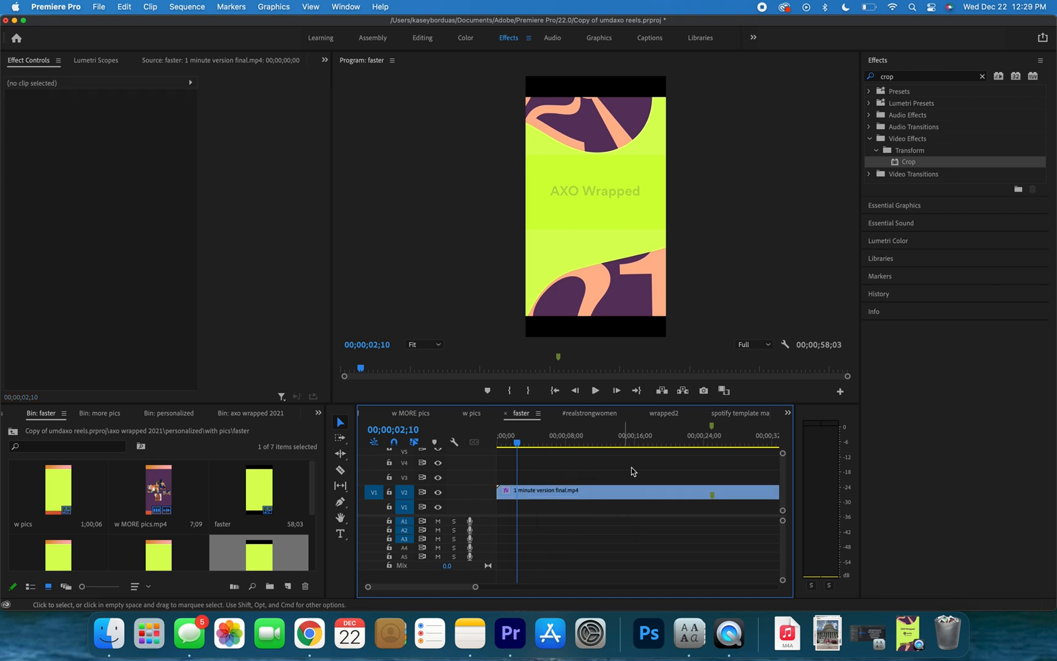
click(558, 491)
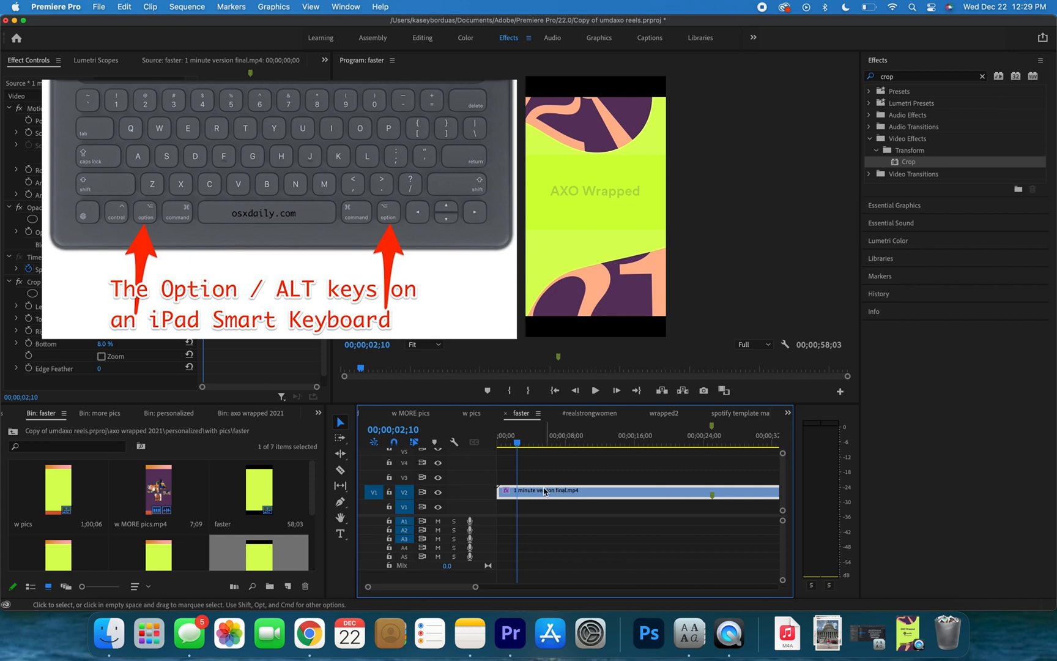
alt+drag(519, 497, 521, 507)
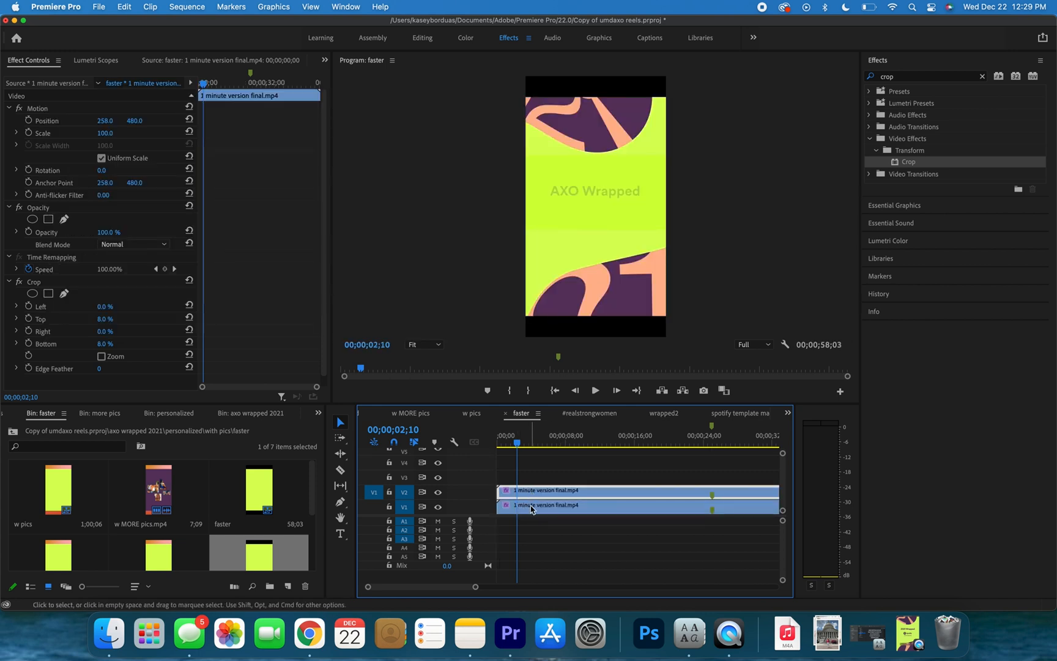
click(530, 511)
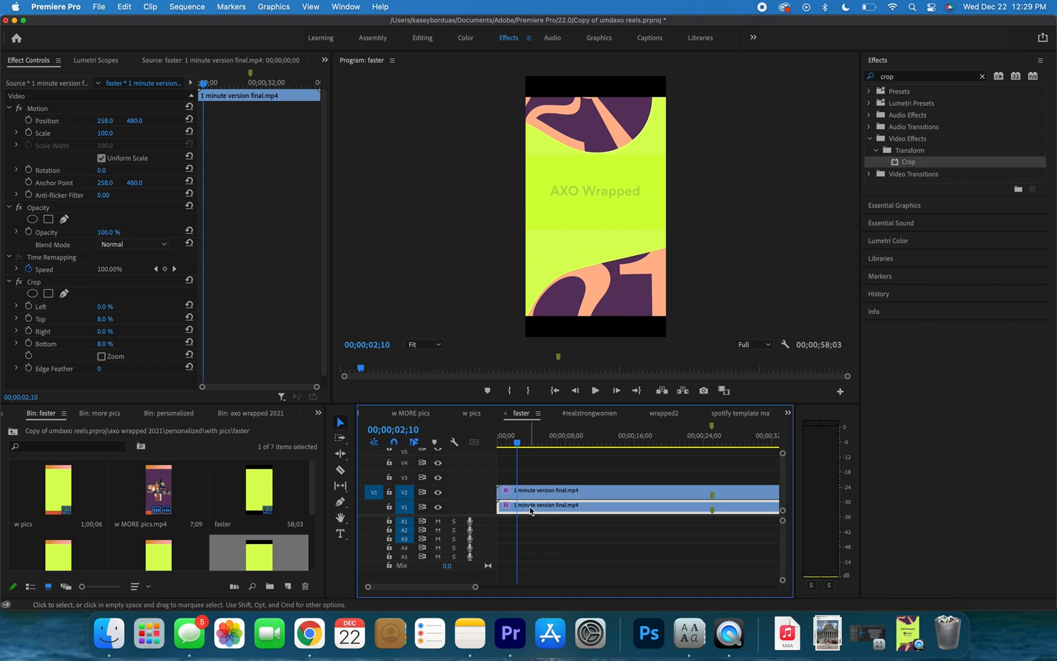
Lock track V2 temporarily to select the V1 copy directly in the program preview, and unlock V2 again.
click(610, 245)
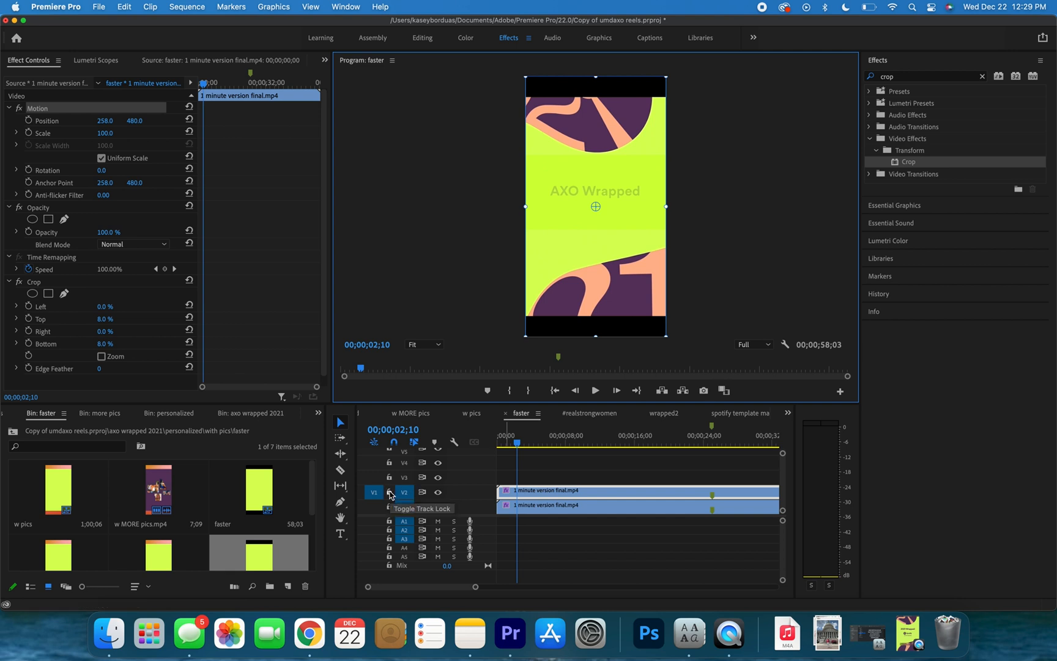
click(390, 493)
click(600, 240)
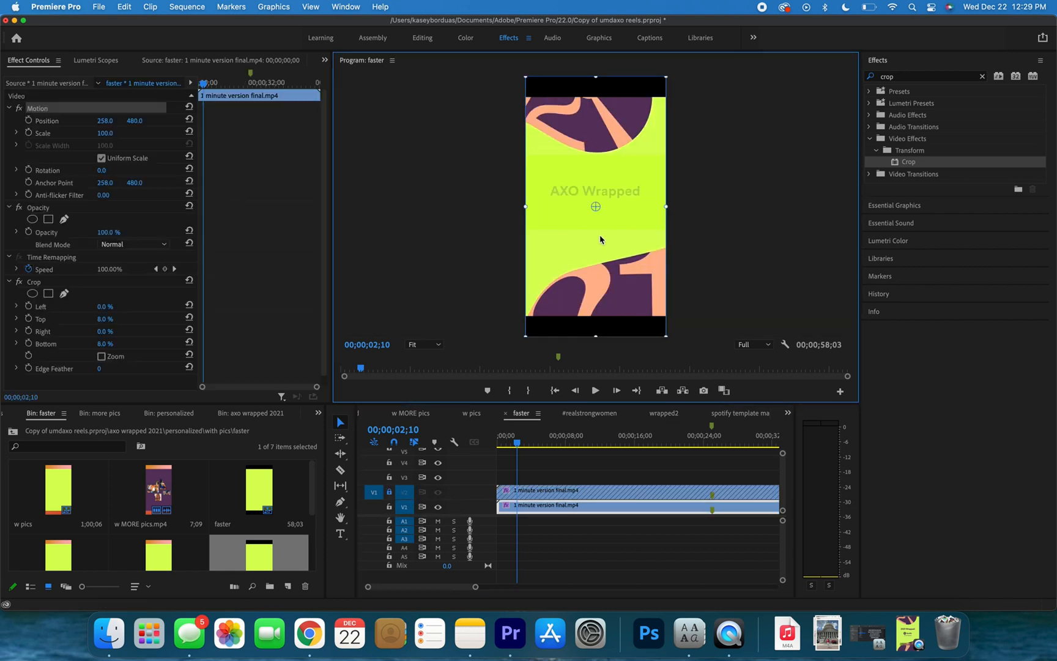
click(389, 493)
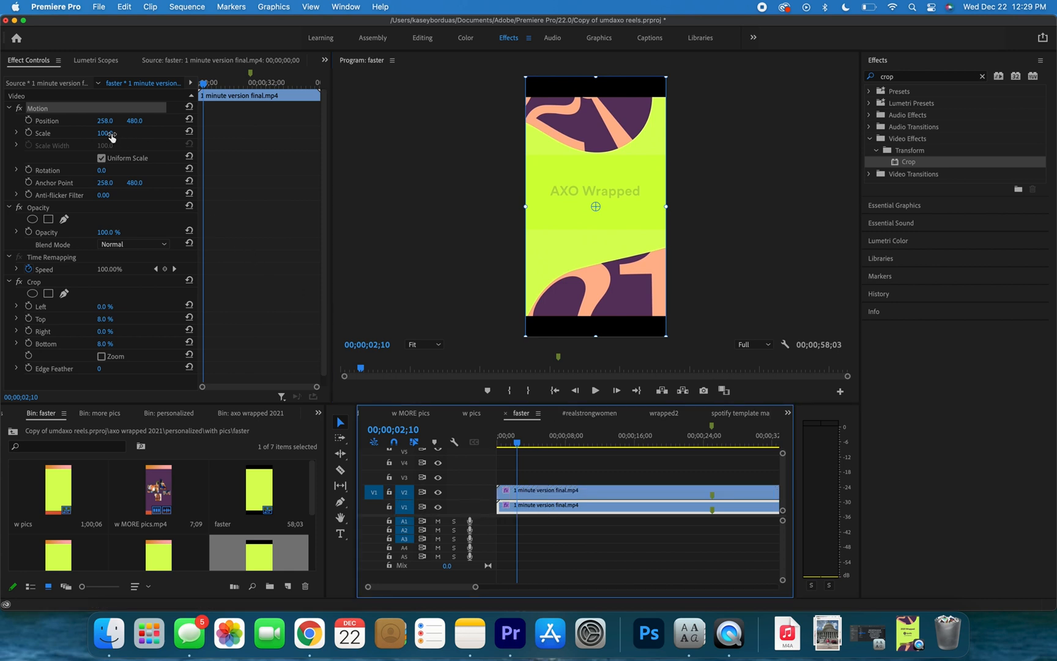
Set the V1 clip's Scale to 136 so it fills the frame, and return the playhead to the sequence start.
click(106, 132)
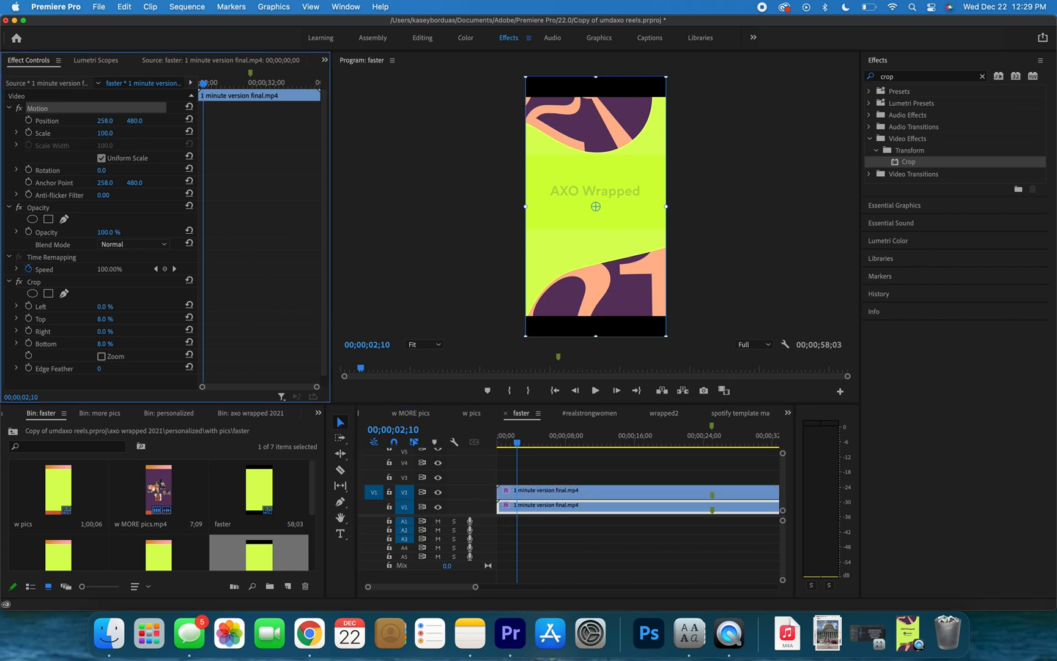
drag(106, 133, 128, 133)
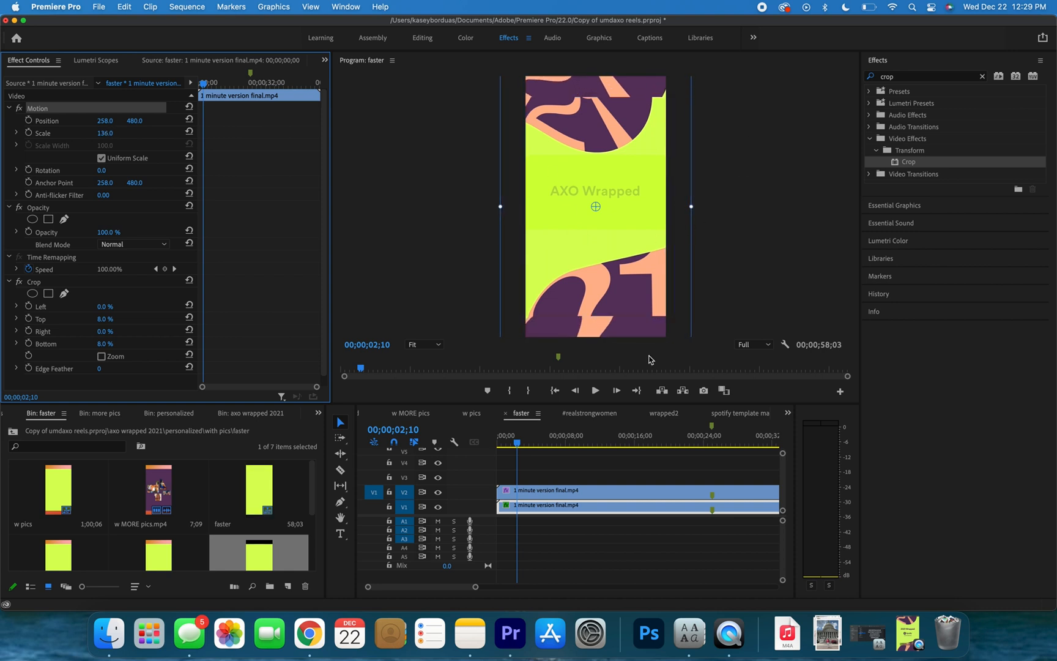
drag(561, 437, 479, 457)
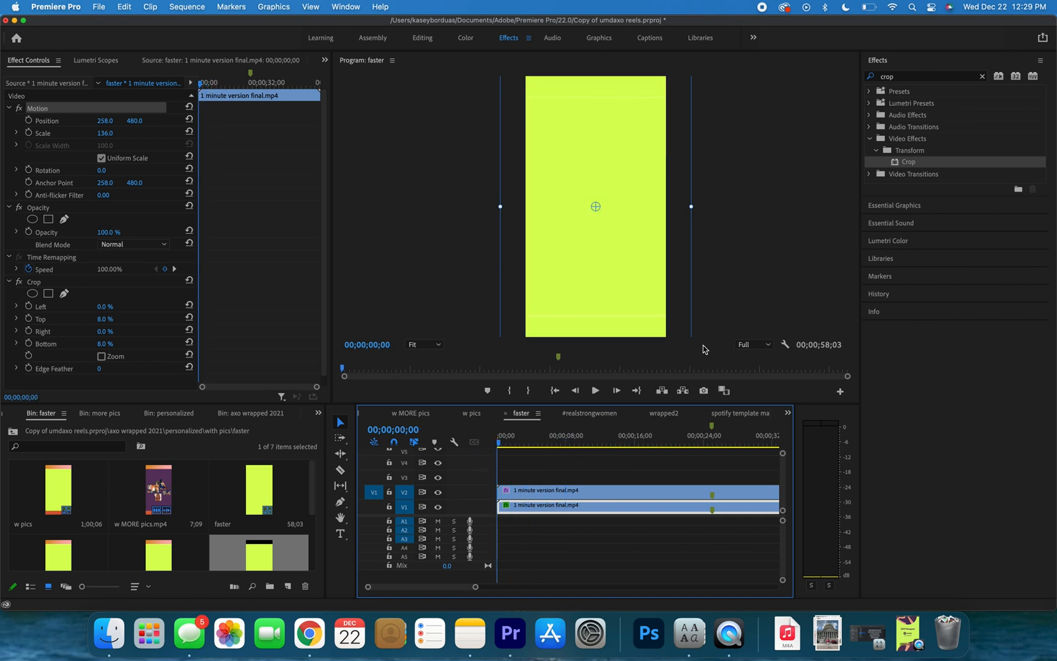
Clear the crop search from the effects list.
click(983, 76)
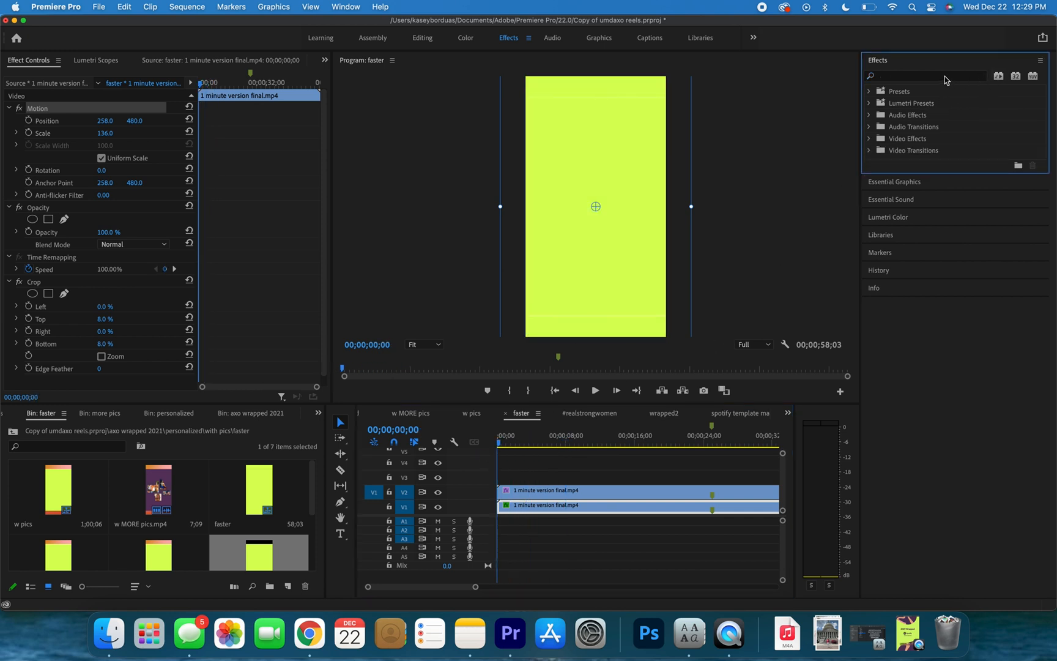
click(885, 77)
text(crop)
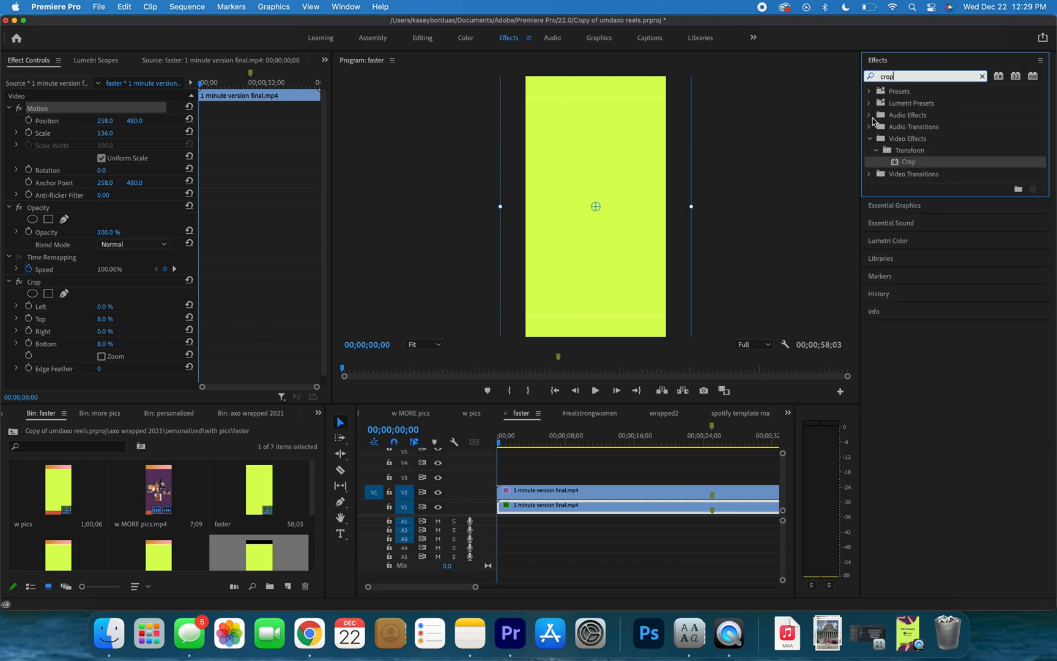
click(870, 114)
click(870, 138)
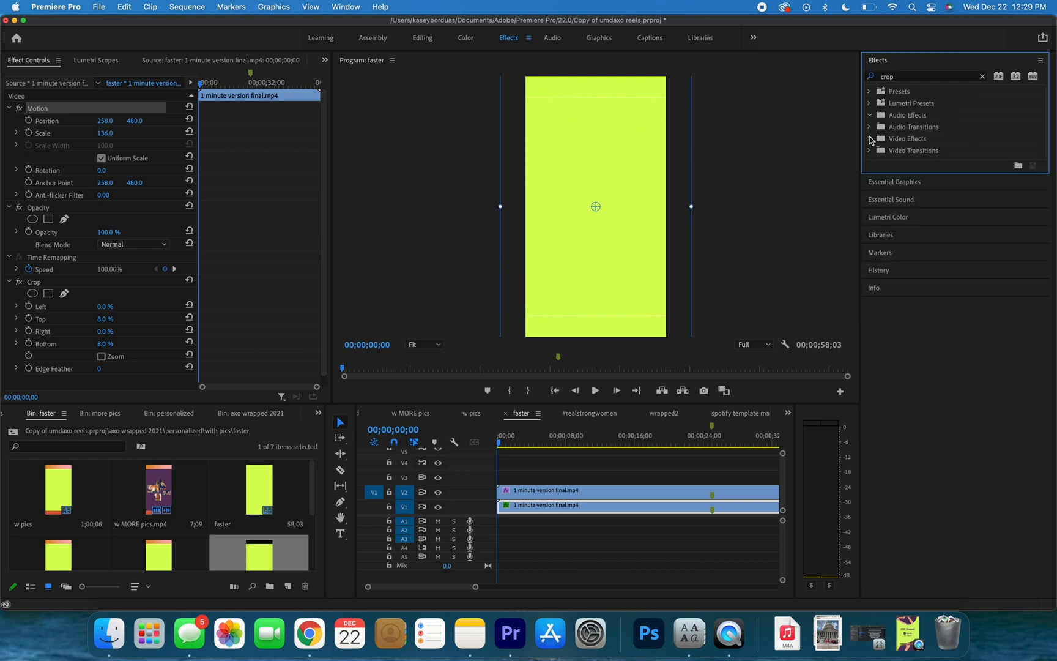
click(983, 77)
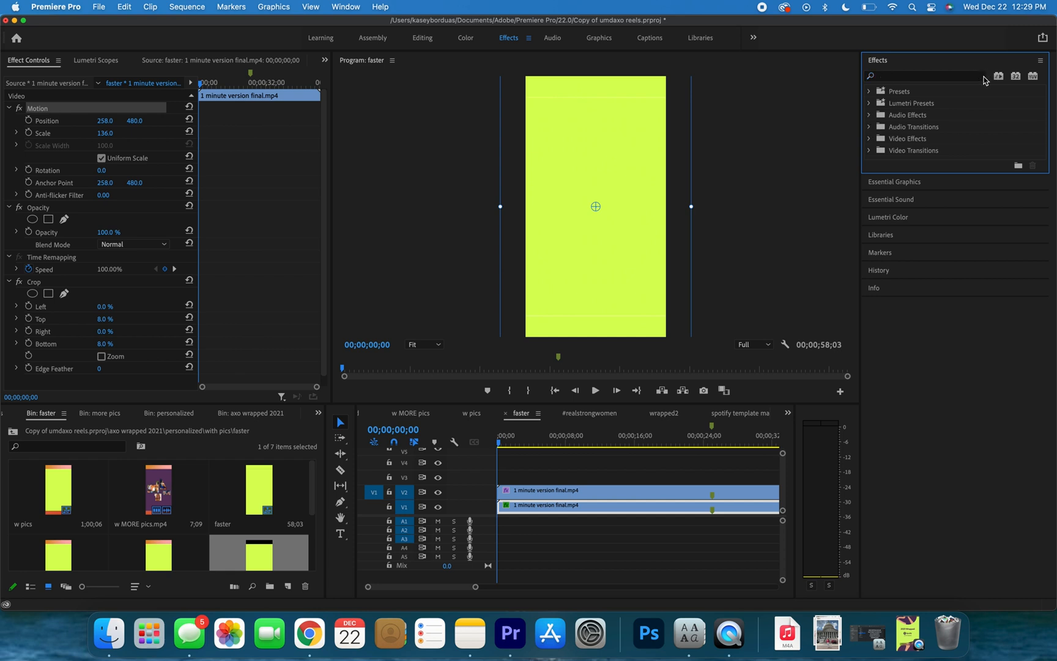
Apply the Gaussian Blur effect from the Blur & Sharpen video effects to the clip on V1.
click(869, 139)
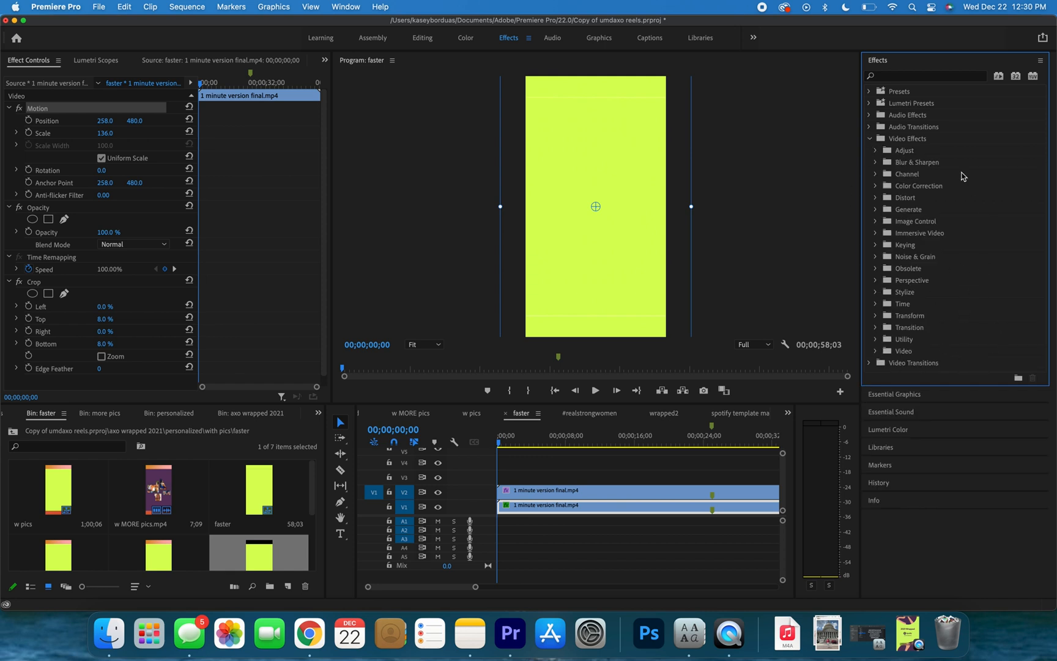
click(869, 139)
click(869, 139)
click(876, 163)
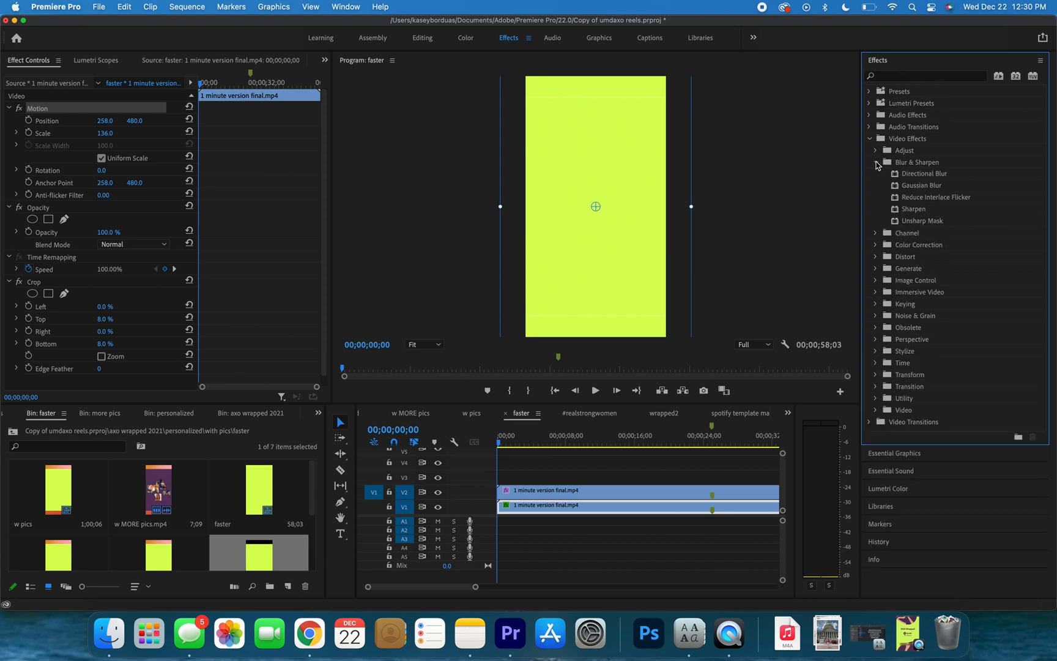
click(921, 188)
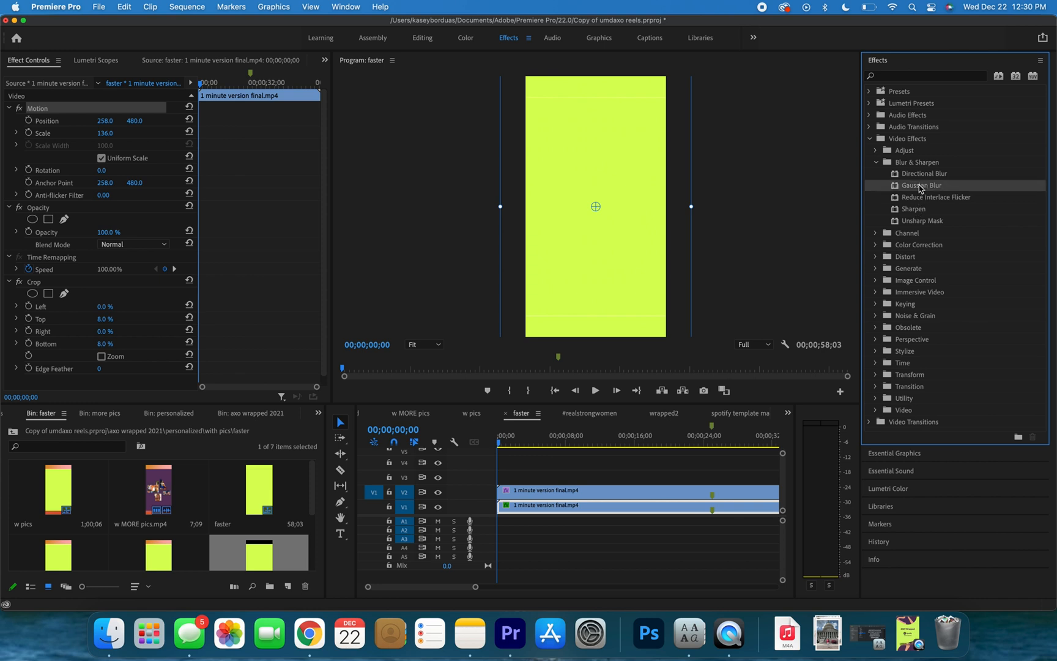
drag(893, 200, 517, 509)
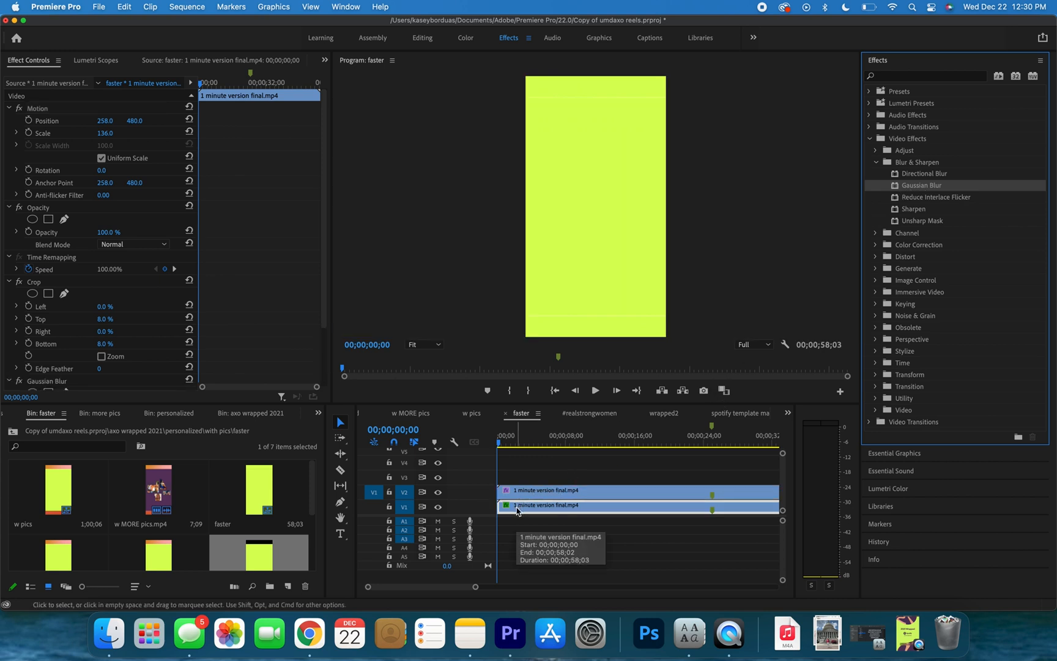
Set the V1 clip's Gaussian Blur Blurriness to 74 and scrub the opening seconds to check the blurred borders.
double_click(517, 507)
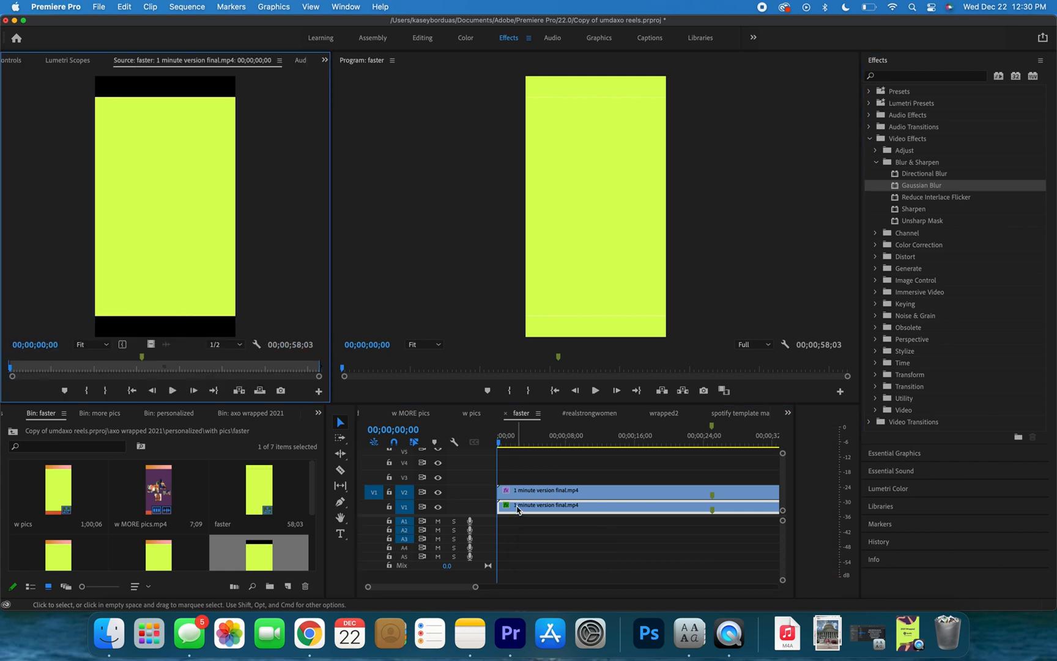
click(324, 59)
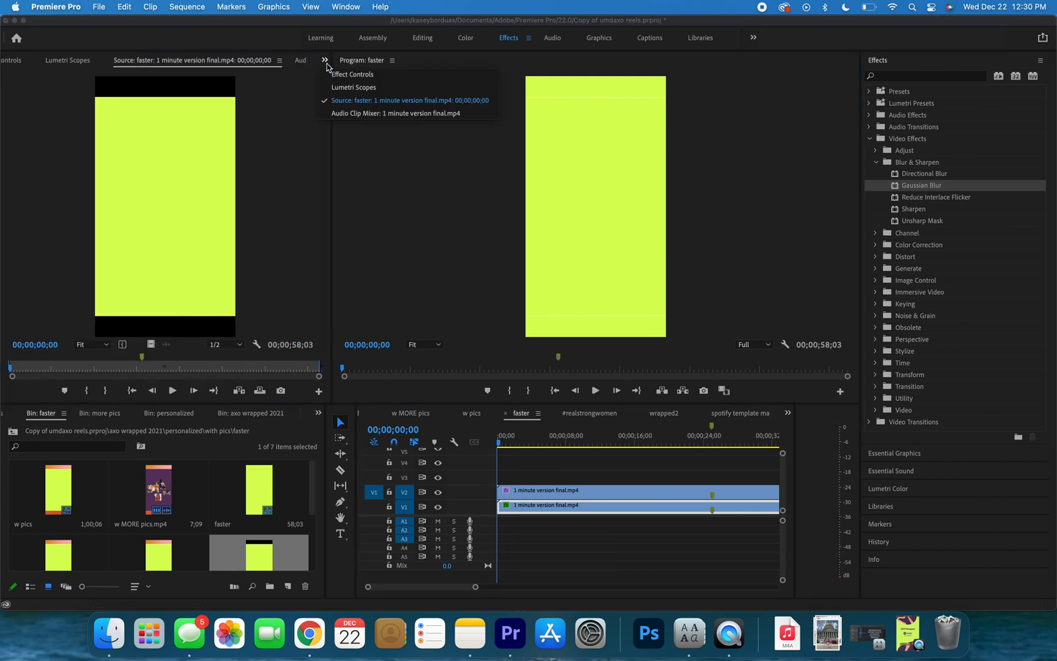
click(357, 76)
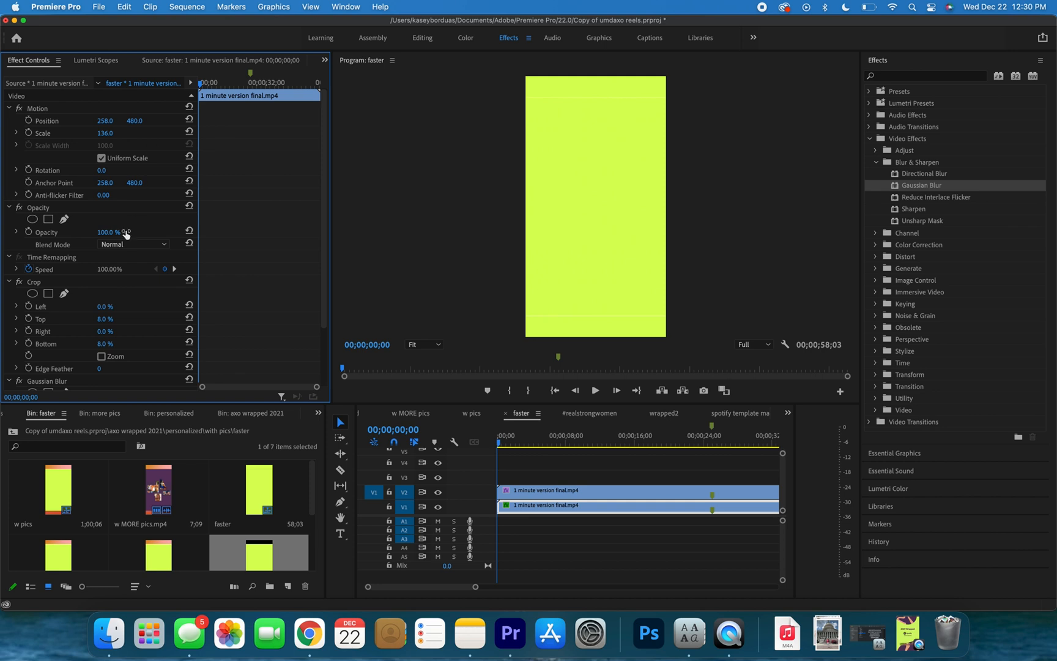
scroll(130, 300, down, 3)
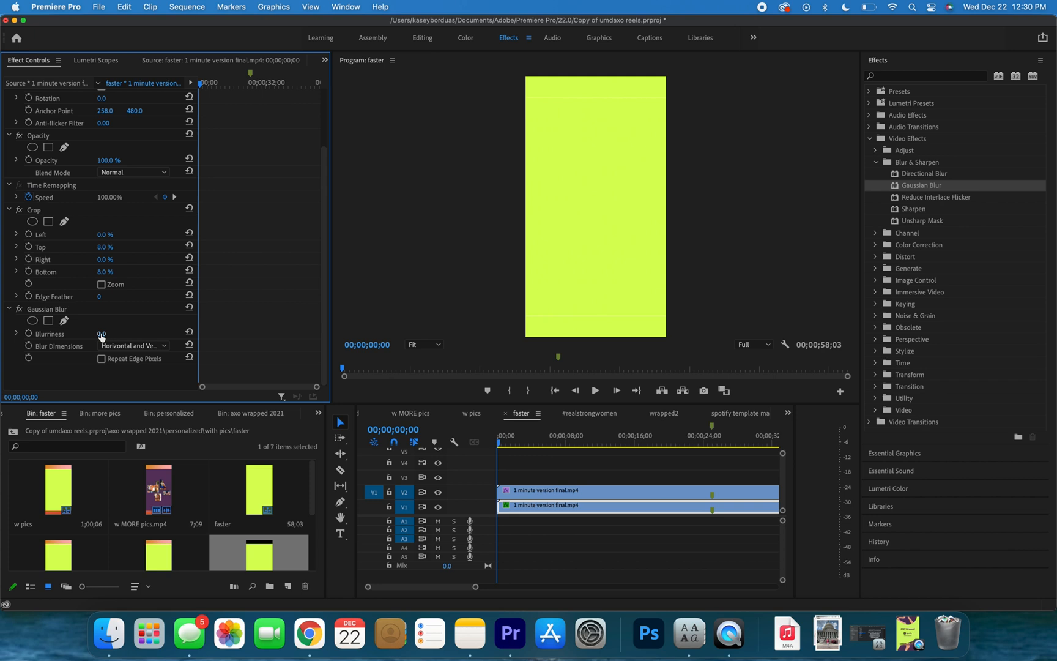
drag(102, 334, 168, 334)
click(518, 444)
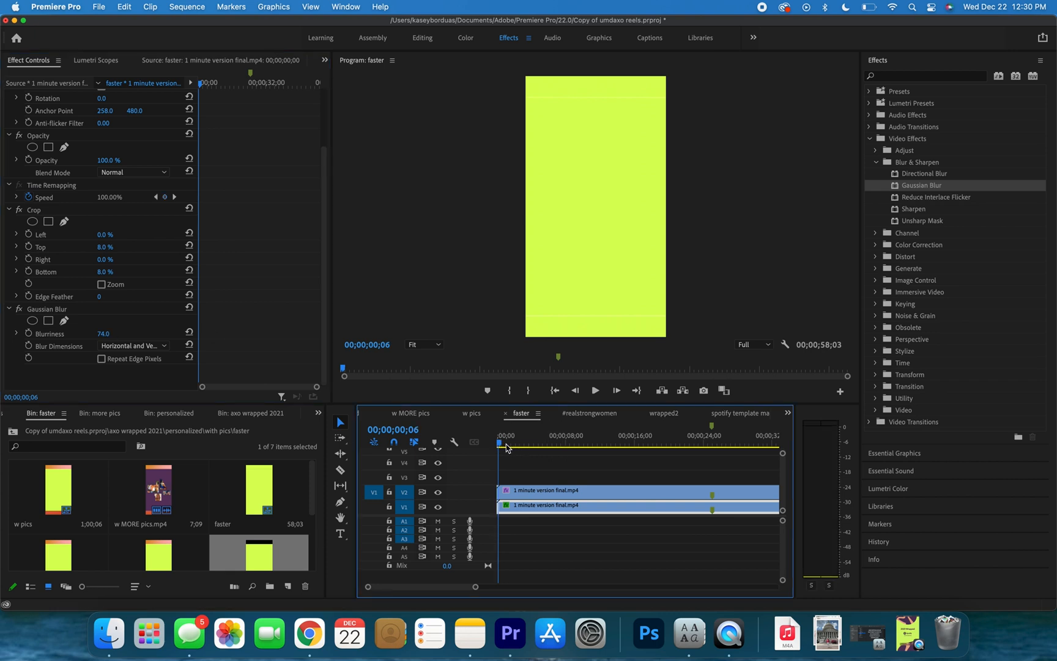
drag(520, 448, 515, 449)
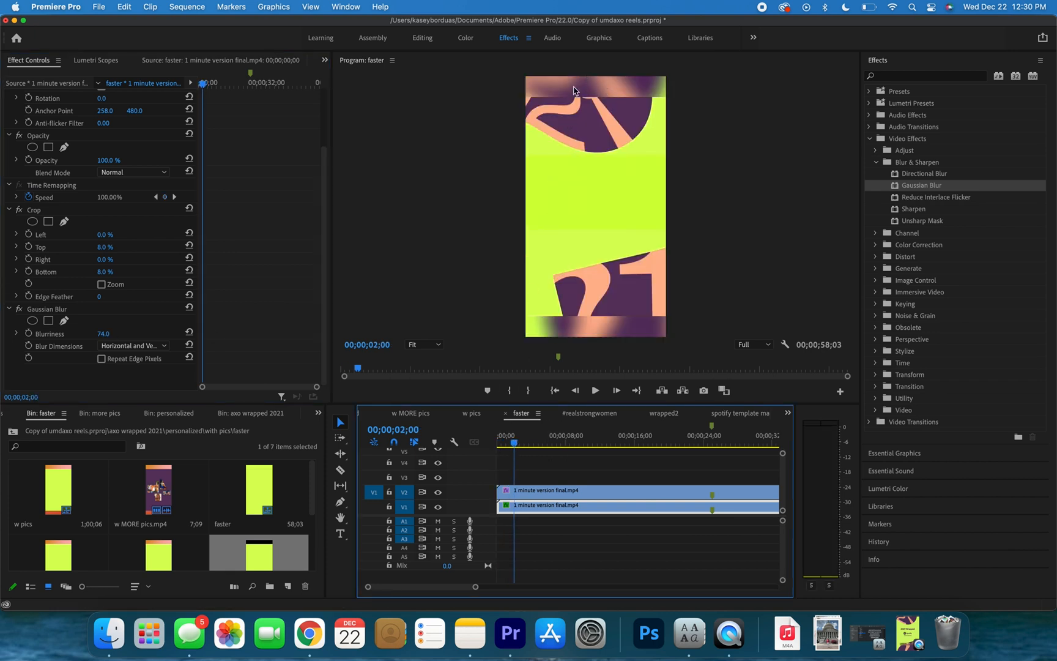
click(507, 444)
drag(507, 445, 498, 447)
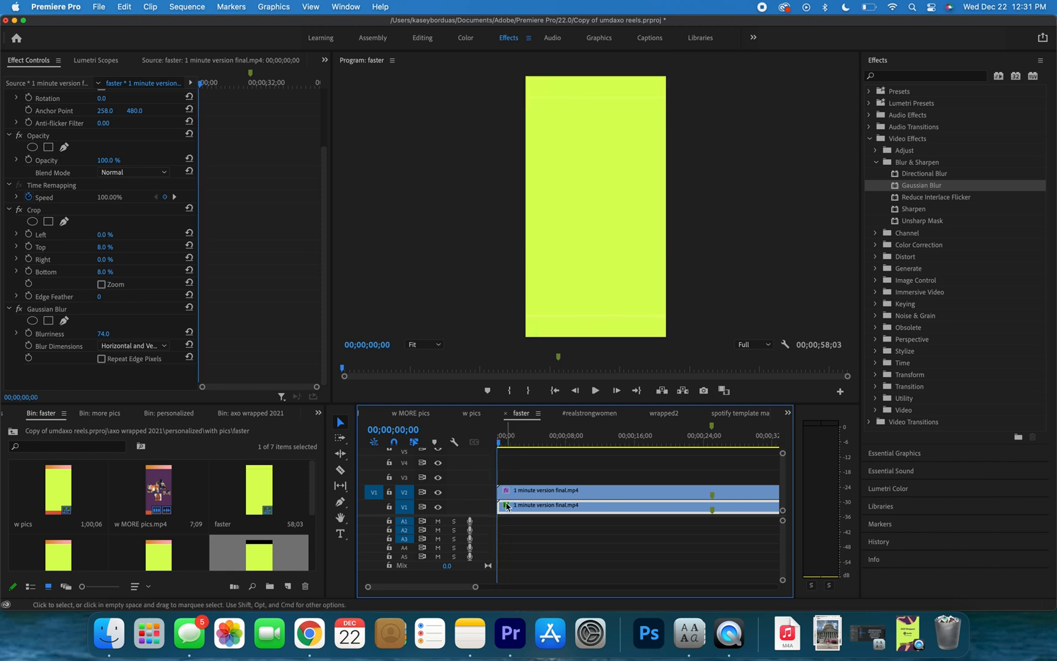
Compare the effect settings of the clip on V2 with those of the copy on V1.
click(512, 481)
click(514, 509)
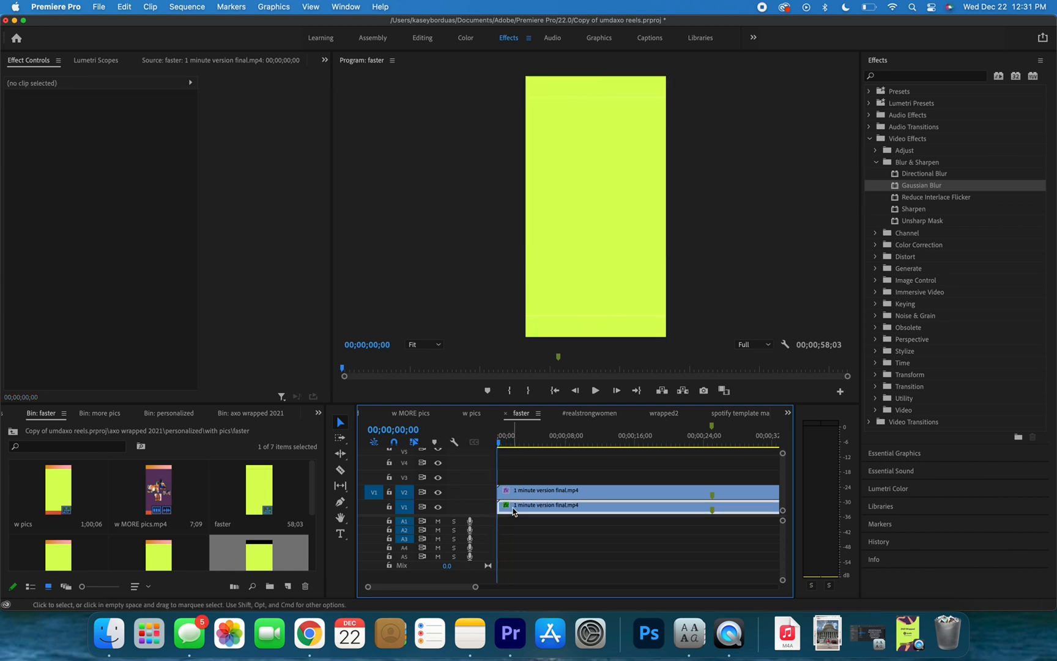
click(520, 491)
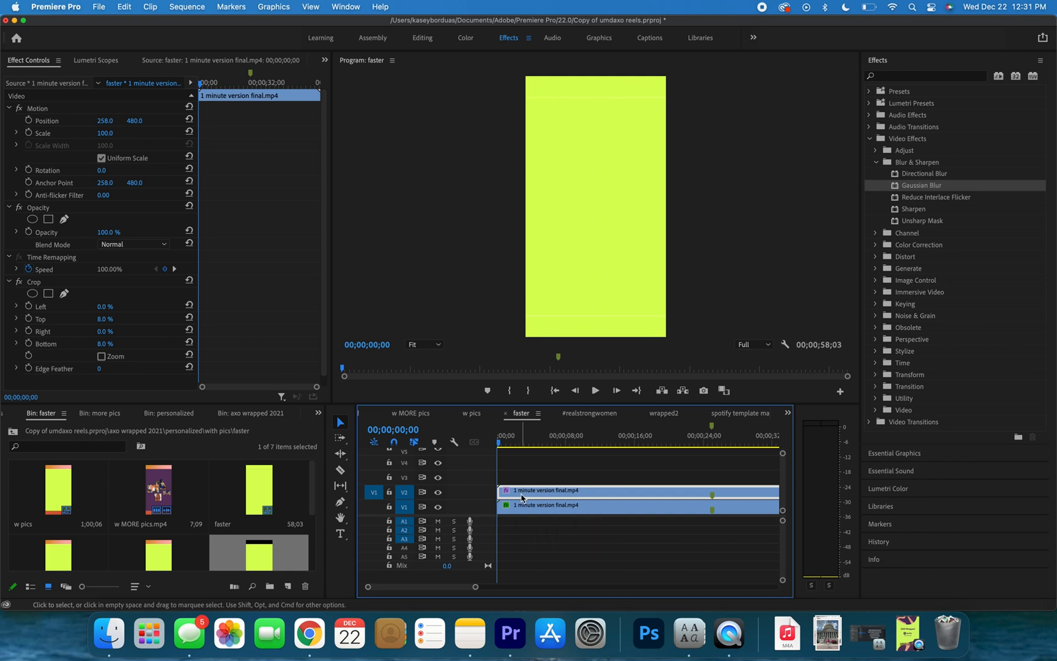
click(528, 510)
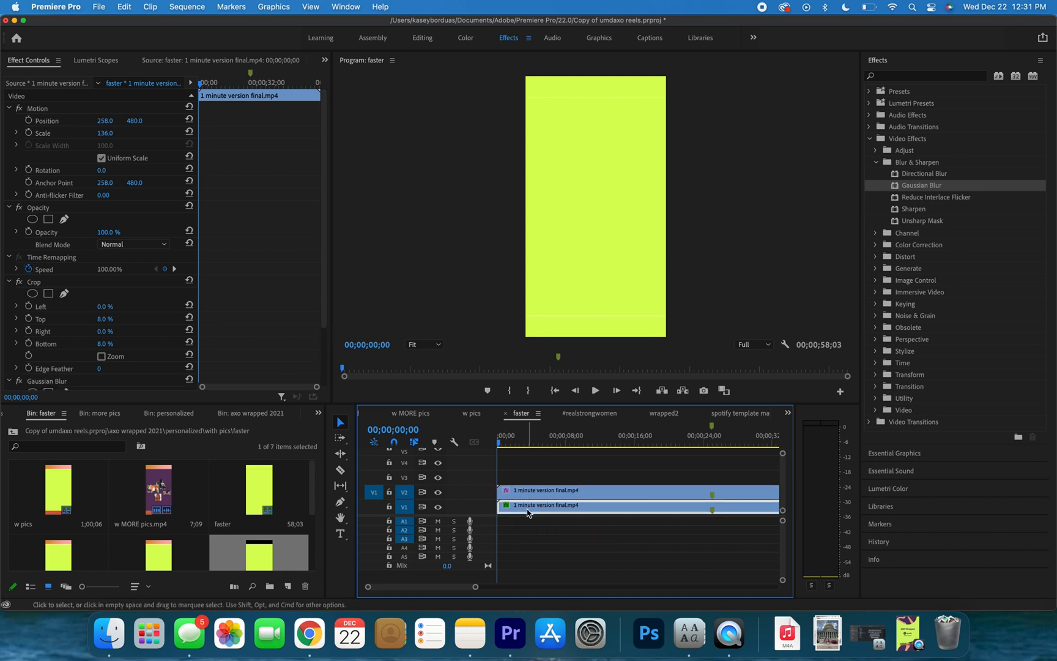
click(108, 299)
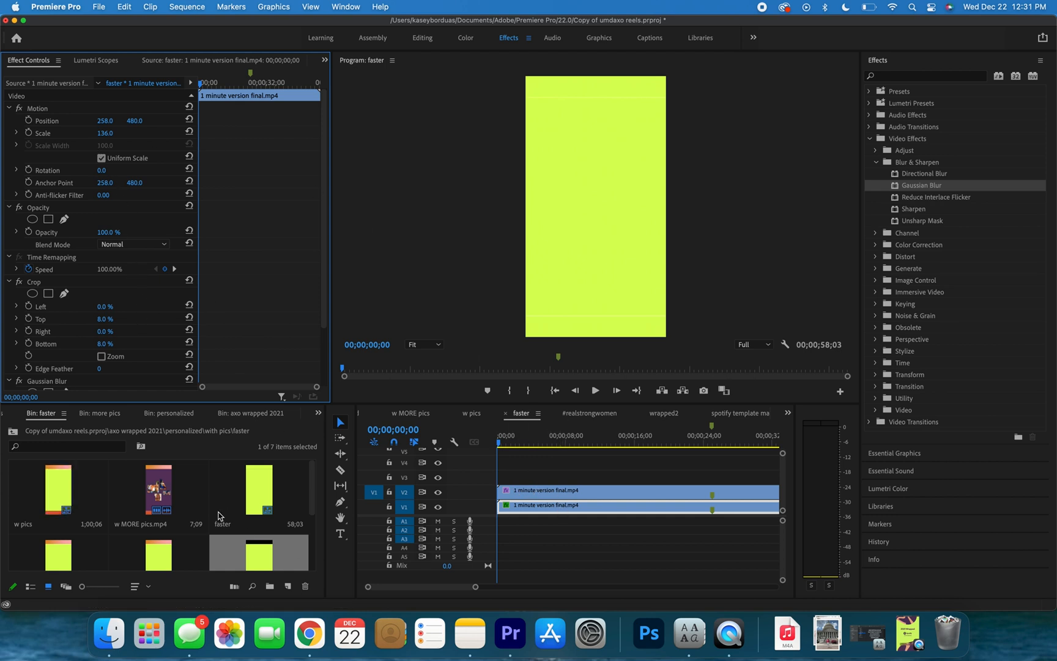
Load the Bastille - Good Grief (Don Diablo Remix) audio into the source monitor, and try and clear an in point around 20 seconds.
scroll(218, 516, down, 2)
double_click(59, 538)
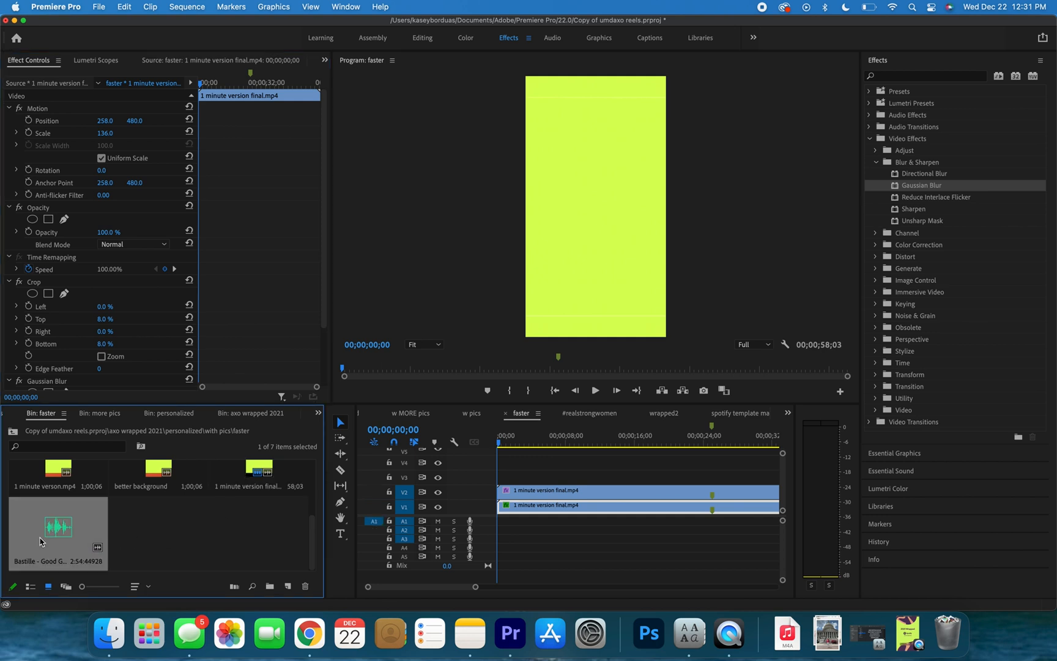
mouse_move(53, 369)
mouse_down()
mouse_move(69, 369)
mouse_move(56, 370)
mouse_up()
key(i)
key(space)
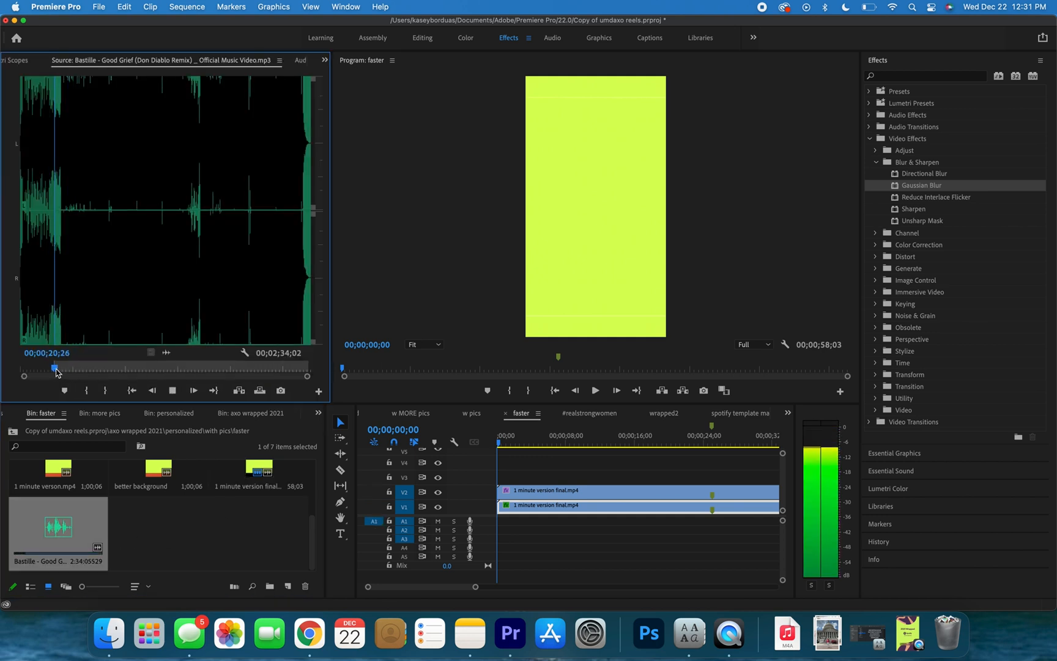
key(space)
key(alt+i)
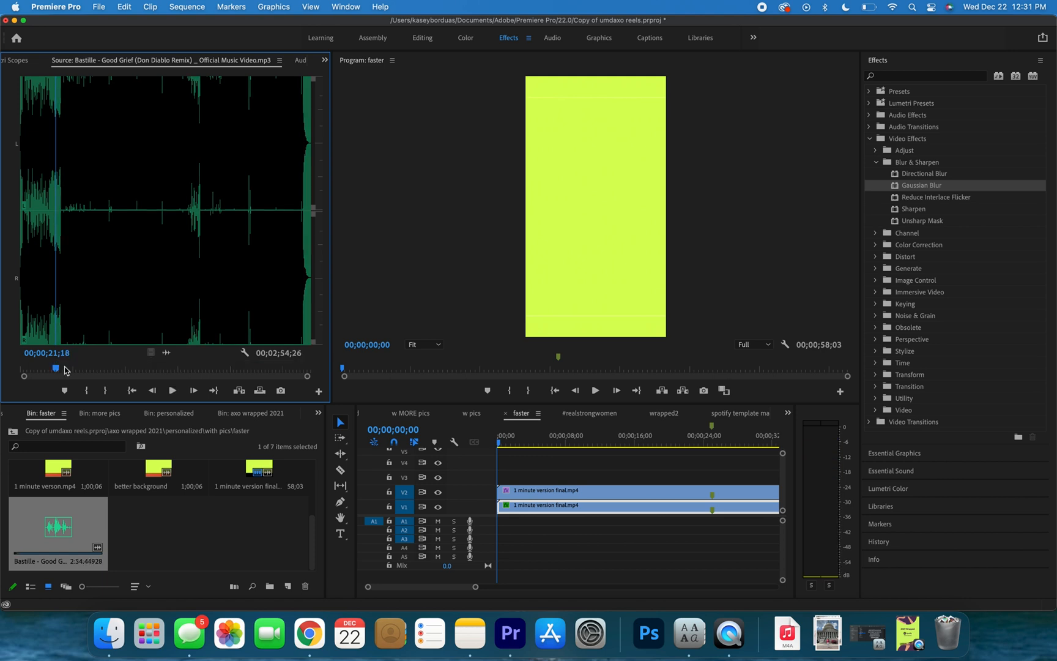
Audition the Bastille track from around 18 seconds and mark its in point at 00;00;20;24.
key(space)
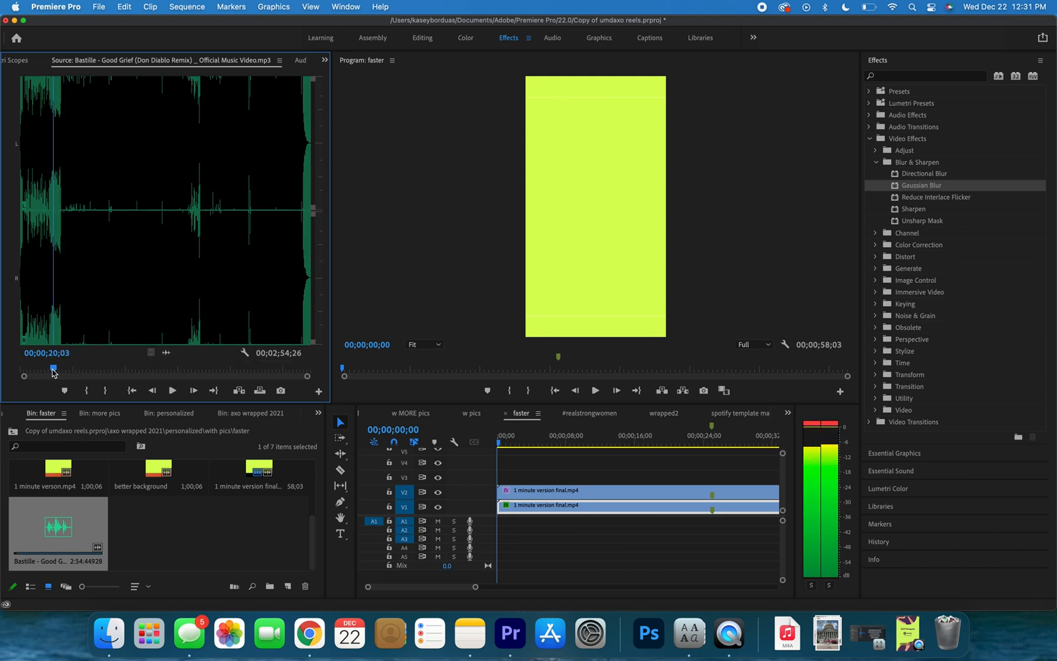
mouse_move(44, 369)
mouse_down()
mouse_move(97, 372)
mouse_move(49, 375)
mouse_up()
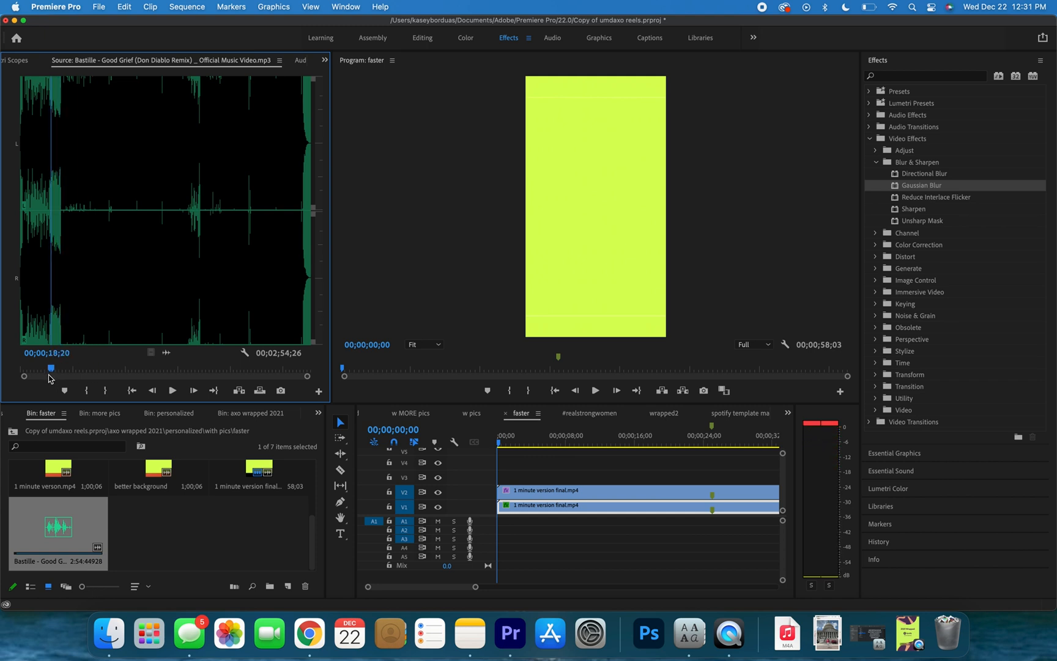
key(space)
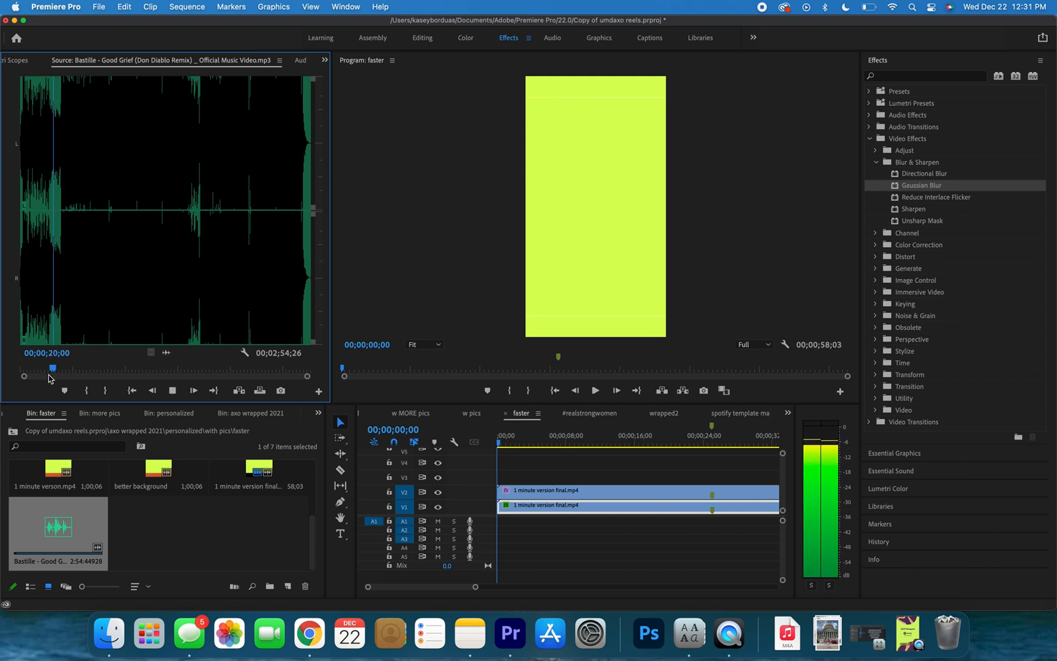
key(space)
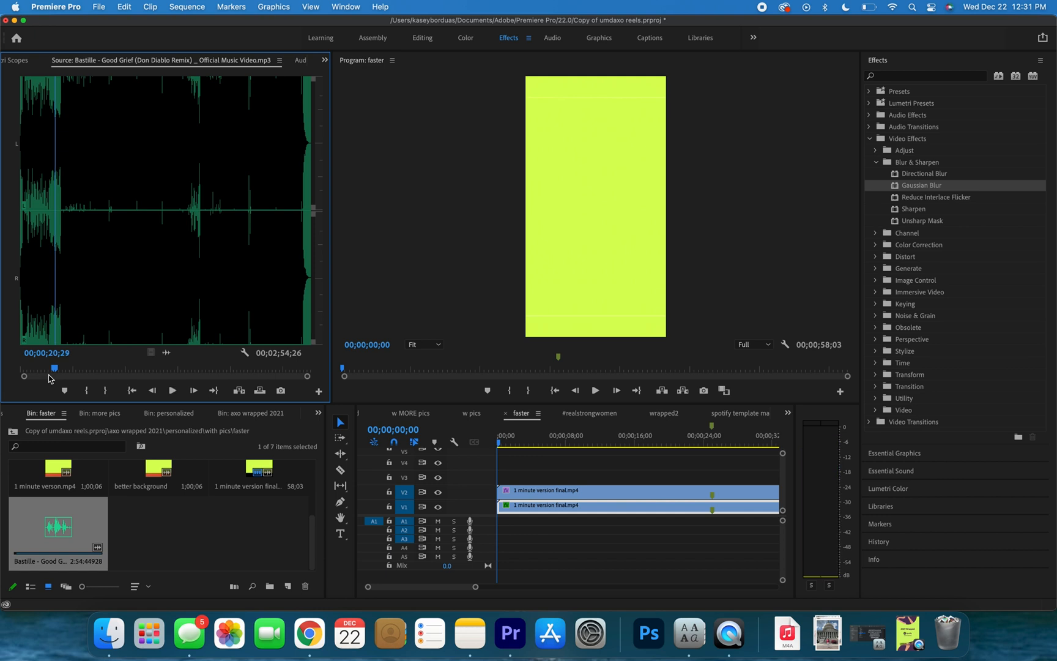
drag(164, 358, 53, 368)
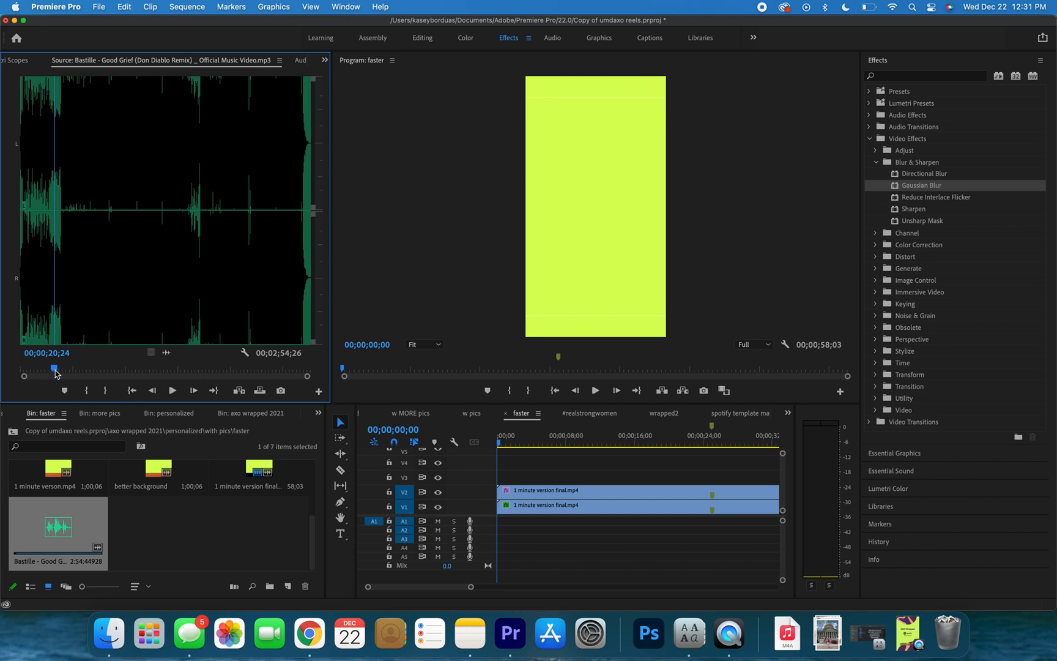
key(i)
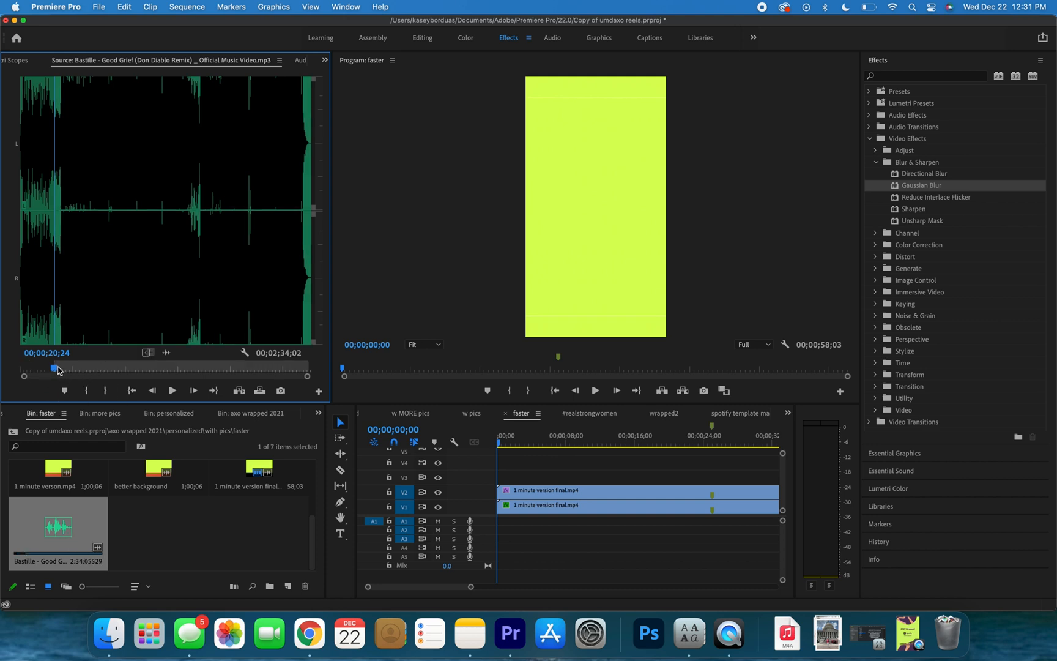
Overwrite the trimmed Bastille music onto A1 from the sequence start and return the playhead to 00;00;00;00.
drag(167, 353, 514, 527)
click(514, 525)
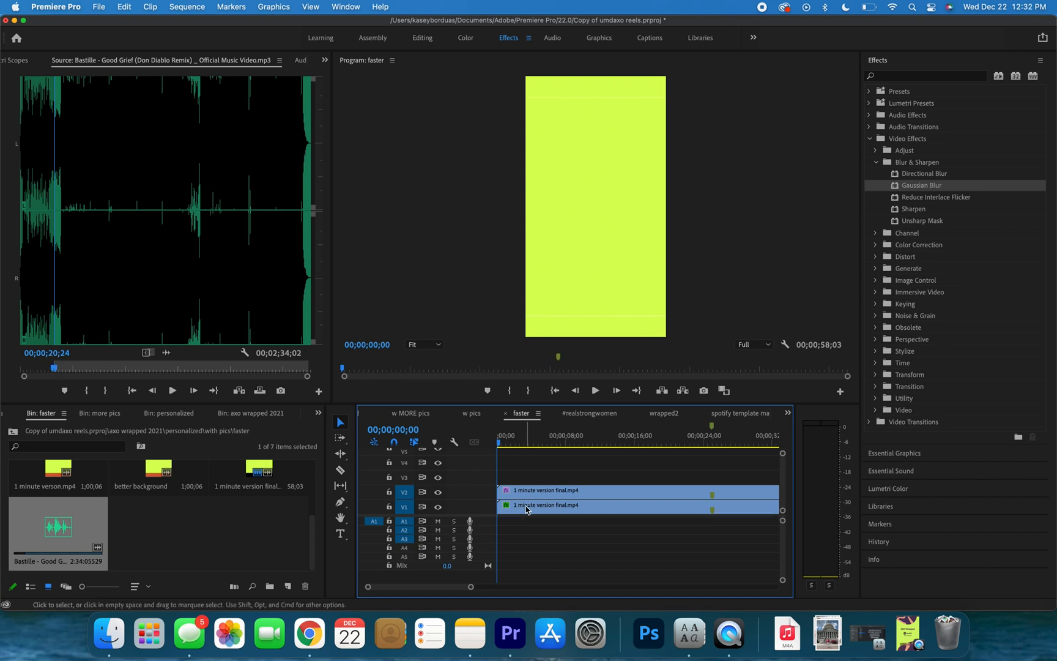
key(End)
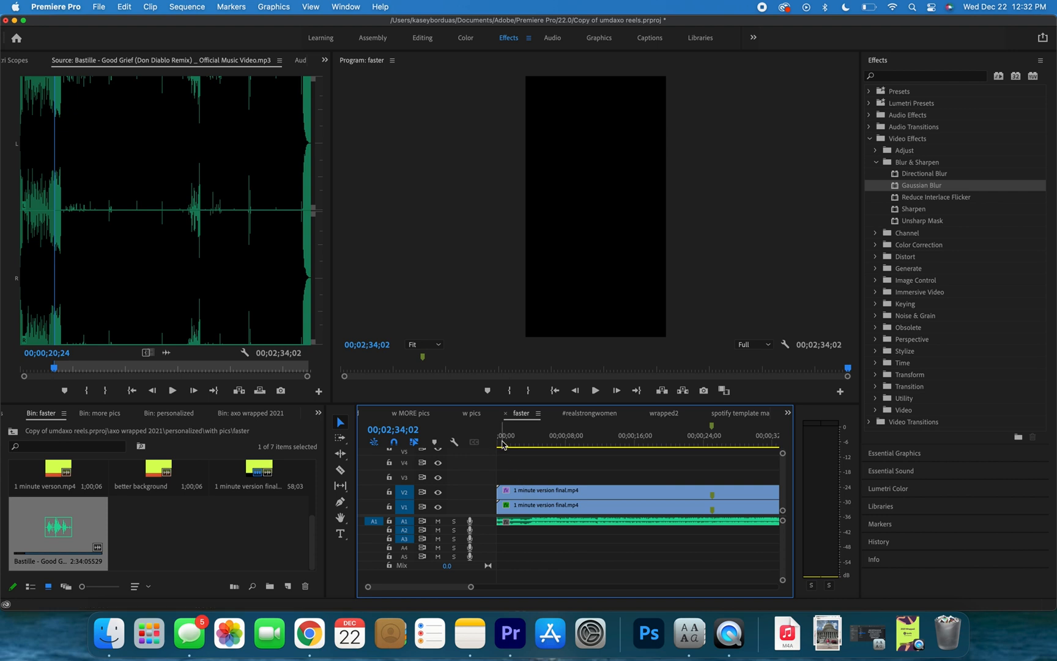
key(Home)
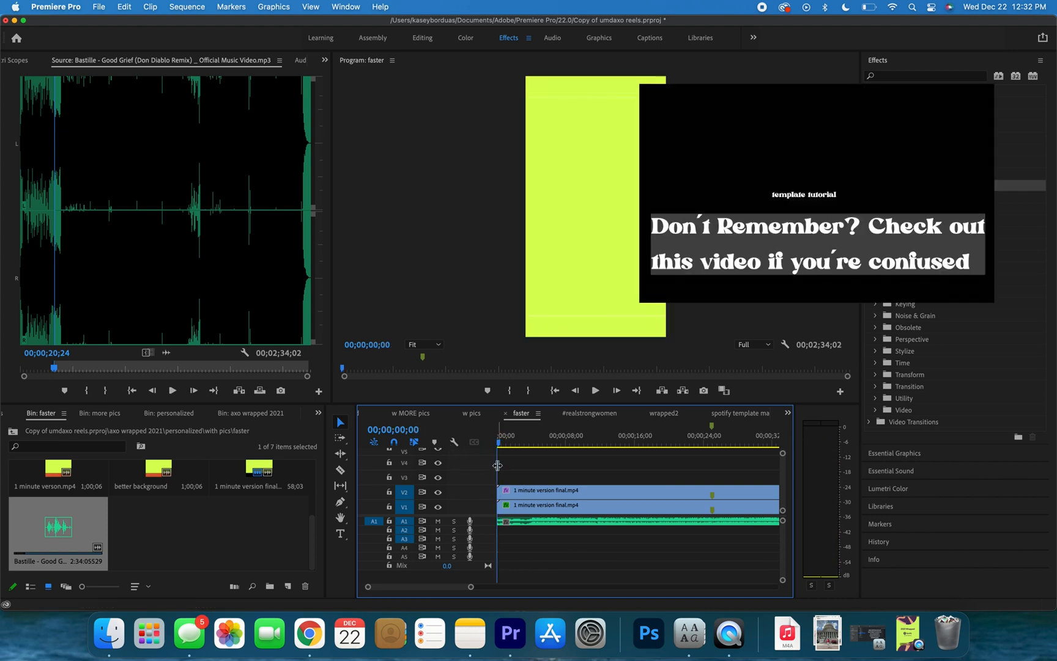
Try inserting the trimmed music ahead of the video clips, and undo the placements to clear A1.
click(512, 521)
key(Delete)
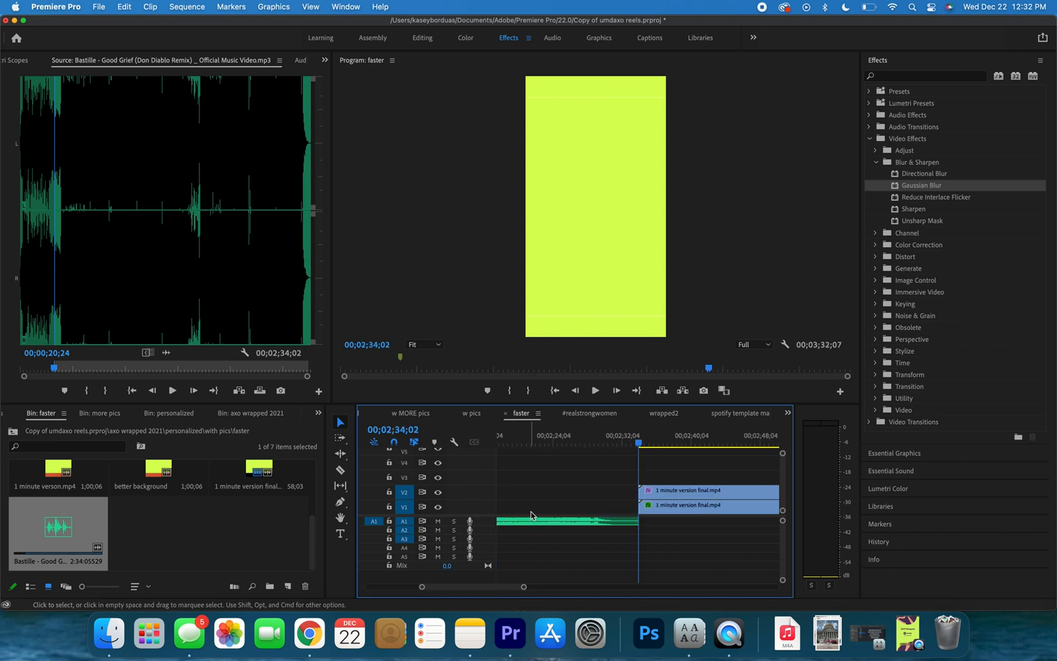
click(532, 522)
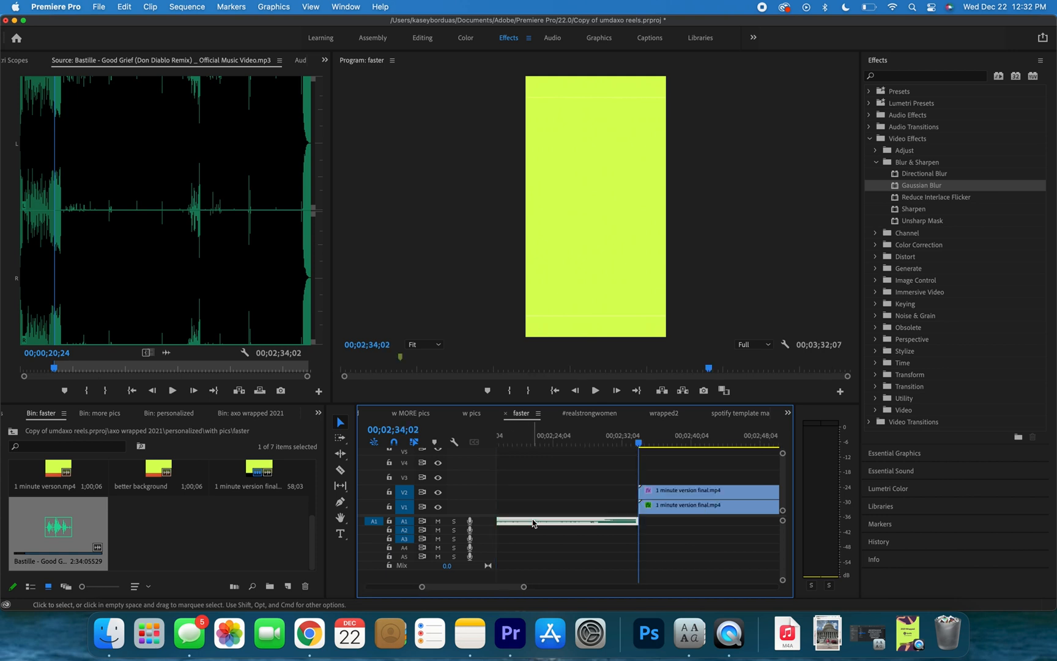
key(BackSpace)
click(539, 504)
key(BackSpace)
key(Home)
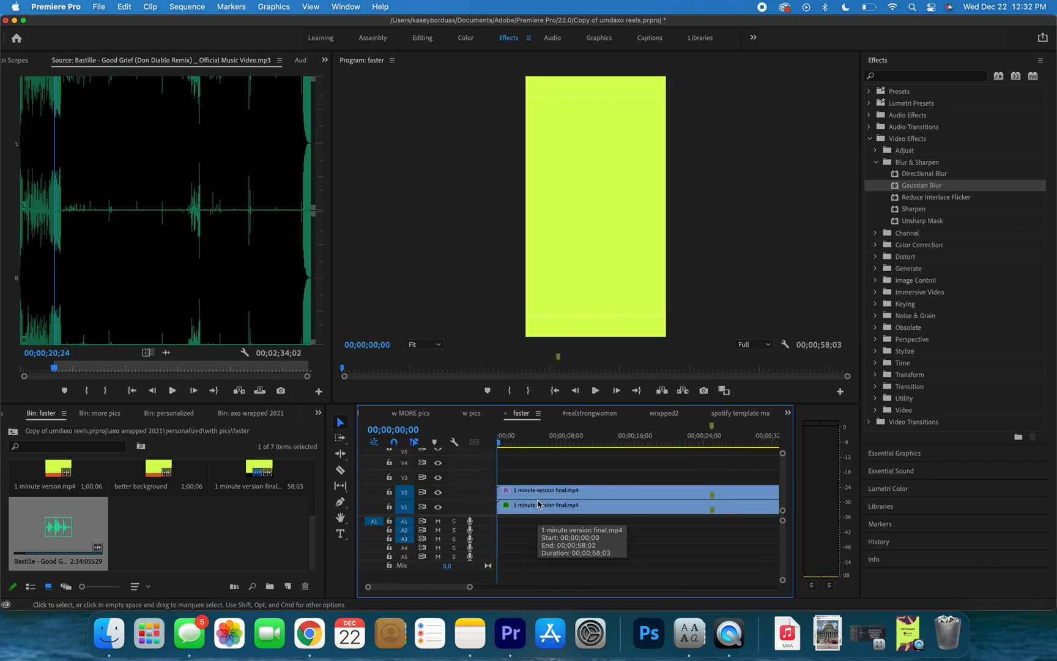
Place the trimmed music on A1 beneath the video clips with an overwrite edit and move the playhead back to the start.
key(super+v)
scroll(538, 504, left, 15)
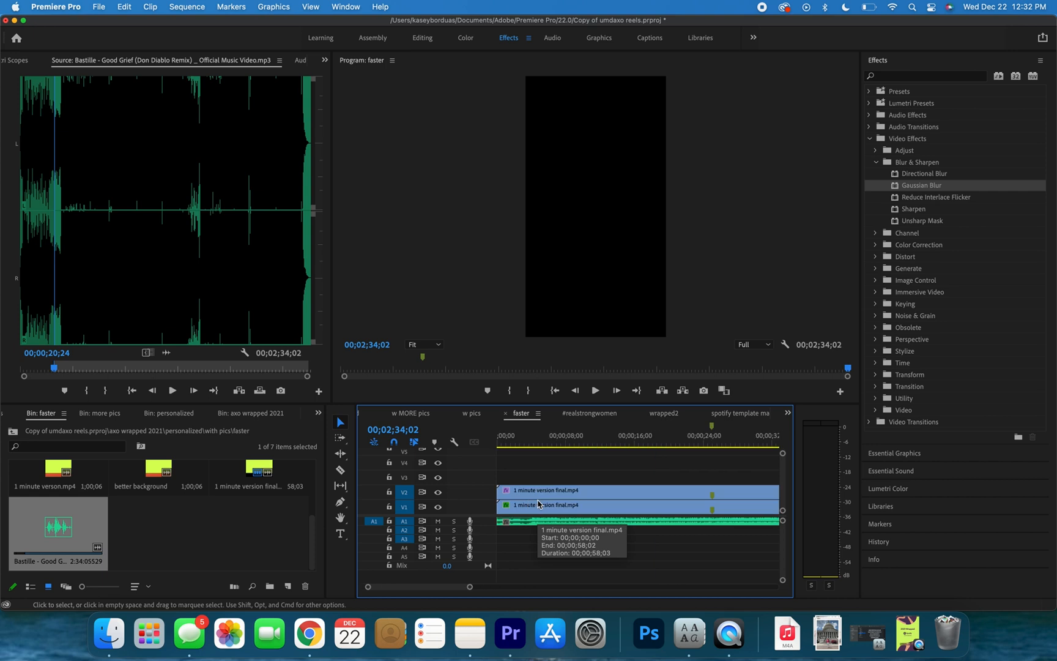
click(511, 438)
drag(510, 439, 487, 443)
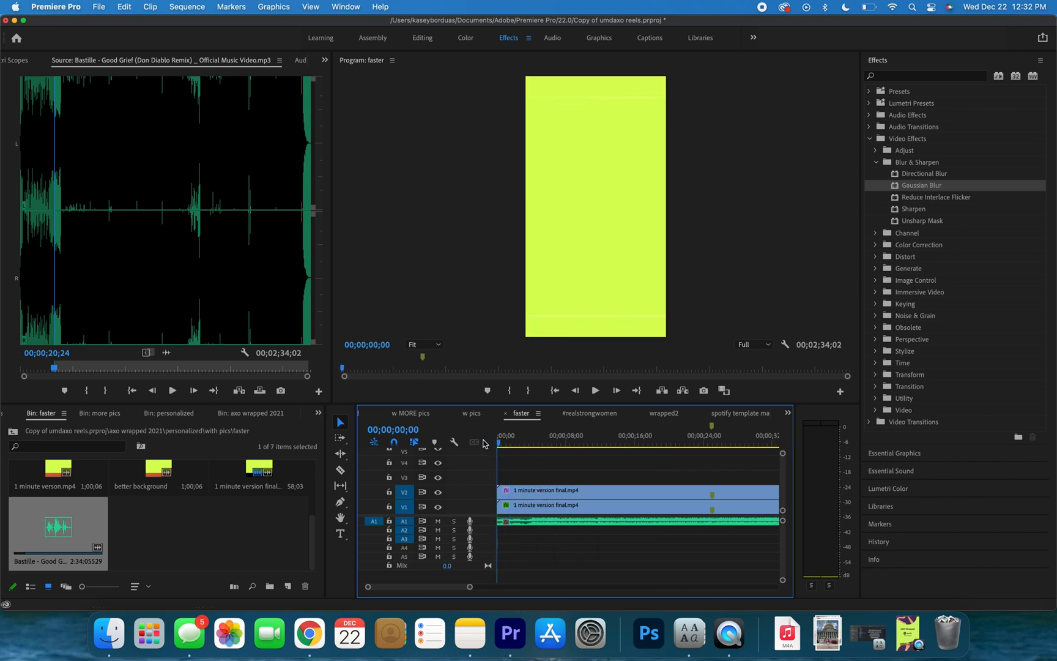
Try overwriting the sequence opening with 1 minute version final.mp4 from the bin, and undo that edit.
double_click(251, 468)
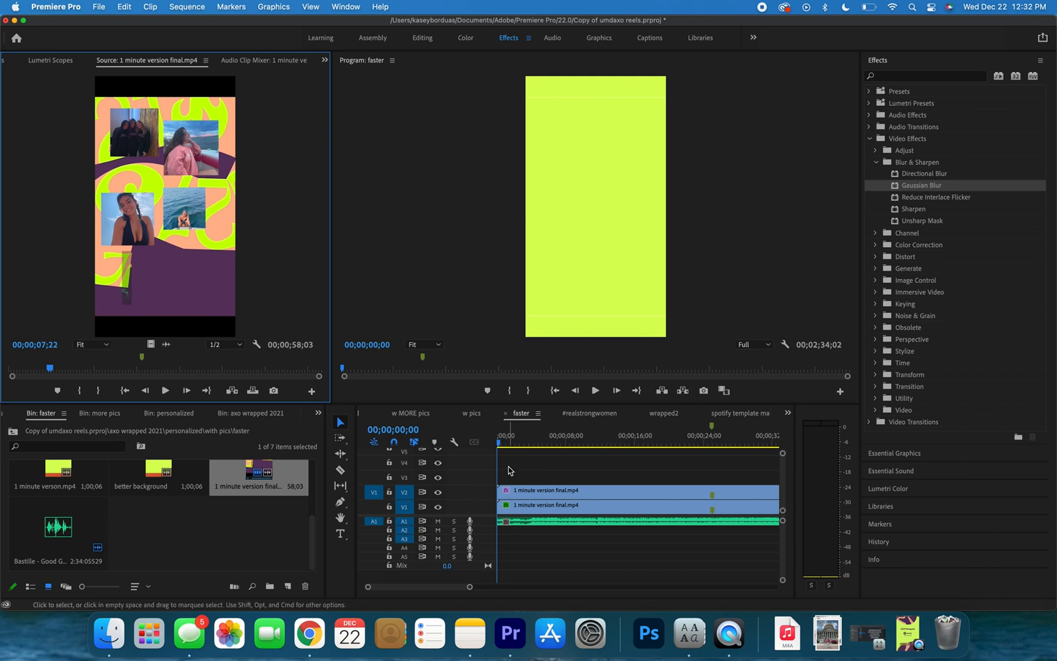
key(period)
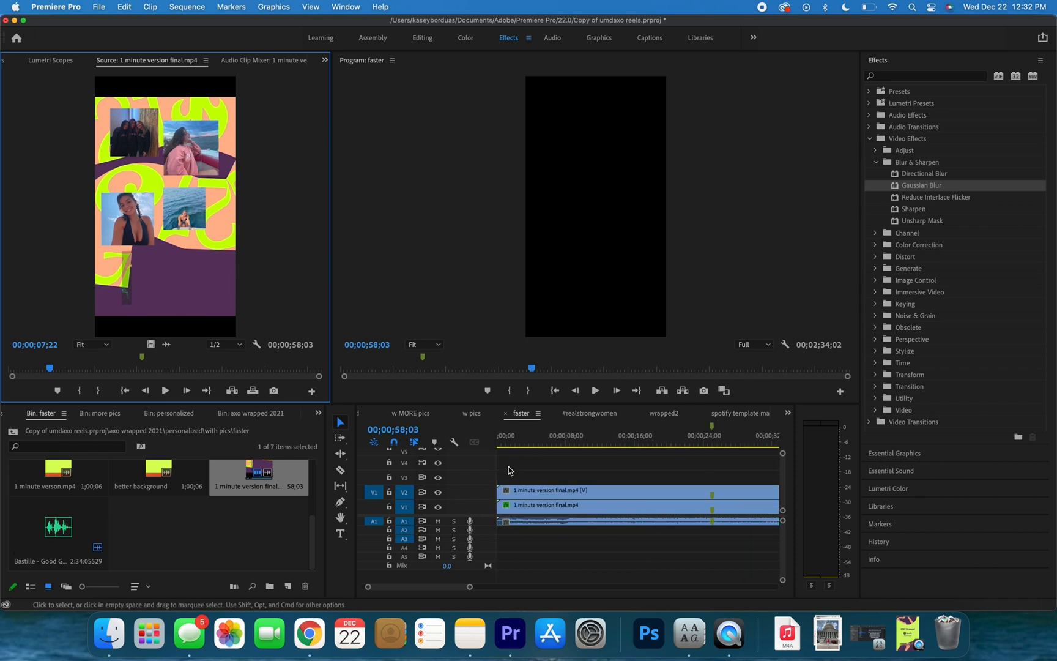
click(509, 470)
key(equal)
key(space)
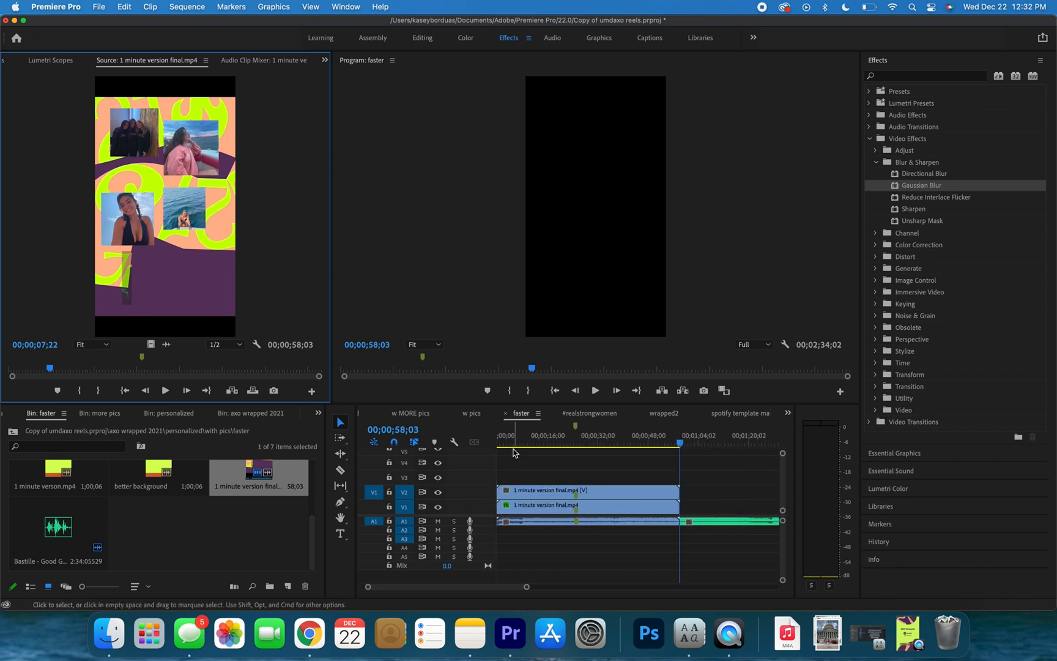
key(super+z)
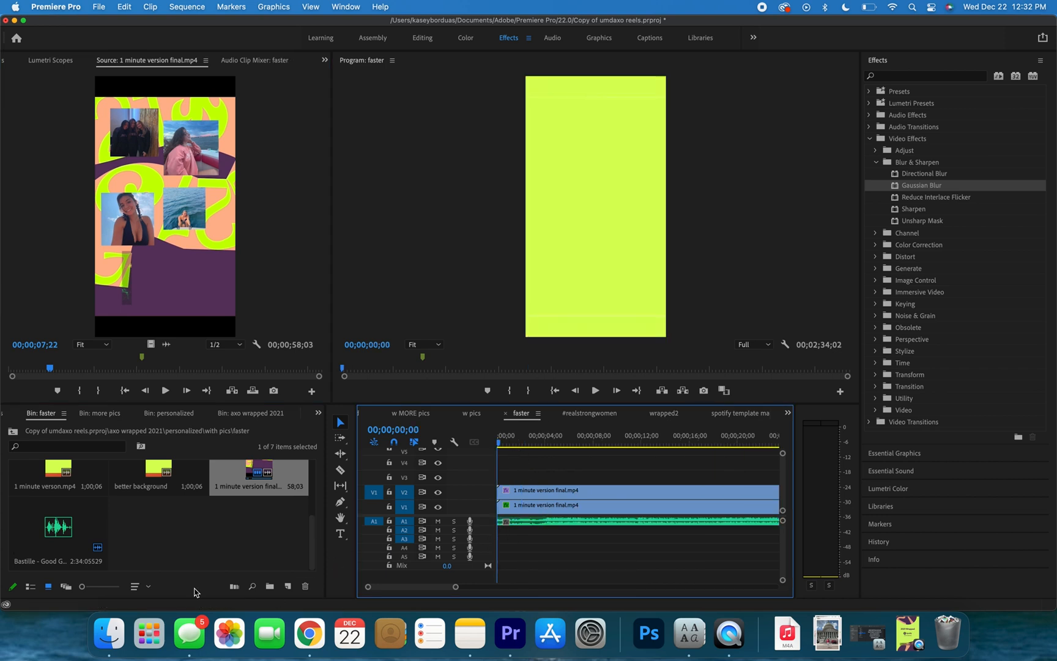
Reload the Bastille track in the source monitor to audition it, and play the faster sequence from the start with the music.
click(43, 522)
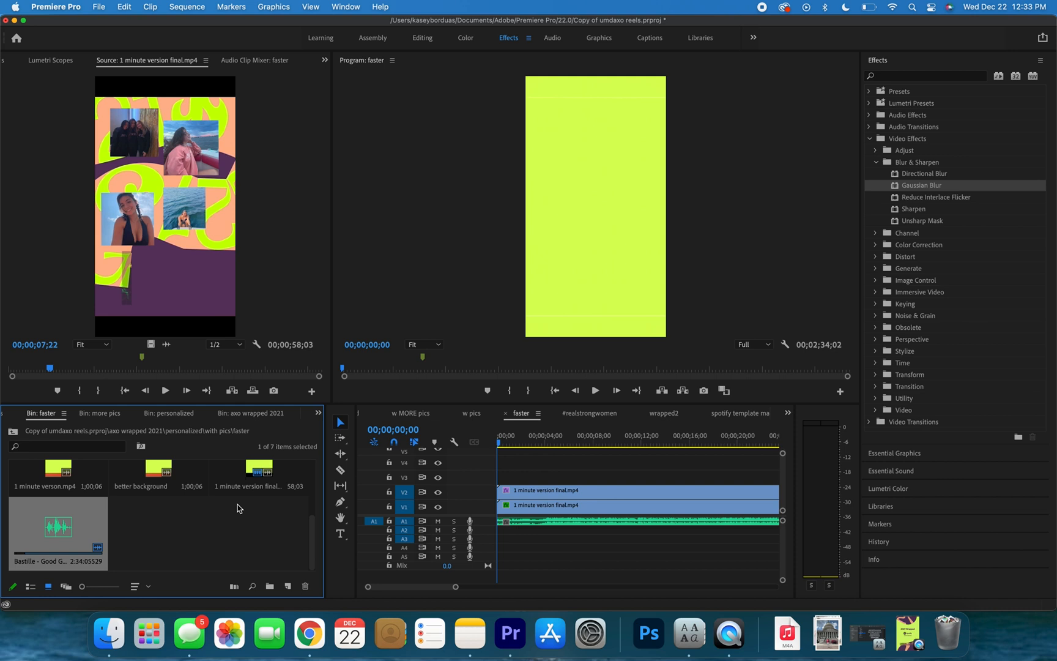
double_click(61, 538)
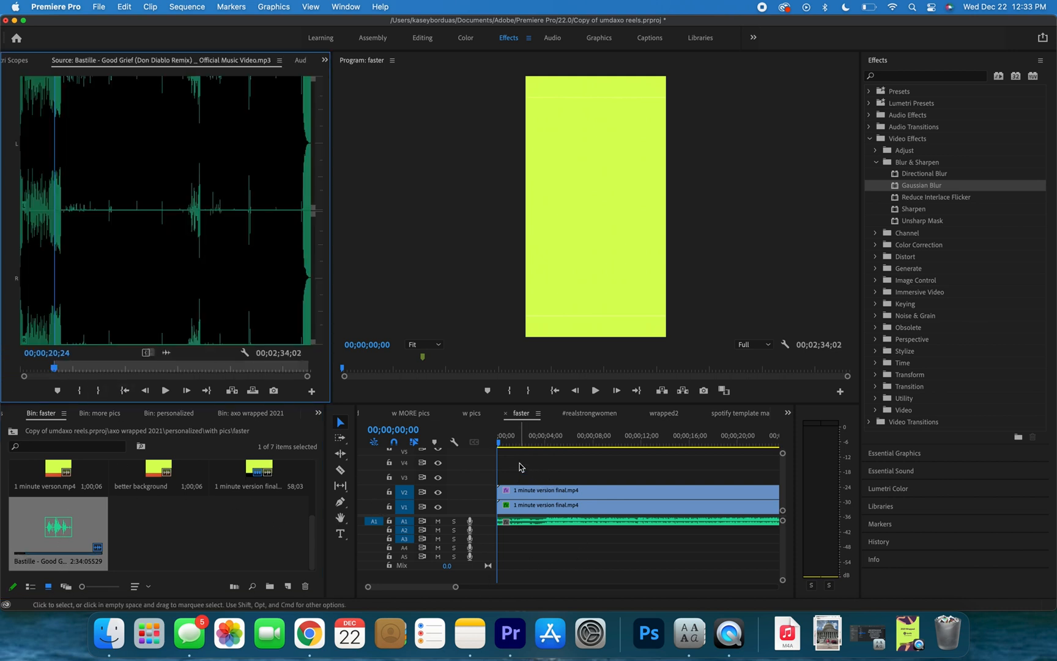
key(space)
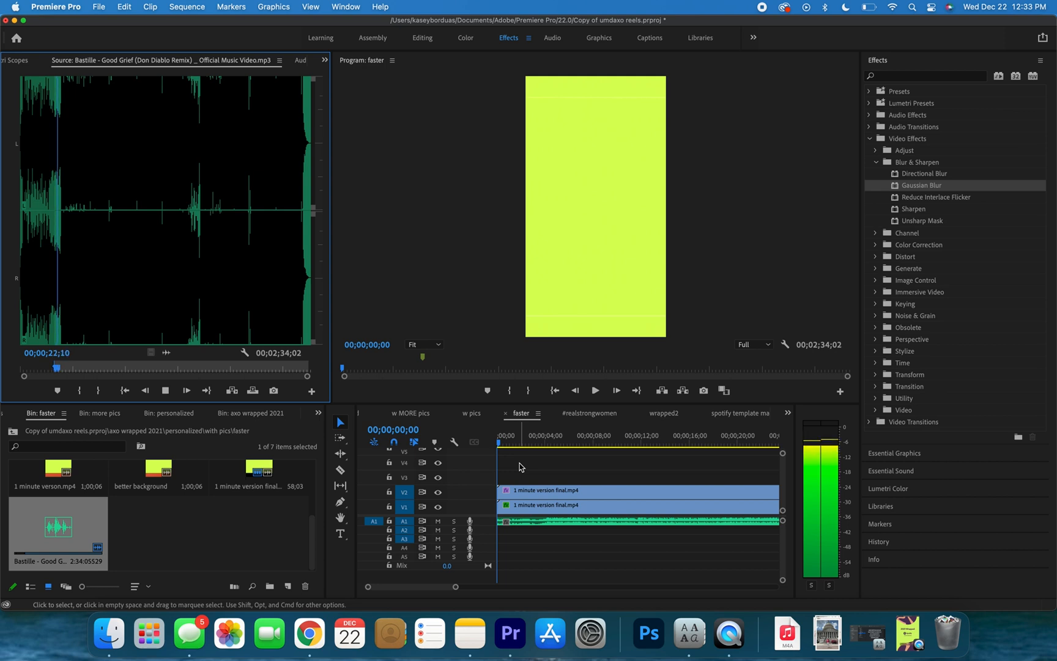
key(space)
click(504, 444)
key(space)
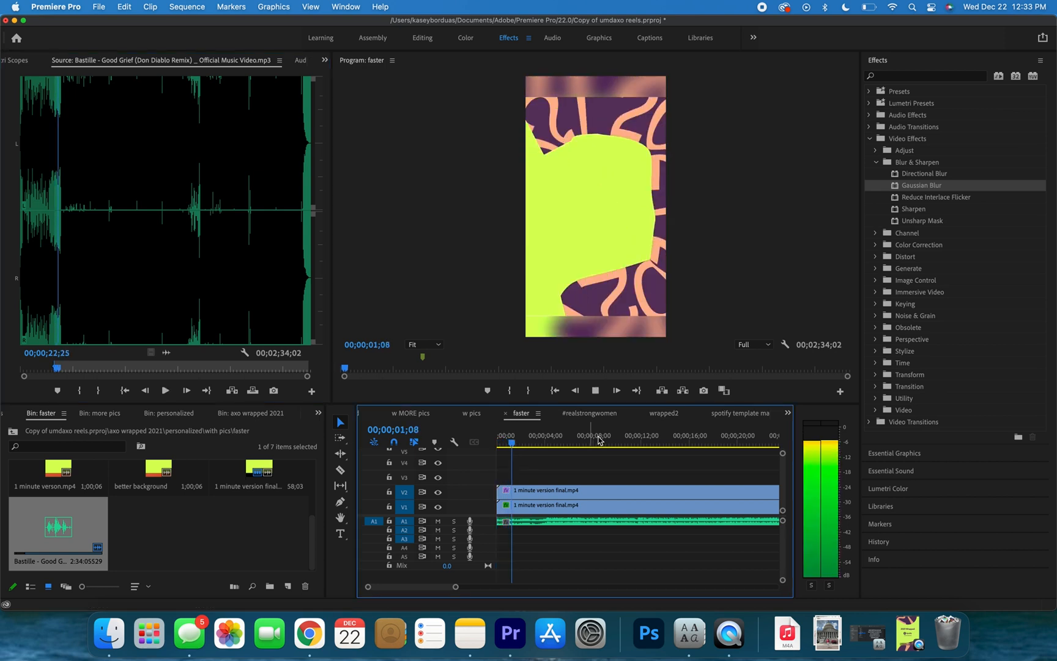